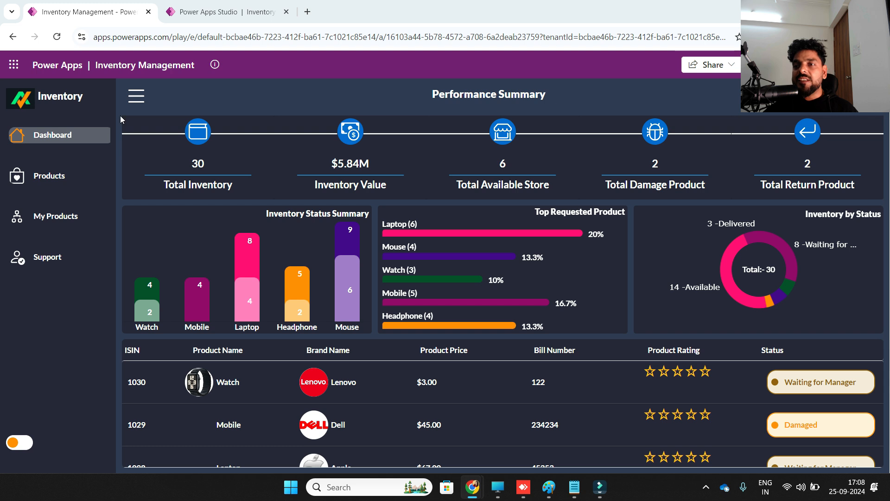
Step: Examine the finished Inventory Management app by toggling its navigation menu and visiting the Products and Dashboard pages
{"action": "left_click", "coordinate": [134, 102]}
{"action": "left_click", "coordinate": [75, 97]}
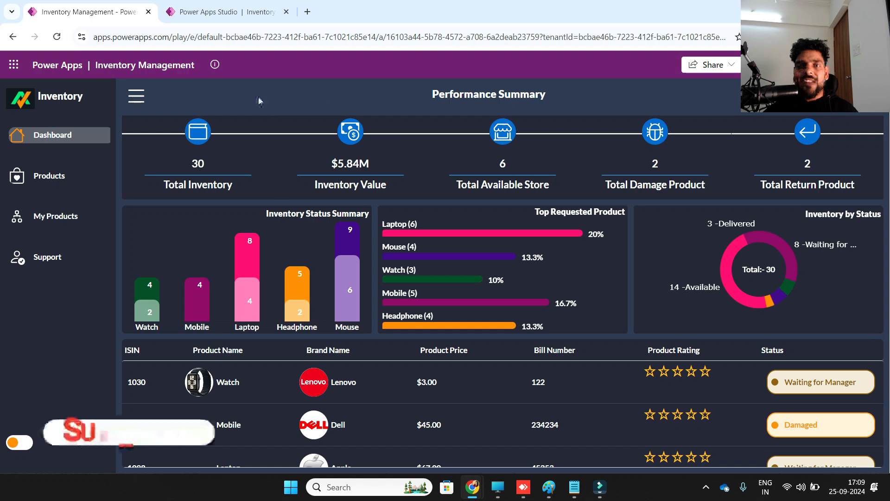
{"action": "left_click", "coordinate": [137, 97]}
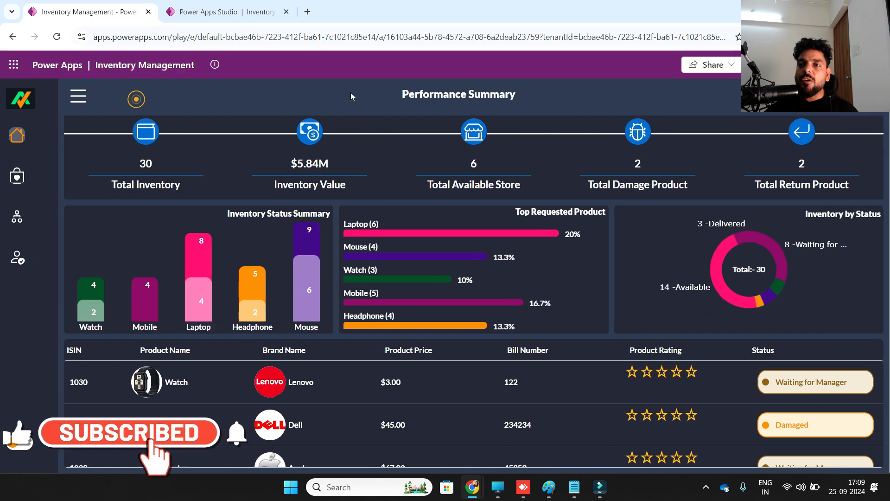
{"action": "left_click", "coordinate": [78, 97]}
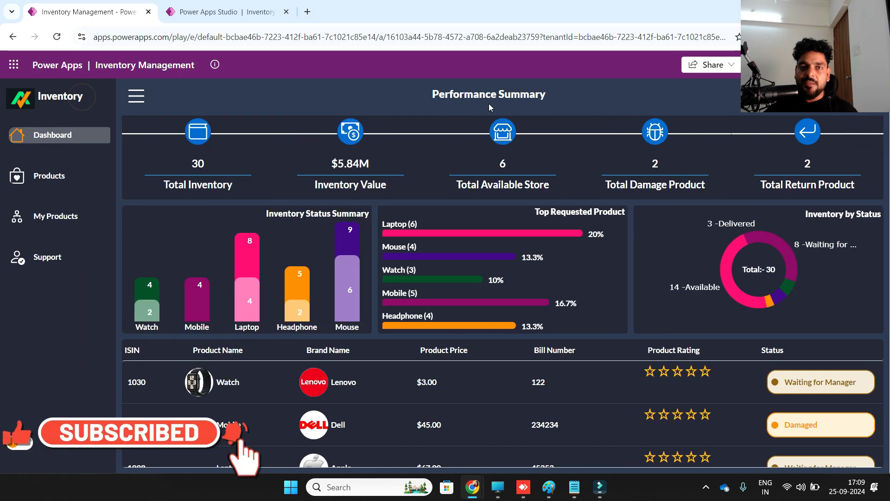
{"action": "left_click", "coordinate": [60, 175]}
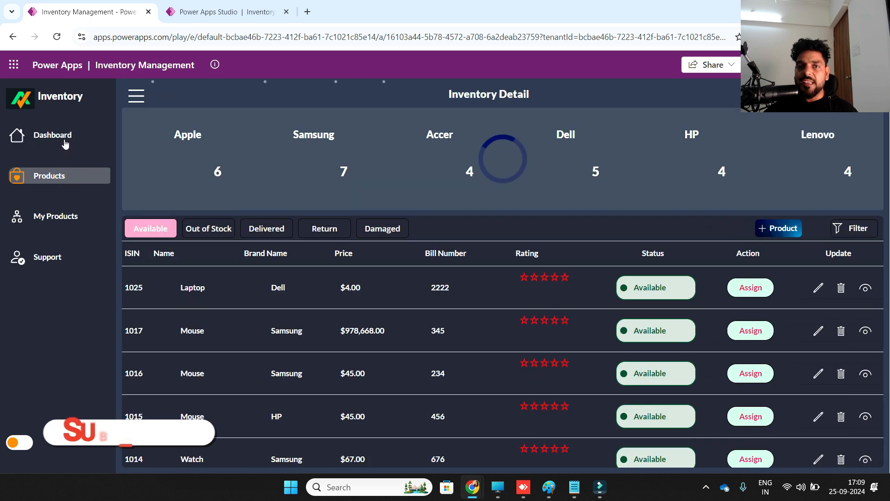
{"action": "left_click", "coordinate": [65, 144]}
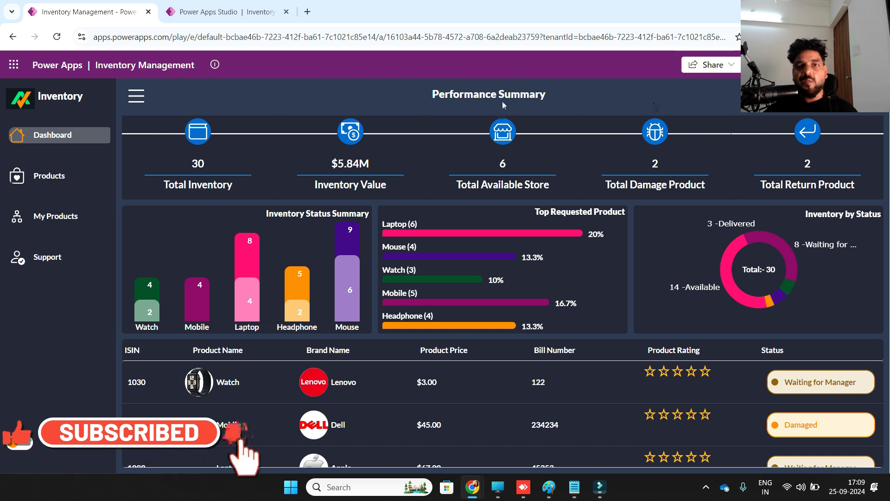
{"action": "left_click", "coordinate": [557, 95]}
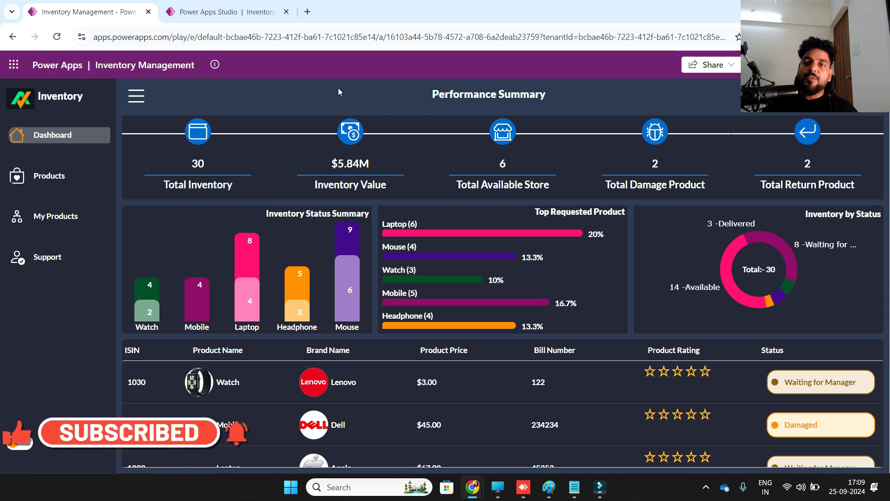
Step: Switch to the Inventory Demo app in Power Apps Studio, preview it against the finished app, and test collapsing its navigation menu
{"action": "left_click", "coordinate": [222, 13]}
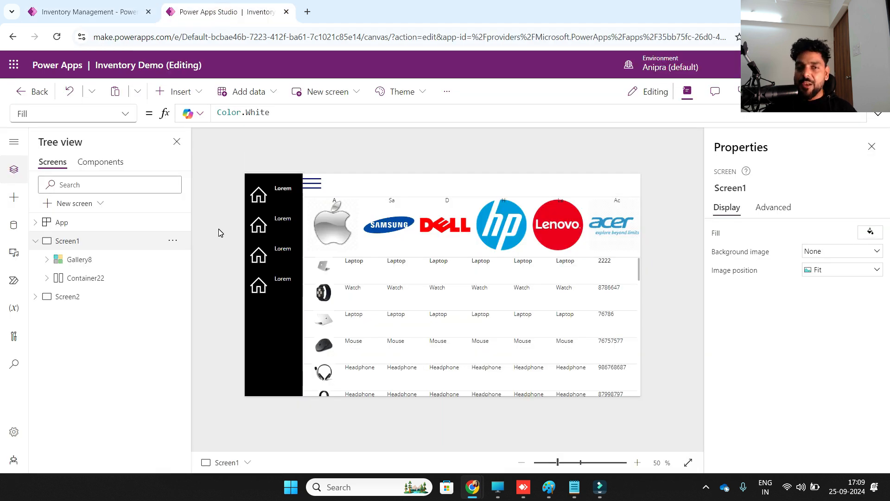
{"action": "left_click", "coordinate": [69, 261]}
{"action": "left_click", "coordinate": [786, 91]}
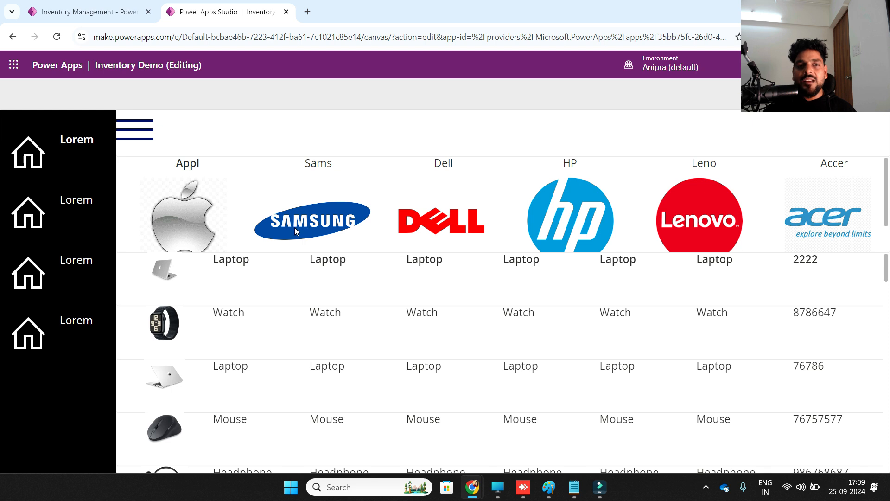
{"action": "left_click", "coordinate": [131, 20]}
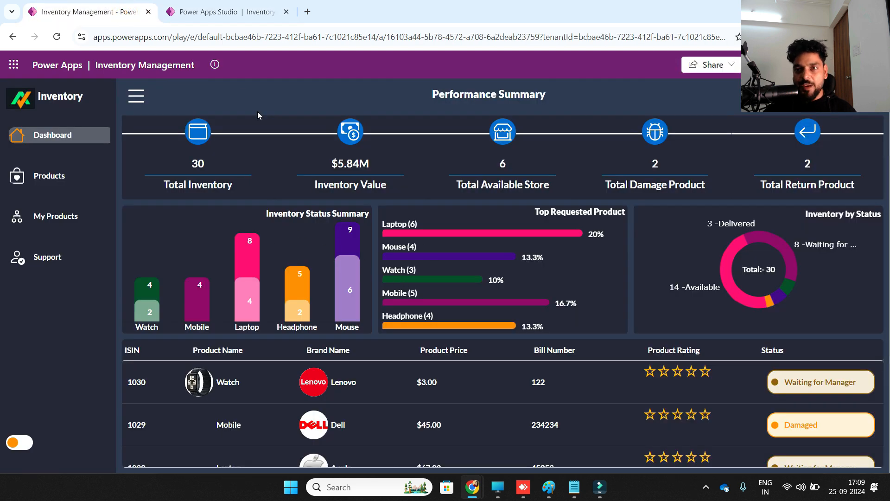
{"action": "left_click", "coordinate": [227, 13]}
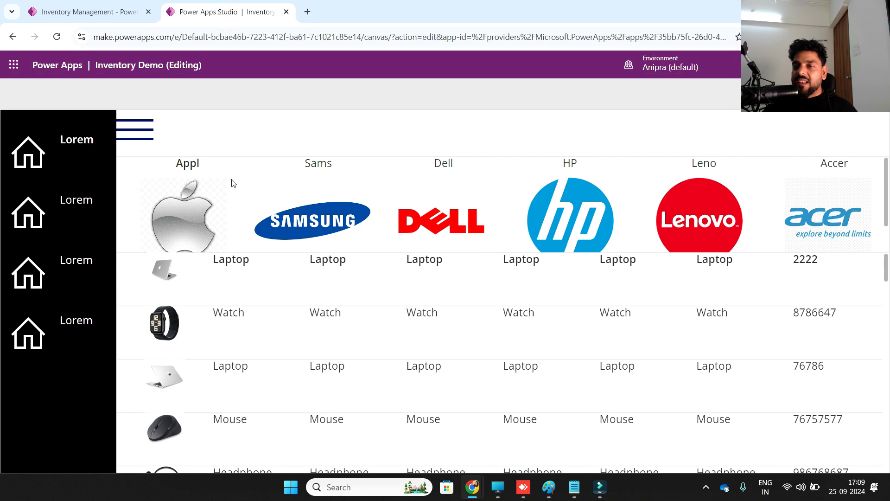
{"action": "left_click", "coordinate": [139, 140]}
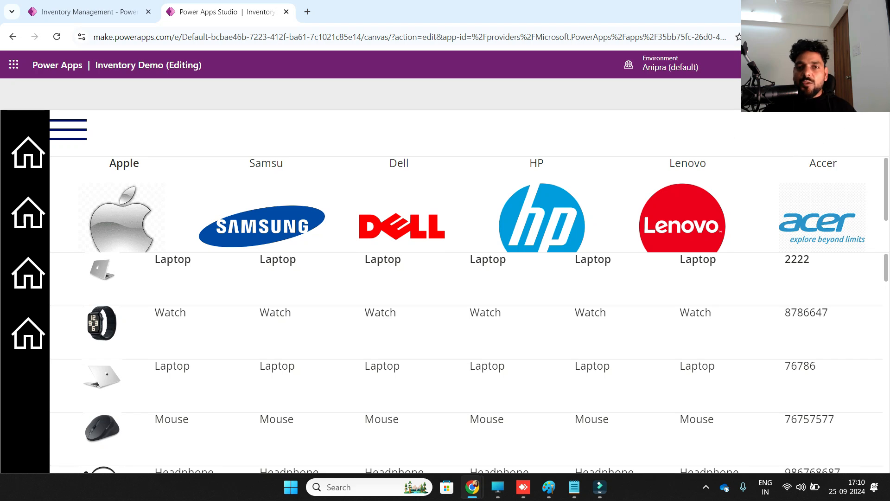
{"action": "key", "text": "Escape"}
Step: Delete the Gallery8 navigation gallery from Screen1
{"action": "left_click", "coordinate": [79, 258]}
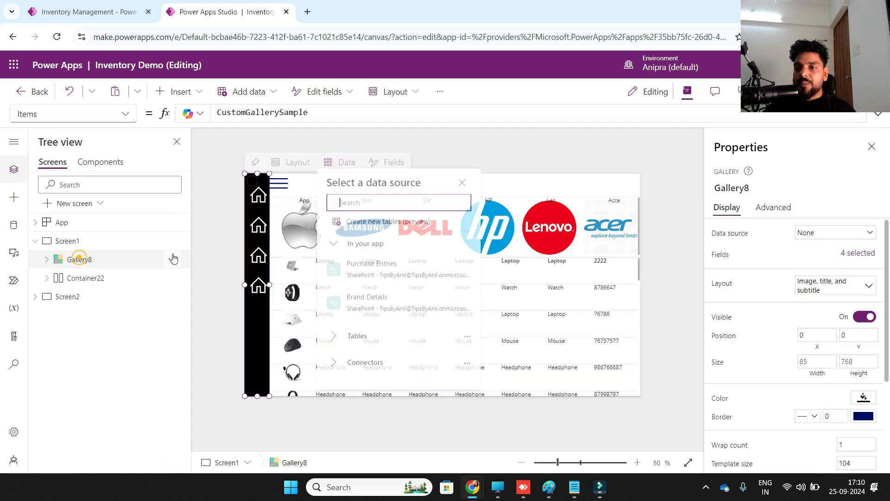
{"action": "left_click", "coordinate": [173, 259]}
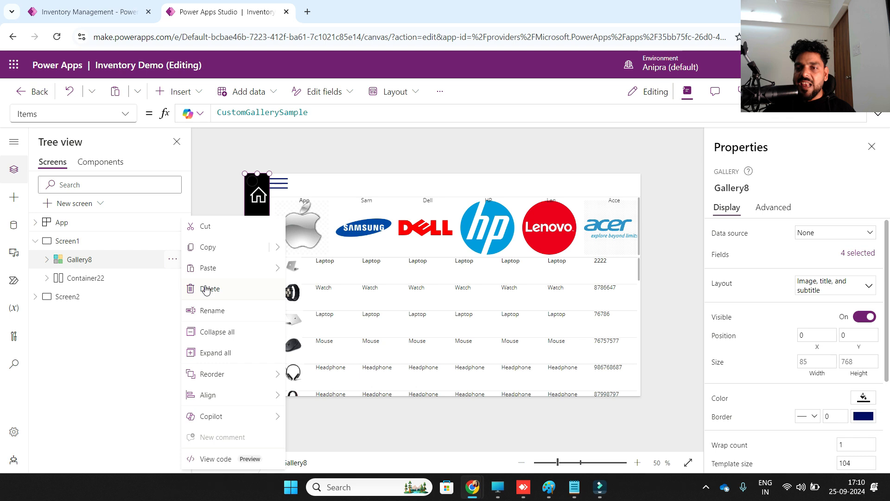
{"action": "left_click", "coordinate": [124, 259]}
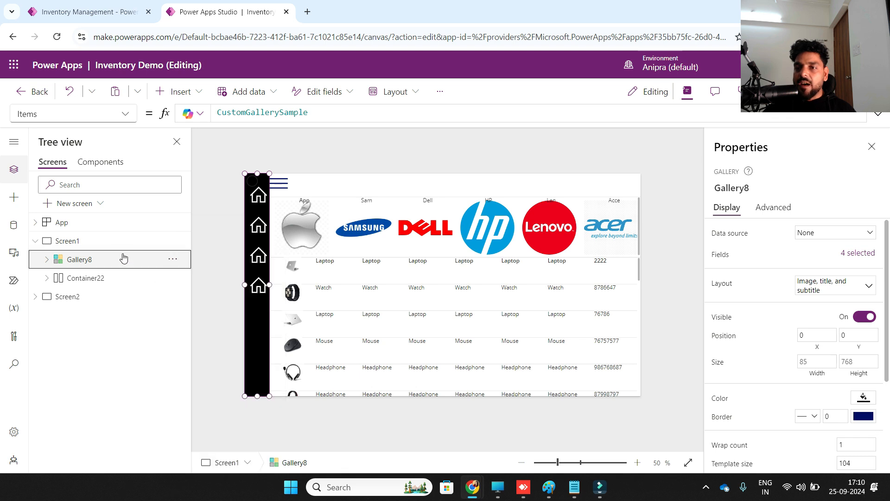
{"action": "left_click", "coordinate": [172, 260]}
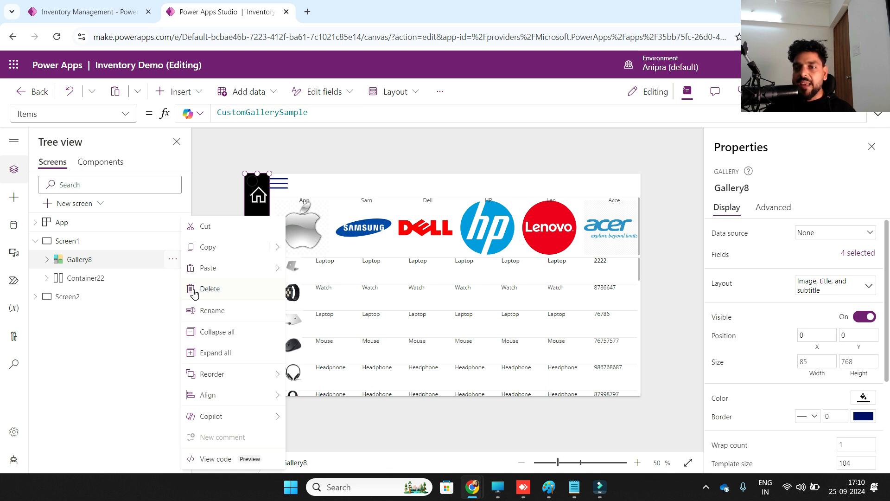
{"action": "left_click", "coordinate": [194, 294]}
{"action": "left_click", "coordinate": [98, 260]}
Step: Insert a vertical container on Screen1
{"action": "left_click", "coordinate": [94, 241]}
{"action": "left_click", "coordinate": [181, 91]}
{"action": "left_click", "coordinate": [198, 120]}
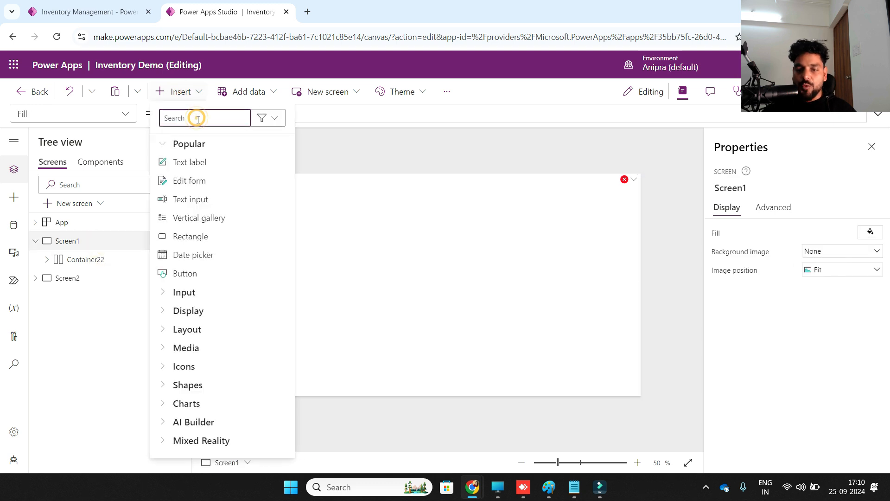
{"action": "type", "text": "verti"}
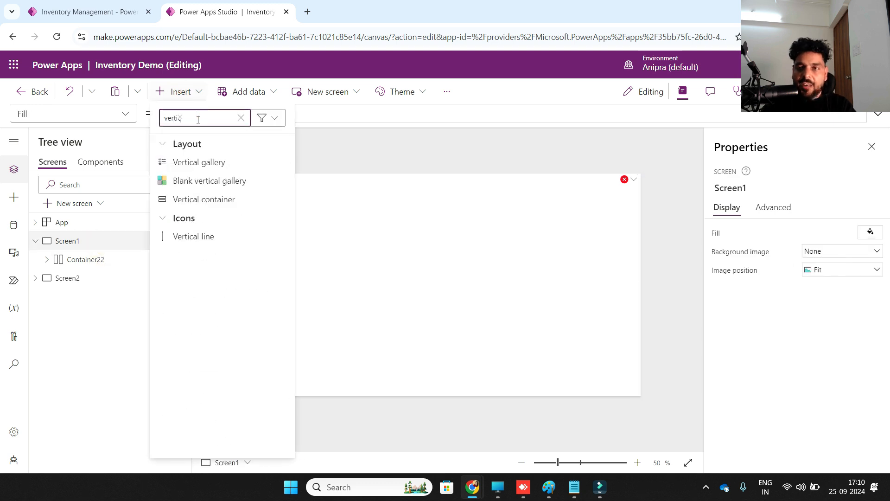
{"action": "type", "text": "c"}
{"action": "left_click", "coordinate": [208, 200]}
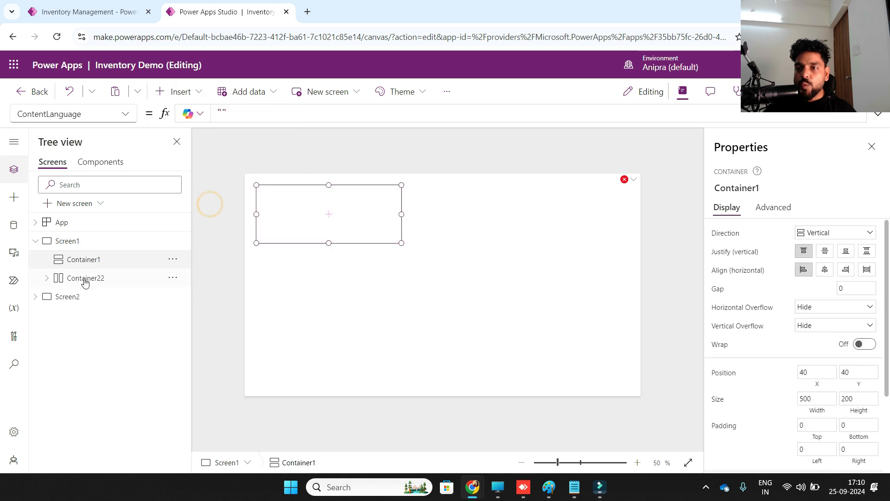
Step: Set the new container's X and Y to 0, its width to 200 and its height to Parent.Height
{"action": "left_click", "coordinate": [817, 387]}
{"action": "type", "text": "0"}
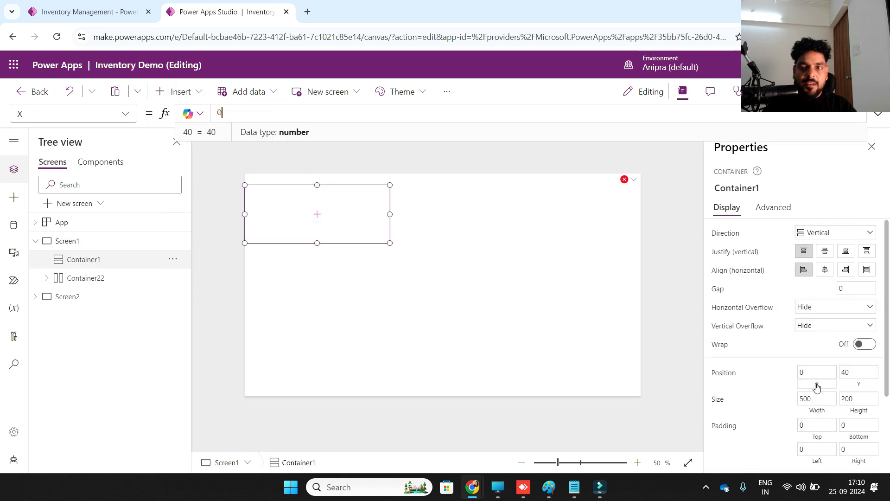
{"action": "left_click", "coordinate": [866, 378]}
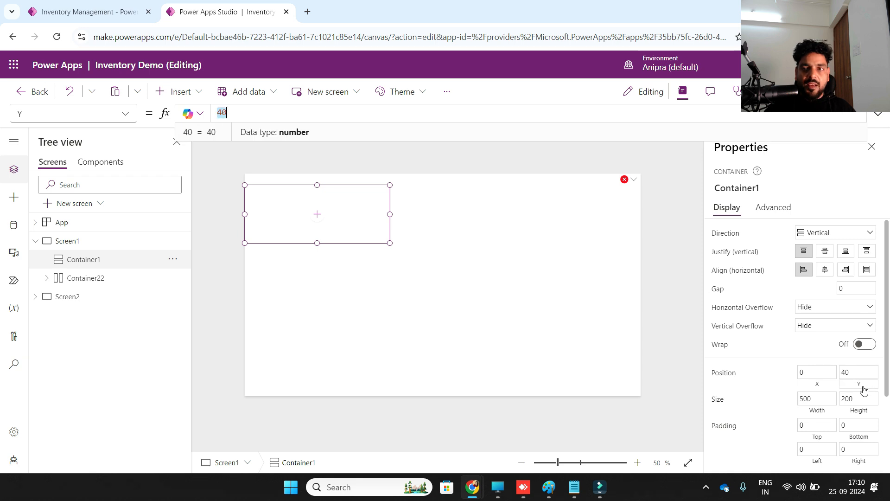
{"action": "type", "text": "0"}
{"action": "left_click", "coordinate": [812, 416]}
{"action": "type", "text": "200"}
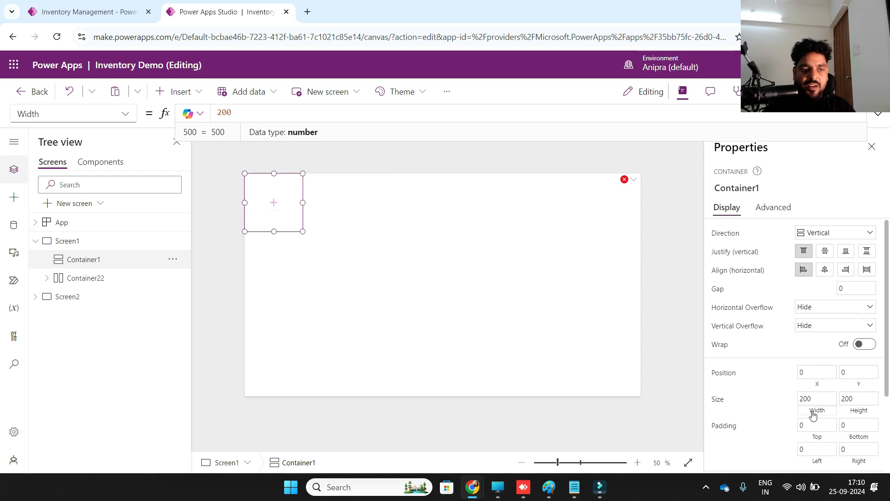
{"action": "left_click", "coordinate": [853, 414]}
{"action": "type", "text": "pa"}
{"action": "key", "text": "Tab"}
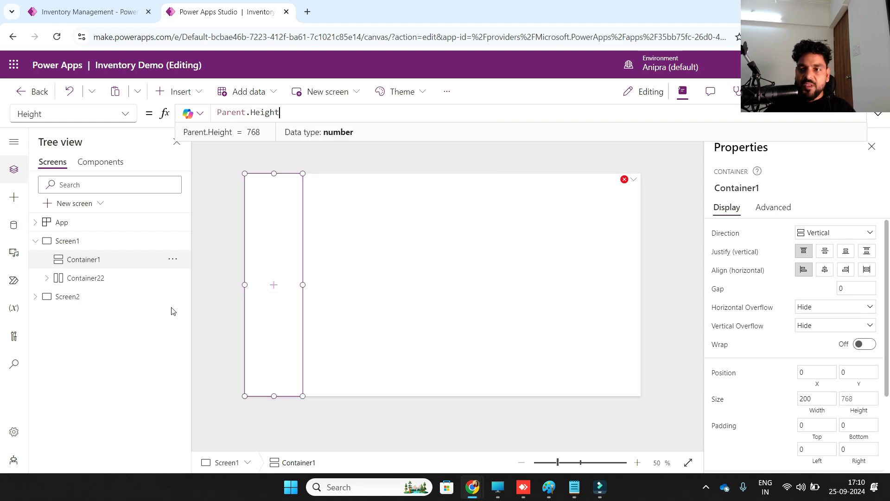
Step: Replace the Gallery8 reference with Container1 in Container22's Width formula
{"action": "left_click", "coordinate": [746, 188]}
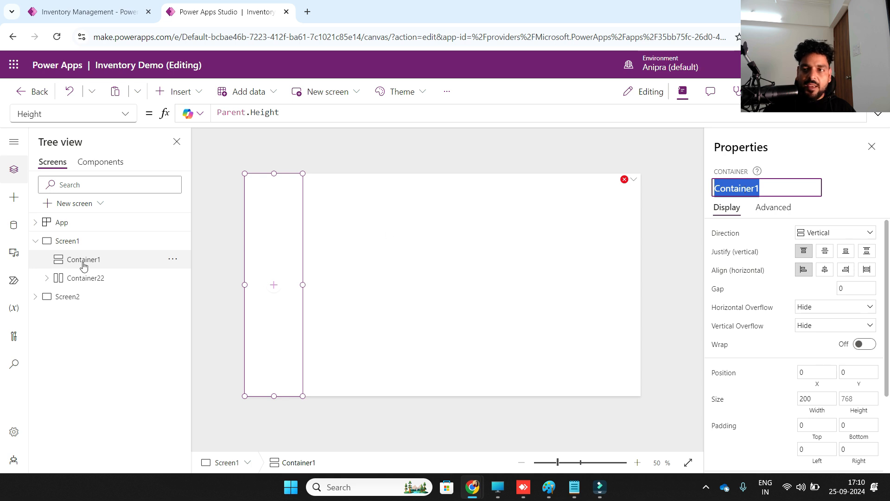
{"action": "left_click", "coordinate": [121, 278]}
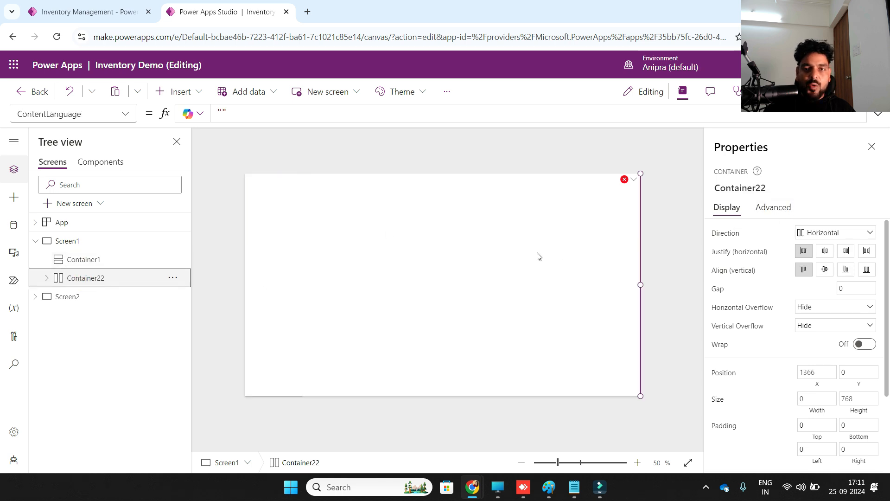
{"action": "left_click", "coordinate": [625, 179]}
{"action": "left_click", "coordinate": [625, 197]}
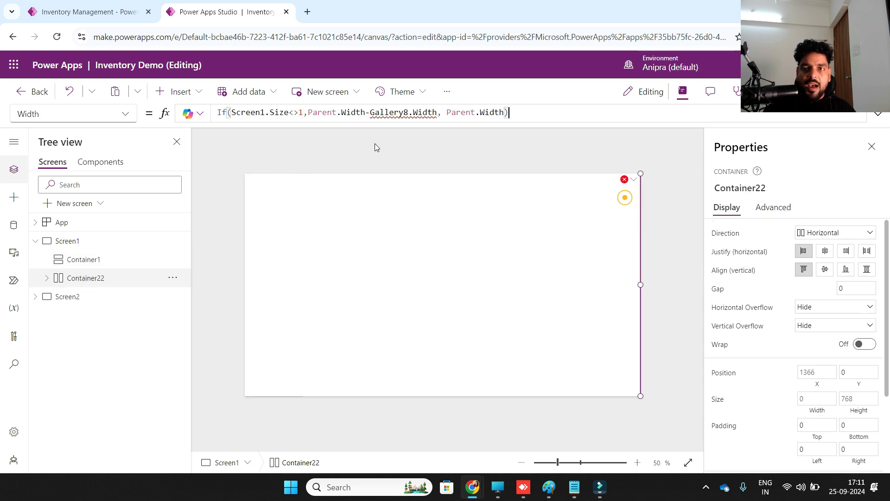
{"action": "double_click", "coordinate": [383, 109]}
{"action": "type", "text": "Container1"}
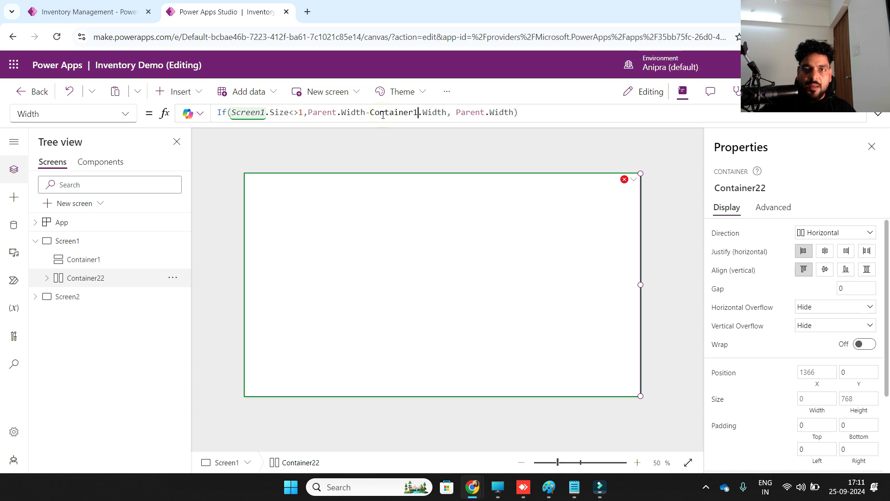
{"action": "left_click", "coordinate": [306, 185]}
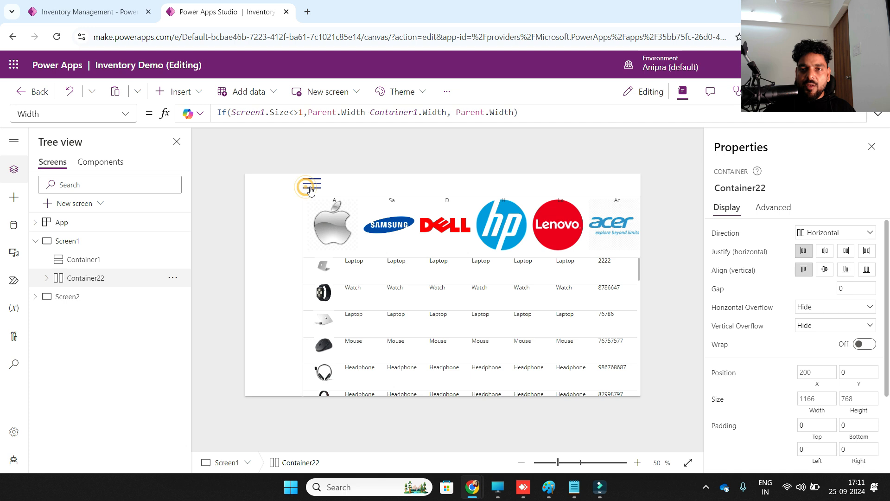
{"action": "left_click", "coordinate": [310, 191]}
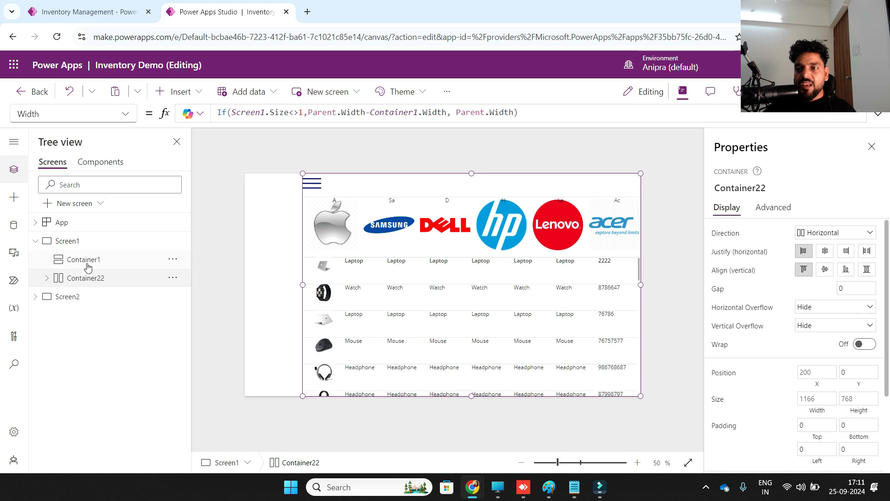
Step: Duplicate Screen1 with its containers
{"action": "left_click", "coordinate": [83, 240]}
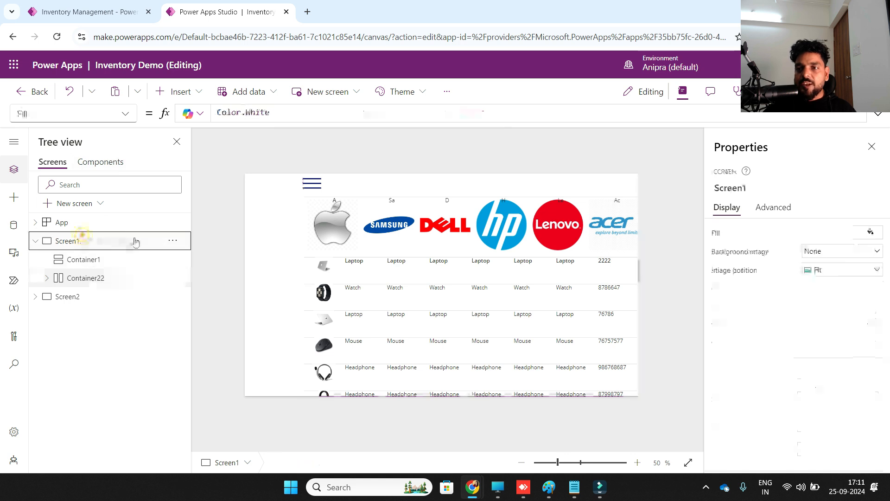
{"action": "left_click", "coordinate": [172, 240]}
{"action": "left_click", "coordinate": [208, 303]}
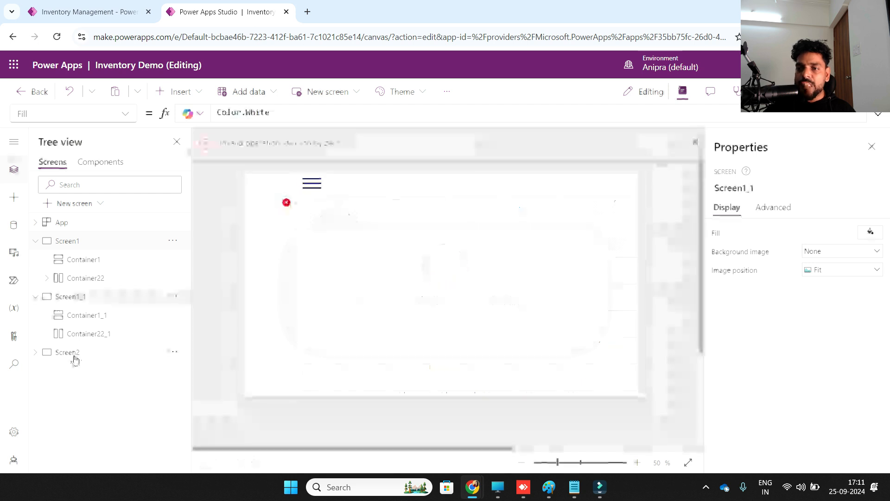
Step: Delete Screen2 from the app
{"action": "left_click", "coordinate": [74, 353]}
{"action": "left_click", "coordinate": [171, 351]}
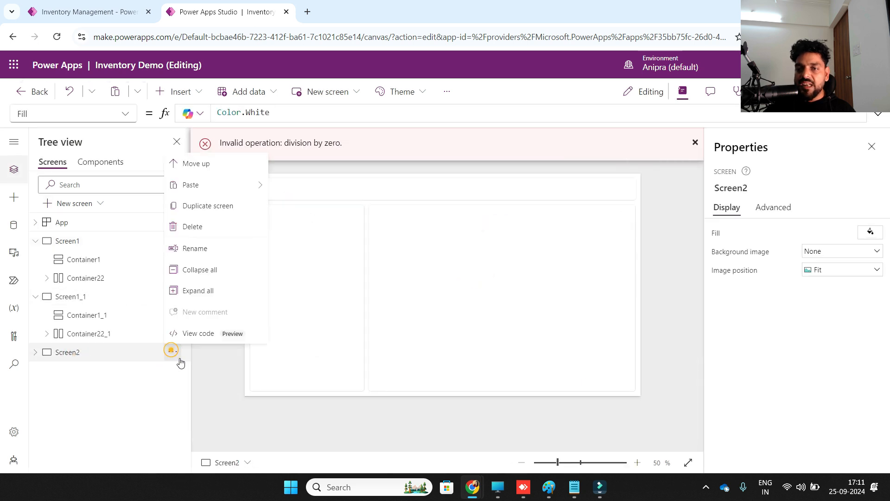
{"action": "left_click", "coordinate": [192, 227]}
Step: Duplicate Screen1 two more times for the remaining app pages
{"action": "left_click", "coordinate": [129, 248]}
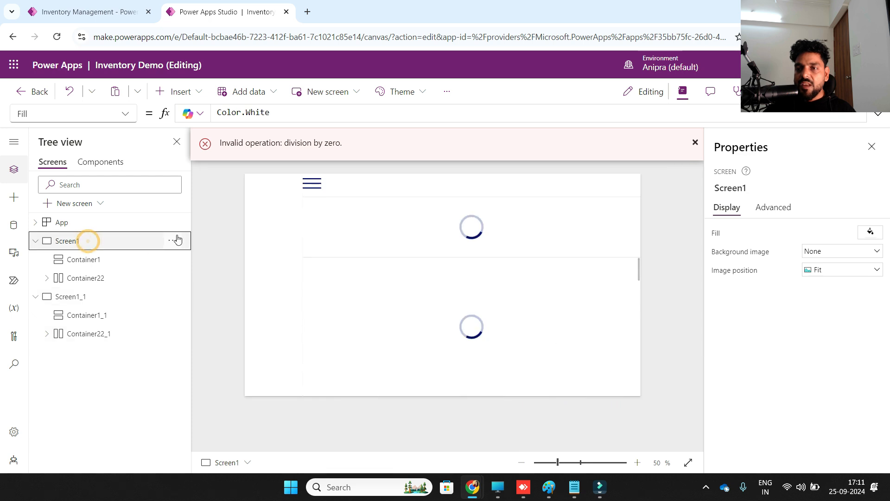
{"action": "left_click", "coordinate": [172, 241]}
{"action": "left_click", "coordinate": [204, 301]}
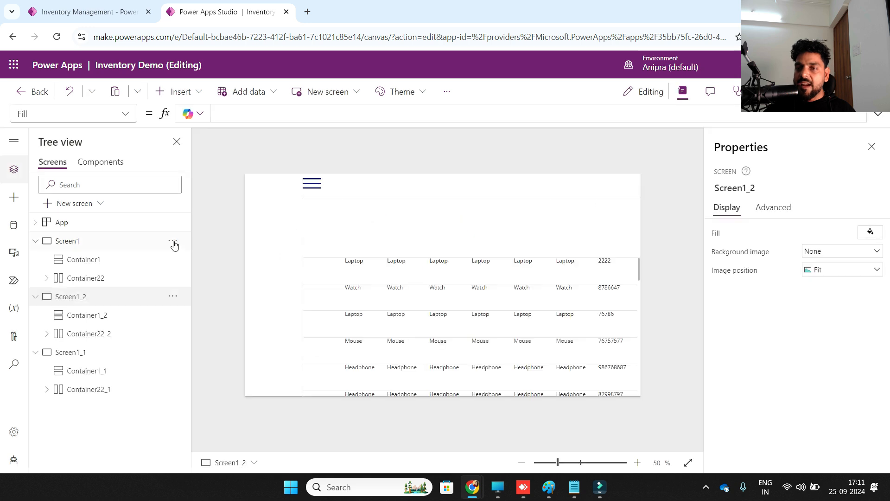
{"action": "left_click", "coordinate": [173, 241]}
{"action": "left_click", "coordinate": [204, 302]}
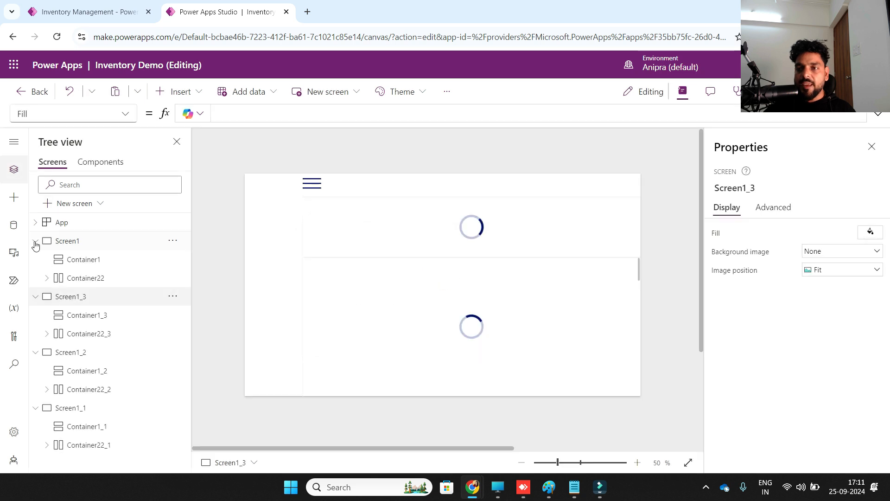
Step: Collapse Screen1 and its three copies in the screen hierarchy
{"action": "left_click", "coordinate": [36, 241]}
{"action": "left_click", "coordinate": [35, 260]}
{"action": "left_click", "coordinate": [36, 278]}
{"action": "left_click", "coordinate": [36, 297]}
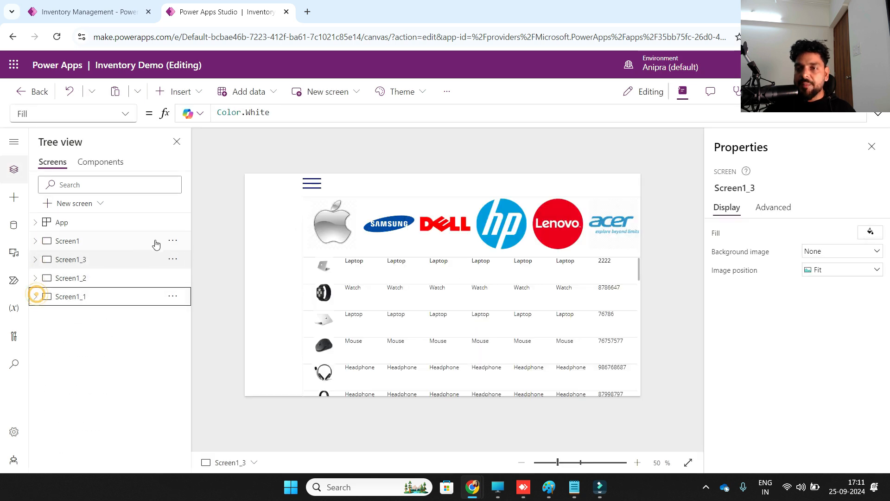
{"action": "left_click", "coordinate": [172, 240]}
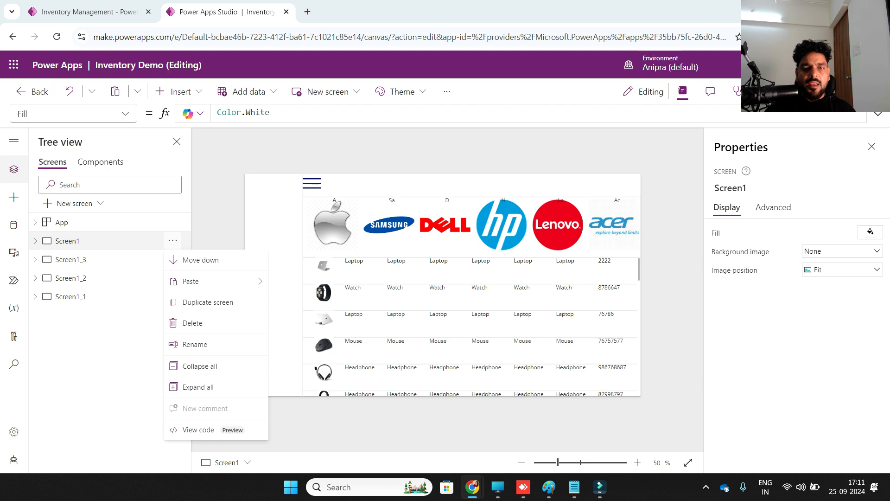
{"action": "left_click", "coordinate": [124, 115]}
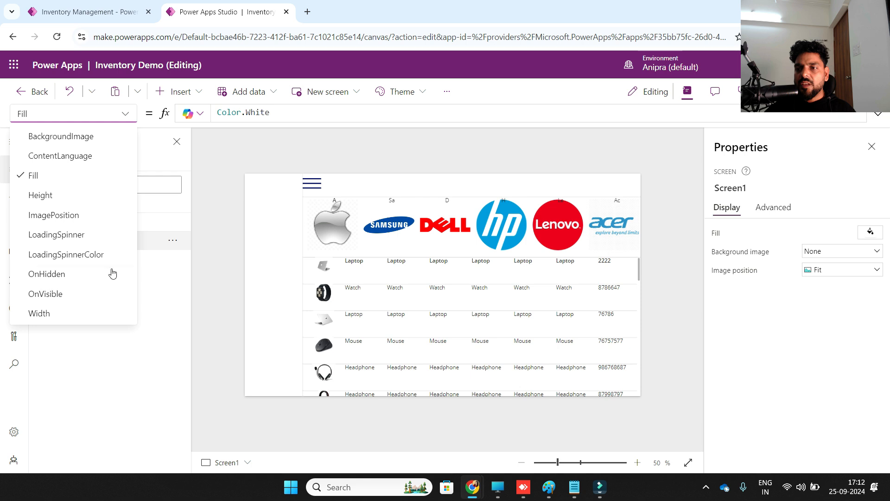
{"action": "left_click", "coordinate": [219, 251]}
Step: Set the App object's OnStart formula to Set(varThemeMode, "Dark");
{"action": "left_click", "coordinate": [66, 221]}
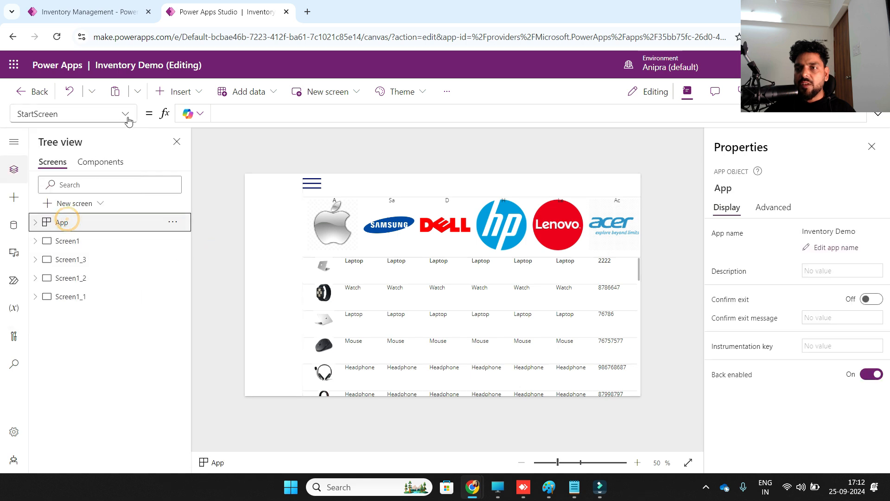
{"action": "left_click", "coordinate": [126, 119]}
{"action": "left_click", "coordinate": [68, 296]}
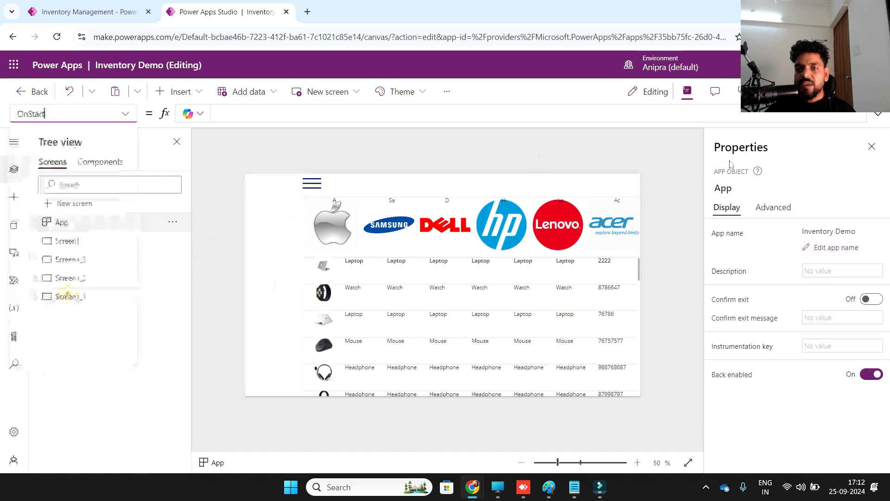
{"action": "left_click", "coordinate": [878, 115]}
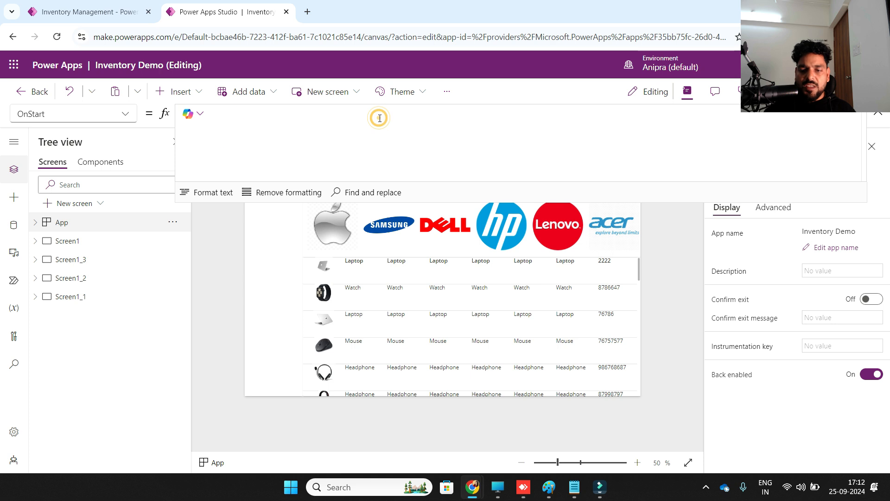
{"action": "type", "text": "Set(     varThemeMode,     \"Dark\" );"}
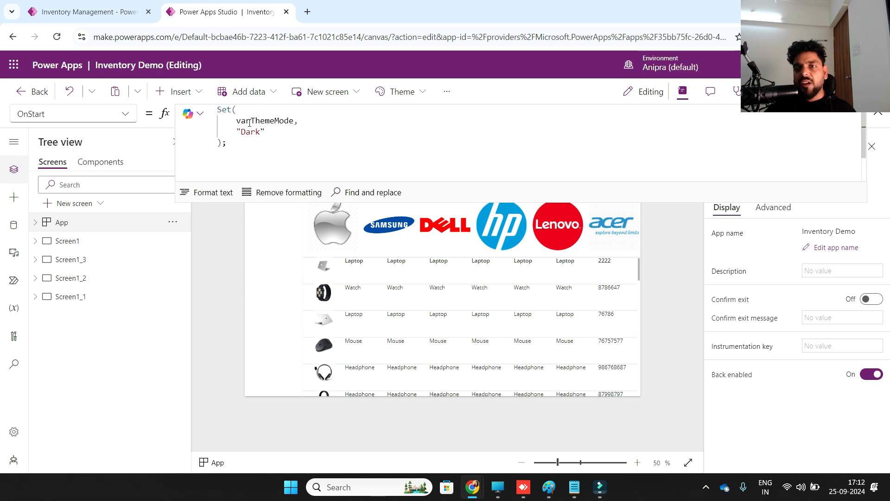
{"action": "double_click", "coordinate": [256, 122]}
{"action": "left_click_drag", "start_coordinate": [241, 132], "coordinate": [265, 135]}
{"action": "left_click", "coordinate": [243, 141]}
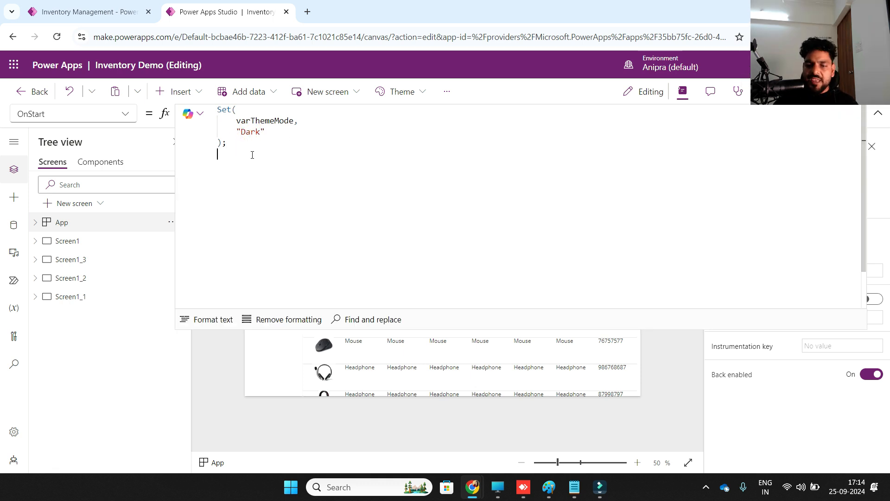
Step: Append to OnStart the copied ClearCollect formula for NavMenuColl, with records for Dashboard, Products, My Products and Support
{"action": "key", "text": "ctrl+v"}
{"action": "scroll", "coordinate": [291, 251], "scroll_direction": "up", "scroll_amount": 8}
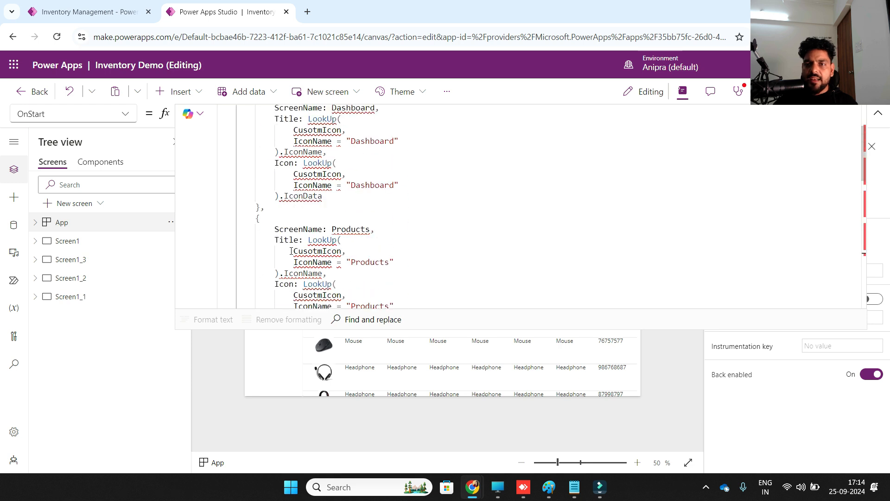
{"action": "scroll", "coordinate": [291, 251], "scroll_direction": "up", "scroll_amount": 3}
Step: Rename Screen1_3 as Dashboard to match the first ScreenName in the OnStart formula
{"action": "double_click", "coordinate": [361, 185]}
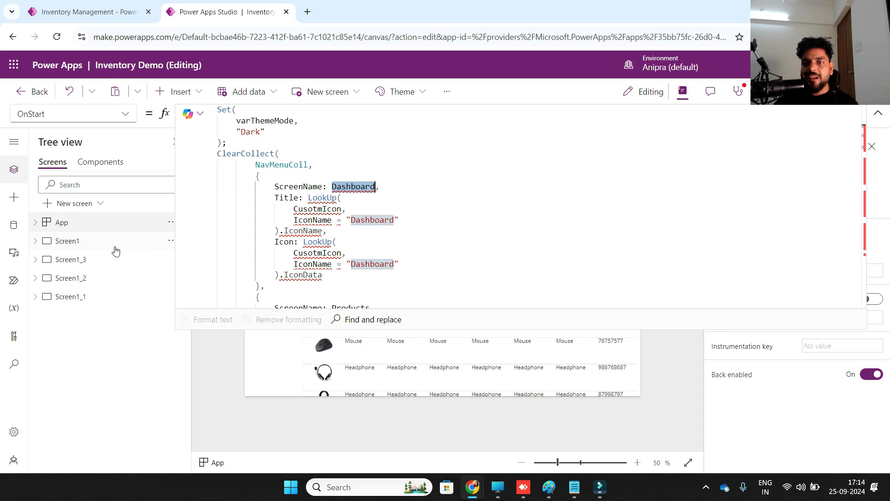
{"action": "left_click", "coordinate": [878, 112]}
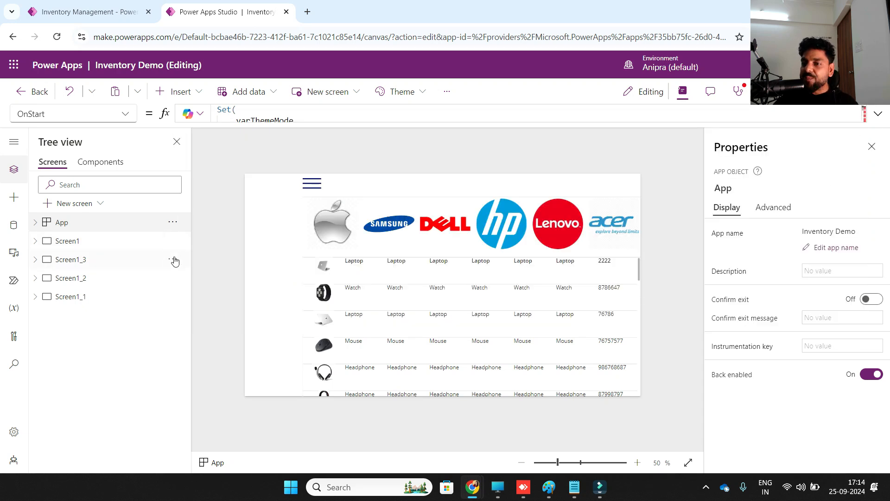
{"action": "left_click", "coordinate": [174, 260]}
{"action": "left_click", "coordinate": [227, 368]}
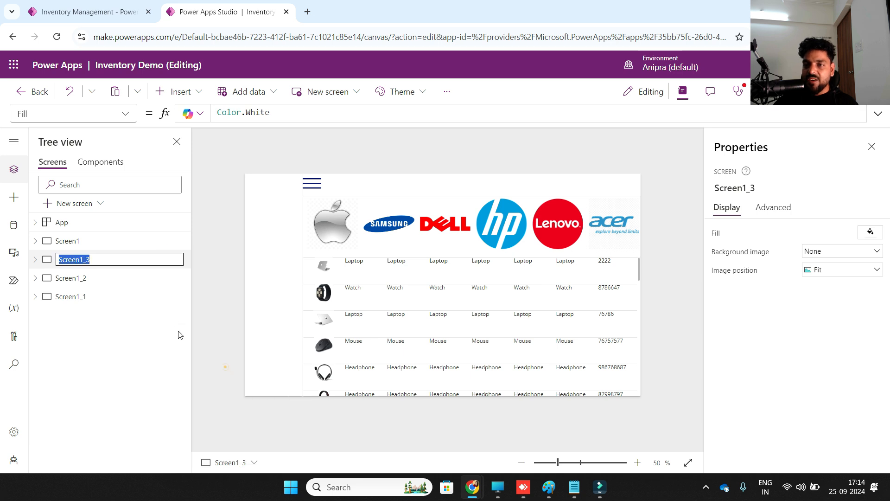
{"action": "type", "text": "Dashboard"}
{"action": "left_click", "coordinate": [212, 277]}
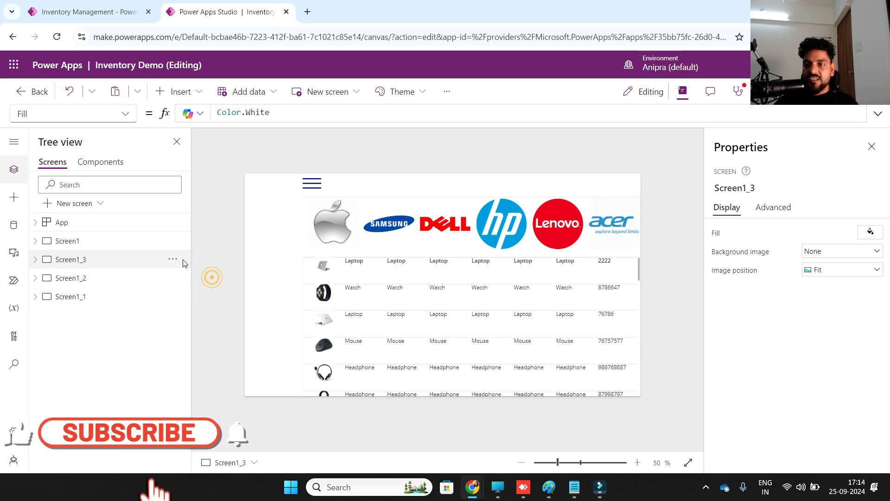
Step: Copy the screen name Products from the App's OnStart formula and rename Screen1 with it
{"action": "left_click", "coordinate": [74, 223]}
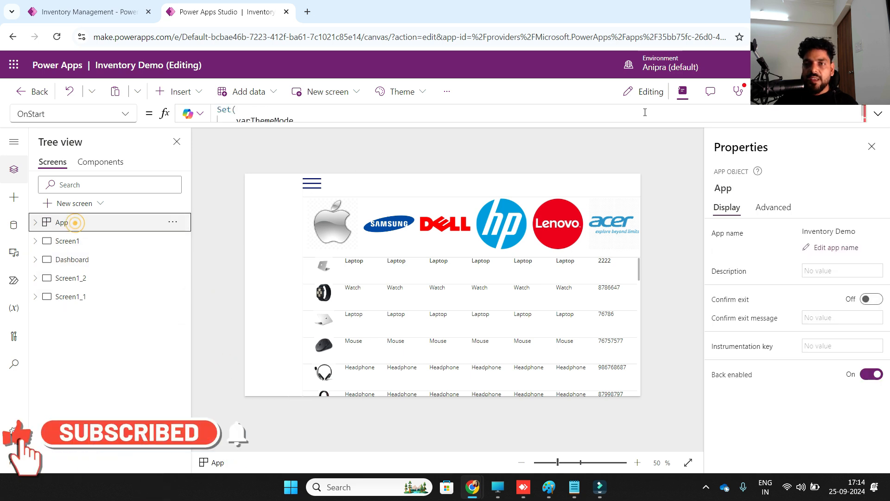
{"action": "left_click", "coordinate": [877, 115]}
{"action": "scroll", "coordinate": [368, 235], "scroll_direction": "down", "scroll_amount": 2}
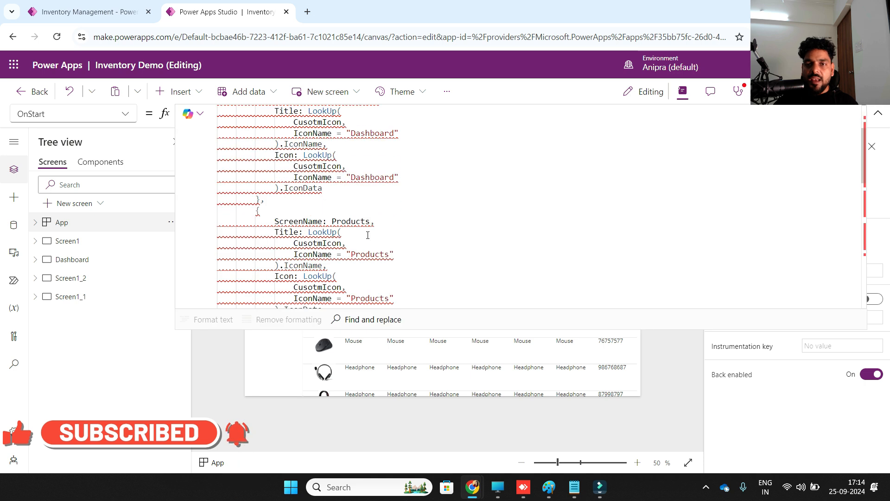
{"action": "double_click", "coordinate": [353, 221]}
{"action": "key", "text": "ctrl+c"}
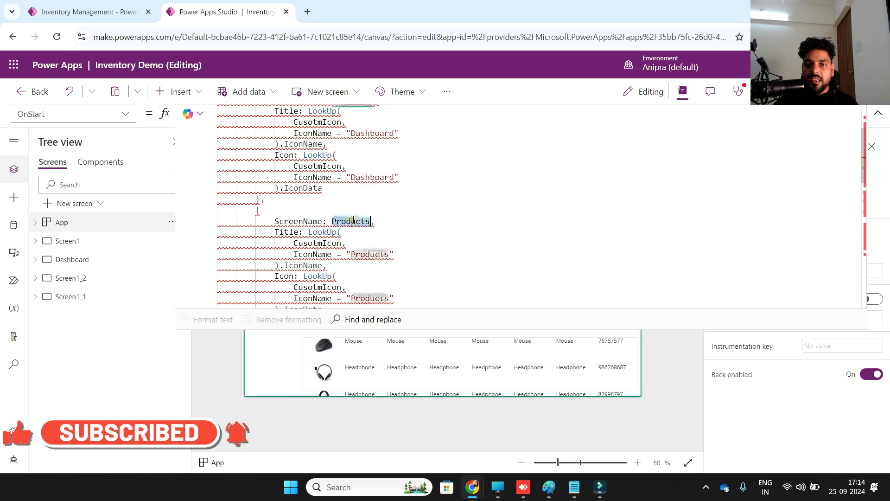
{"action": "left_click", "coordinate": [104, 259]}
{"action": "left_click", "coordinate": [165, 242]}
{"action": "left_click", "coordinate": [171, 241]}
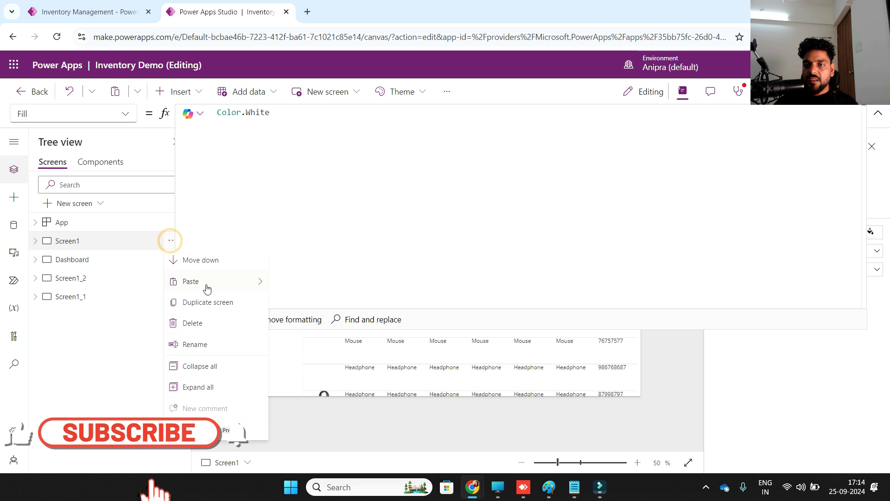
{"action": "left_click", "coordinate": [213, 344]}
{"action": "key", "text": "ctrl+v"}
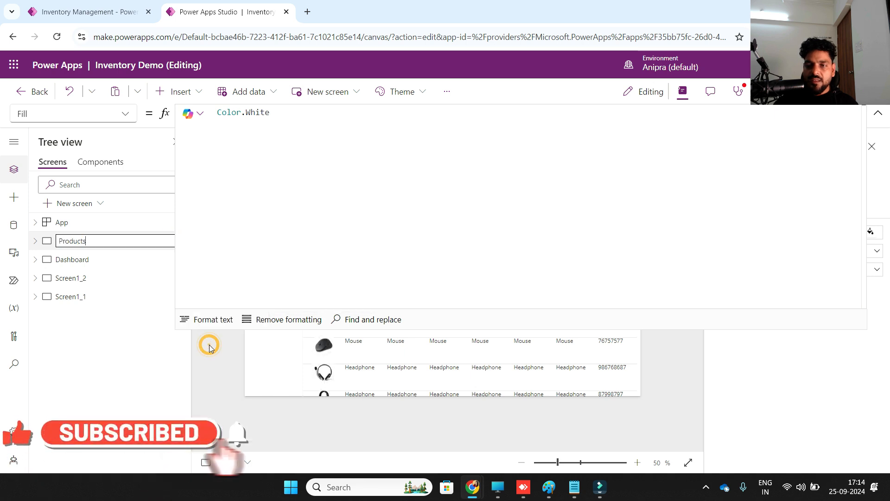
{"action": "key", "text": "Return"}
Step: Copy the name My Products from the App's OnStart formula and rename Screen1_2 with it
{"action": "left_click", "coordinate": [102, 223]}
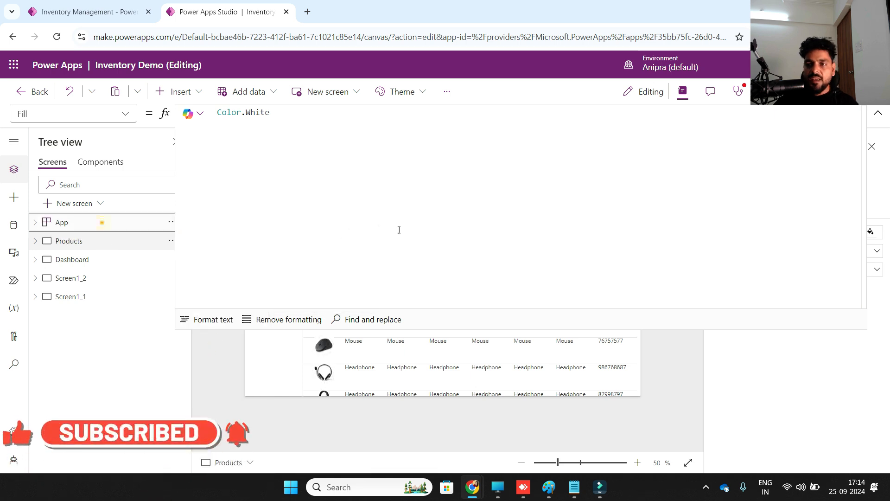
{"action": "scroll", "coordinate": [377, 230], "scroll_direction": "down", "scroll_amount": 10}
{"action": "left_click", "coordinate": [351, 172]}
{"action": "left_click_drag", "start_coordinate": [351, 172], "coordinate": [403, 172]}
{"action": "key", "text": "ctrl+c"}
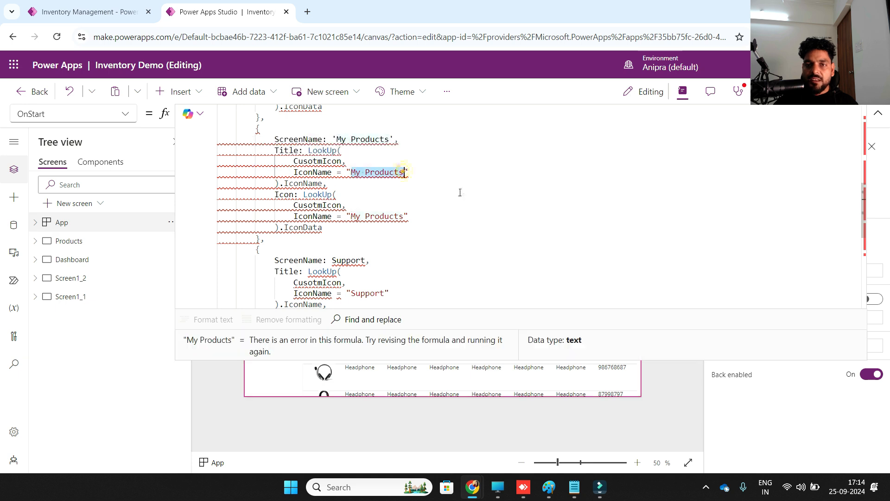
{"action": "left_click", "coordinate": [109, 278]}
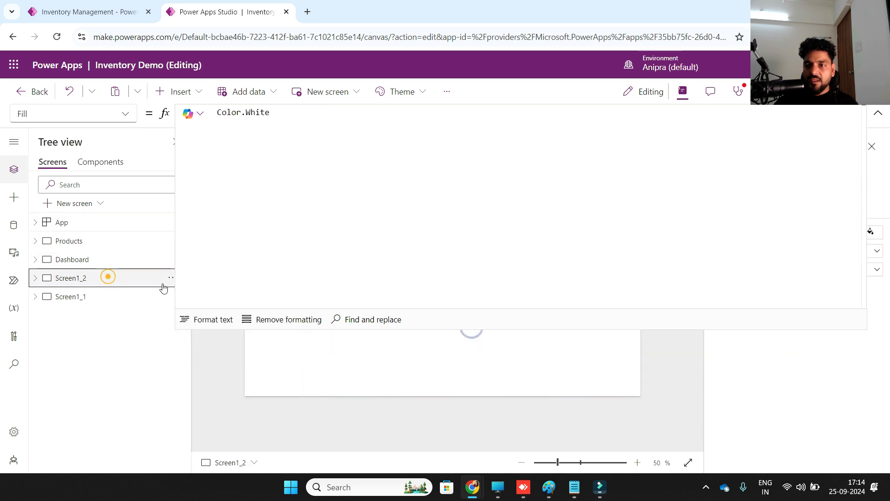
{"action": "left_click", "coordinate": [170, 278]}
{"action": "left_click", "coordinate": [211, 374]}
{"action": "key", "text": "ctrl+v"}
{"action": "key", "text": "Return"}
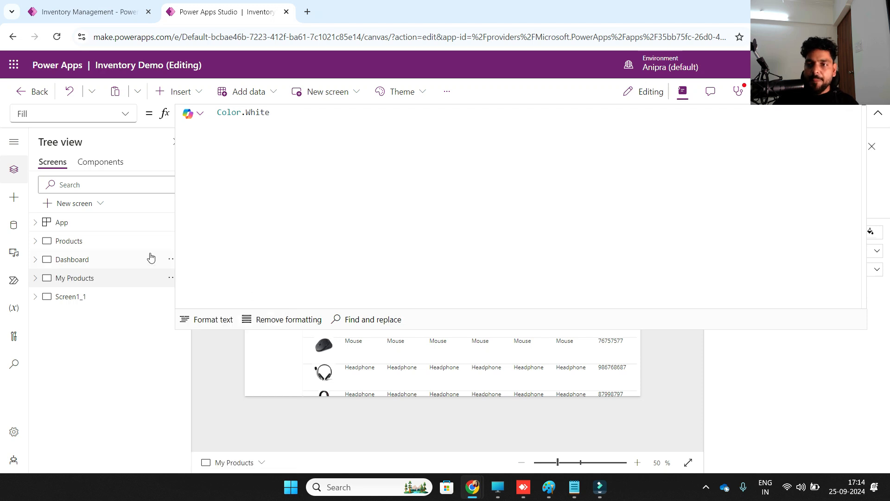
Step: Copy the screen name Support from the App's OnStart formula and rename Screen1_1 with it
{"action": "left_click", "coordinate": [86, 222]}
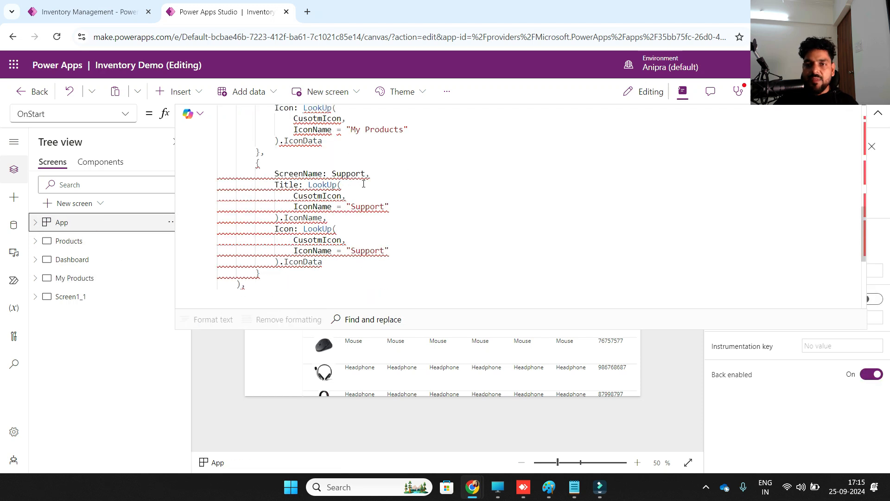
{"action": "double_click", "coordinate": [353, 174]}
{"action": "key", "text": "ctrl+c"}
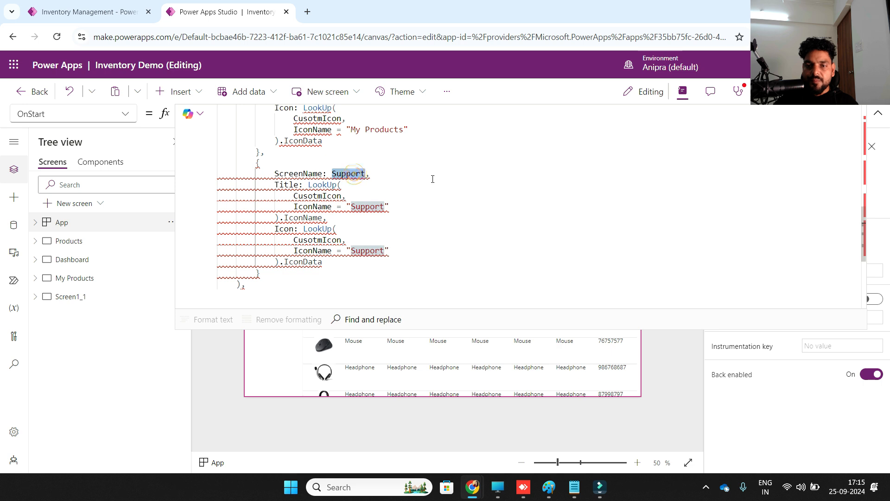
{"action": "left_click", "coordinate": [153, 299]}
{"action": "left_click", "coordinate": [171, 296]}
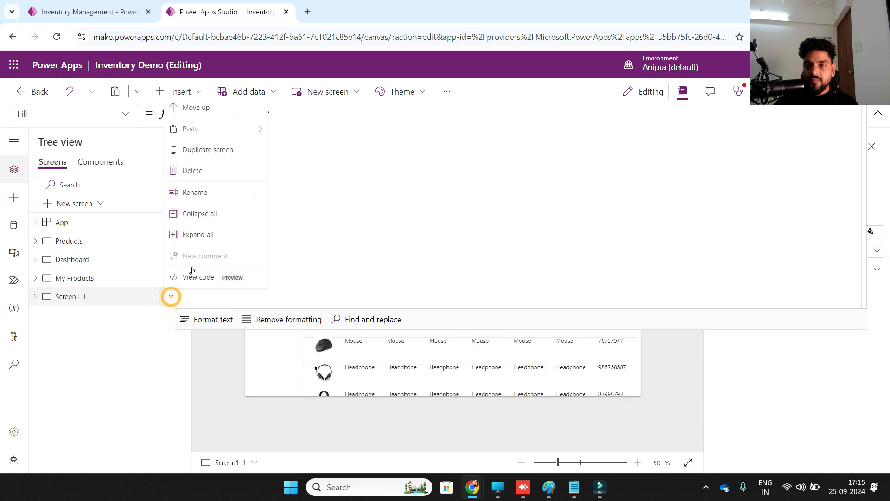
{"action": "left_click", "coordinate": [204, 200]}
{"action": "key", "text": "ctrl+v"}
{"action": "key", "text": "Return"}
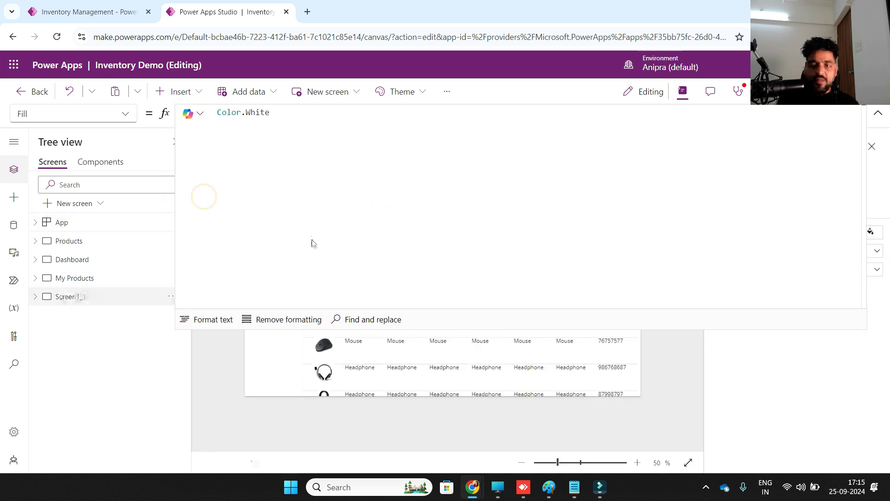
Step: Move the Dashboard screen up above Products in the screen hierarchy
{"action": "left_click", "coordinate": [92, 260]}
{"action": "left_click", "coordinate": [169, 261]}
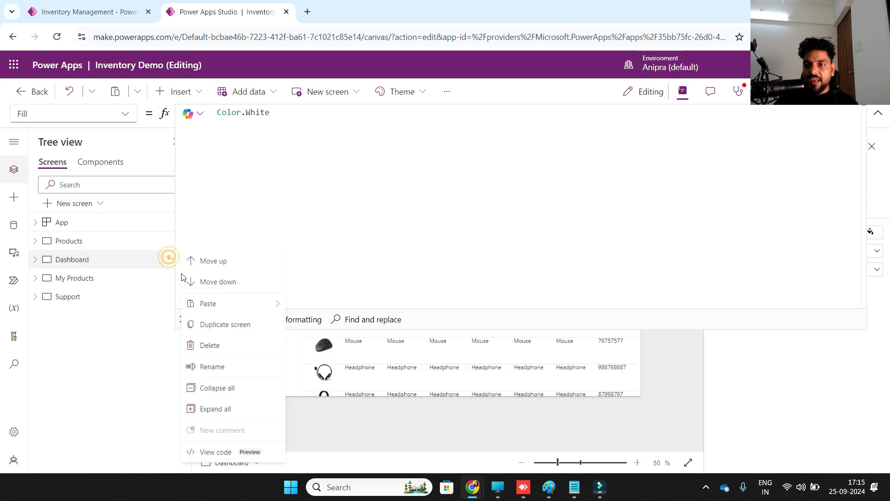
{"action": "left_click", "coordinate": [237, 265]}
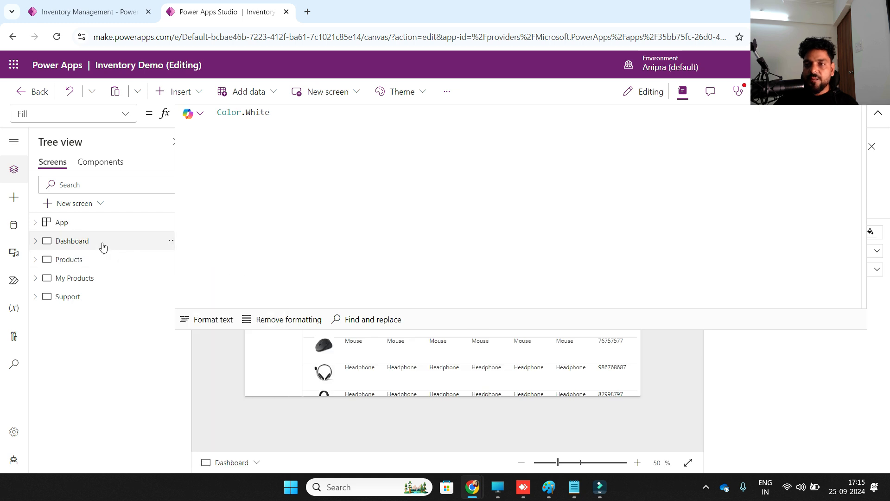
Step: Examine the App's OnStart formula, checking each ScreenName reference and the CusotmIcon lookups for IconName and IconData
{"action": "left_click", "coordinate": [129, 222]}
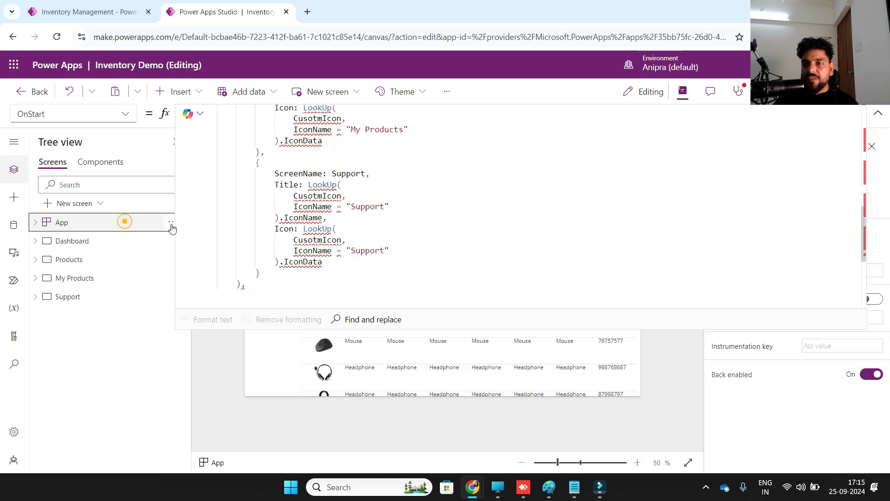
{"action": "left_click", "coordinate": [171, 222]}
{"action": "left_click", "coordinate": [200, 304]}
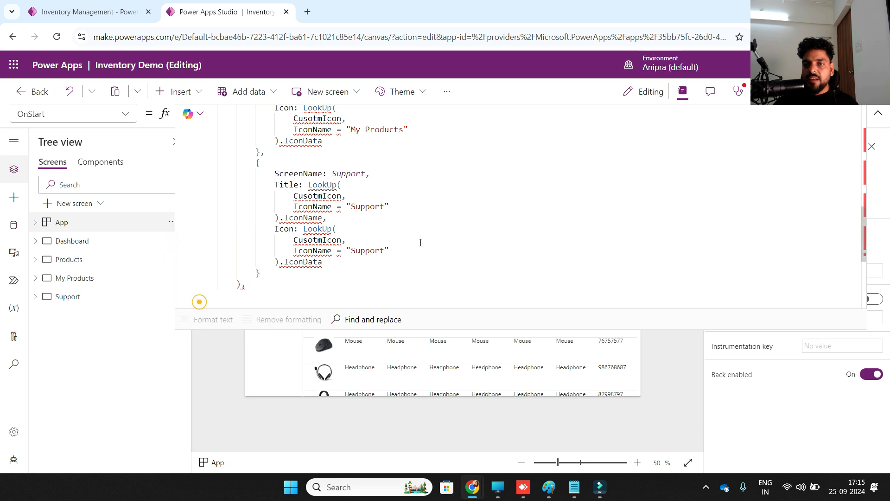
{"action": "scroll", "coordinate": [421, 242], "scroll_direction": "up", "scroll_amount": 6}
{"action": "scroll", "coordinate": [420, 242], "scroll_direction": "up", "scroll_amount": 2}
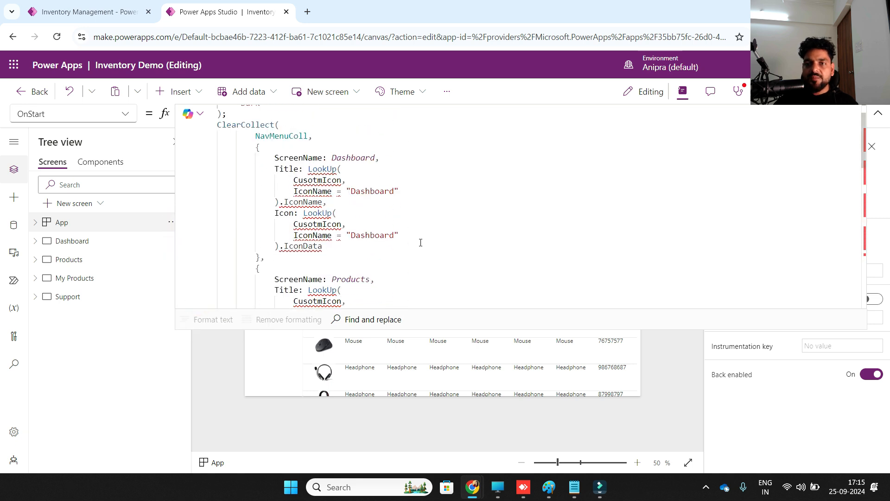
{"action": "scroll", "coordinate": [408, 229], "scroll_direction": "down", "scroll_amount": 1}
{"action": "scroll", "coordinate": [383, 213], "scroll_direction": "down", "scroll_amount": 8}
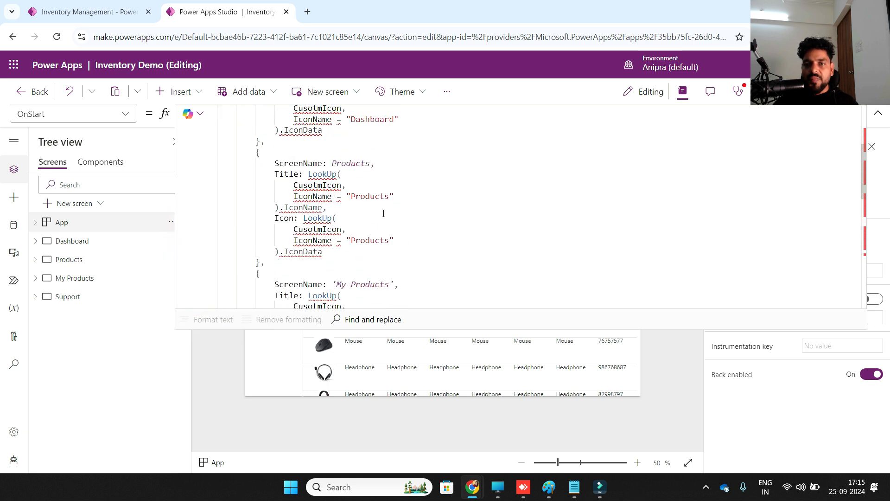
{"action": "scroll", "coordinate": [384, 214], "scroll_direction": "down", "scroll_amount": 1}
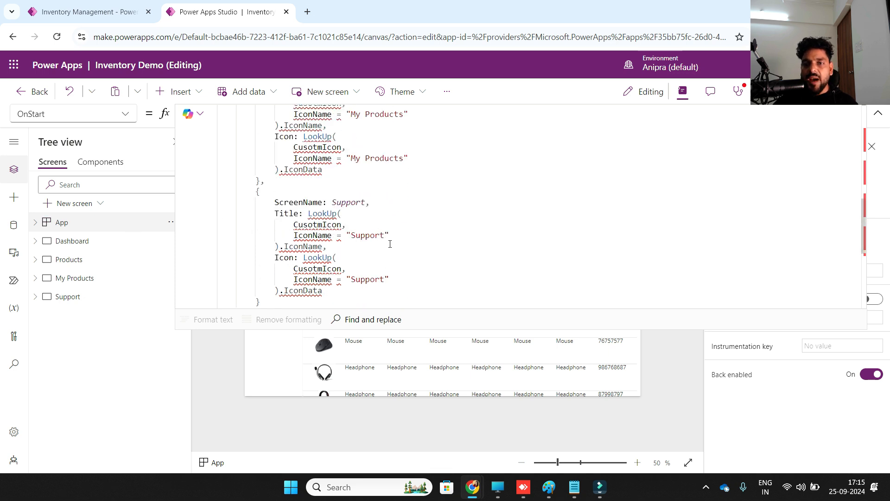
{"action": "scroll", "coordinate": [389, 243], "scroll_direction": "down", "scroll_amount": 1}
{"action": "double_click", "coordinate": [324, 197]}
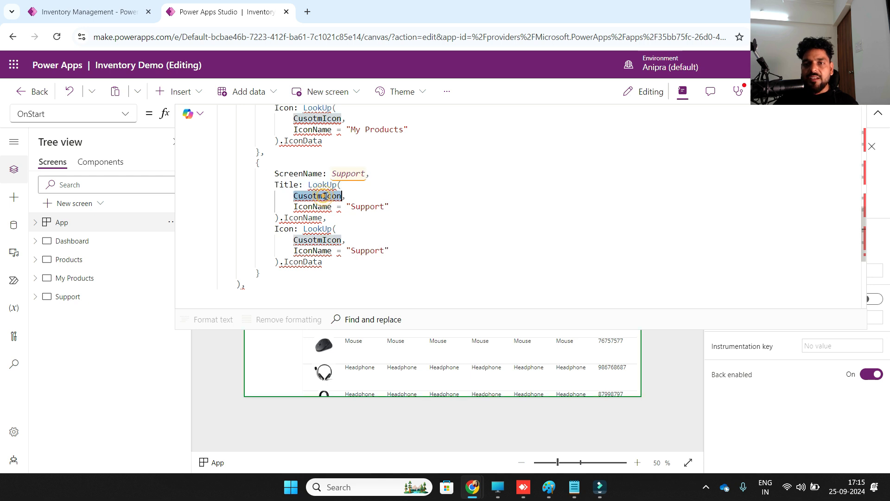
{"action": "double_click", "coordinate": [308, 218]}
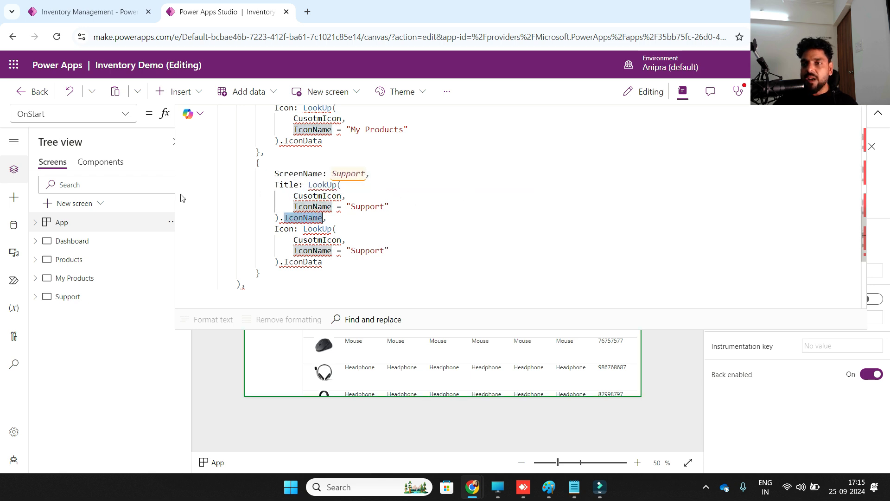
Step: Paste the CusotmIcon table of IconName and IconData entries into the App's Formulas property
{"action": "left_click", "coordinate": [129, 116]}
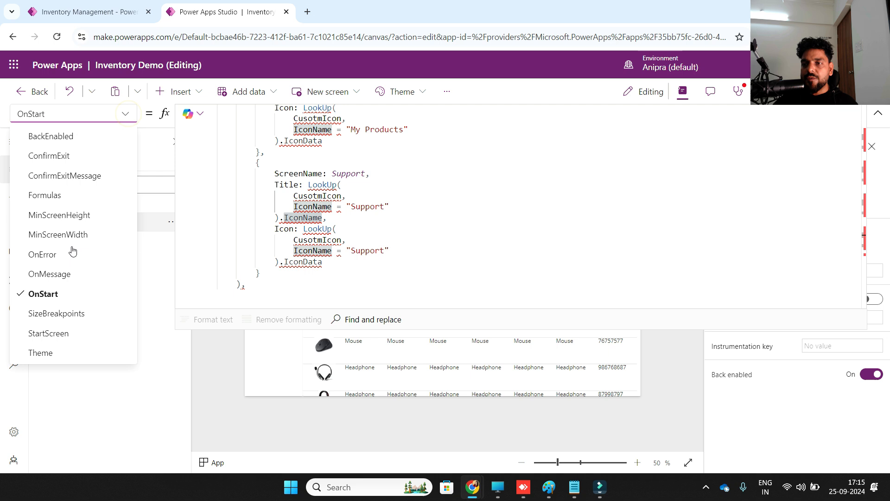
{"action": "left_click", "coordinate": [67, 202]}
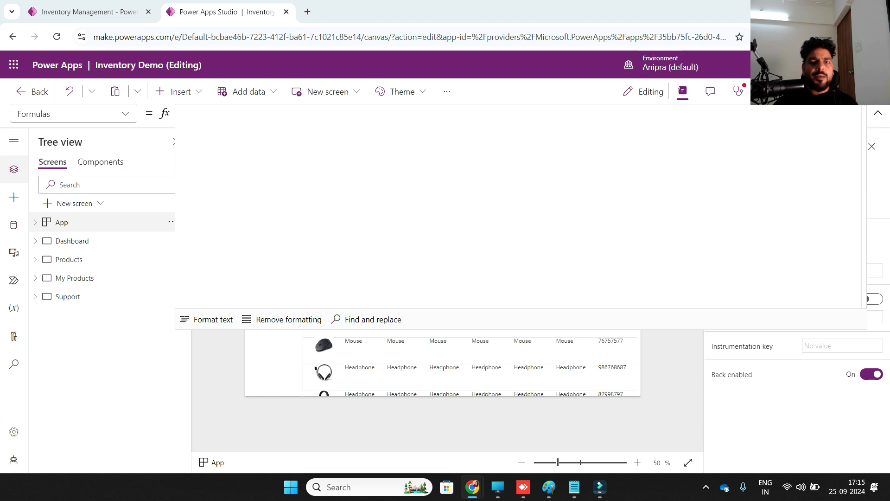
{"action": "left_click", "coordinate": [439, 146]}
{"action": "key", "text": "ctrl+v"}
{"action": "scroll", "coordinate": [406, 171], "scroll_direction": "up", "scroll_amount": 10}
{"action": "scroll", "coordinate": [405, 173], "scroll_direction": "up", "scroll_amount": 10}
Step: Search the web for "botstrap svg icon" in a new browser tab and open the Bootstrap Icons library
{"action": "left_click", "coordinate": [308, 11]}
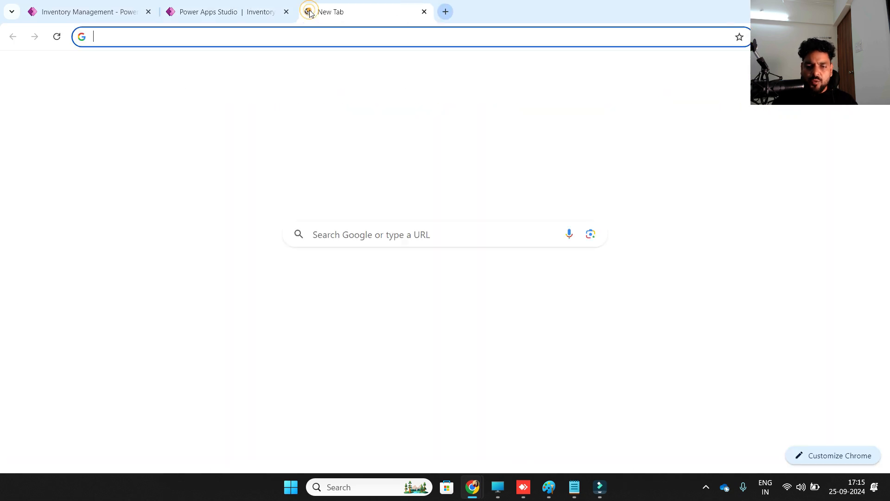
{"action": "type", "text": "botstrap svg ic"}
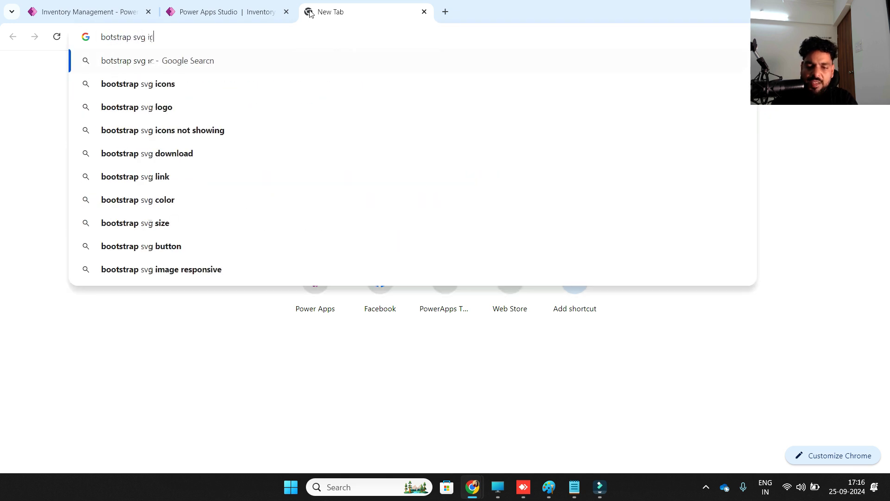
{"action": "type", "text": "on"}
{"action": "key", "text": "Return"}
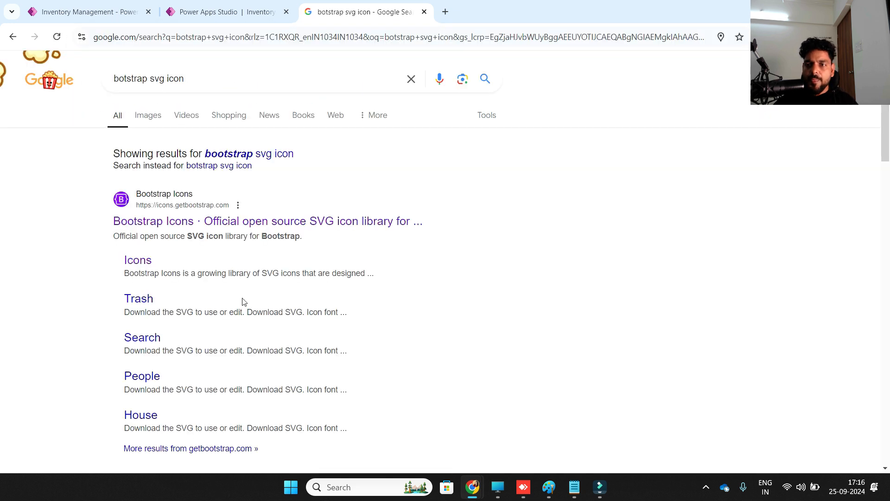
{"action": "left_click", "coordinate": [138, 260]}
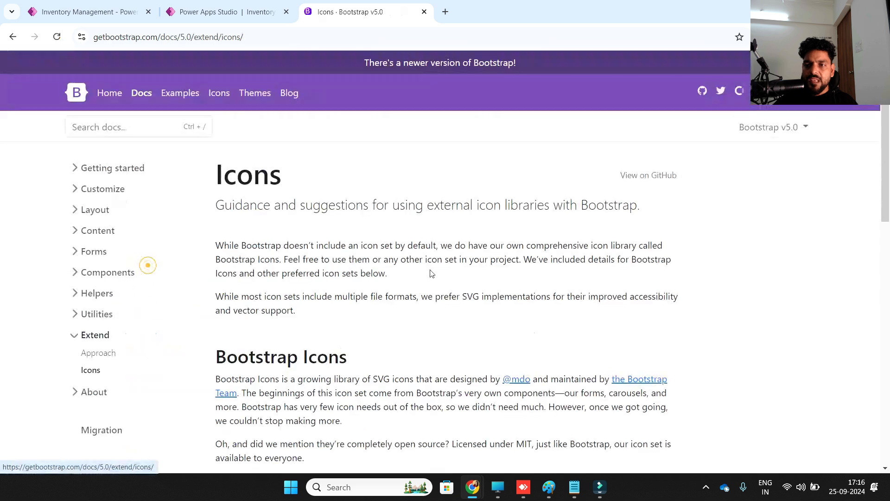
{"action": "left_click", "coordinate": [219, 95]}
Step: Search the icon library for home, open the House door icon and copy its SVG HTML code
{"action": "scroll", "coordinate": [465, 298], "scroll_direction": "down", "scroll_amount": 5}
{"action": "scroll", "coordinate": [748, 213], "scroll_direction": "up", "scroll_amount": 2}
{"action": "left_click", "coordinate": [741, 311]}
{"action": "type", "text": "home"}
{"action": "scroll", "coordinate": [740, 312], "scroll_direction": "down", "scroll_amount": 2}
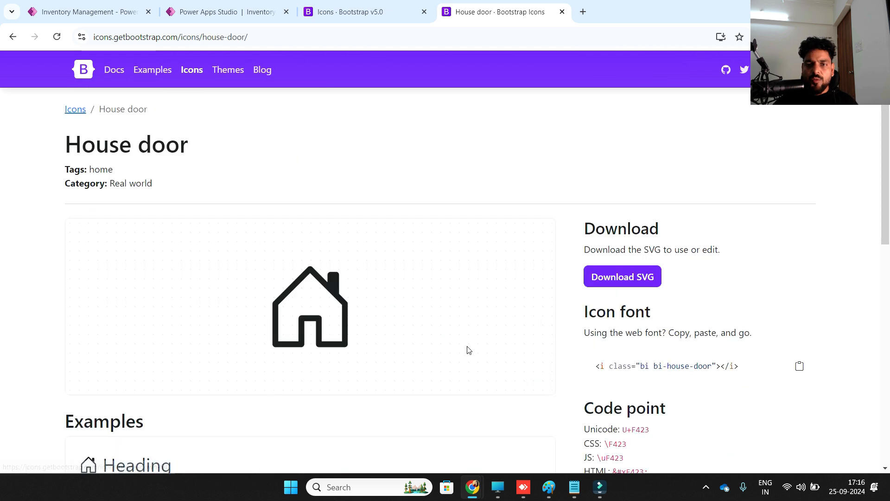
{"action": "scroll", "coordinate": [468, 349], "scroll_direction": "down", "scroll_amount": 6}
{"action": "scroll", "coordinate": [383, 324], "scroll_direction": "up", "scroll_amount": 1}
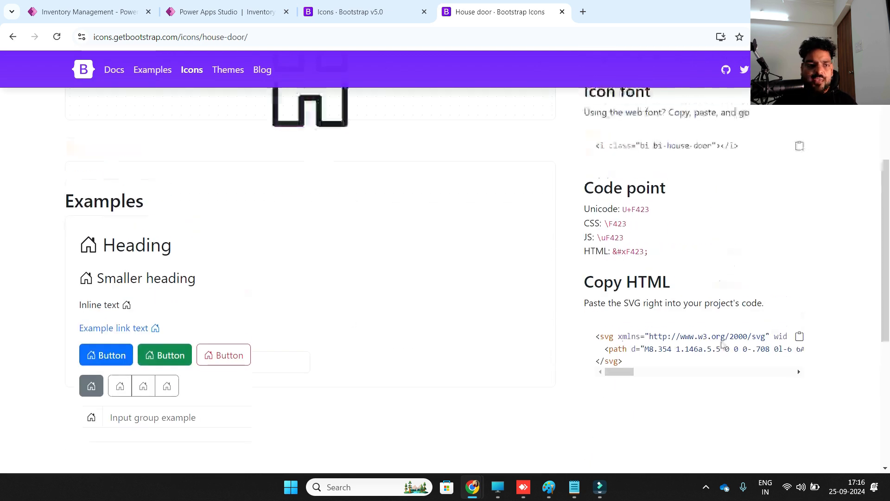
{"action": "left_click", "coordinate": [796, 340]}
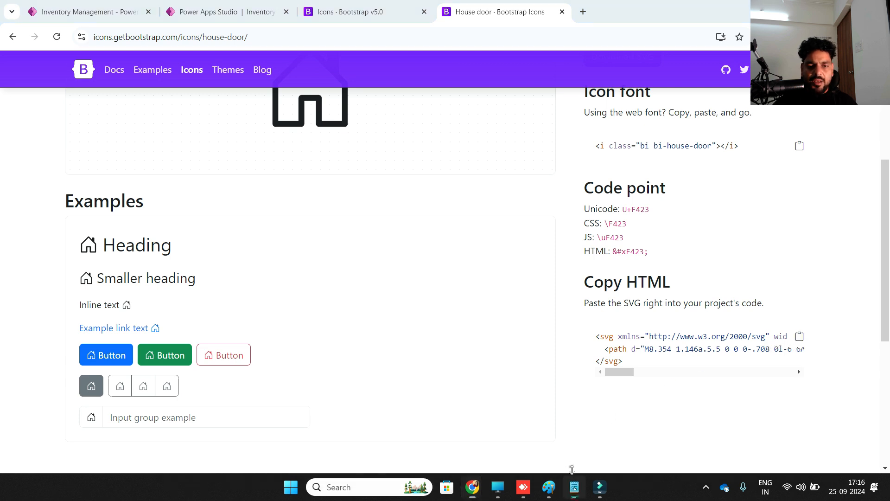
Step: Switch to Notepad, paste the house-door SVG code and try to replace every "" in it with '
{"action": "left_click", "coordinate": [574, 486]}
{"action": "left_click", "coordinate": [316, 198]}
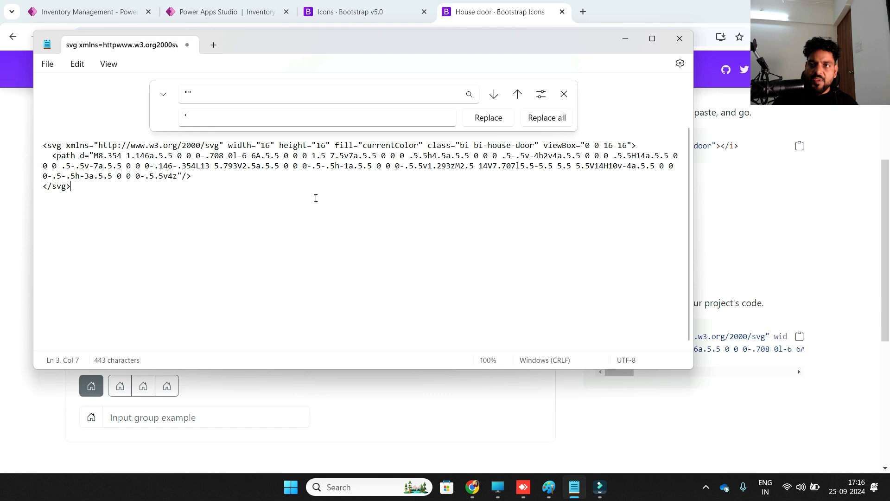
{"action": "left_click", "coordinate": [275, 89]}
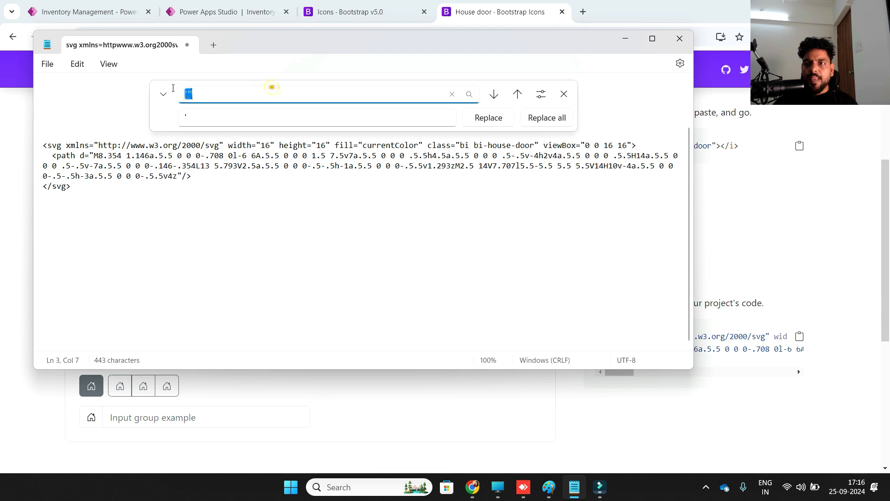
{"action": "left_click", "coordinate": [207, 113]}
{"action": "left_click", "coordinate": [537, 119]}
{"action": "left_click", "coordinate": [143, 196]}
{"action": "key", "text": "ctrl+a"}
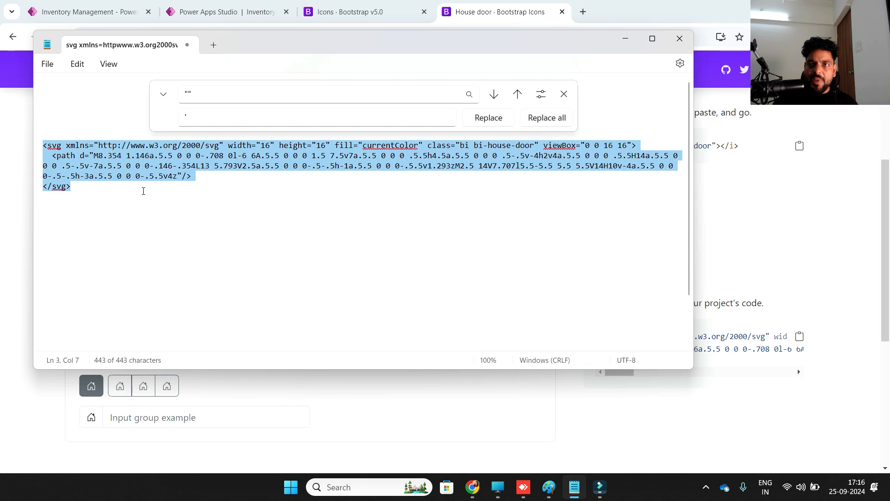
Step: Switch back to Power Apps Studio and examine the IconName and SVG IconData of the Rating and Dashboard entries in the CusotmIcon table
{"action": "left_click", "coordinate": [239, 13]}
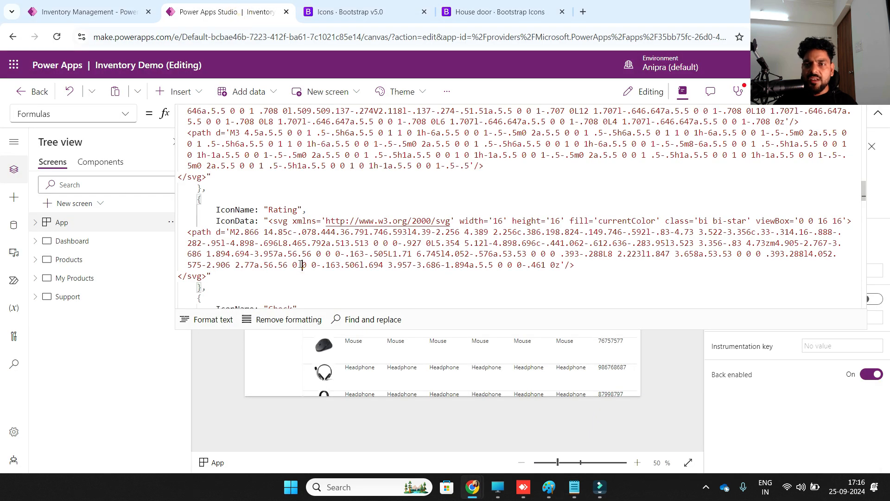
{"action": "left_click", "coordinate": [270, 221]}
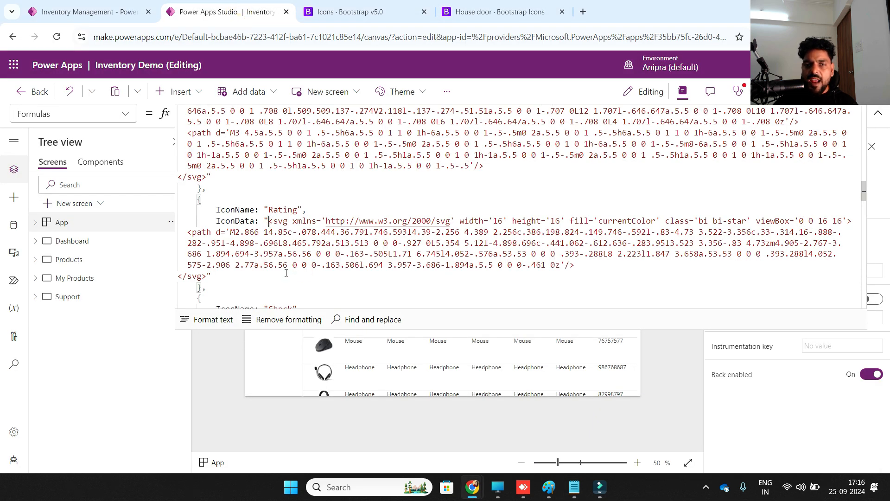
{"action": "left_click", "coordinate": [207, 276], "text": "shift"}
{"action": "scroll", "coordinate": [315, 287], "scroll_direction": "down", "scroll_amount": 1}
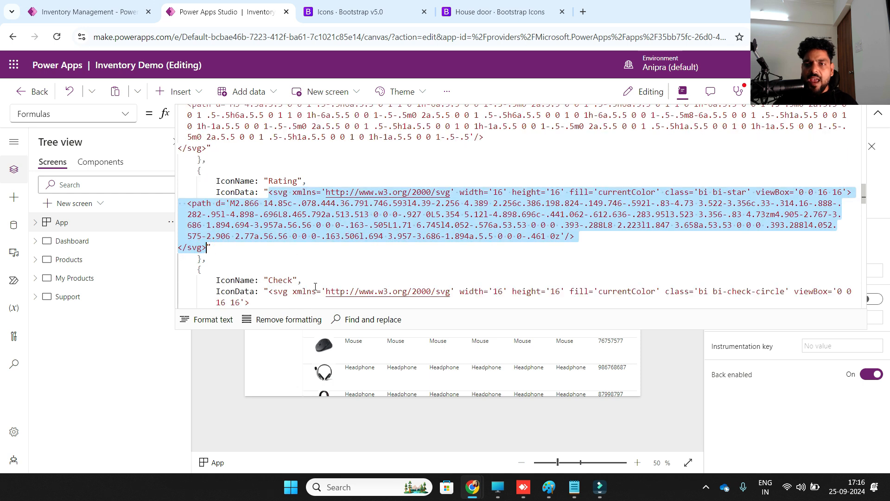
{"action": "double_click", "coordinate": [280, 183]}
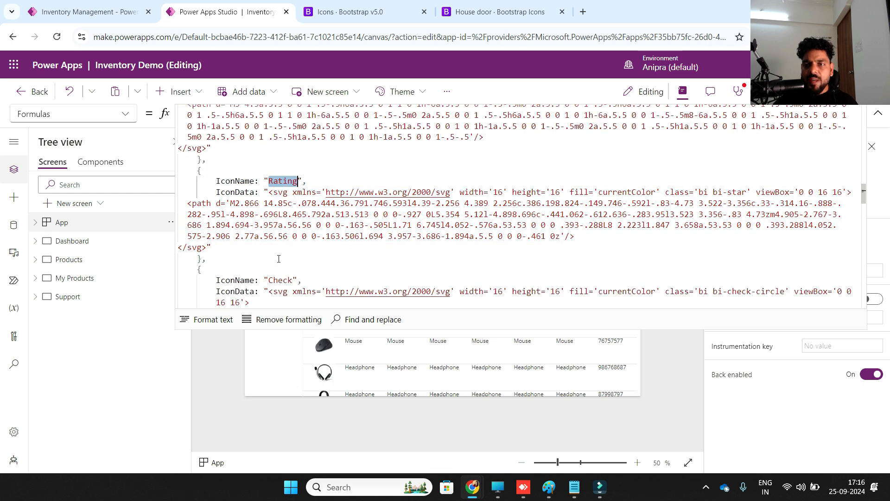
{"action": "scroll", "coordinate": [279, 258], "scroll_direction": "up", "scroll_amount": 15}
{"action": "scroll", "coordinate": [279, 258], "scroll_direction": "up", "scroll_amount": 5}
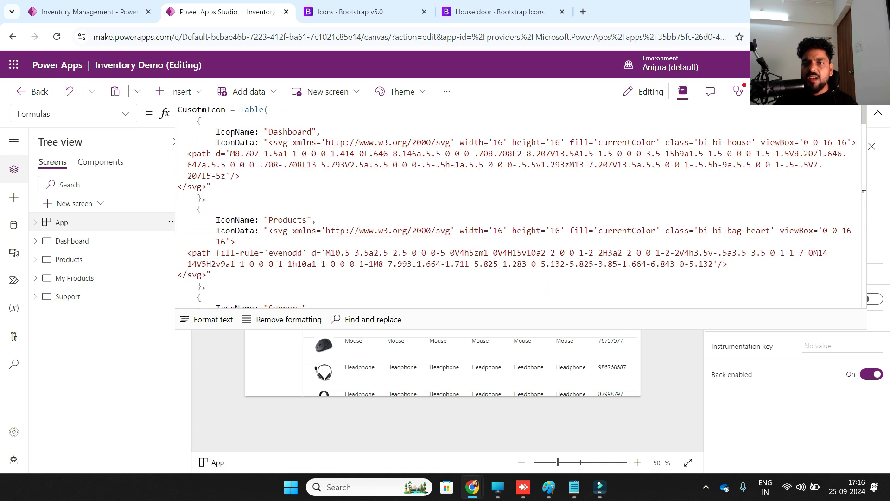
{"action": "double_click", "coordinate": [235, 142]}
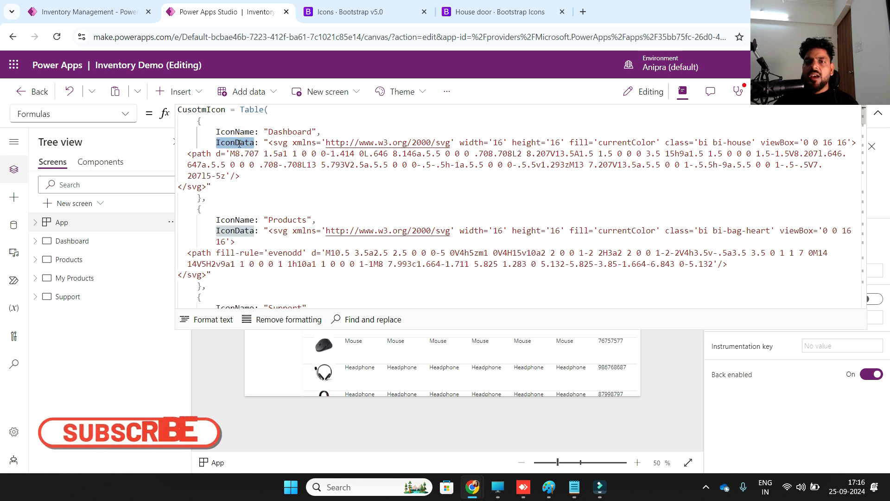
{"action": "double_click", "coordinate": [293, 132]}
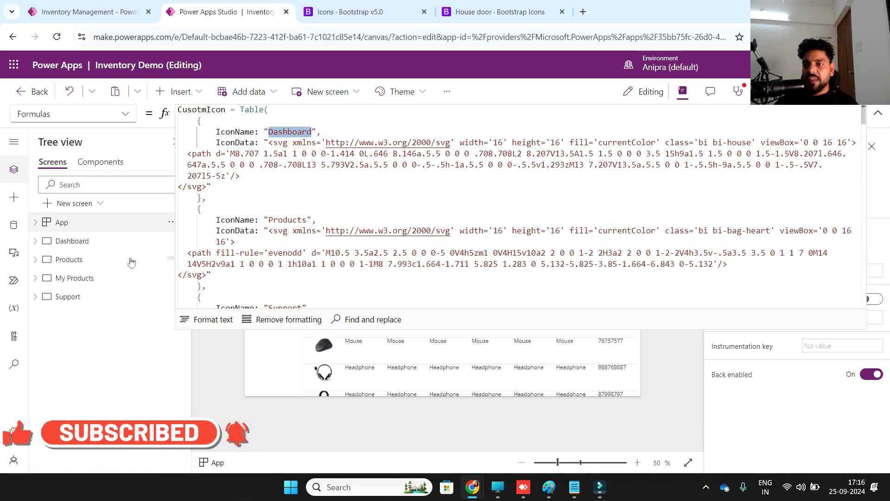
{"action": "left_click", "coordinate": [270, 142]}
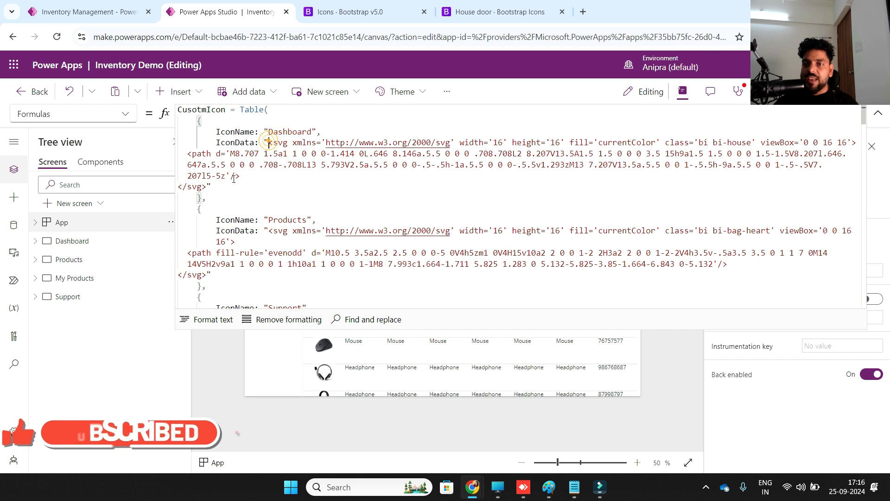
{"action": "left_click", "coordinate": [574, 486]}
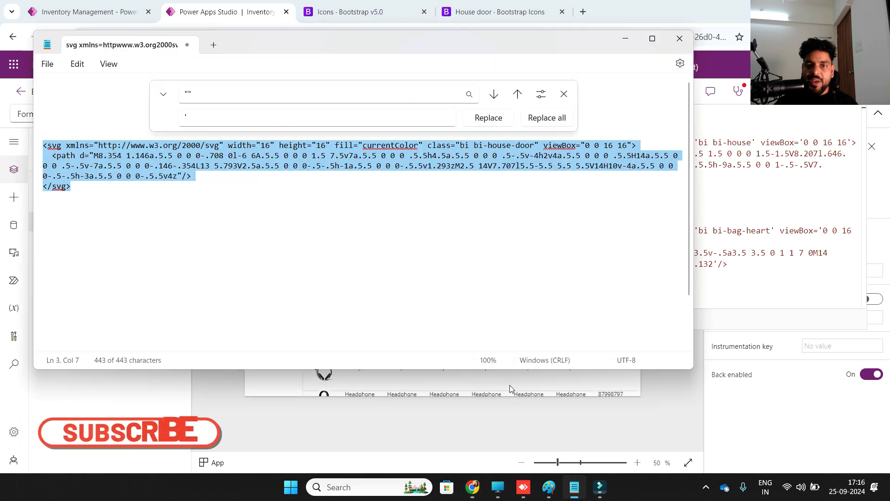
{"action": "left_click", "coordinate": [624, 39]}
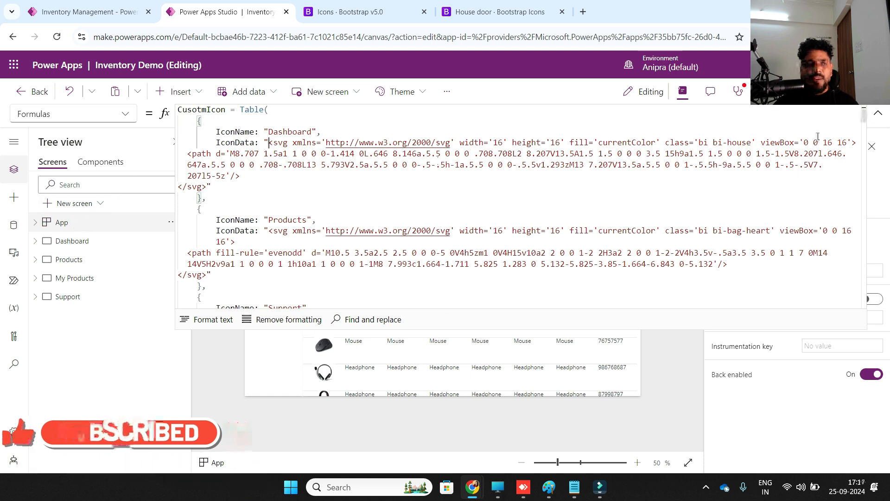
{"action": "left_click", "coordinate": [877, 113]}
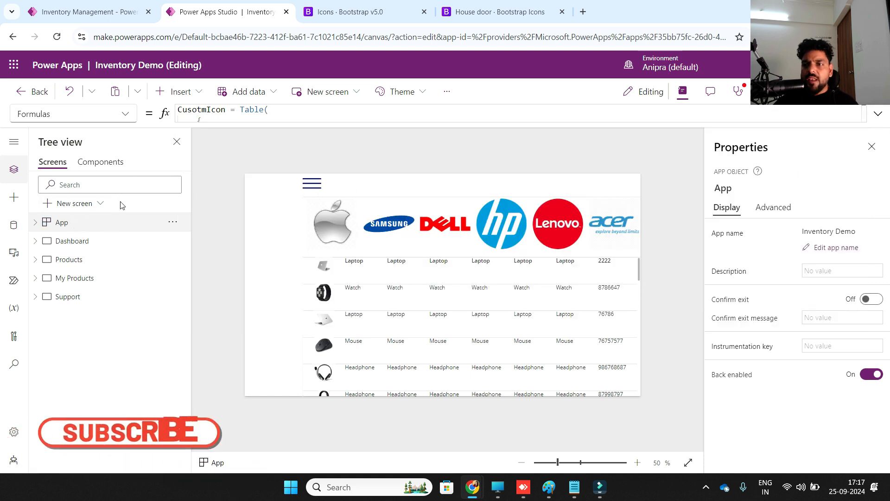
Step: Check the App's OnStart formula for remaining errors in the NavMenuColl entries and their CusotmIcon lookups
{"action": "left_click", "coordinate": [124, 114]}
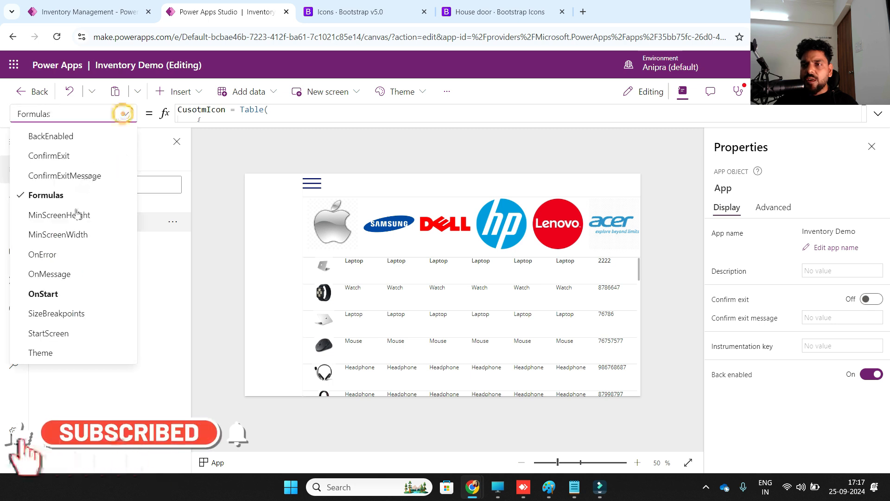
{"action": "left_click", "coordinate": [71, 297]}
{"action": "left_click", "coordinate": [878, 113]}
{"action": "scroll", "coordinate": [368, 185], "scroll_direction": "down", "scroll_amount": 10}
{"action": "scroll", "coordinate": [370, 195], "scroll_direction": "down", "scroll_amount": 3}
{"action": "scroll", "coordinate": [371, 199], "scroll_direction": "up", "scroll_amount": 12}
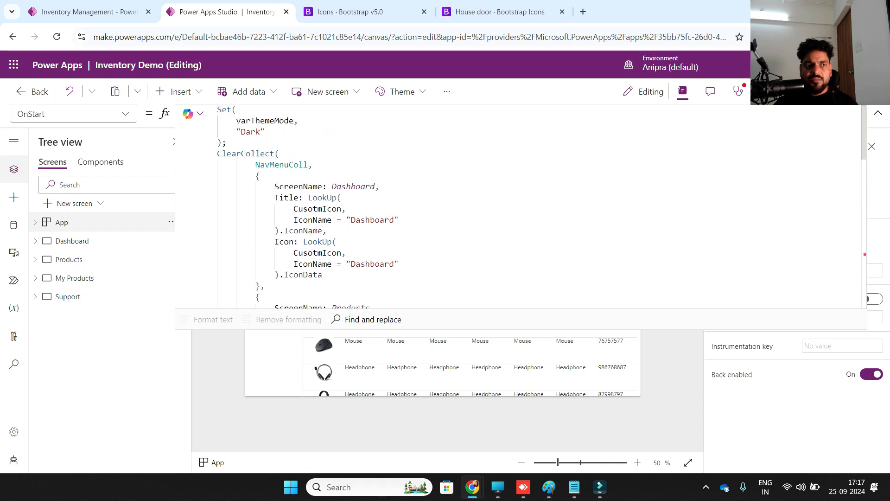
{"action": "left_click", "coordinate": [877, 113]}
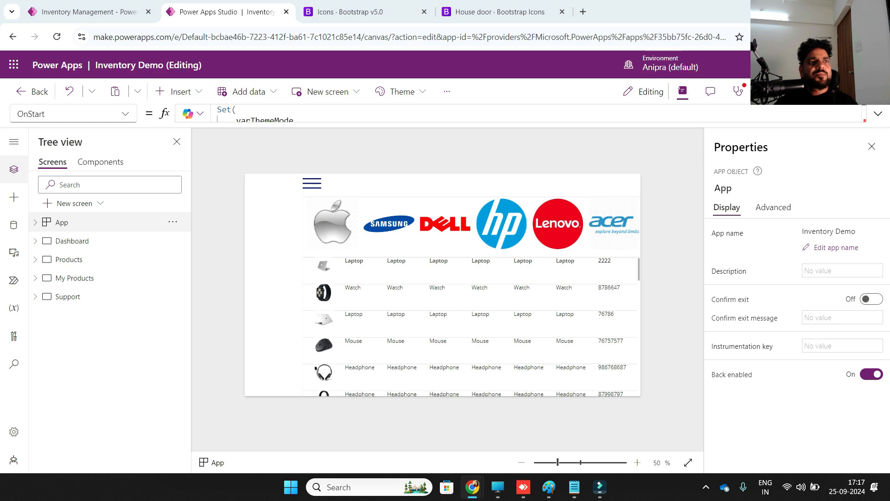
Step: Insert the theme definitions above CusotmIcon in the App's Formulas, including _Radious 6, _FontSize 10, _Font Lato, _FontWeight Semibold and the Color_ formulas
{"action": "left_click", "coordinate": [125, 114]}
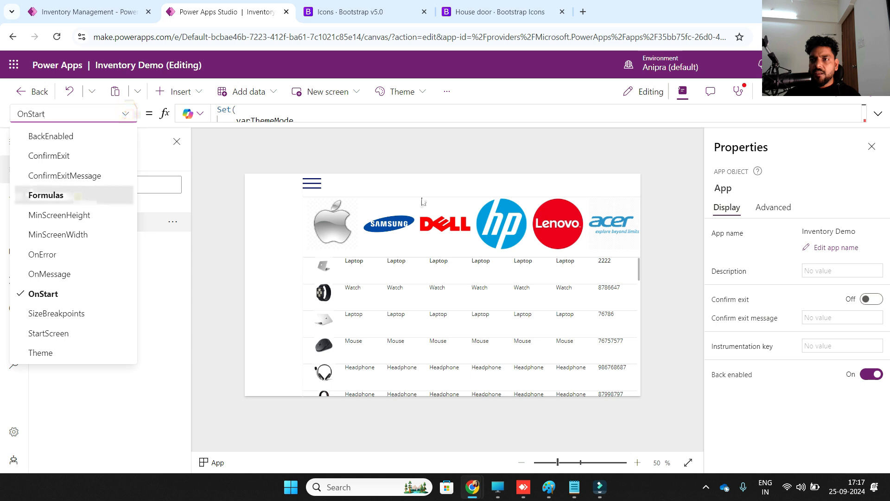
{"action": "left_click", "coordinate": [86, 199]}
{"action": "left_click", "coordinate": [878, 113]}
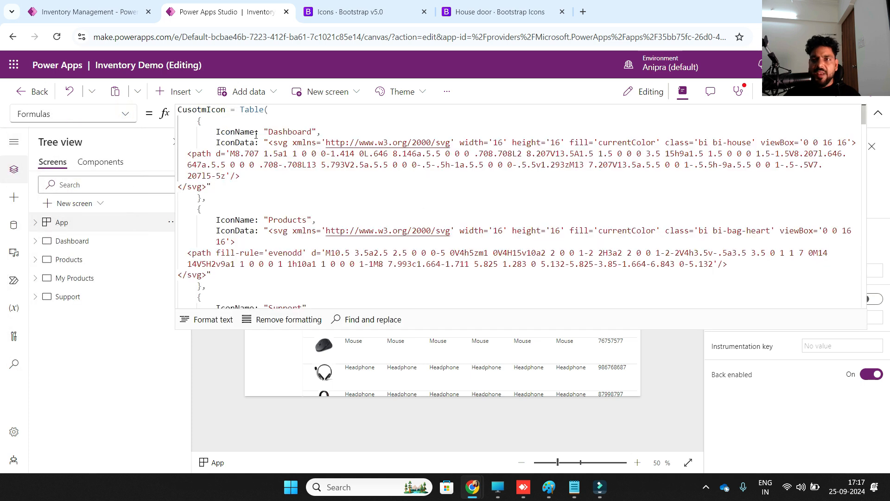
{"action": "left_click", "coordinate": [176, 112]}
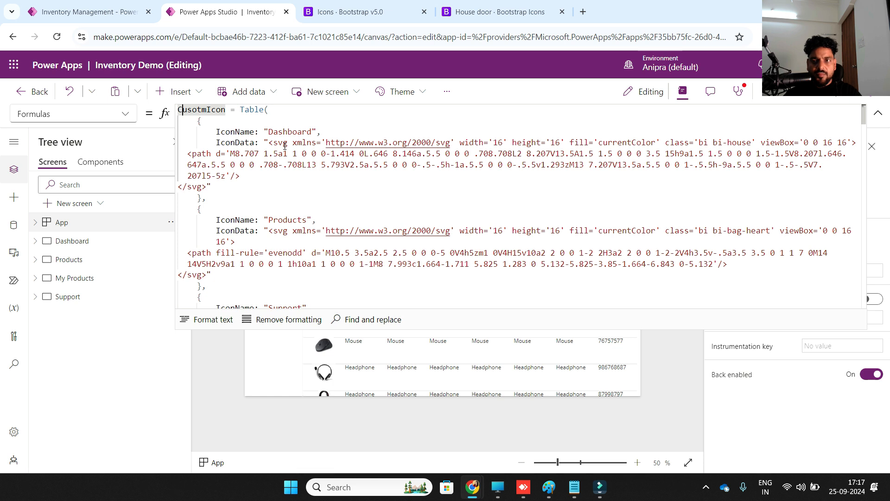
{"action": "key", "text": "Left"}
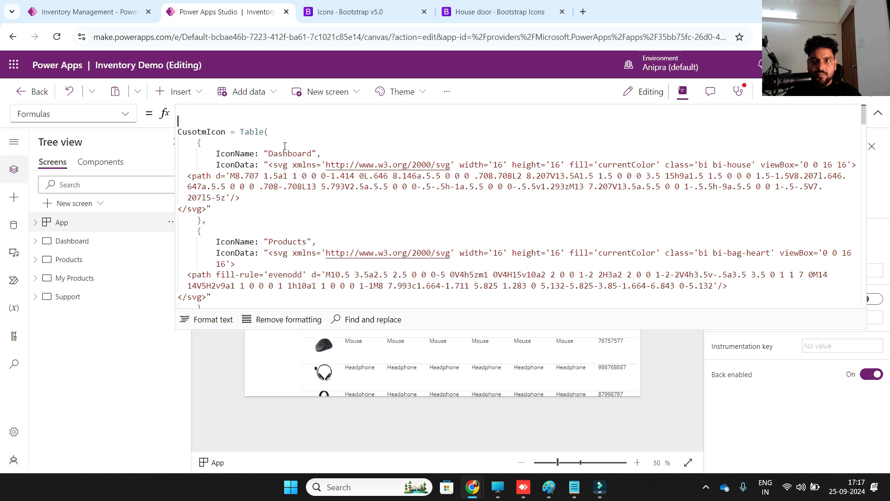
{"action": "scroll", "coordinate": [285, 146], "scroll_direction": "up", "scroll_amount": 4}
{"action": "scroll", "coordinate": [285, 146], "scroll_direction": "up", "scroll_amount": 15}
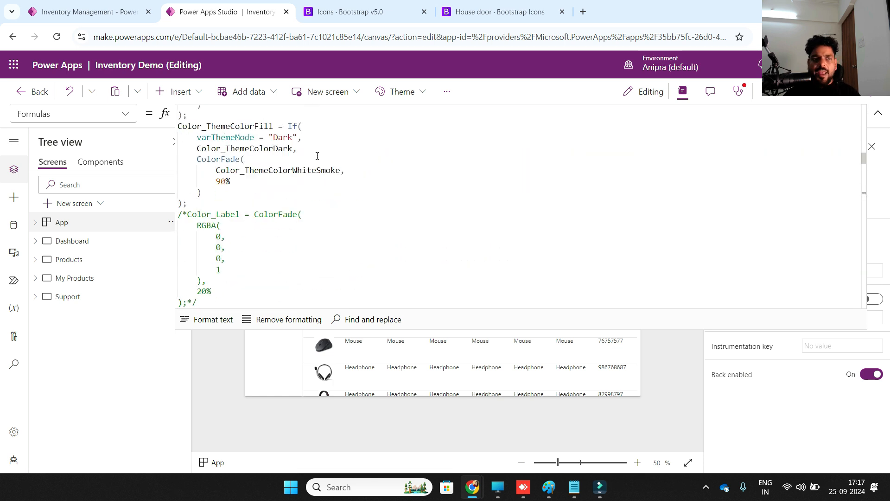
{"action": "scroll", "coordinate": [317, 156], "scroll_direction": "up", "scroll_amount": 5}
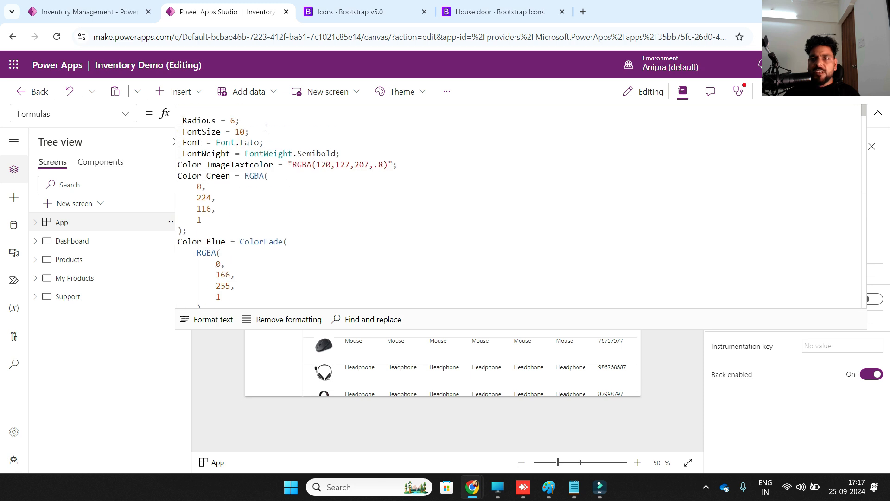
Step: Review the theme definitions in the App's Formulas, from _Radious and _FontSize through the Color_ fill and icon colour formulas
{"action": "double_click", "coordinate": [212, 120]}
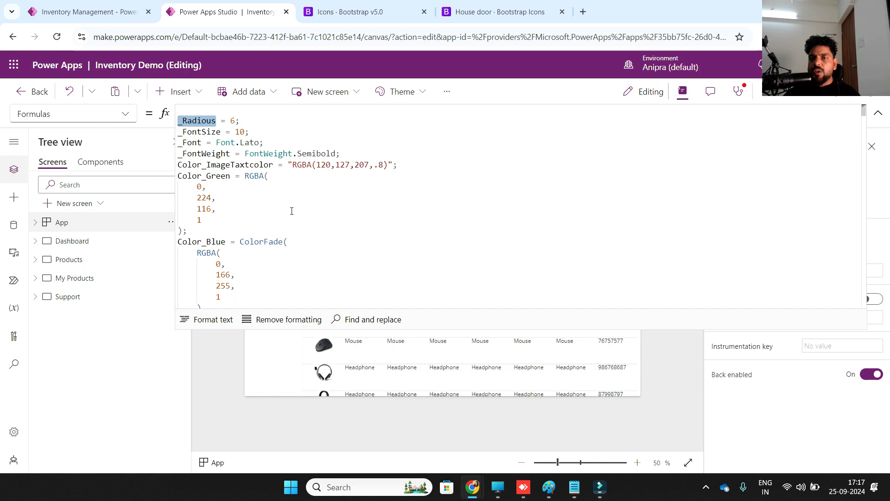
{"action": "scroll", "coordinate": [292, 211], "scroll_direction": "down", "scroll_amount": 5}
{"action": "scroll", "coordinate": [296, 217], "scroll_direction": "down", "scroll_amount": 10}
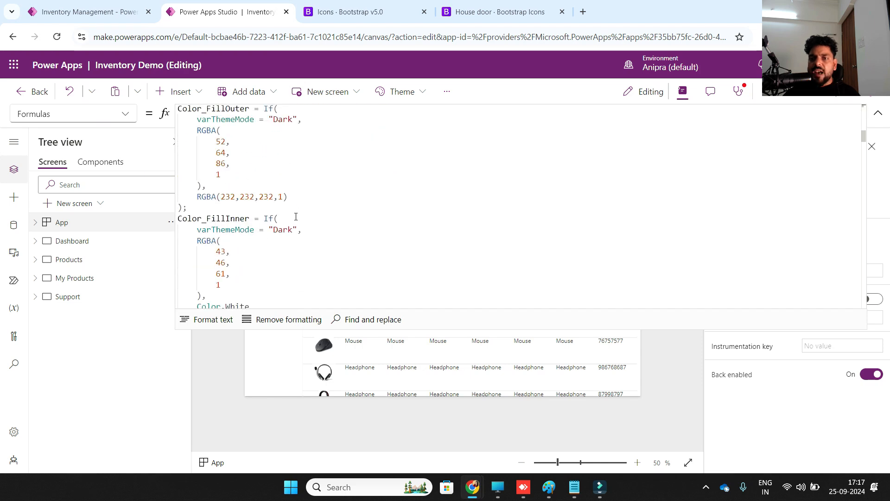
{"action": "scroll", "coordinate": [296, 216], "scroll_direction": "down", "scroll_amount": 5}
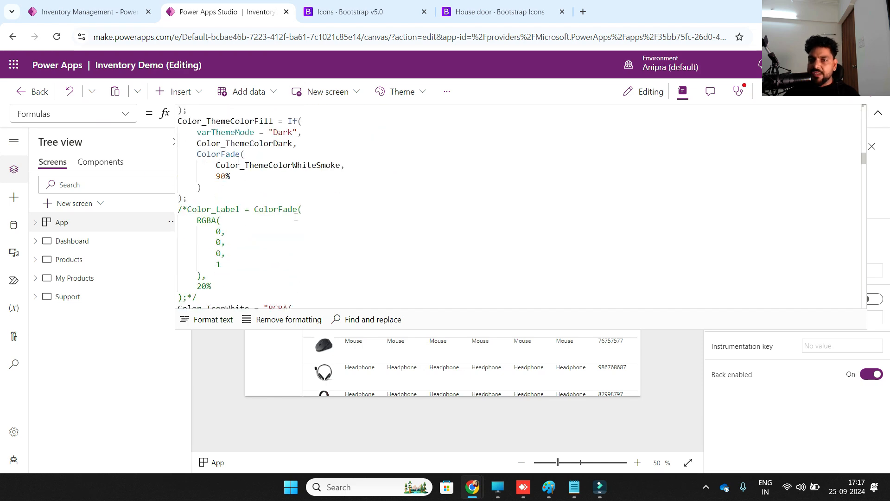
{"action": "scroll", "coordinate": [295, 216], "scroll_direction": "down", "scroll_amount": 3}
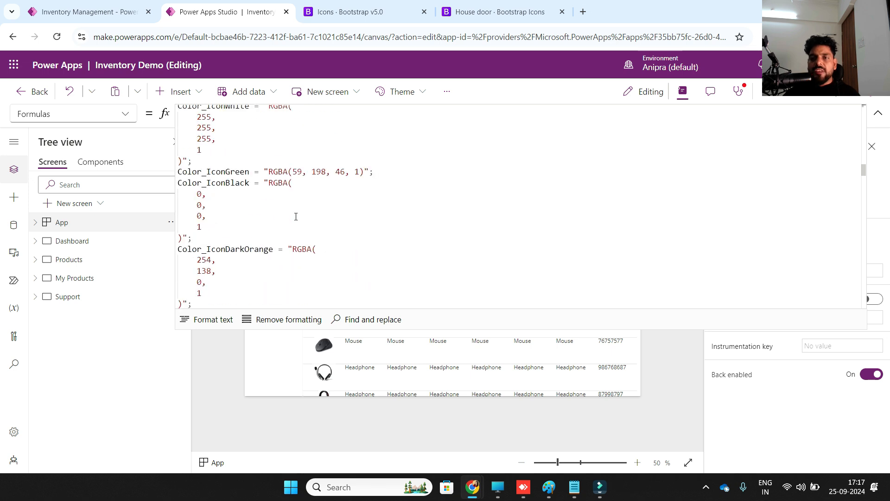
{"action": "scroll", "coordinate": [296, 216], "scroll_direction": "up", "scroll_amount": 3}
{"action": "scroll", "coordinate": [301, 218], "scroll_direction": "down", "scroll_amount": 3}
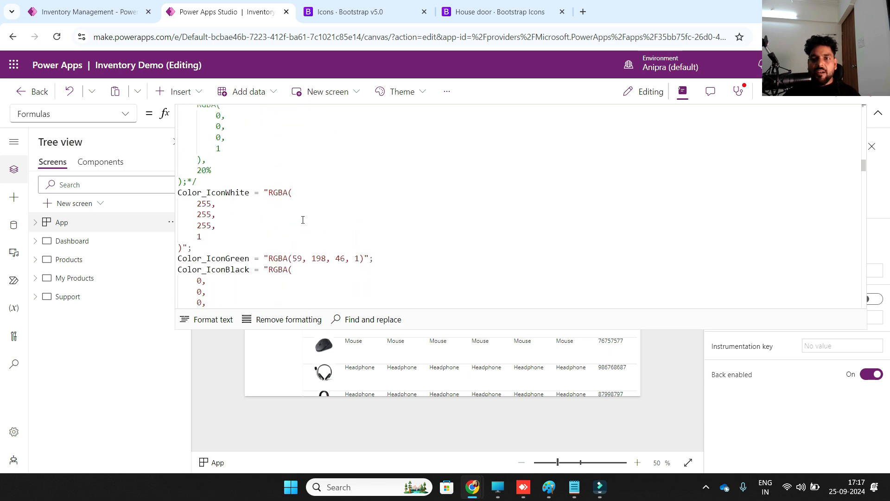
{"action": "scroll", "coordinate": [348, 226], "scroll_direction": "up", "scroll_amount": 15}
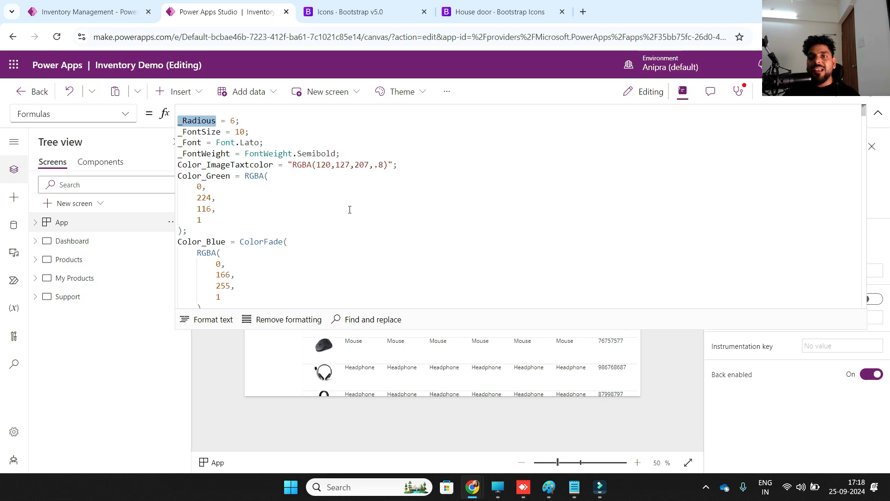
{"action": "double_click", "coordinate": [215, 132]}
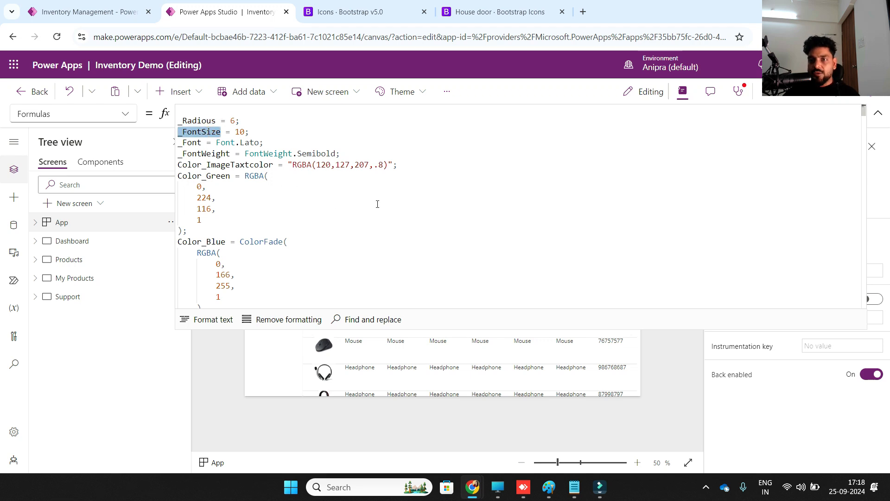
{"action": "double_click", "coordinate": [213, 132]}
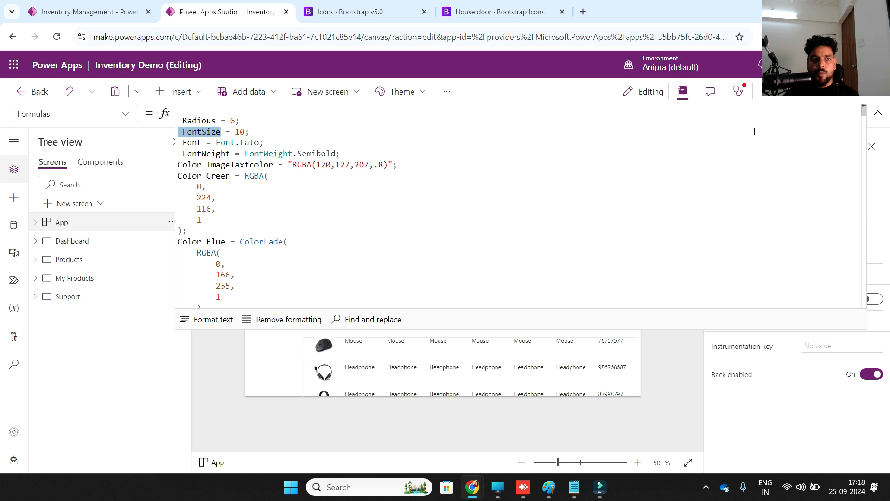
Step: Find the OnStart formula error through the App checker and remove the trailing comma after the NavMenuColl ClearCollect
{"action": "left_click", "coordinate": [735, 93]}
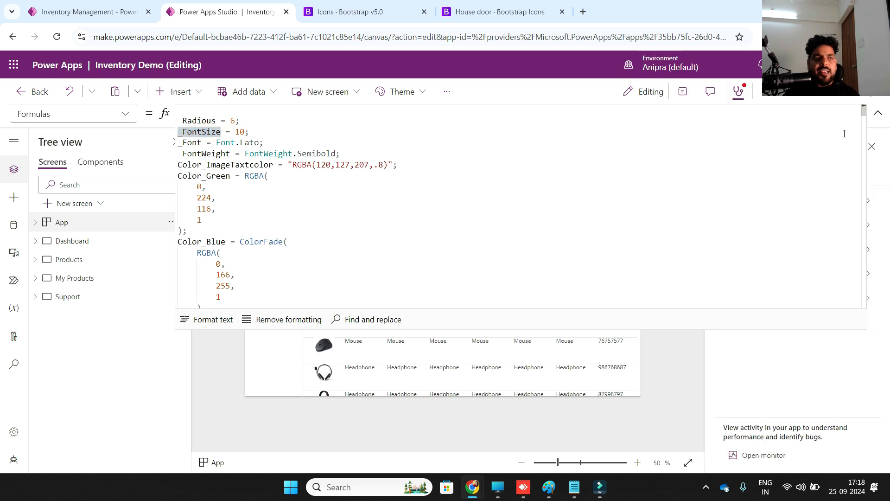
{"action": "left_click", "coordinate": [878, 113]}
{"action": "left_click", "coordinate": [785, 203]}
{"action": "left_click", "coordinate": [794, 253]}
{"action": "left_click", "coordinate": [878, 114]}
{"action": "scroll", "coordinate": [350, 195], "scroll_direction": "down", "scroll_amount": 15}
{"action": "scroll", "coordinate": [350, 196], "scroll_direction": "up", "scroll_amount": 3}
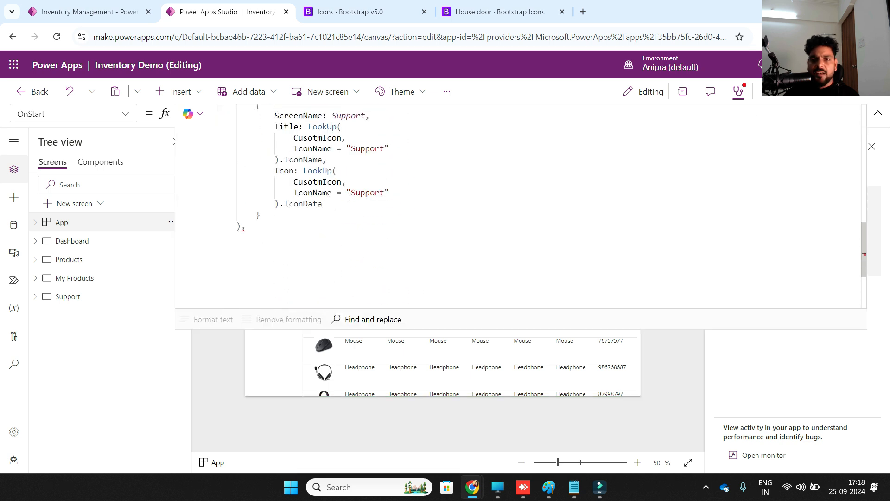
{"action": "left_click", "coordinate": [242, 227]}
{"action": "scroll", "coordinate": [260, 229], "scroll_direction": "up", "scroll_amount": 8}
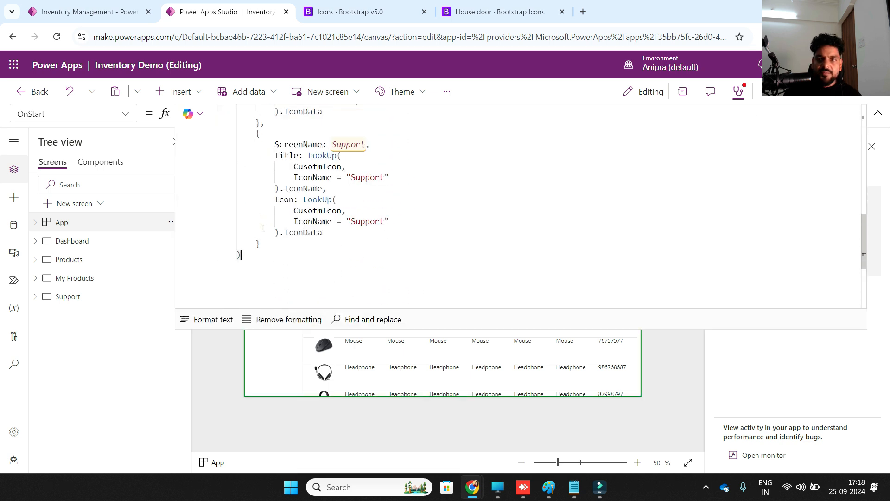
{"action": "scroll", "coordinate": [264, 228], "scroll_direction": "up", "scroll_amount": 5}
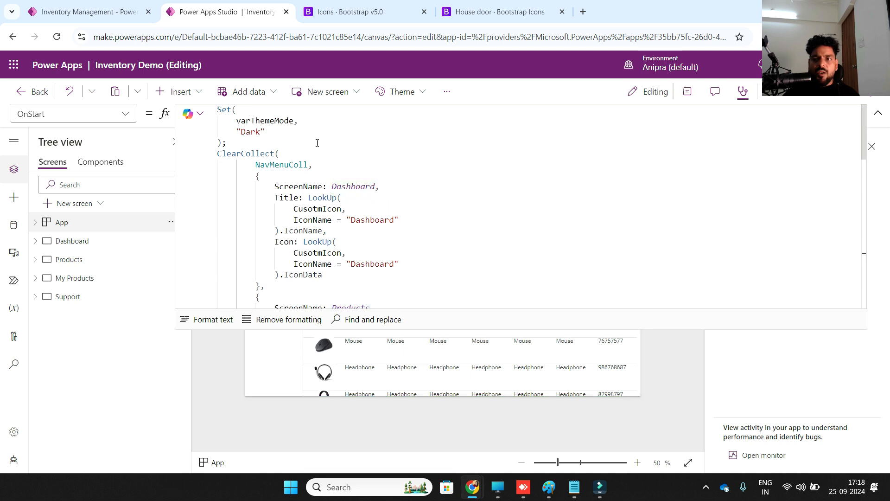
Step: Run the App's OnStart and inspect the records of the NavMenuColl collection
{"action": "left_click", "coordinate": [168, 223]}
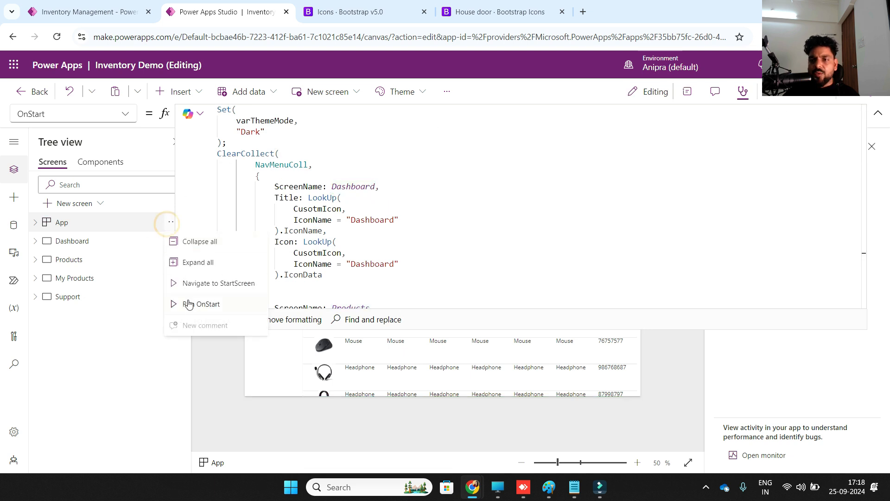
{"action": "left_click", "coordinate": [190, 304]}
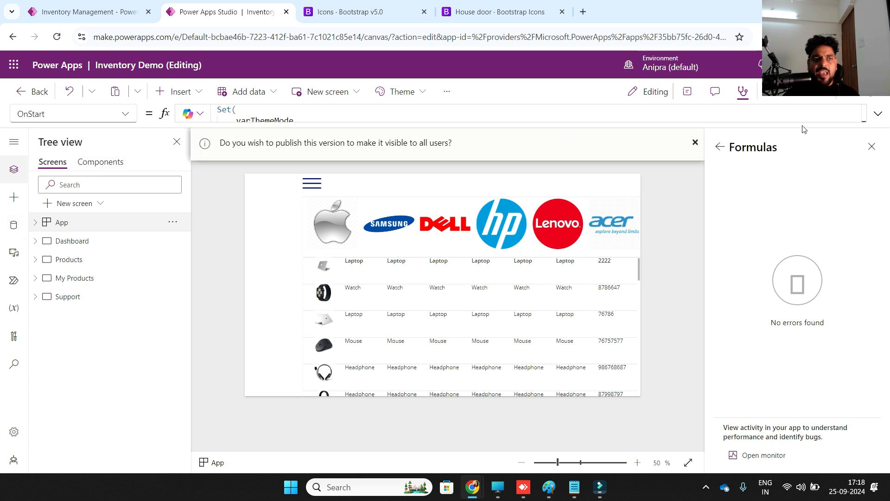
{"action": "left_click", "coordinate": [877, 114]}
{"action": "double_click", "coordinate": [267, 165]}
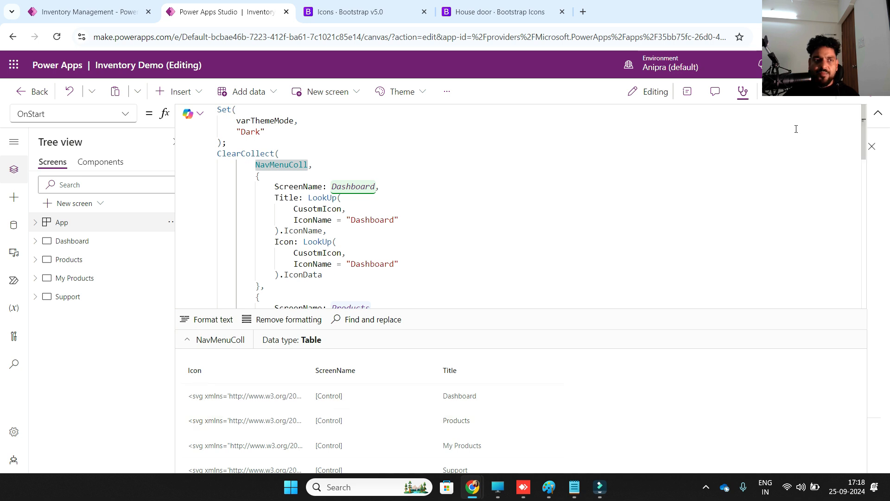
{"action": "left_click", "coordinate": [878, 114]}
Step: Create a new component and rename it LeftNav
{"action": "left_click", "coordinate": [100, 162]}
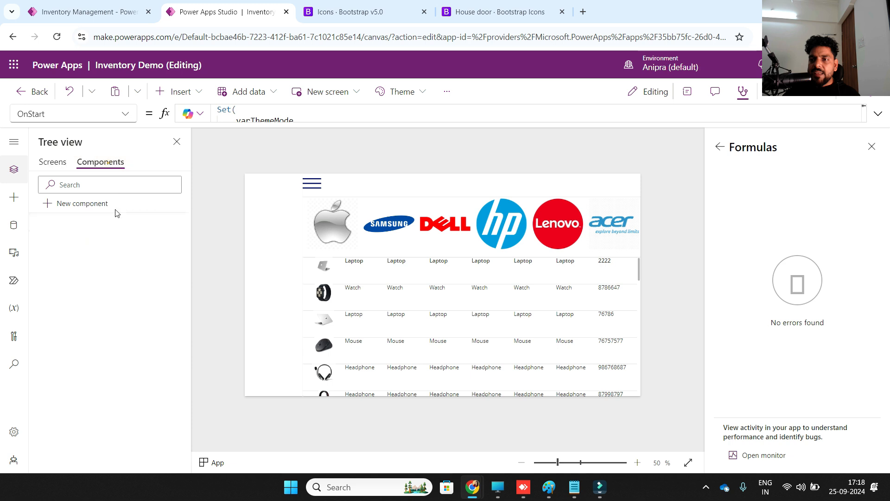
{"action": "left_click", "coordinate": [80, 204]}
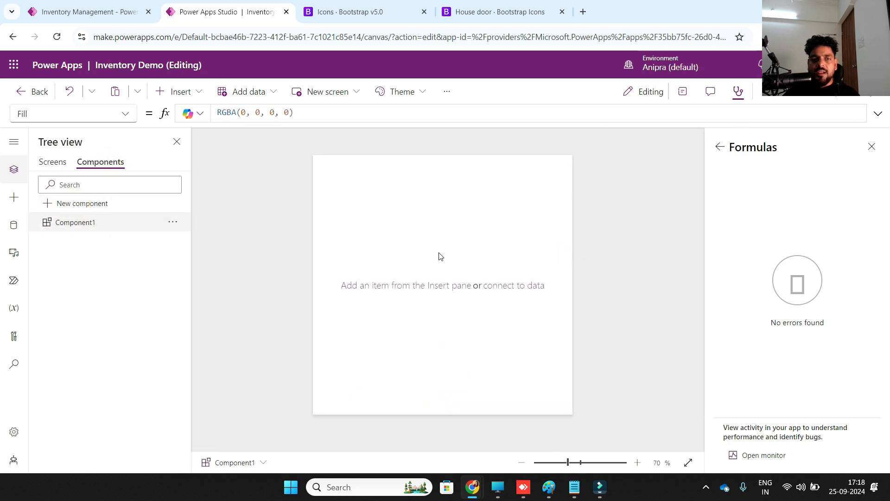
{"action": "left_click", "coordinate": [173, 222]}
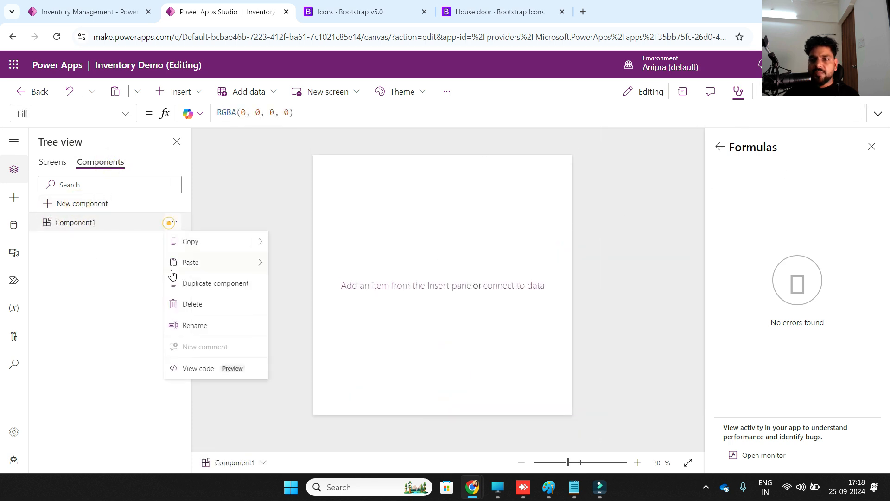
{"action": "left_click", "coordinate": [194, 325]}
{"action": "key", "text": "BackSpace"}
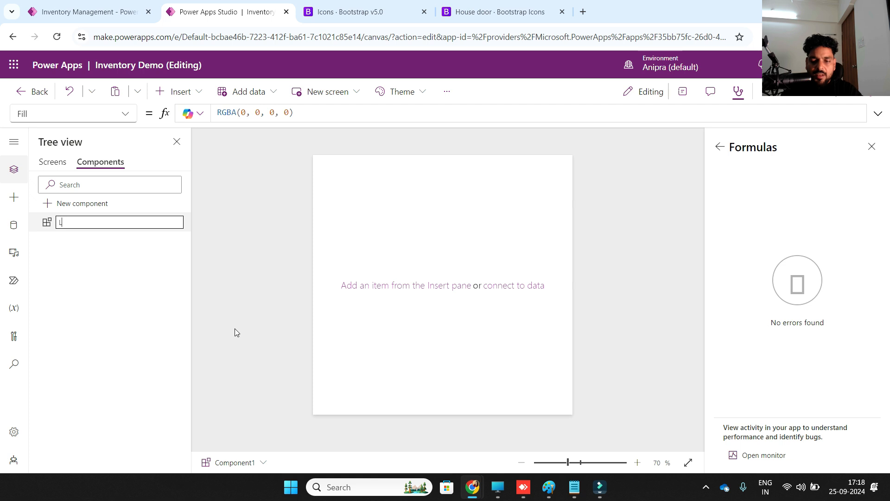
{"action": "type", "text": "LeftNav"}
{"action": "key", "text": "Return"}
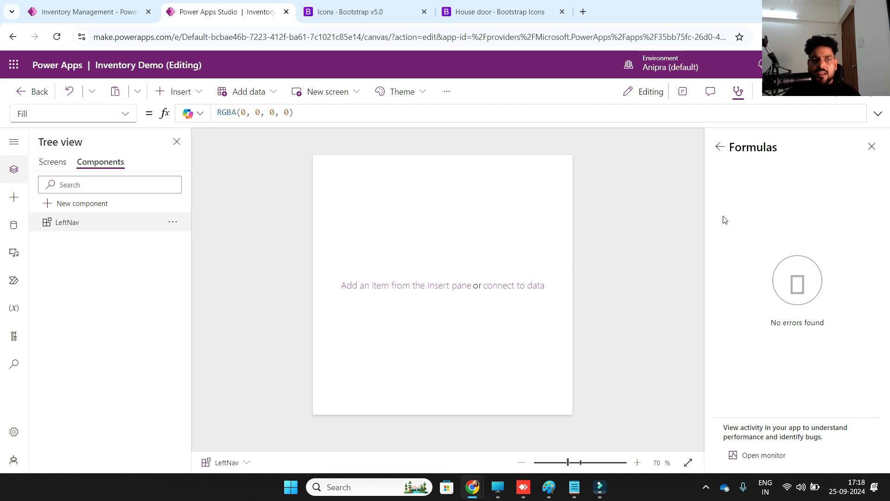
Step: Set the LeftNav component's width to 200
{"action": "left_click", "coordinate": [720, 147]}
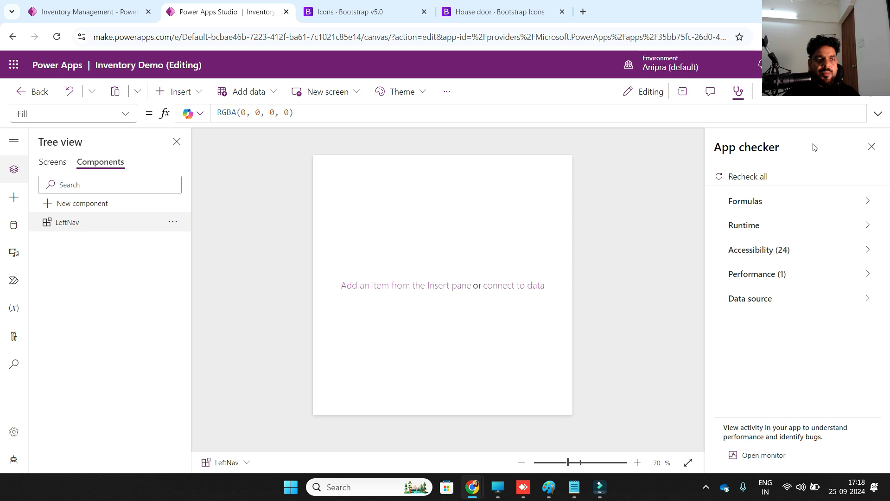
{"action": "left_click", "coordinate": [683, 91]}
{"action": "left_click", "coordinate": [827, 313]}
{"action": "type", "text": "200"}
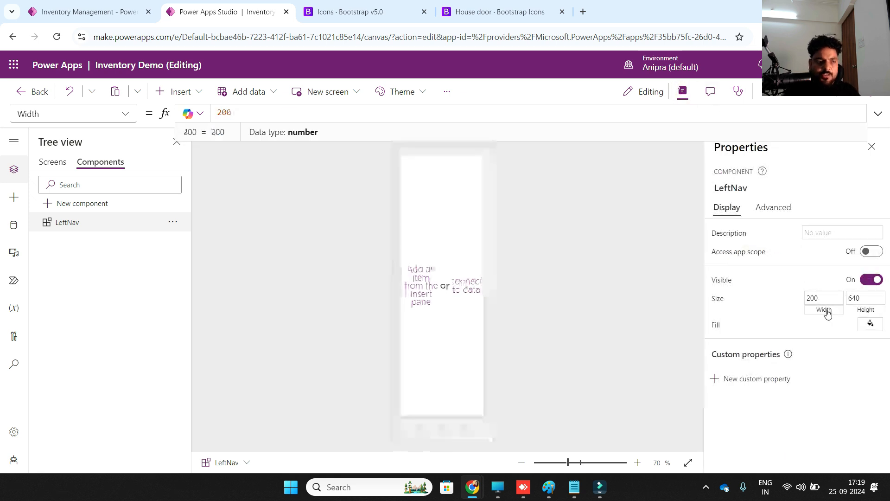
{"action": "left_click", "coordinate": [867, 310]}
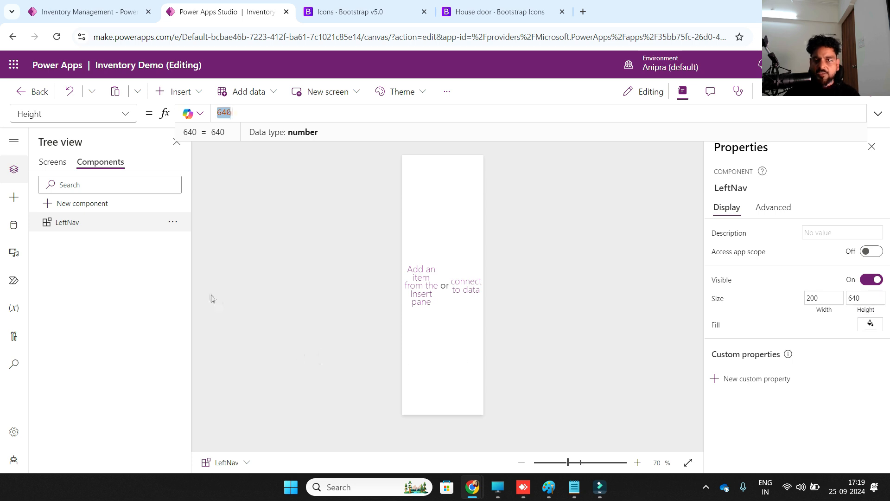
Step: Insert a vertical container into the LeftNav component
{"action": "left_click", "coordinate": [181, 93]}
{"action": "left_click", "coordinate": [194, 117]}
{"action": "type", "text": "verti"}
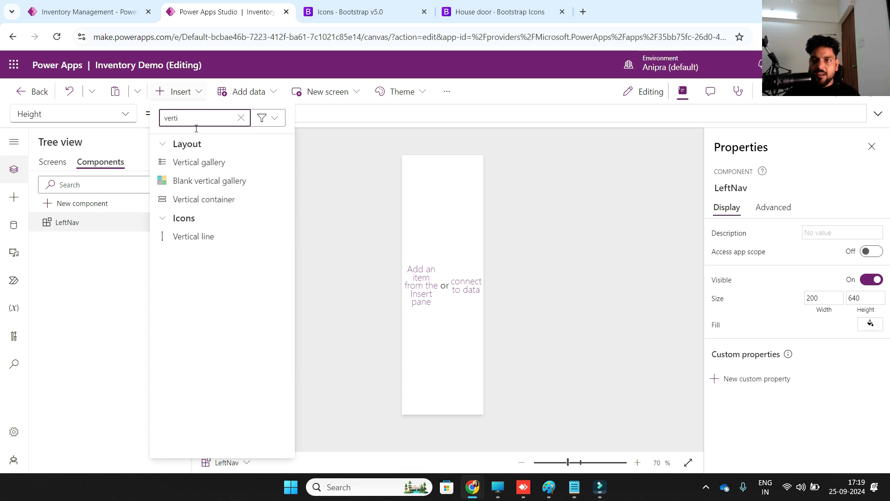
{"action": "left_click", "coordinate": [196, 199]}
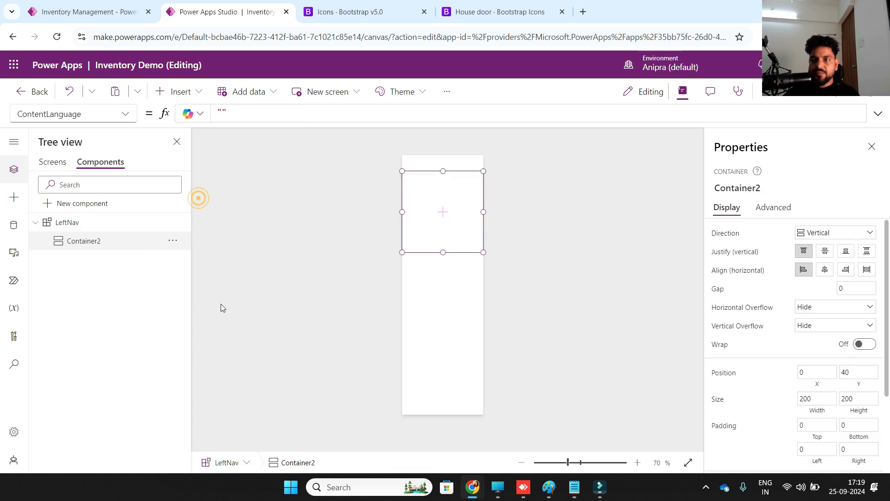
Step: Set the vertical container's Y position to 0 and make its width and height follow its parent, using Parent.Height for the height
{"action": "left_click", "coordinate": [93, 244]}
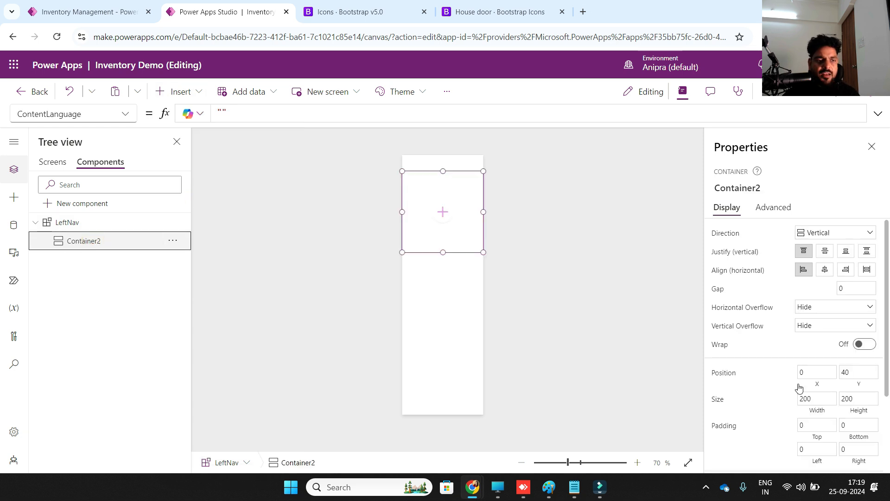
{"action": "left_click", "coordinate": [848, 386]}
{"action": "type", "text": "0"}
{"action": "left_click", "coordinate": [819, 409]}
{"action": "type", "text": "pa"}
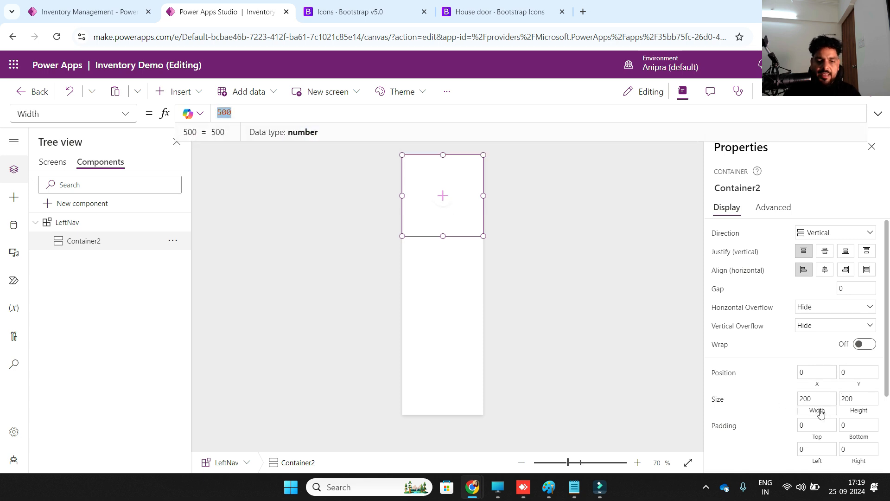
{"action": "type", "text": "ren"}
{"action": "key", "text": "Tab"}
{"action": "left_click", "coordinate": [859, 411]}
{"action": "type", "text": "paren"}
{"action": "key", "text": "Tab"}
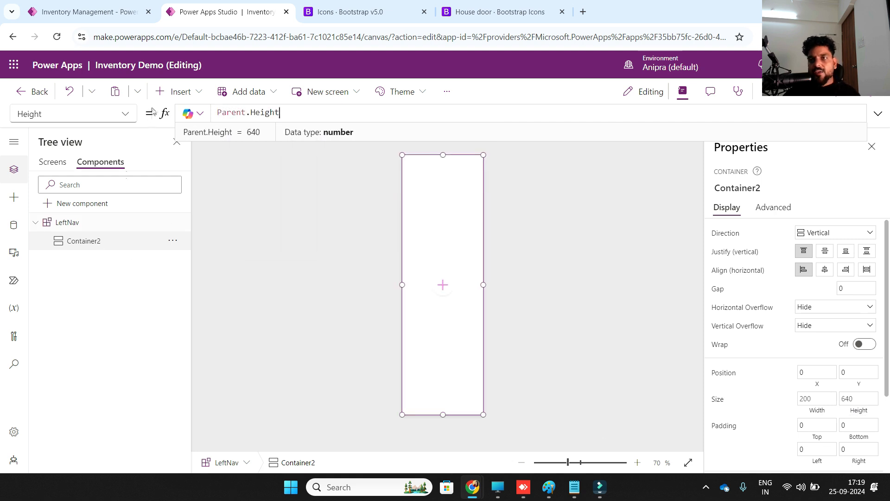
Step: Switch to the finished Inventory Management app and try the theme toggle in its side navigation
{"action": "left_click", "coordinate": [104, 12]}
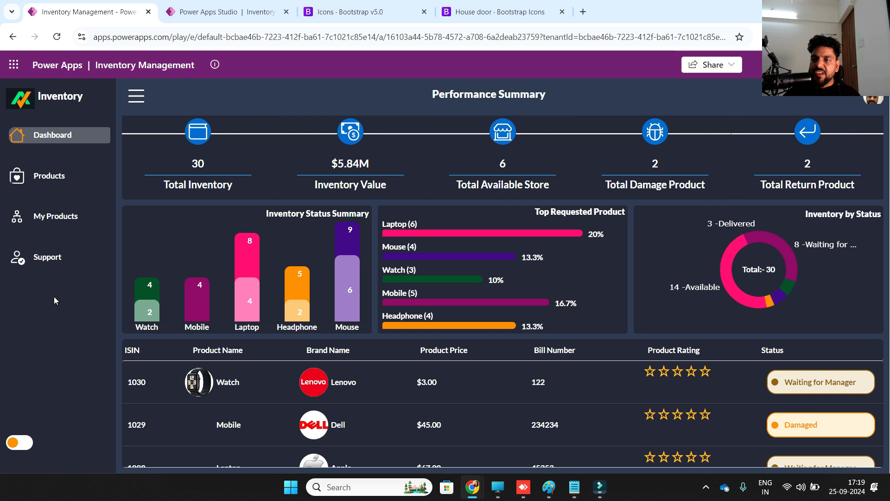
{"action": "left_click", "coordinate": [24, 444]}
{"action": "left_click", "coordinate": [22, 445]}
{"action": "left_click", "coordinate": [21, 445]}
{"action": "left_click", "coordinate": [19, 444]}
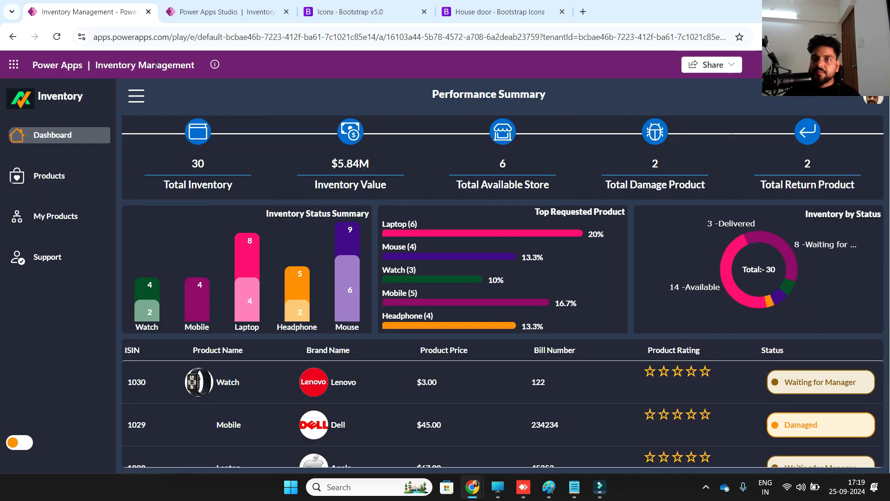
Step: Switch back to Power Apps Studio and insert a plain container inside LeftNav's vertical container
{"action": "left_click", "coordinate": [189, 9]}
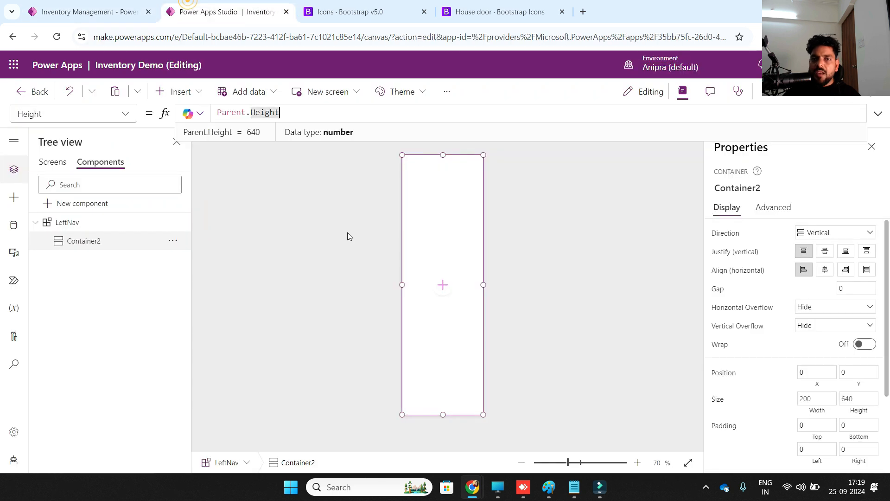
{"action": "left_click", "coordinate": [82, 240]}
{"action": "left_click", "coordinate": [183, 98]}
{"action": "left_click", "coordinate": [200, 118]}
{"action": "type", "text": "cont"}
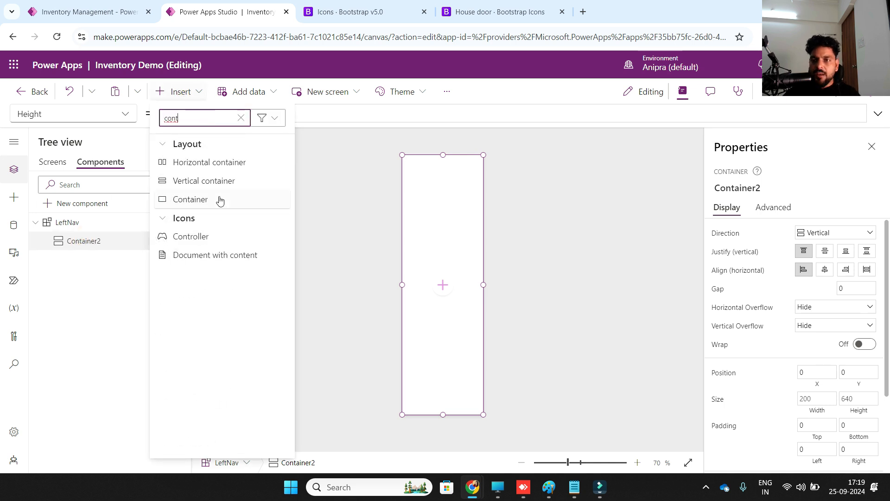
{"action": "left_click", "coordinate": [218, 200]}
Step: Set the inner container's minimum height and minimum width to 0
{"action": "left_click", "coordinate": [94, 262]}
{"action": "left_click_drag", "start_coordinate": [854, 376], "coordinate": [780, 377]}
{"action": "type", "text": "0"}
{"action": "left_click", "coordinate": [798, 342]}
{"action": "left_click_drag", "start_coordinate": [845, 288], "coordinate": [816, 281]}
{"action": "type", "text": "0"}
{"action": "left_click", "coordinate": [248, 322]}
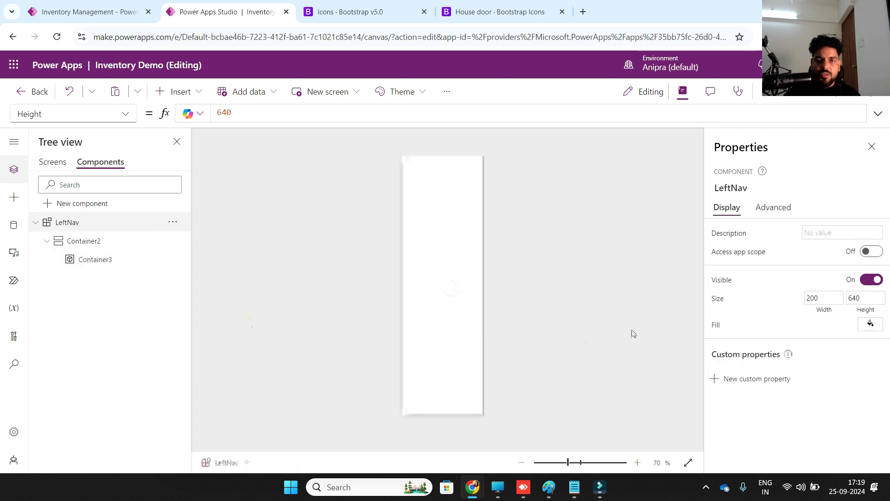
Step: Duplicate the inner container within LeftNav's vertical container
{"action": "left_click", "coordinate": [82, 261]}
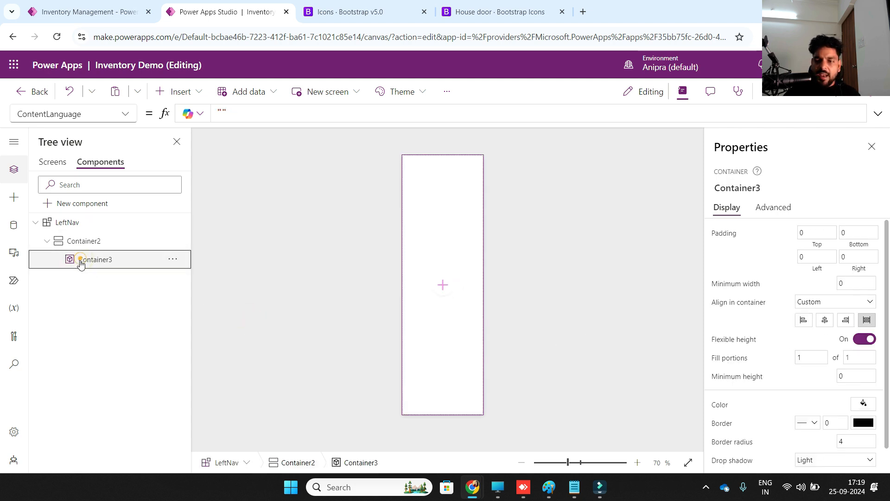
{"action": "left_click", "coordinate": [94, 242]}
{"action": "key", "text": "ctrl+v"}
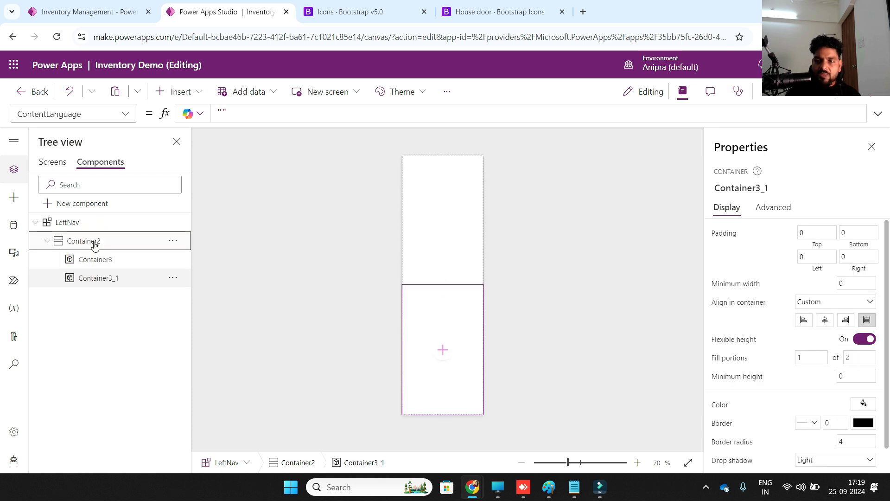
Step: Paste a third copy of the plain inner container directly inside LeftNav's vertical container Container2
{"action": "key", "text": "ctrl+v"}
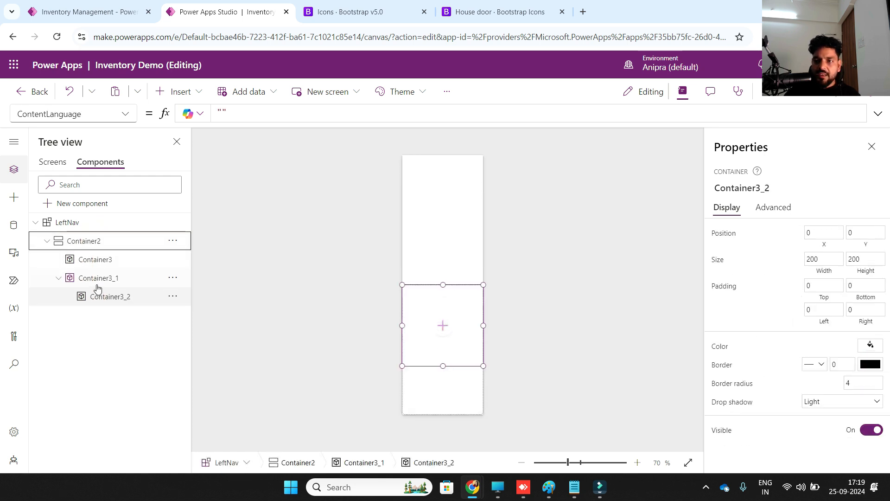
{"action": "key", "text": "ctrl+z"}
{"action": "left_click", "coordinate": [94, 239]}
{"action": "key", "text": "ctrl+v"}
Step: Set the fill portions of the middle container, Container3_1, to 6
{"action": "left_click", "coordinate": [96, 262]}
{"action": "left_click", "coordinate": [99, 278]}
{"action": "left_click", "coordinate": [797, 358]}
{"action": "left_click", "coordinate": [781, 385]}
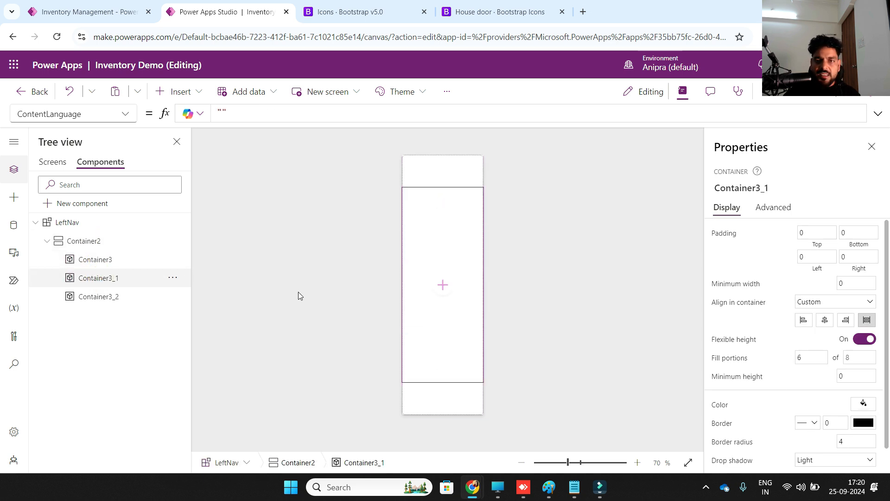
Step: Set the fill portions of the topmost inner container, Container3, to 0.6
{"action": "left_click", "coordinate": [113, 259]}
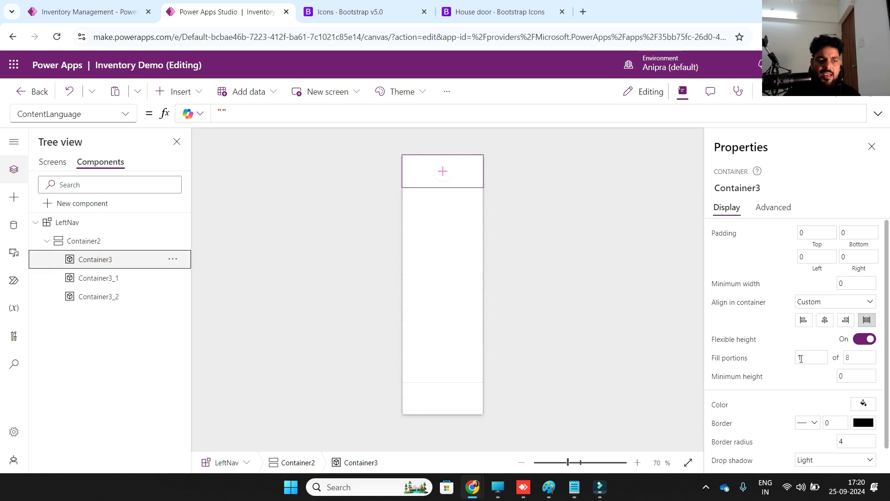
{"action": "left_click", "coordinate": [738, 365]}
{"action": "type", "text": ".6"}
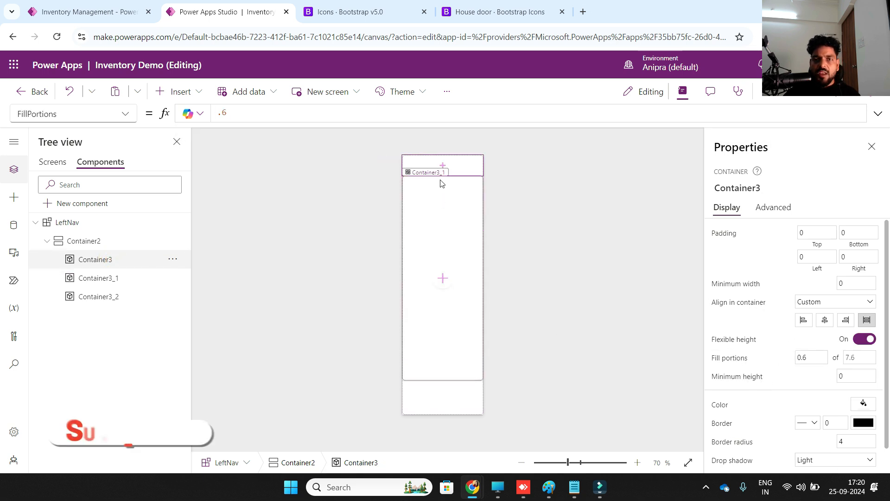
Step: Turn on access to app scope for the LeftNav component
{"action": "left_click", "coordinate": [103, 222]}
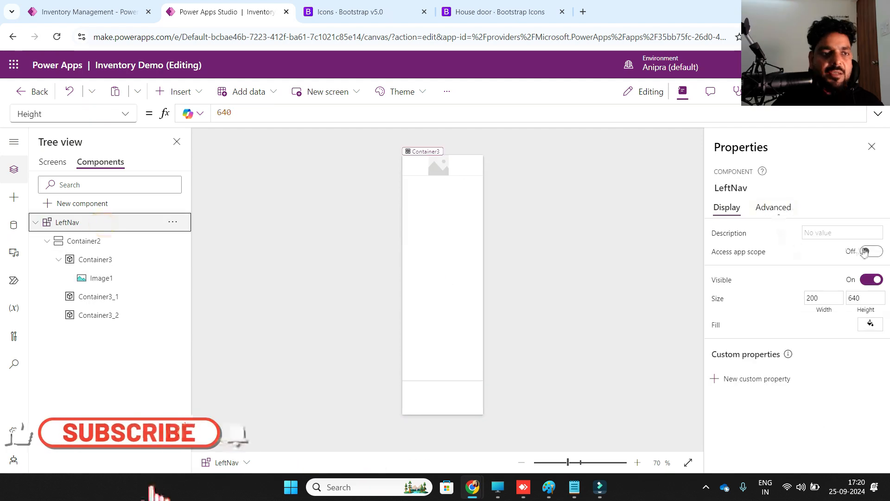
{"action": "left_click", "coordinate": [865, 251]}
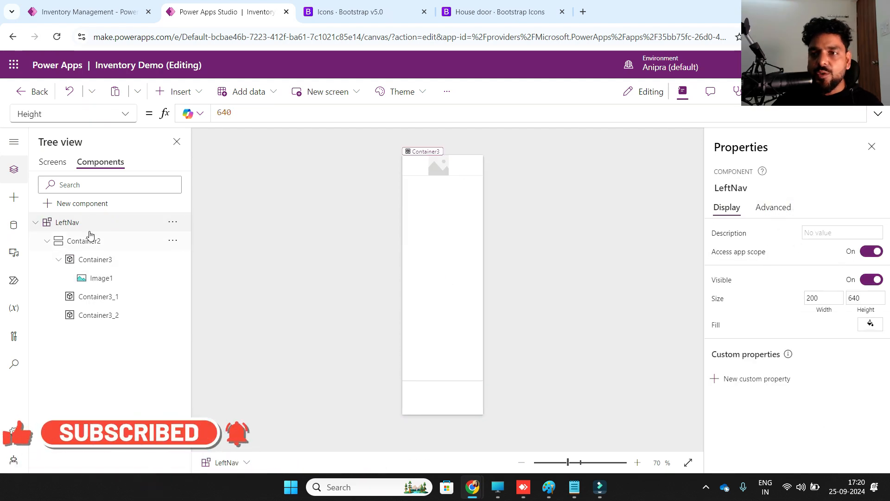
{"action": "left_click", "coordinate": [57, 162]}
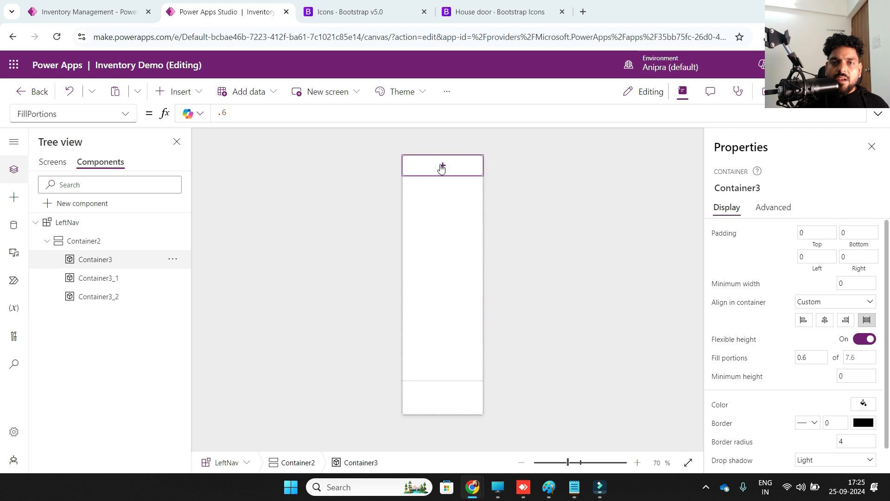
Step: Insert an Image control into LeftNav's top container, Container3
{"action": "left_click", "coordinate": [442, 165]}
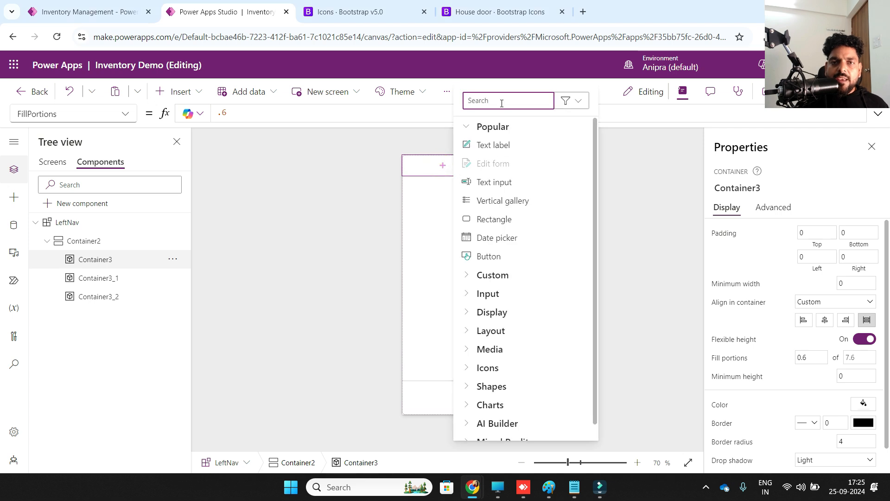
{"action": "type", "text": "image"}
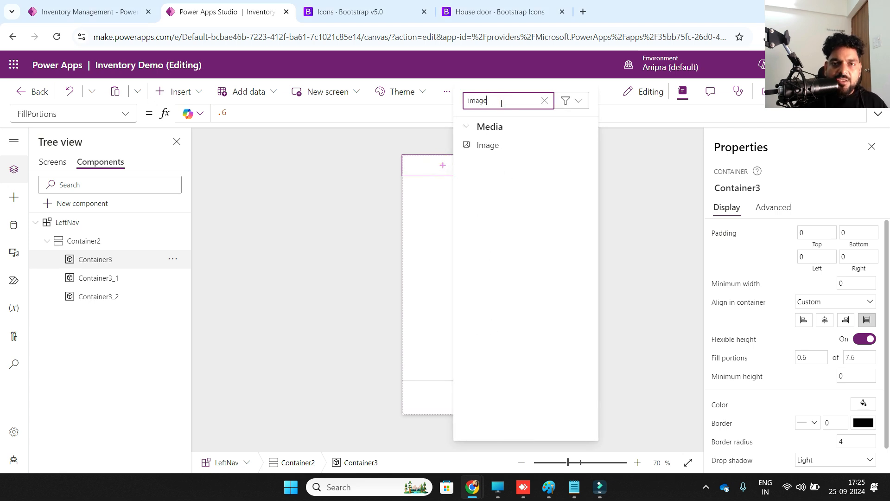
{"action": "left_click", "coordinate": [486, 146]}
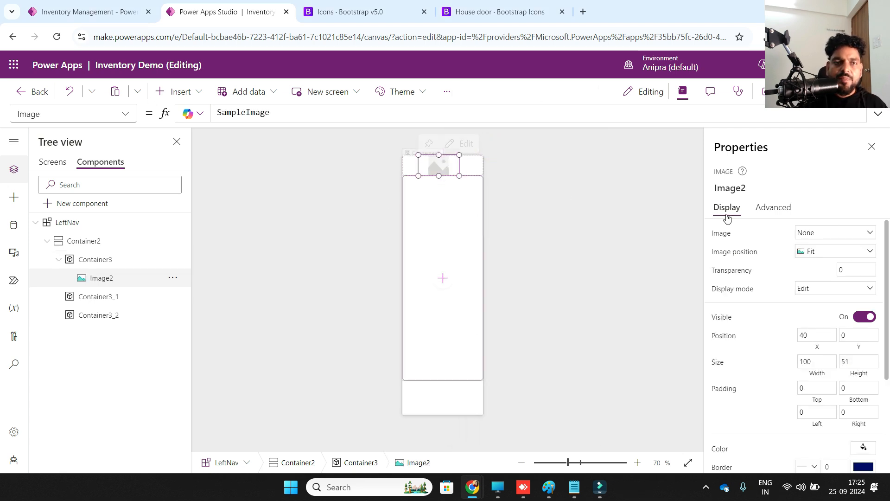
Step: Upload the LogoInv file from the Downloads folder under Documents as the new image's picture
{"action": "left_click", "coordinate": [839, 234]}
{"action": "left_click", "coordinate": [830, 260]}
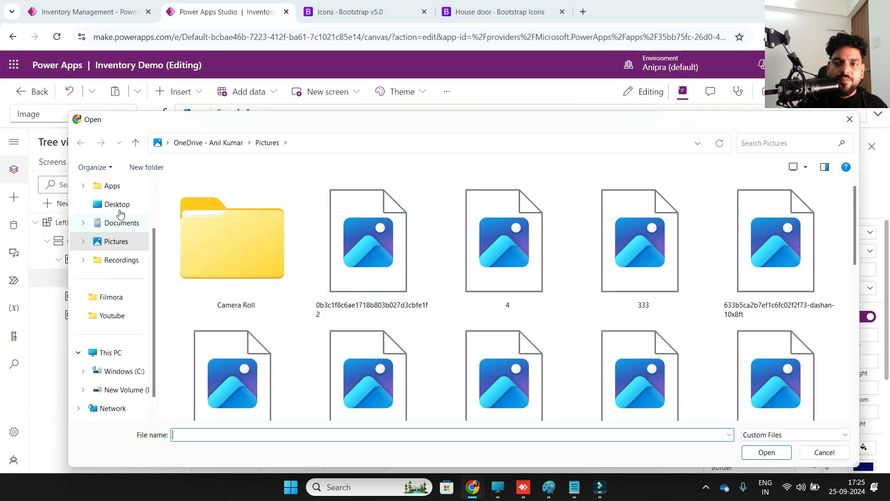
{"action": "left_click", "coordinate": [122, 224]}
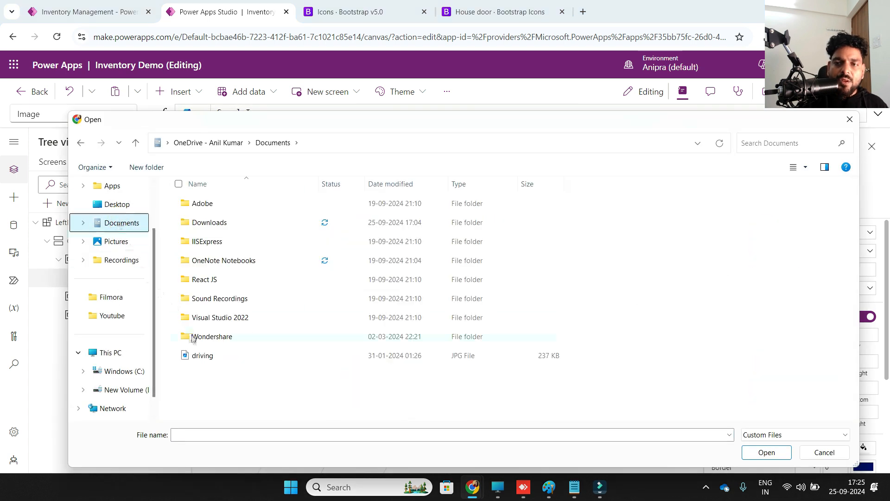
{"action": "left_click", "coordinate": [118, 241]}
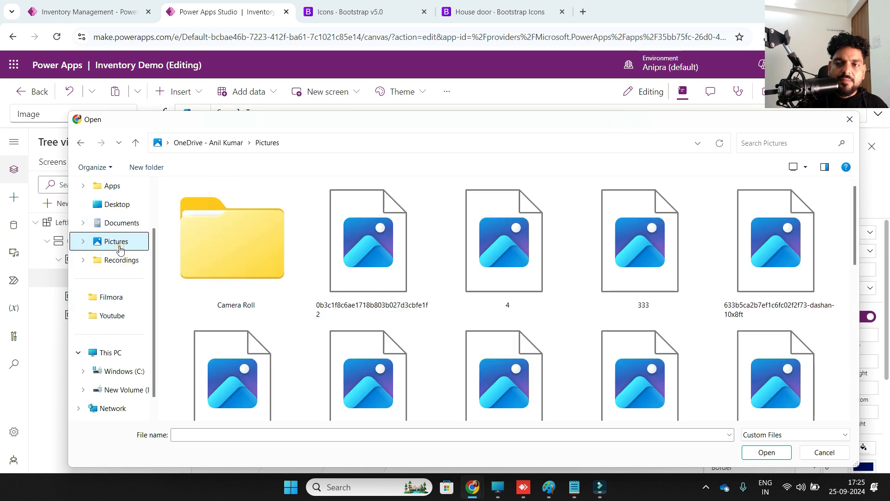
{"action": "left_click", "coordinate": [119, 206]}
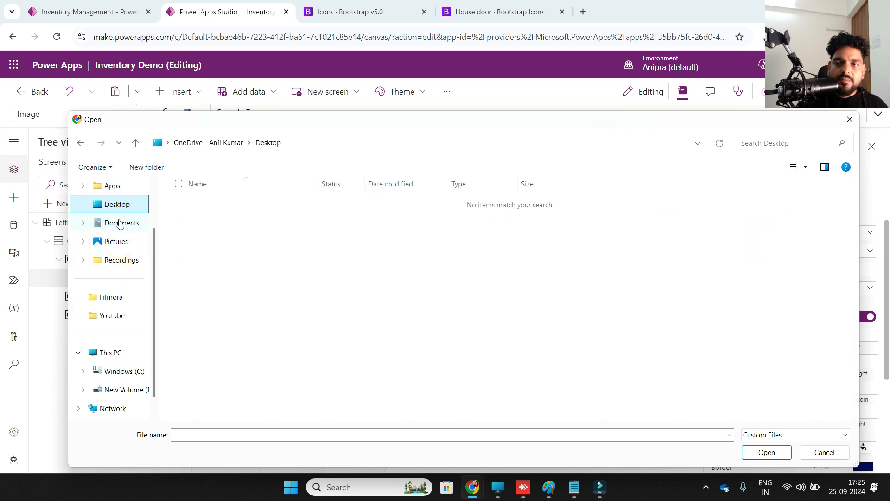
{"action": "left_click", "coordinate": [119, 222]}
{"action": "left_click", "coordinate": [215, 230]}
{"action": "double_click", "coordinate": [215, 229]}
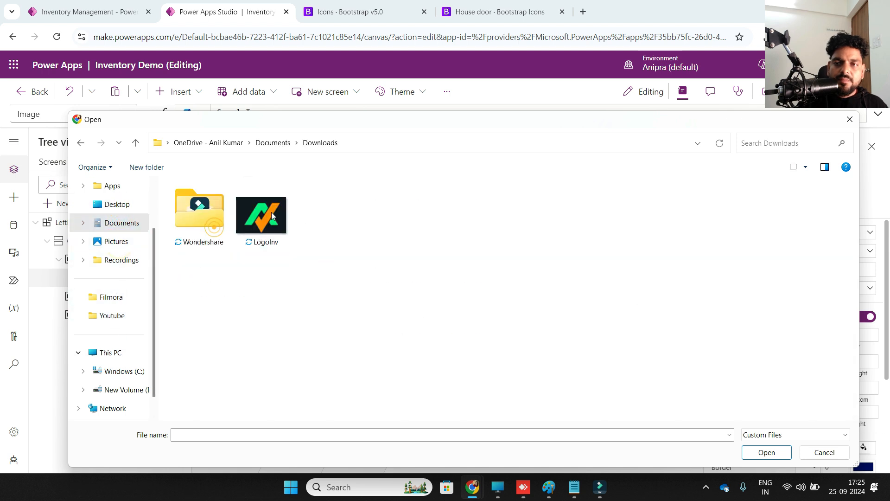
{"action": "double_click", "coordinate": [259, 216]}
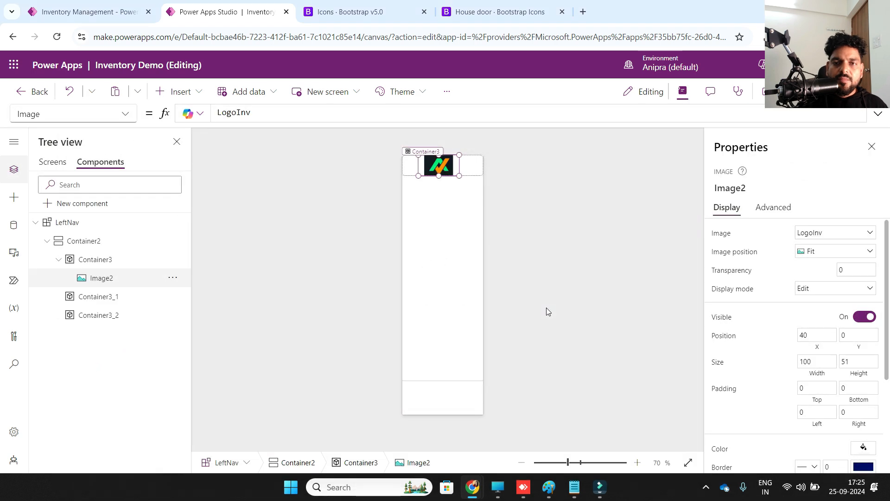
Step: Insert a horizontal container into Container3 and move the logo image into it
{"action": "left_click", "coordinate": [119, 261]}
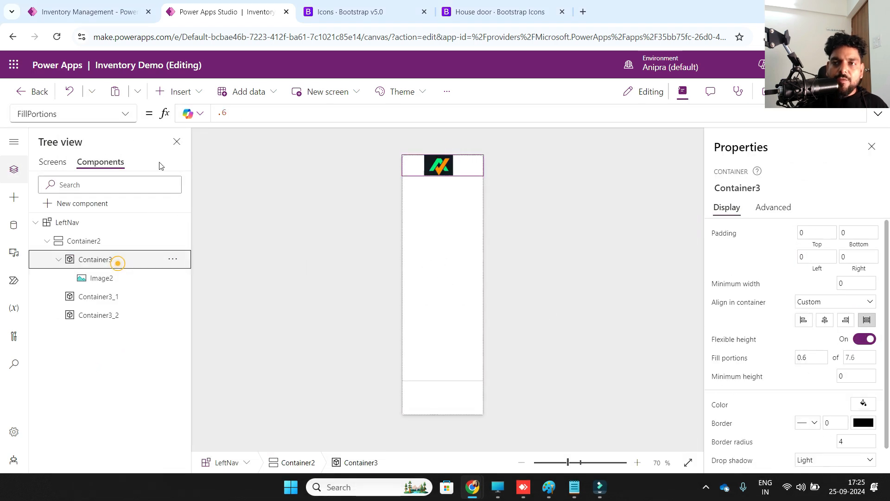
{"action": "left_click", "coordinate": [102, 279]}
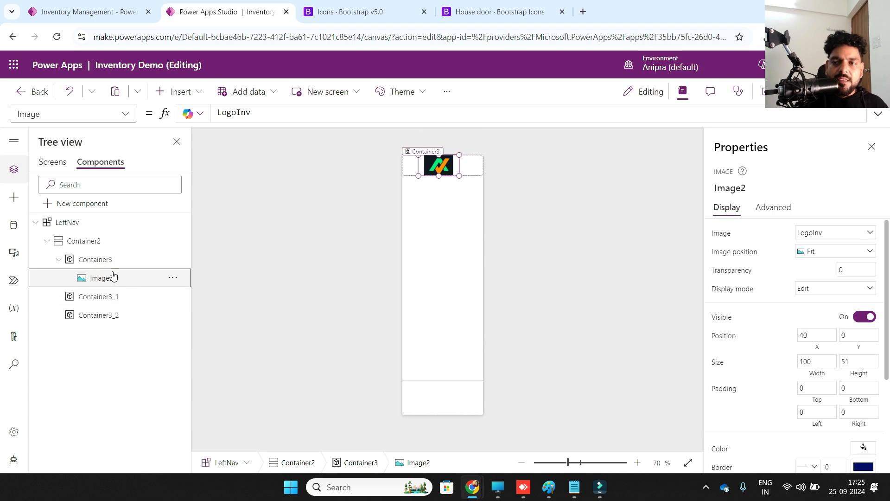
{"action": "left_click", "coordinate": [113, 260]}
{"action": "left_click", "coordinate": [178, 92]}
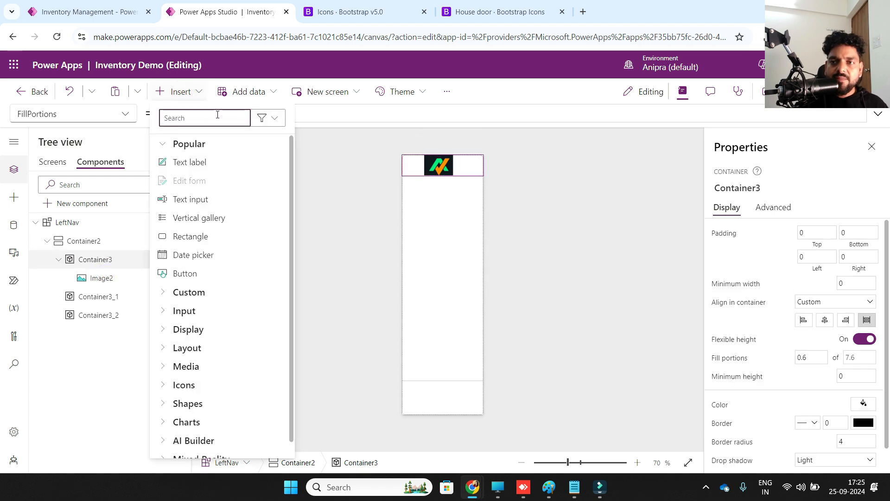
{"action": "type", "text": "hori"}
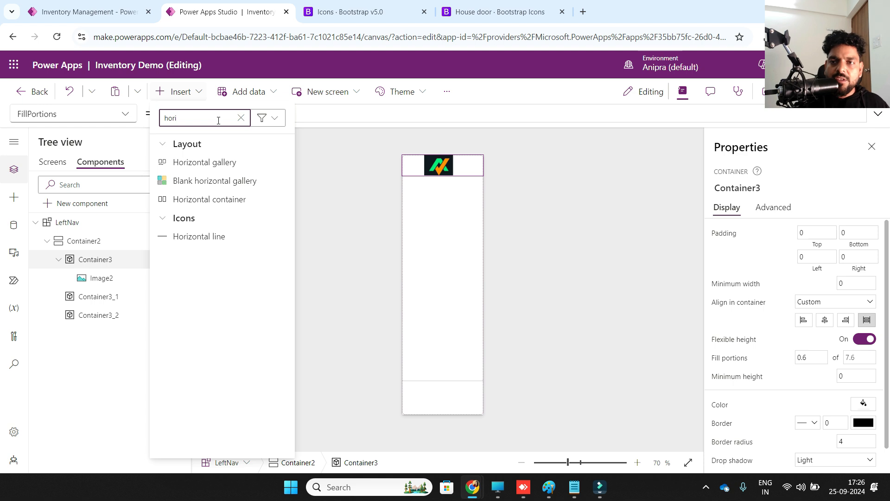
{"action": "left_click", "coordinate": [214, 201]}
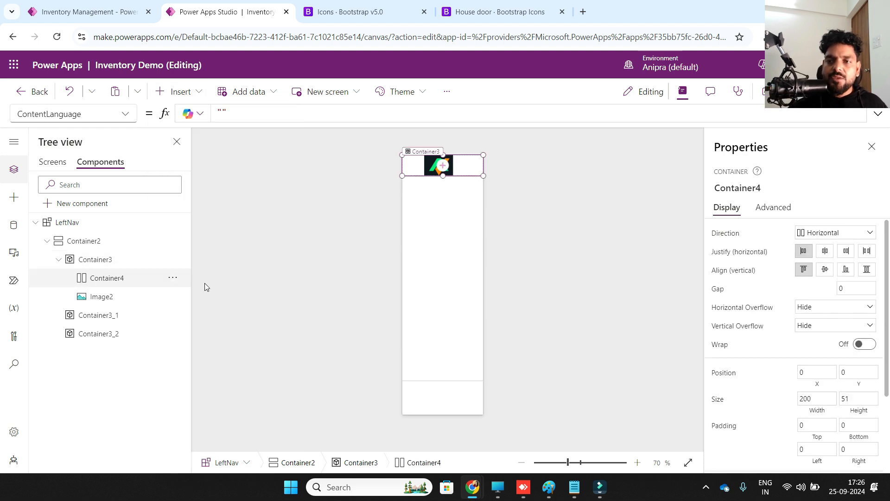
{"action": "left_click", "coordinate": [105, 301]}
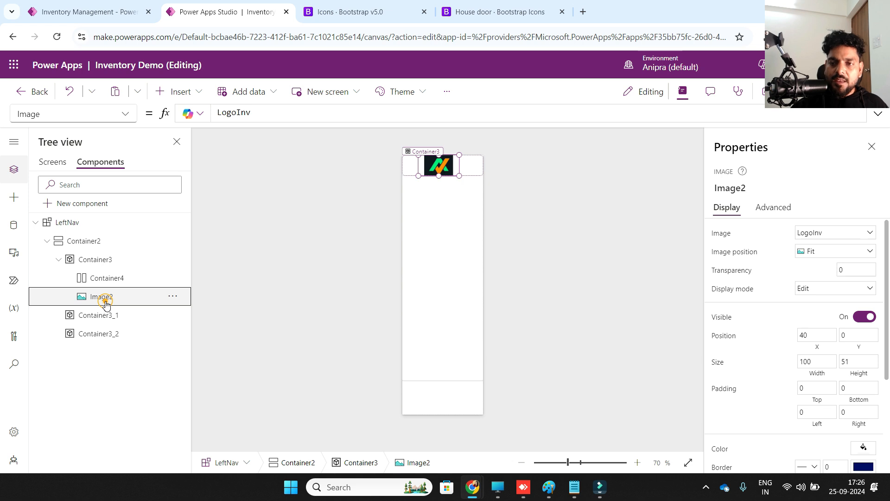
{"action": "left_click_drag", "start_coordinate": [107, 303], "coordinate": [104, 278]}
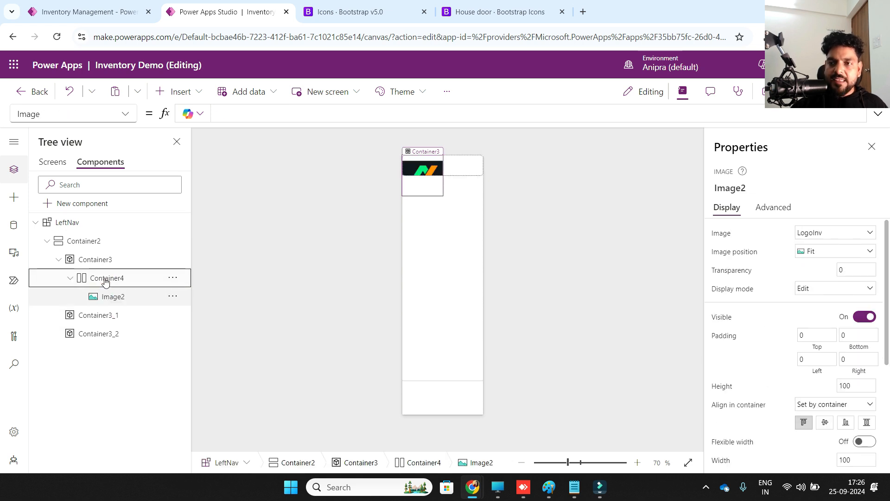
Step: Insert a text label beside the logo image in the horizontal container Container4
{"action": "left_click", "coordinate": [119, 282]}
{"action": "left_click", "coordinate": [194, 92]}
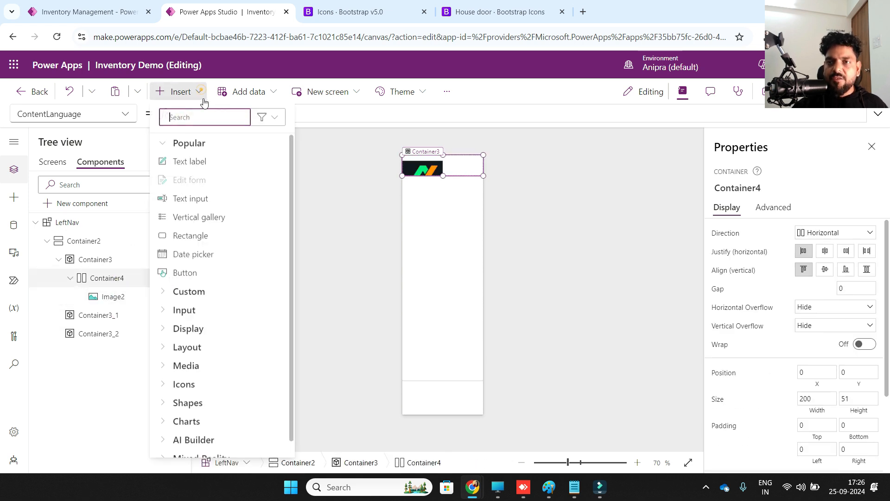
{"action": "type", "text": "lab"}
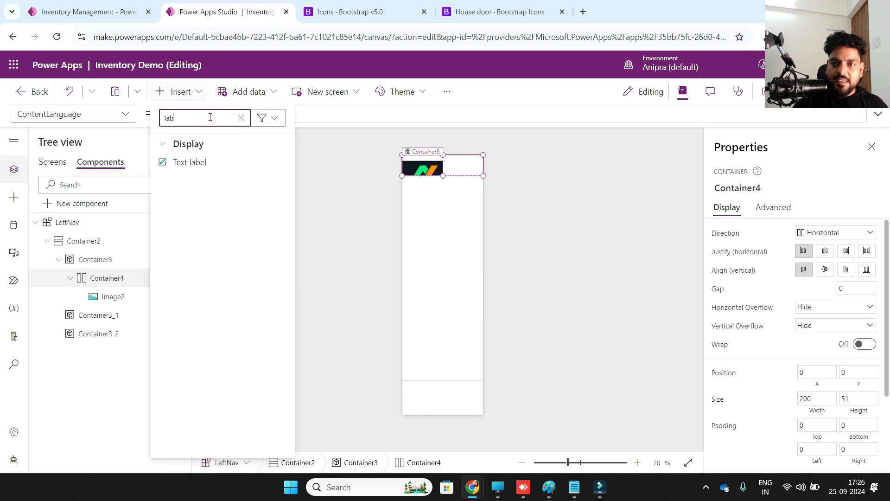
{"action": "left_click", "coordinate": [207, 162]}
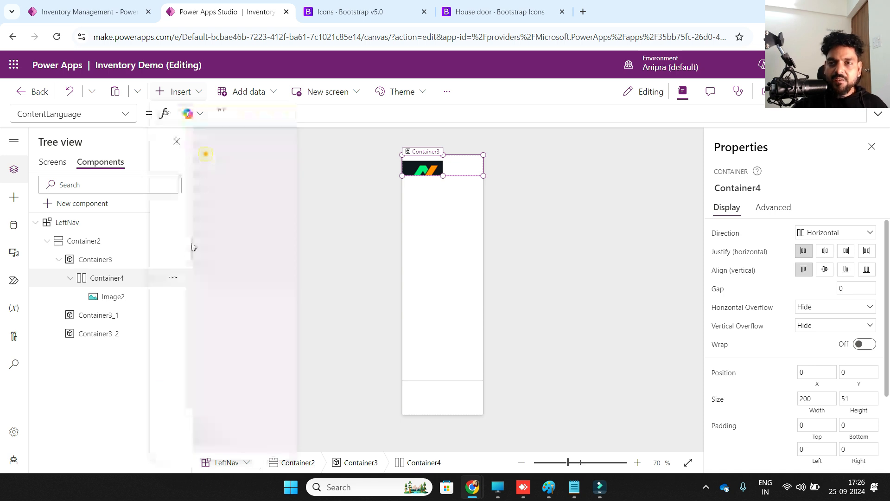
{"action": "left_click", "coordinate": [118, 284]}
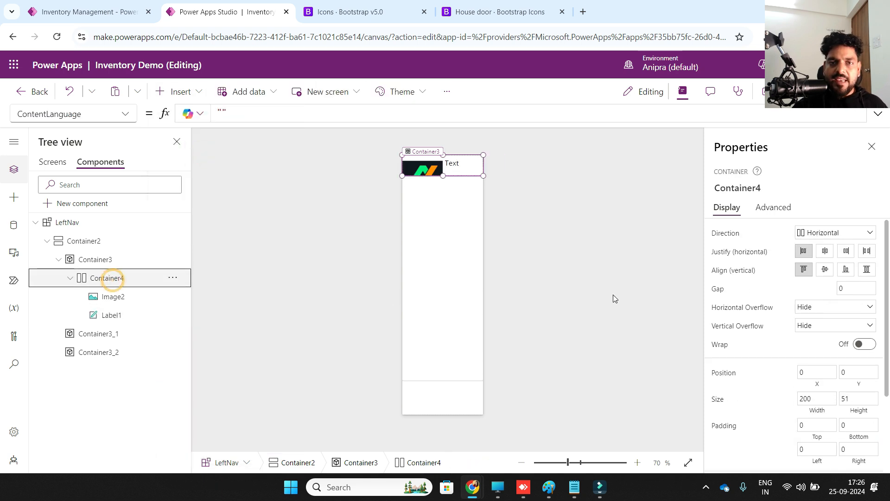
Step: Turn on flexible width for the logo image and label together, with minimum width 0 and height 0
{"action": "left_click", "coordinate": [117, 300]}
{"action": "left_click", "coordinate": [118, 315], "text": "ctrl"}
{"action": "left_click", "coordinate": [863, 387]}
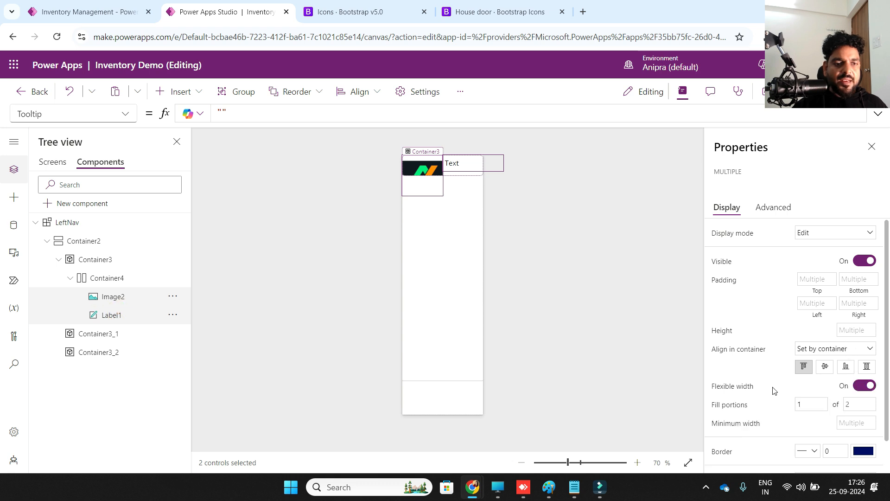
{"action": "scroll", "coordinate": [773, 389], "scroll_direction": "down", "scroll_amount": 1}
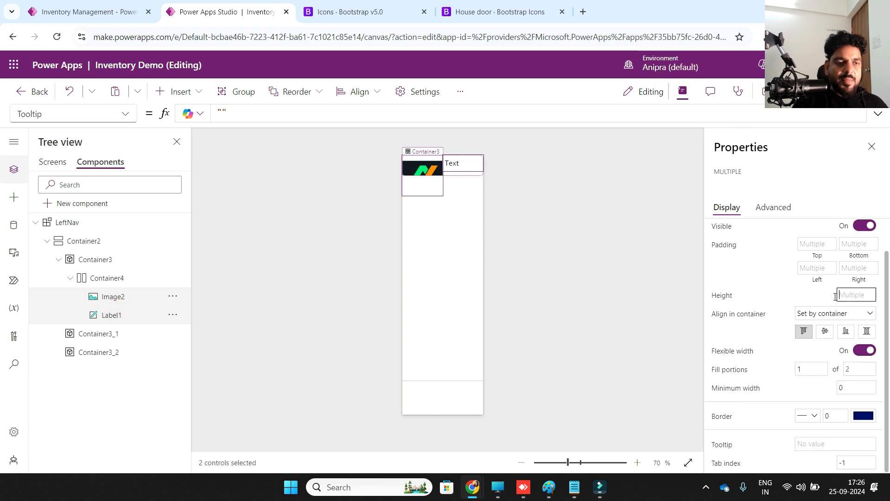
{"action": "type", "text": "0"}
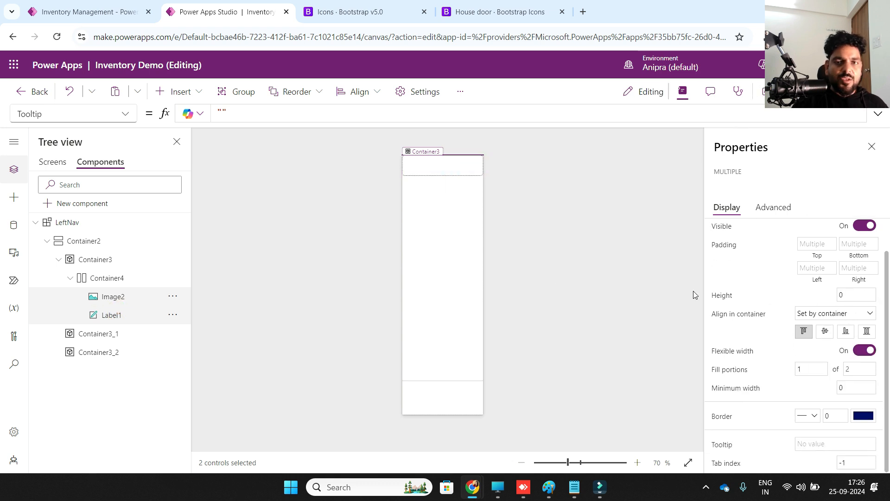
Step: Set the vertical alignment in the container to stretch for both the logo image and the label
{"action": "left_click", "coordinate": [108, 299]}
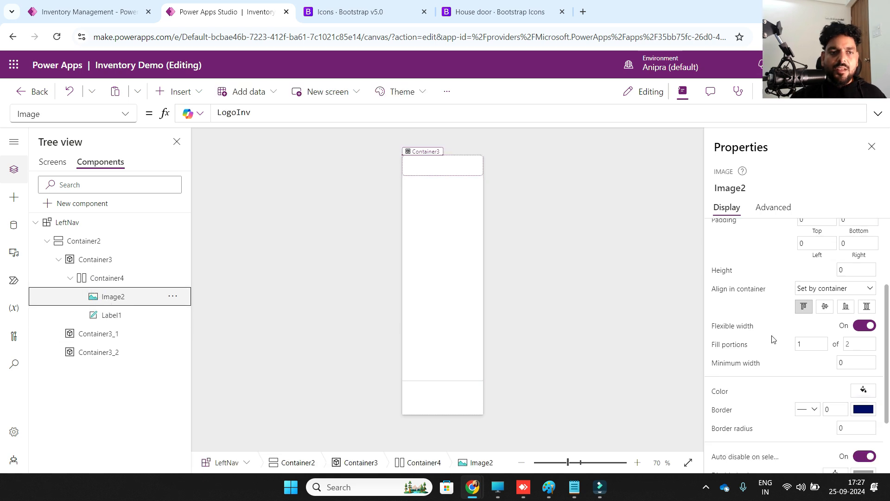
{"action": "left_click", "coordinate": [865, 307]}
{"action": "left_click", "coordinate": [114, 318]}
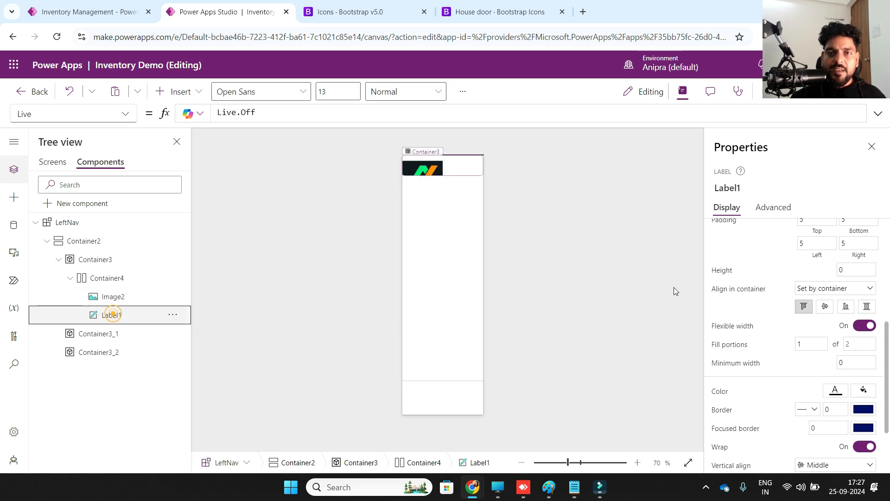
{"action": "left_click", "coordinate": [866, 307]}
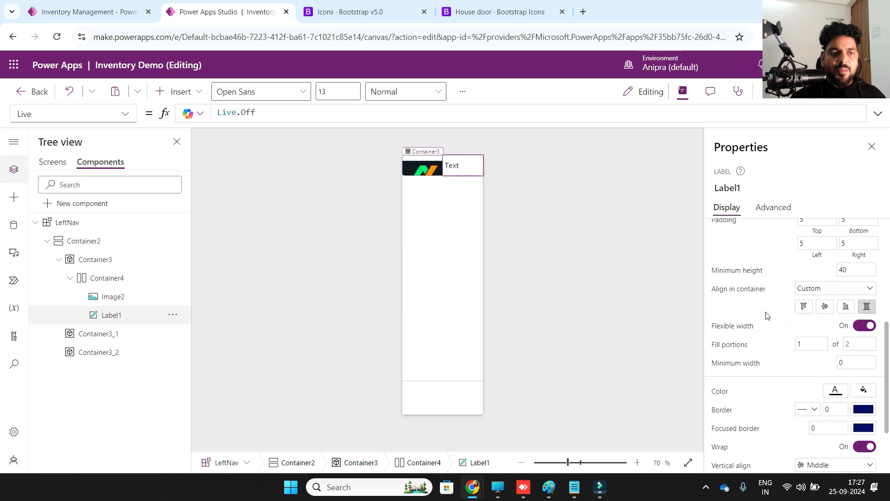
Step: Set the minimum height of the logo image in Container4 to 0
{"action": "left_click", "coordinate": [114, 297]}
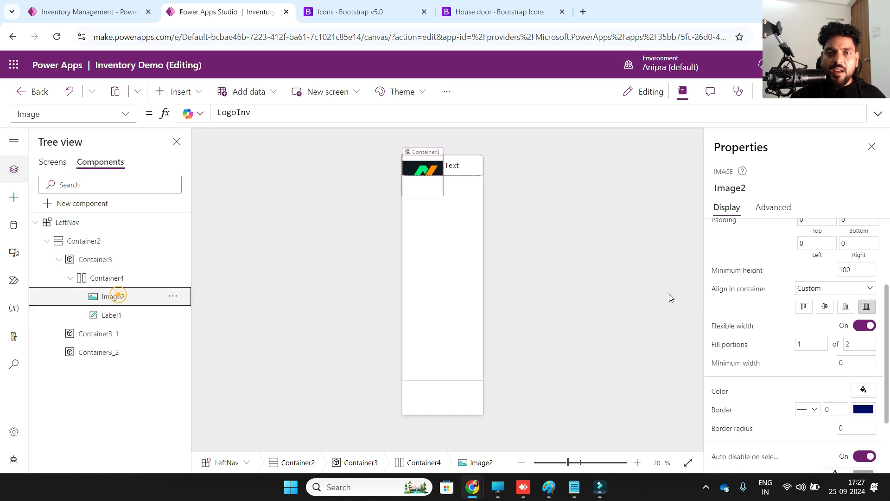
{"action": "left_click", "coordinate": [848, 271]}
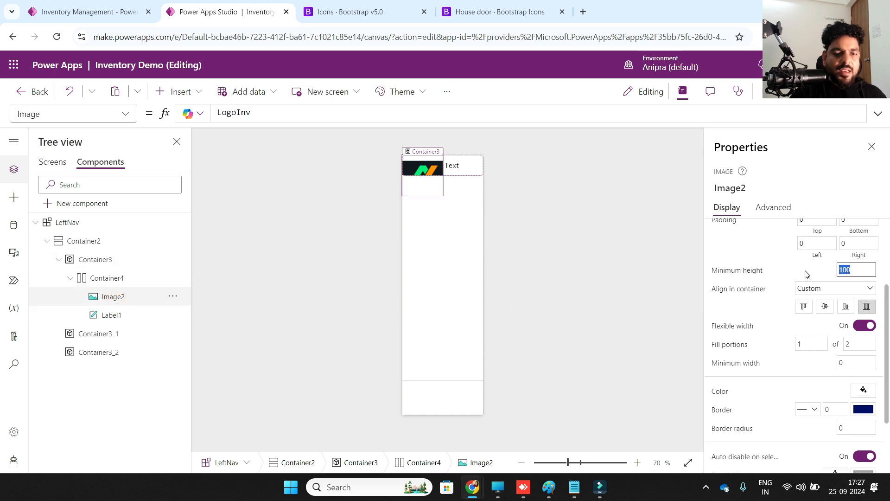
{"action": "left_click", "coordinate": [794, 278]}
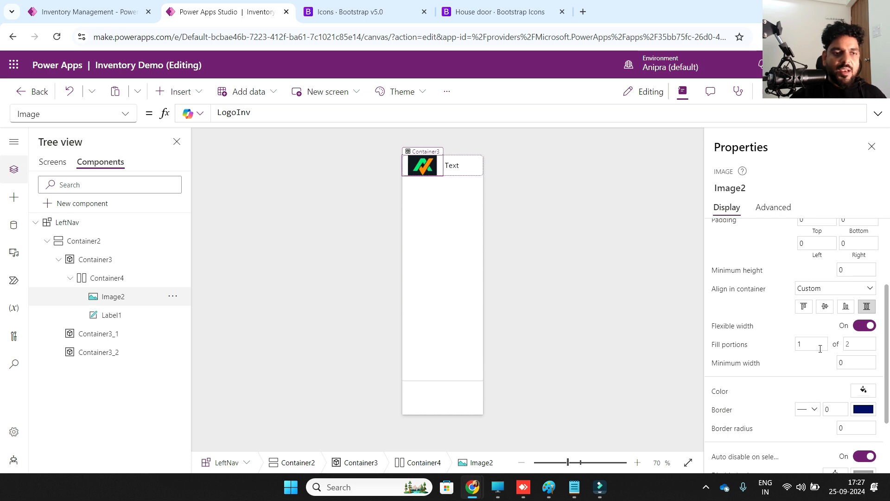
{"action": "left_click", "coordinate": [733, 347]}
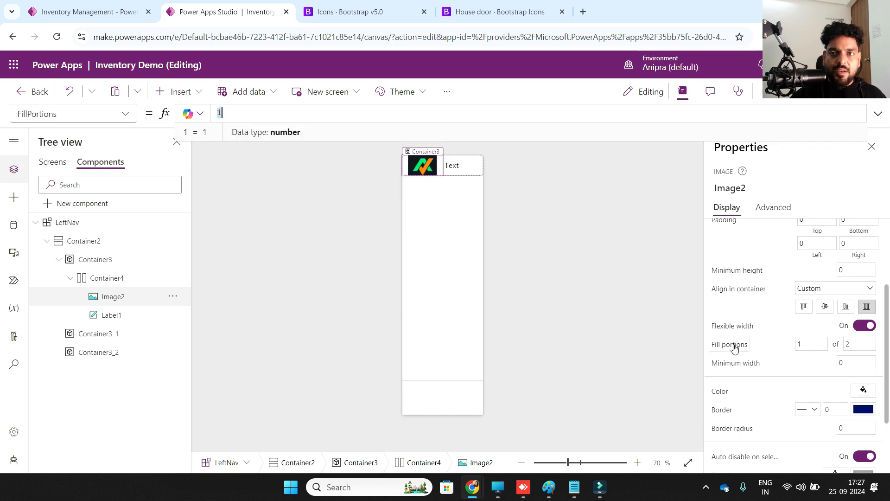
Step: Set the fill portions of the label beside the logo image to 2
{"action": "left_click", "coordinate": [94, 316]}
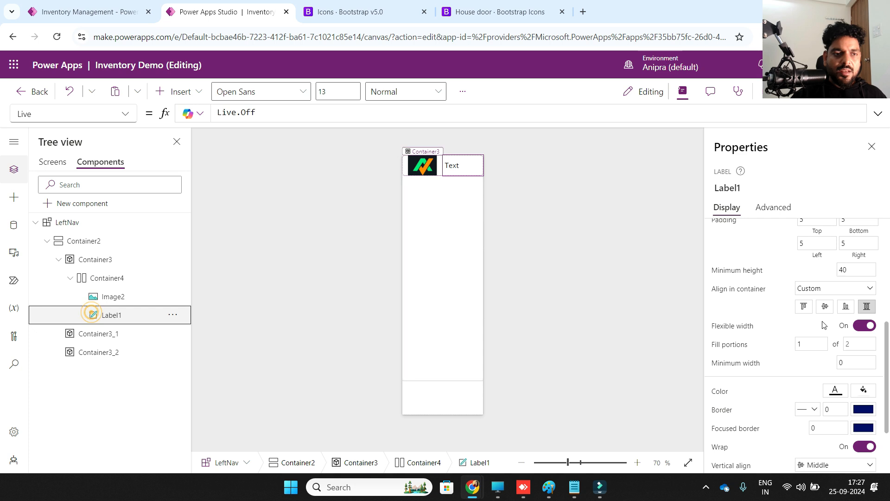
{"action": "left_click", "coordinate": [732, 346]}
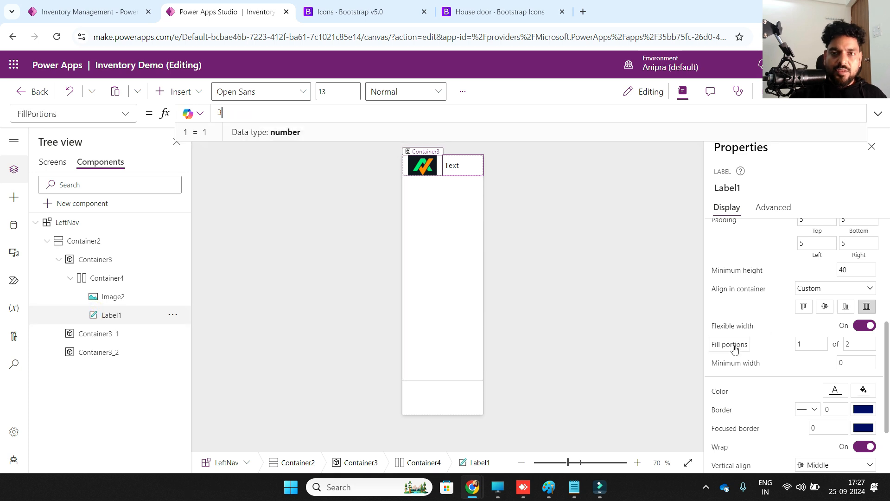
{"action": "left_click", "coordinate": [801, 345]}
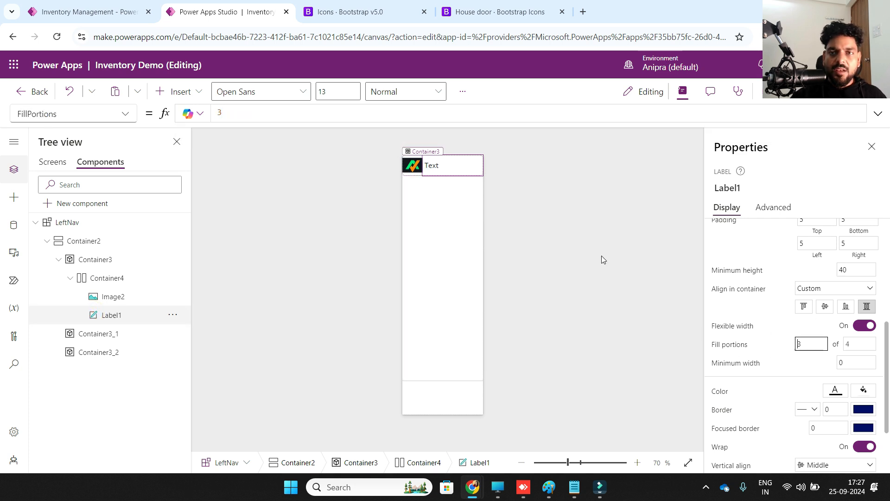
{"action": "left_click", "coordinate": [313, 114]}
{"action": "key", "text": "BackSpace"}
{"action": "type", "text": "2"}
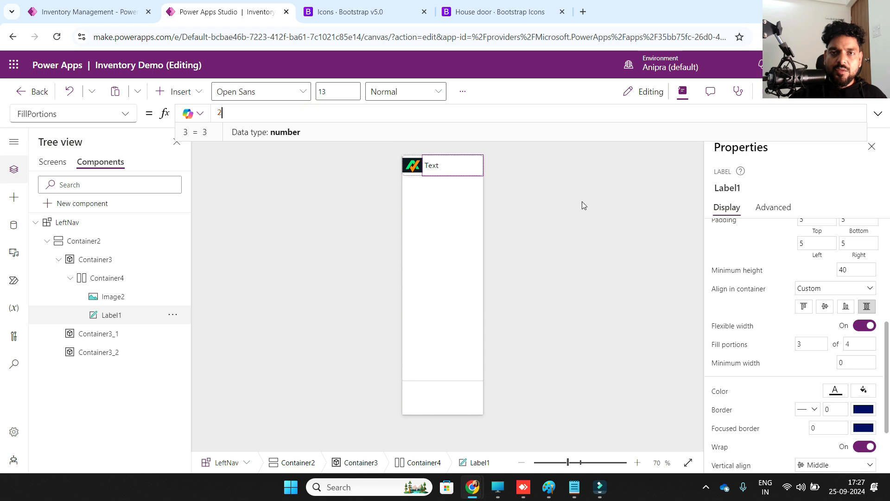
{"action": "left_click", "coordinate": [777, 330]}
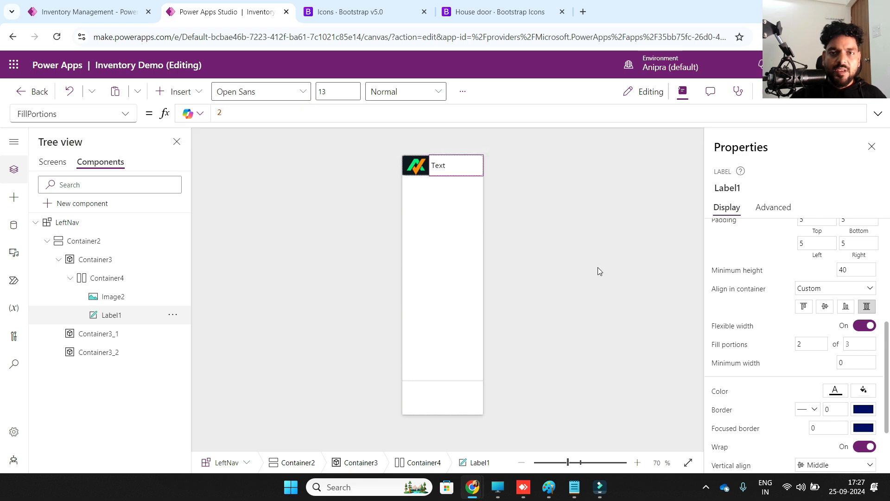
Step: Set the text of the label beside the logo image to "Inventory"
{"action": "left_click", "coordinate": [101, 299]}
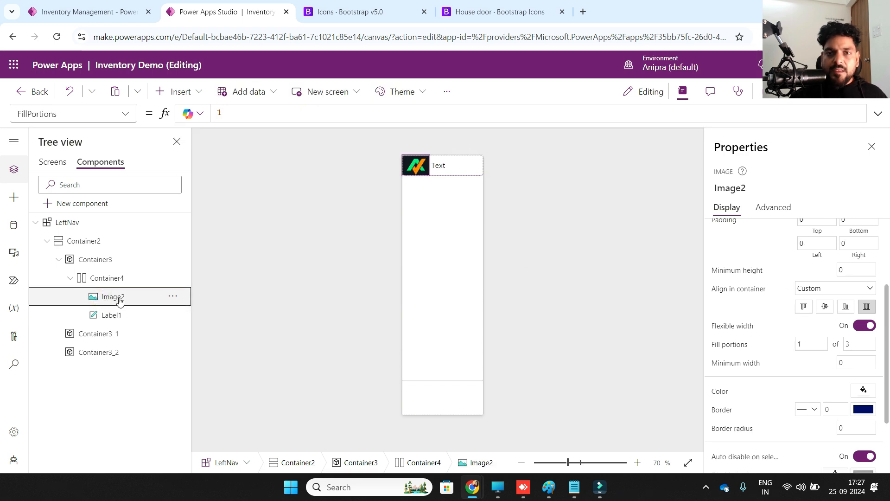
{"action": "left_click", "coordinate": [109, 334]}
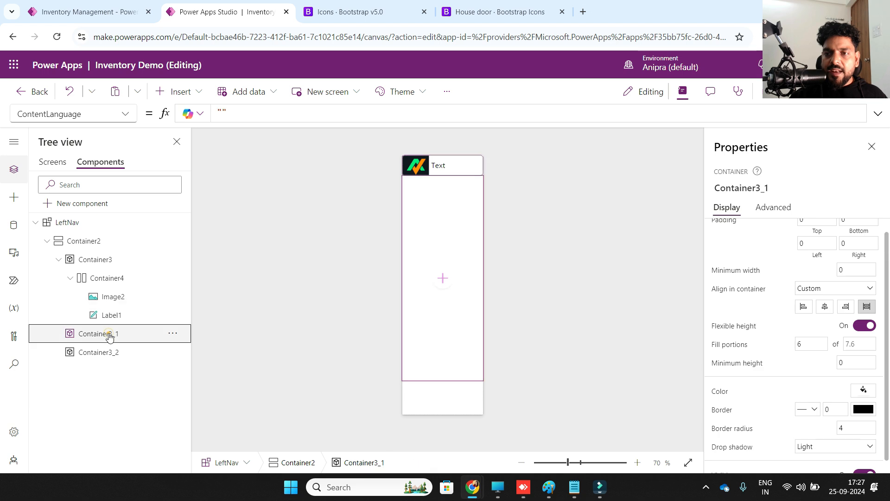
{"action": "left_click", "coordinate": [116, 315]}
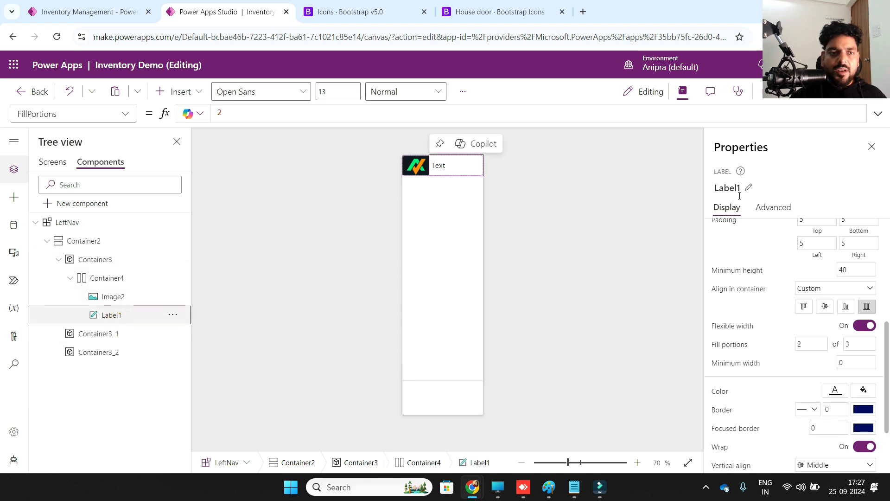
{"action": "scroll", "coordinate": [737, 222], "scroll_direction": "up", "scroll_amount": 5}
{"action": "left_click", "coordinate": [722, 237]}
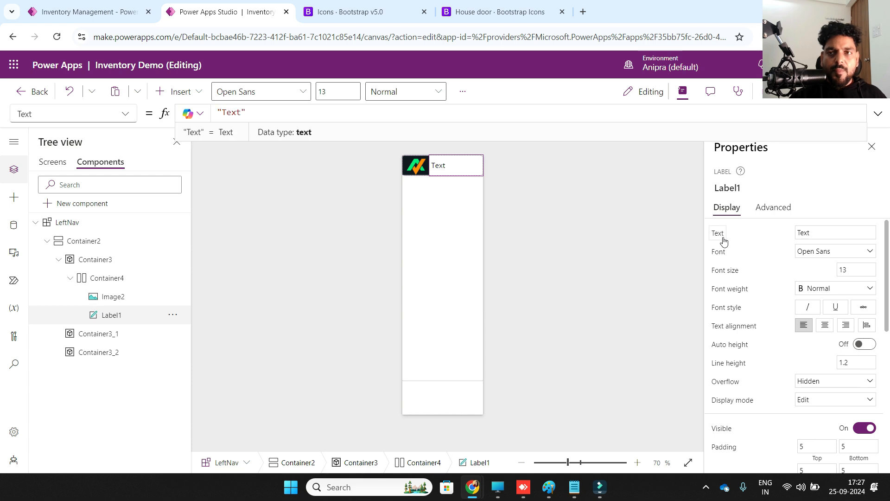
{"action": "left_click", "coordinate": [226, 112]}
{"action": "type", "text": "Inventory"}
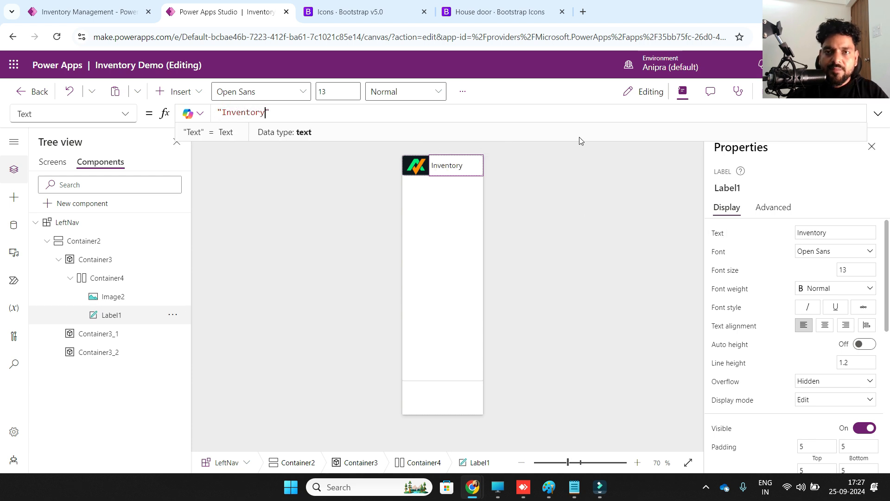
Step: Enter _Font+2 as the header label's font formula and set its font weight to Bold
{"action": "left_click", "coordinate": [723, 258]}
{"action": "type", "text": "_Font"}
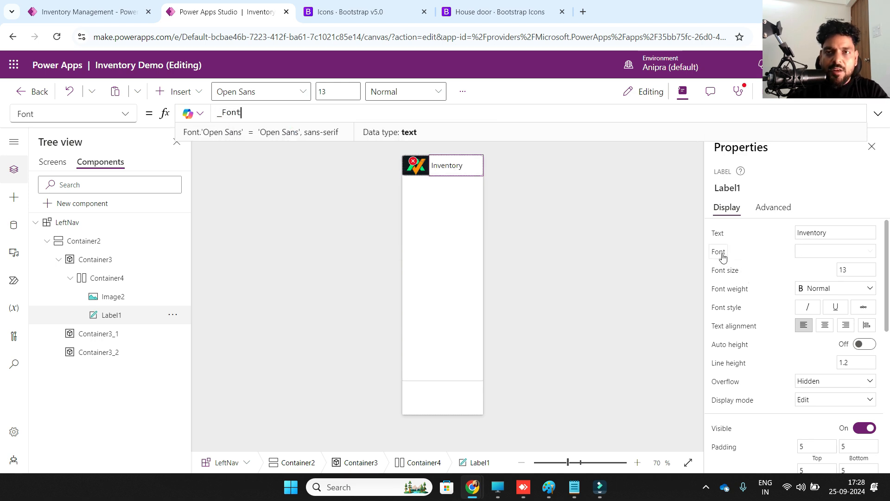
{"action": "type", "text": "+2"}
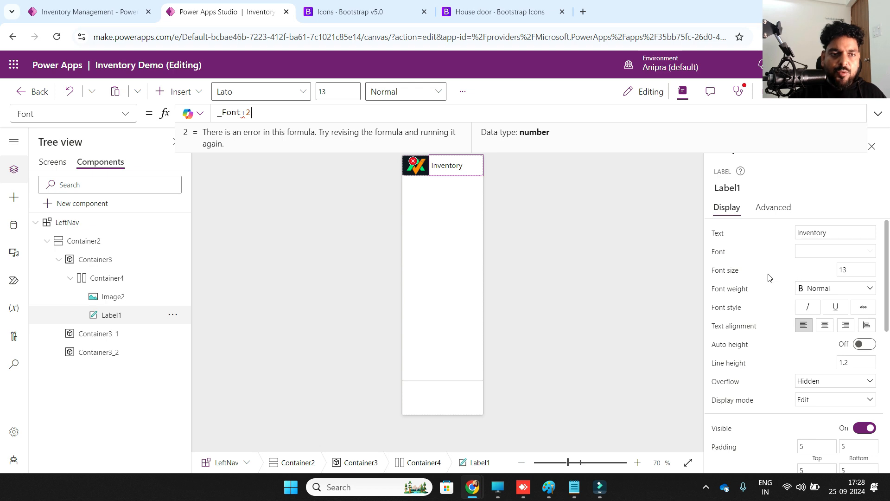
{"action": "left_click", "coordinate": [822, 288]}
{"action": "left_click", "coordinate": [812, 301]}
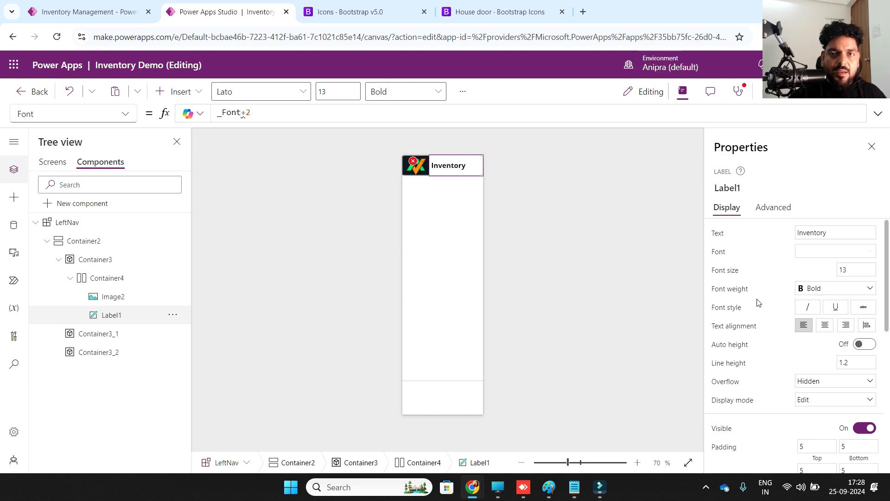
Step: Change the header label's font formula to _FontSize+2
{"action": "left_click", "coordinate": [413, 161]}
{"action": "left_click", "coordinate": [427, 175]}
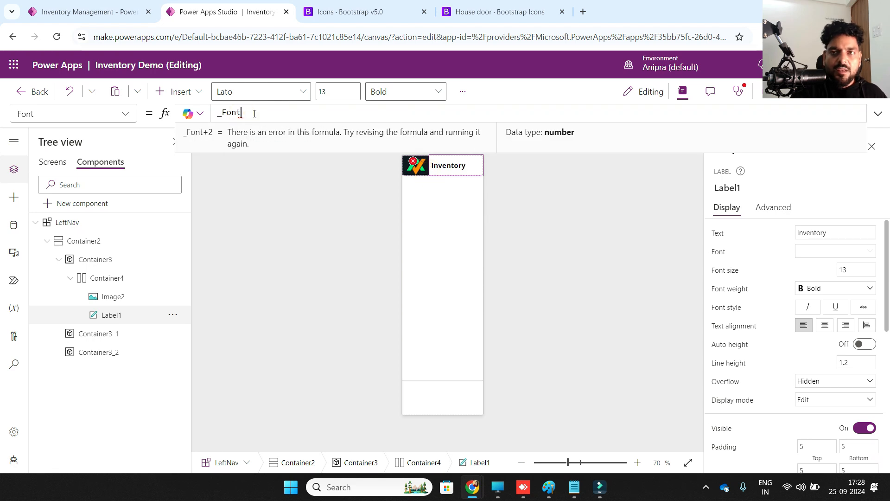
{"action": "key", "text": "BackSpace"}
{"action": "key", "text": "Down"}
{"action": "key", "text": "Tab"}
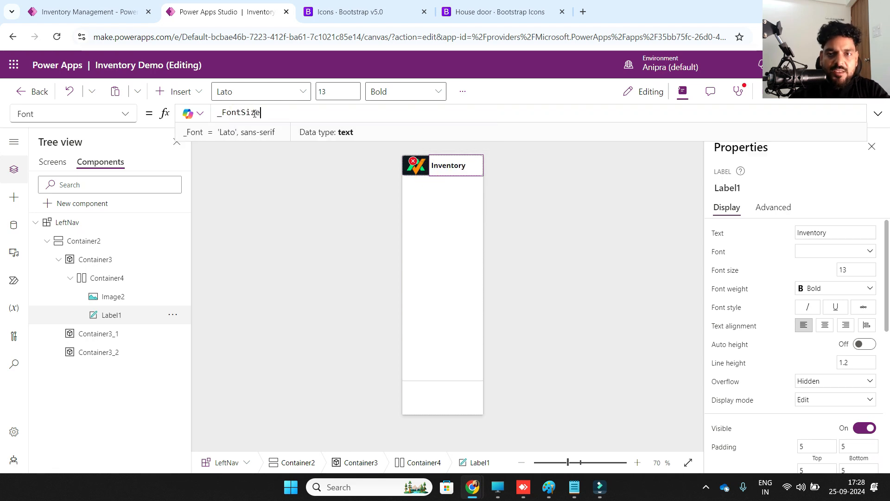
{"action": "type", "text": "+2"}
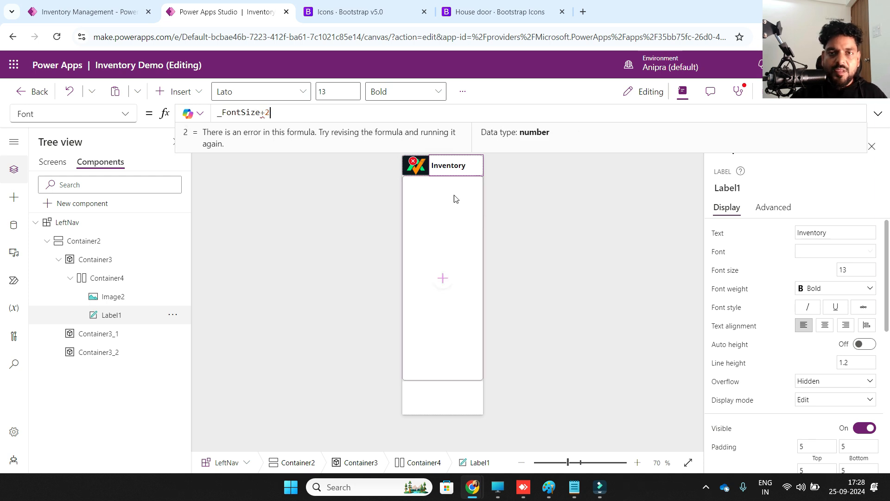
Step: Set the header label's text color to the Color_Label theme formula
{"action": "scroll", "coordinate": [780, 349], "scroll_direction": "down", "scroll_amount": 3}
{"action": "scroll", "coordinate": [779, 341], "scroll_direction": "down", "scroll_amount": 3}
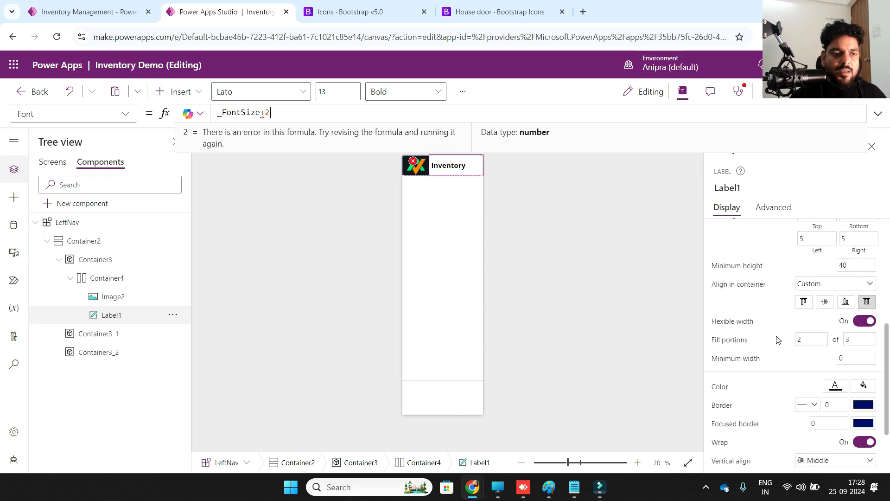
{"action": "left_click", "coordinate": [721, 390]}
{"action": "type", "text": "_"}
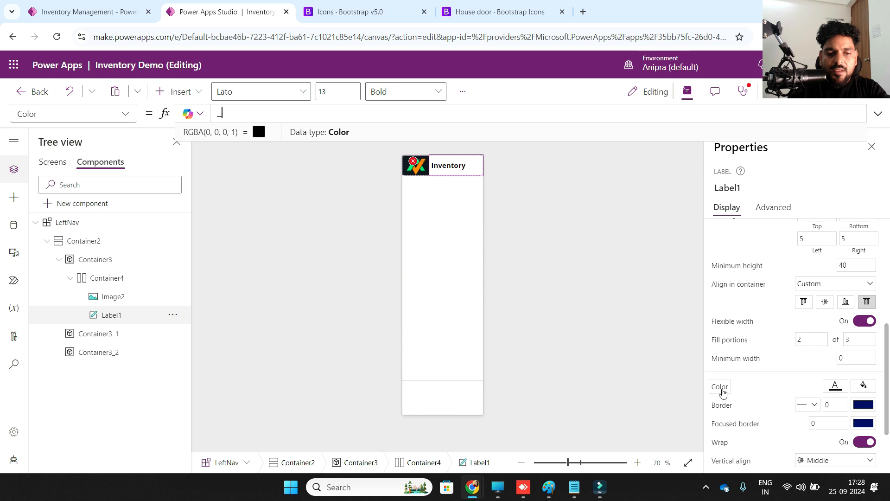
{"action": "type", "text": "color"}
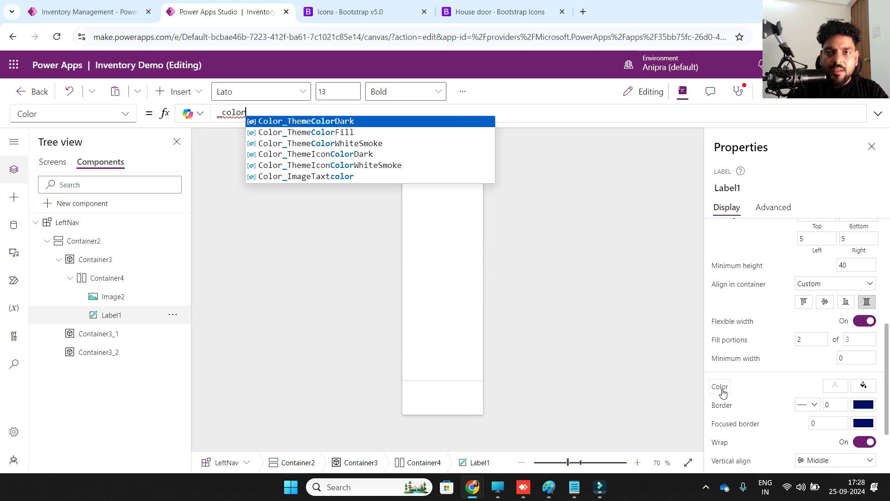
{"action": "key", "text": "ctrl+a"}
{"action": "type", "text": "1"}
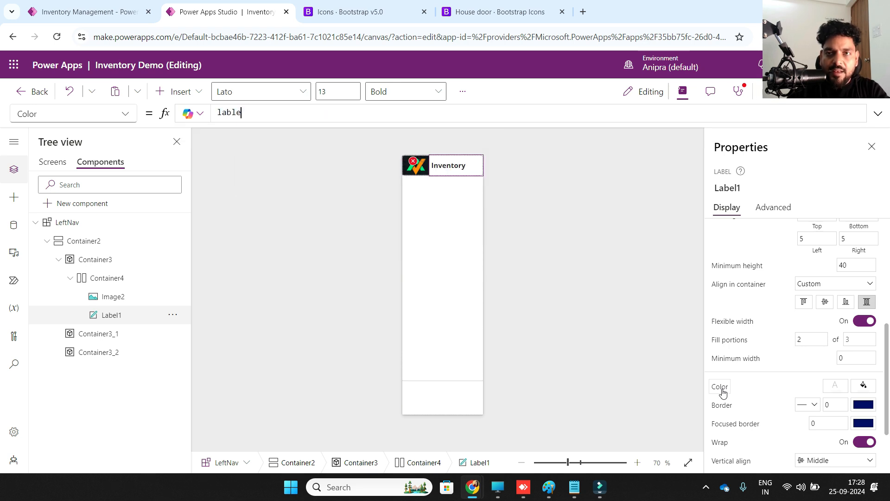
{"action": "type", "text": "_c"}
{"action": "key", "text": "ctrl+a"}
{"action": "key", "text": "BackSpace"}
{"action": "type", "text": "color_l"}
{"action": "key", "text": "Tab"}
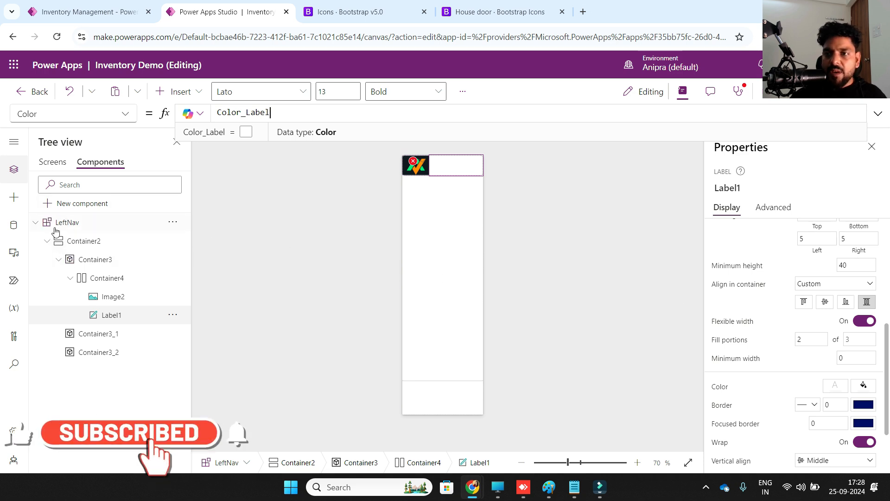
Step: Set the LeftNav component's fill to the Color_FillOuter theme formula
{"action": "left_click", "coordinate": [445, 273]}
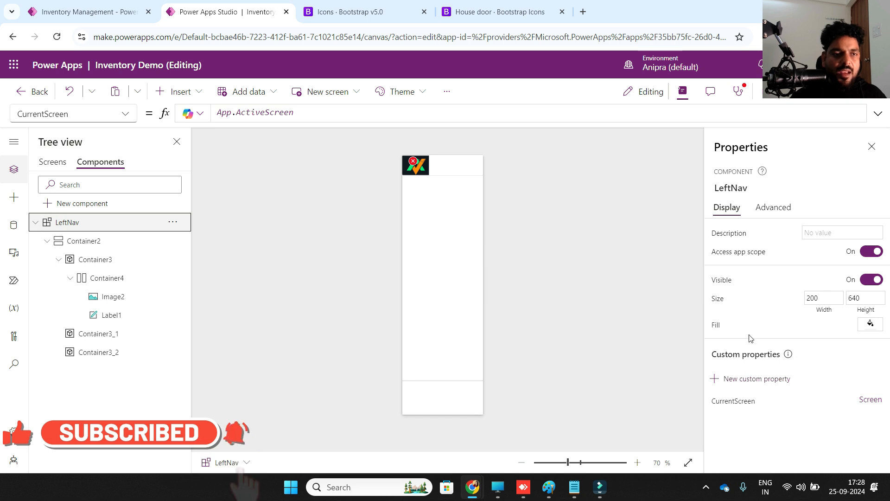
{"action": "left_click", "coordinate": [726, 328]}
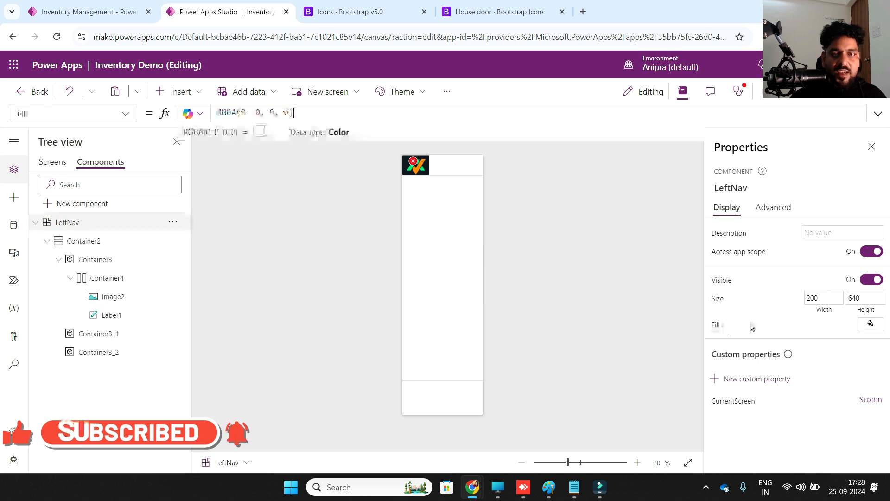
{"action": "type", "text": "i"}
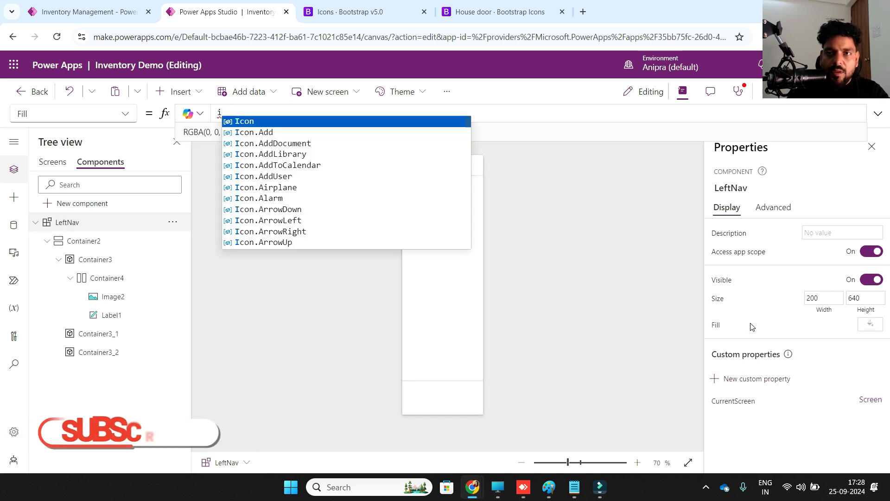
{"action": "key", "text": "BackSpace"}
{"action": "type", "text": "fillo"}
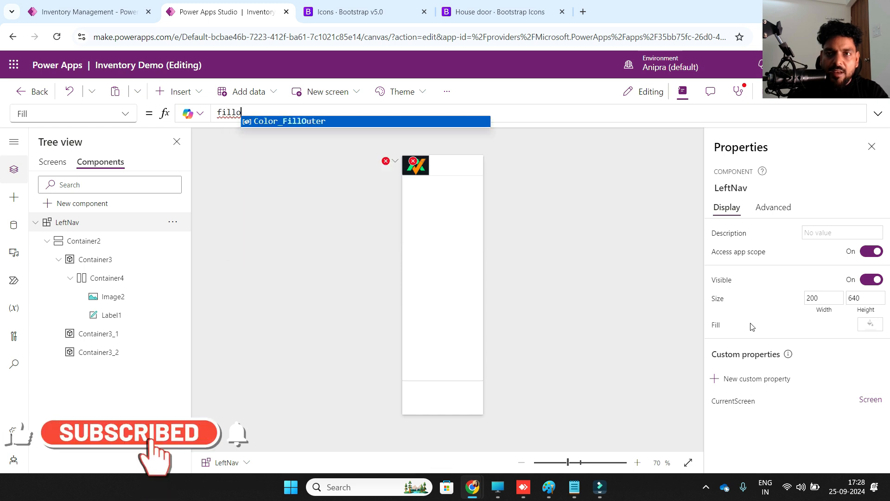
{"action": "key", "text": "Tab"}
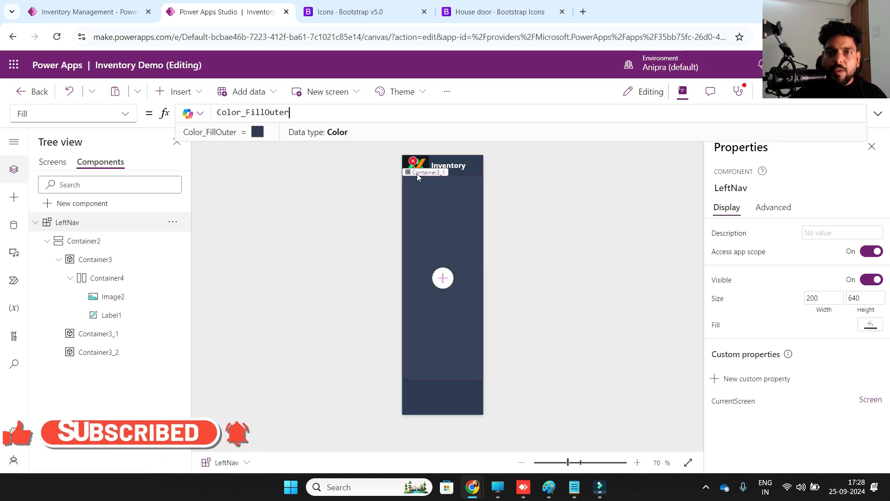
Step: Open the header label's flagged font formula and check its terms
{"action": "left_click", "coordinate": [413, 161]}
{"action": "left_click", "coordinate": [459, 177]}
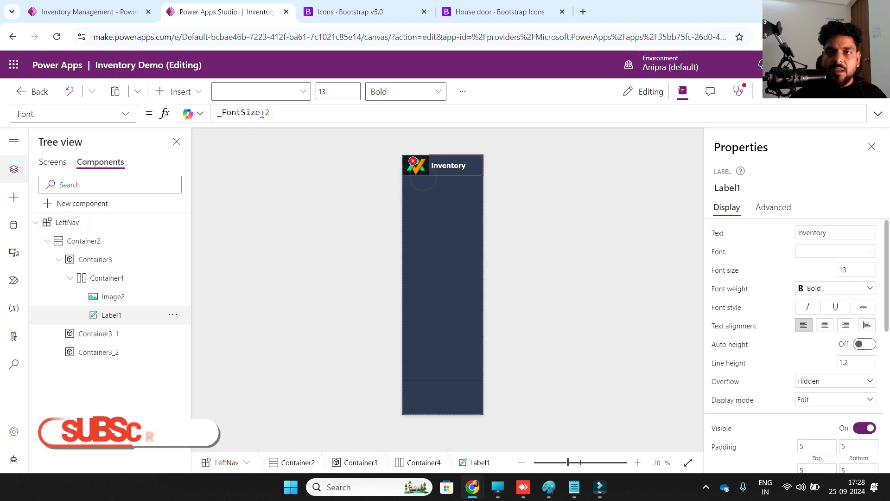
{"action": "double_click", "coordinate": [240, 113]}
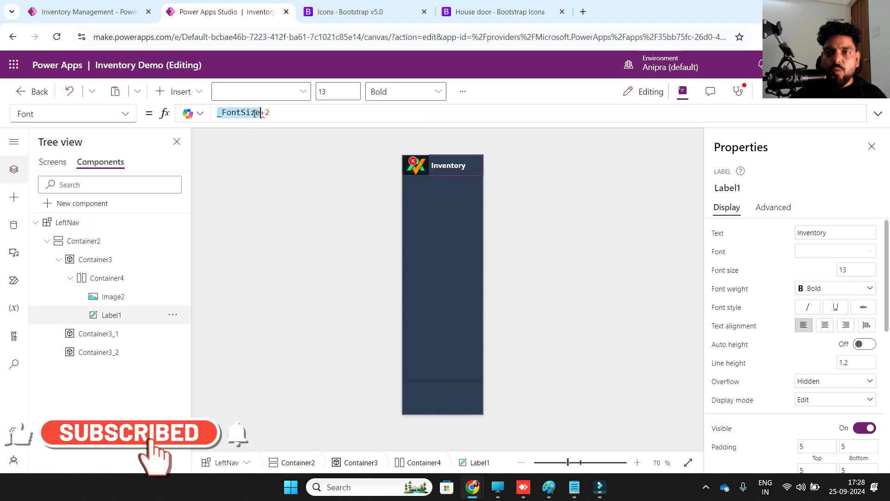
{"action": "double_click", "coordinate": [268, 112]}
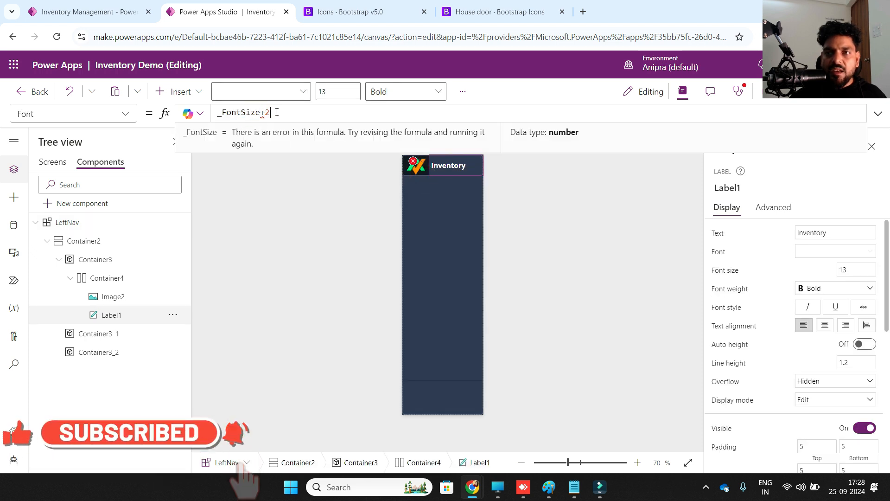
Step: Set the header label's font size formula to _FontSize+2
{"action": "left_click", "coordinate": [722, 273]}
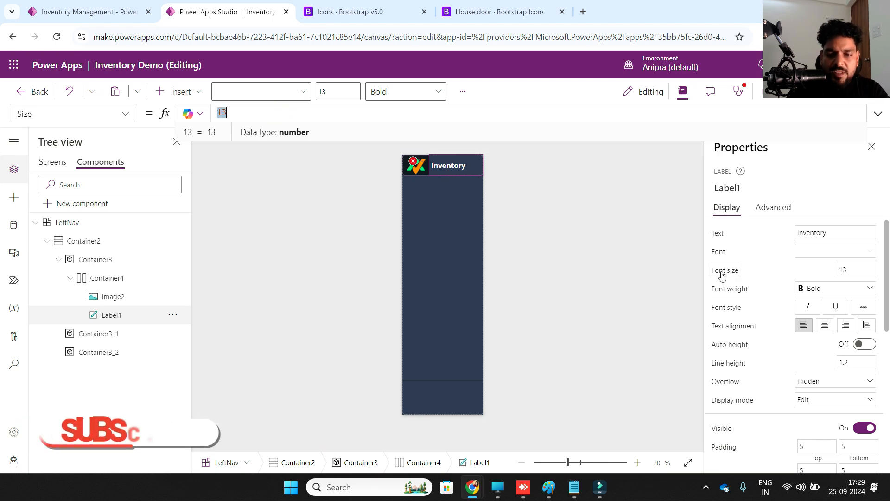
{"action": "type", "text": "_font"}
{"action": "key", "text": "Down"}
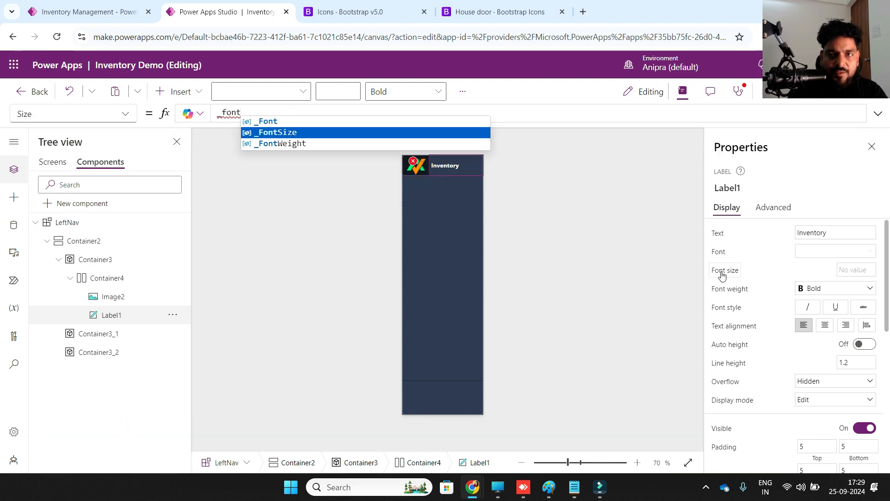
{"action": "key", "text": "Tab"}
{"action": "type", "text": "+2"}
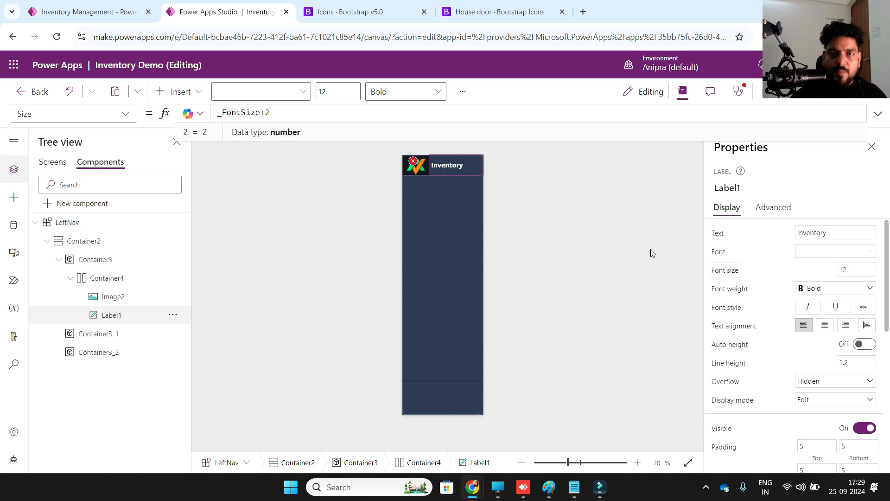
Step: Correct the header label's font formula to _Font
{"action": "left_click", "coordinate": [417, 163]}
{"action": "left_click", "coordinate": [455, 176]}
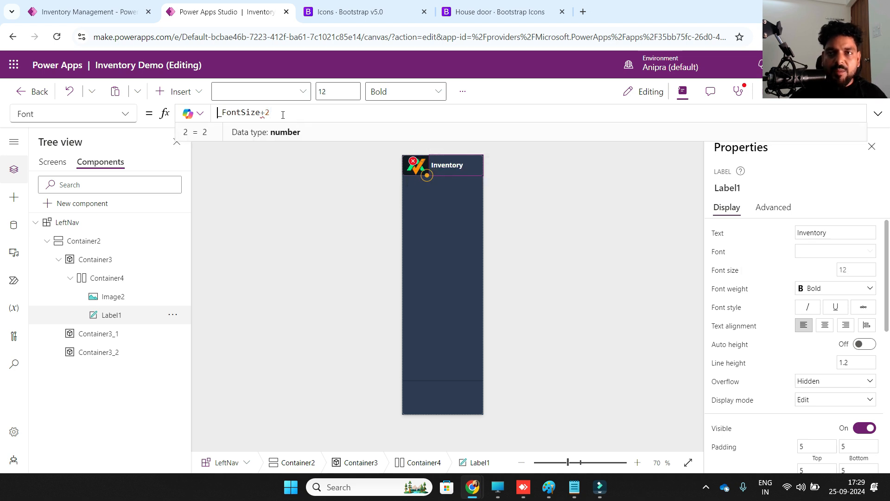
{"action": "key", "text": "BackSpace"}
{"action": "key", "text": "BackSpace"}
{"action": "key", "text": "BackSpace"}
{"action": "key", "text": "BackSpace"}
{"action": "key", "text": "BackSpace"}
{"action": "key", "text": "BackSpace"}
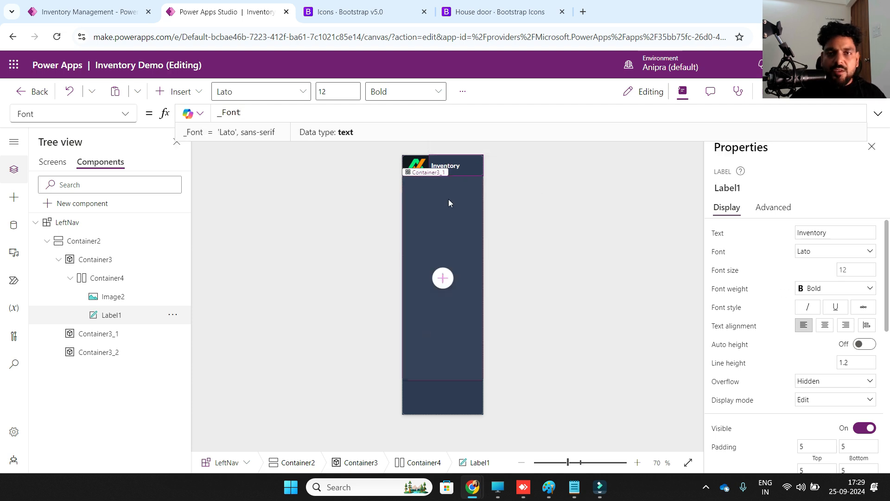
Step: Set the drop shadow of Container4 and its parent Container3 to None
{"action": "left_click", "coordinate": [106, 283]}
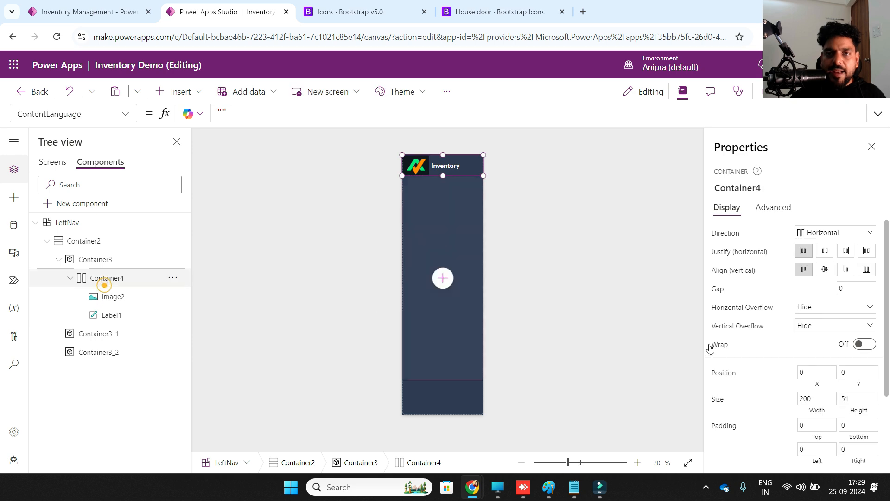
{"action": "scroll", "coordinate": [839, 438], "scroll_direction": "down", "scroll_amount": 3}
{"action": "left_click", "coordinate": [834, 435]}
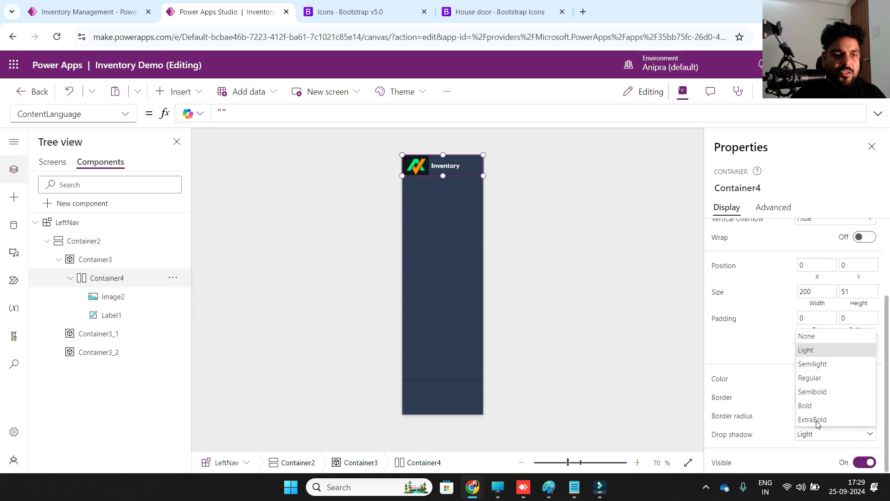
{"action": "left_click", "coordinate": [807, 336]}
{"action": "left_click", "coordinate": [95, 260]}
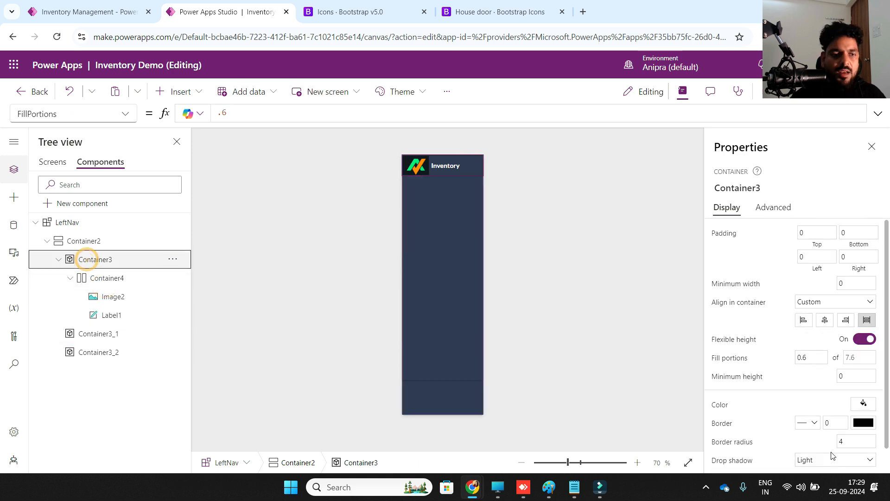
{"action": "left_click", "coordinate": [816, 461]}
{"action": "left_click", "coordinate": [826, 362]}
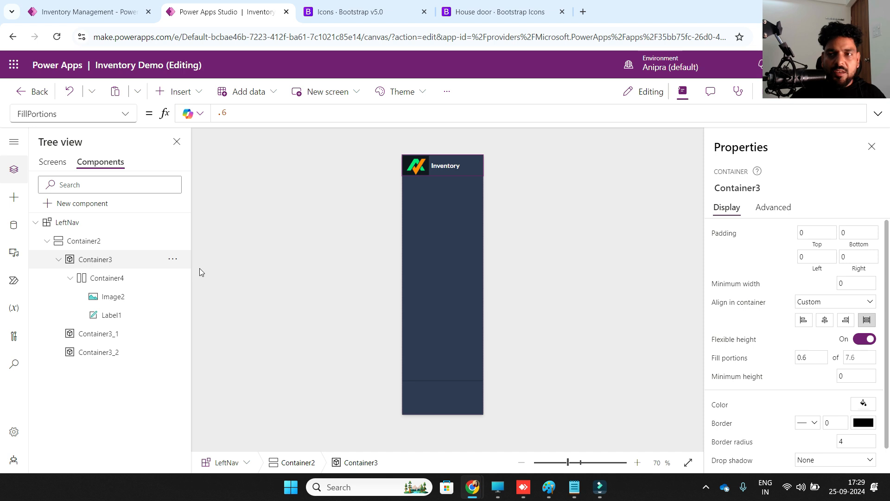
Step: Set the drop shadow of Container3_1 and Container3_2 together to None
{"action": "left_click", "coordinate": [95, 335]}
{"action": "left_click", "coordinate": [97, 354], "text": "ctrl"}
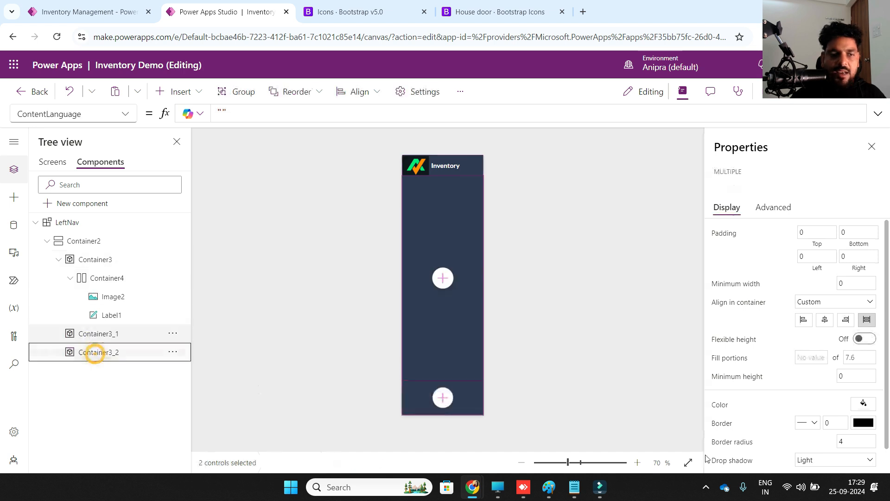
{"action": "left_click", "coordinate": [807, 460]}
{"action": "left_click", "coordinate": [815, 364]}
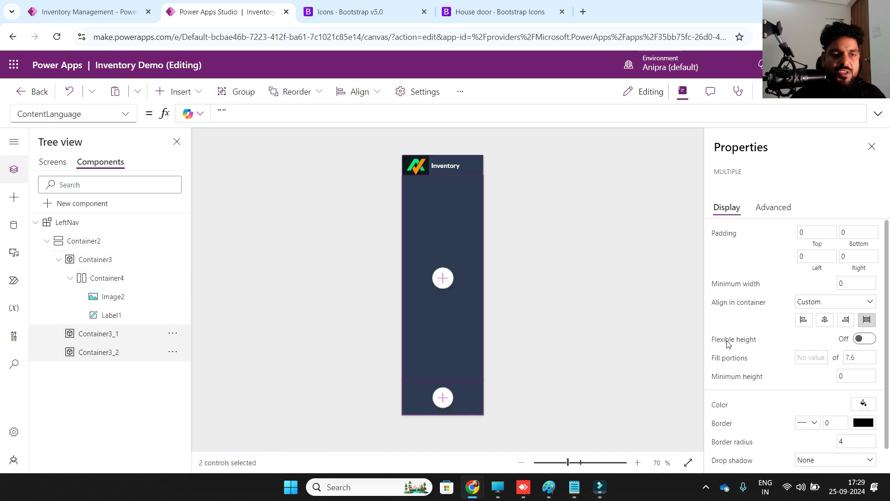
{"action": "left_click", "coordinate": [360, 256]}
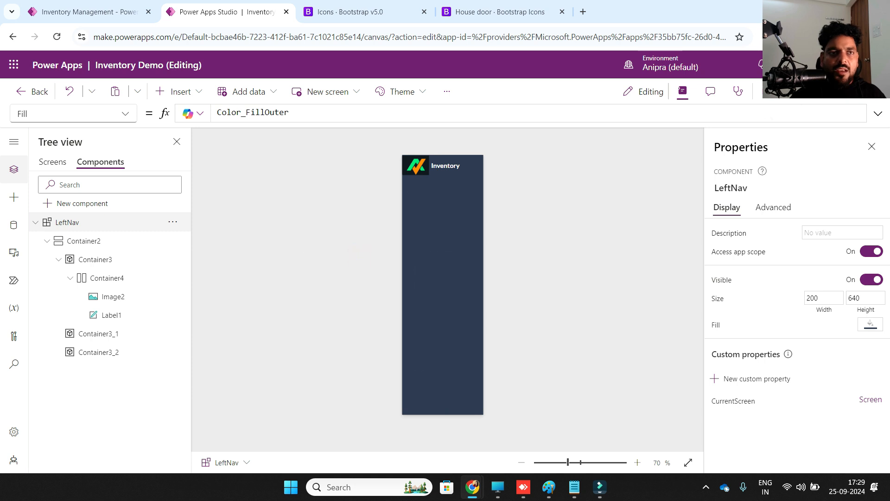
Step: Insert a vertical gallery into Container3_1 without choosing a data source
{"action": "left_click", "coordinate": [105, 332]}
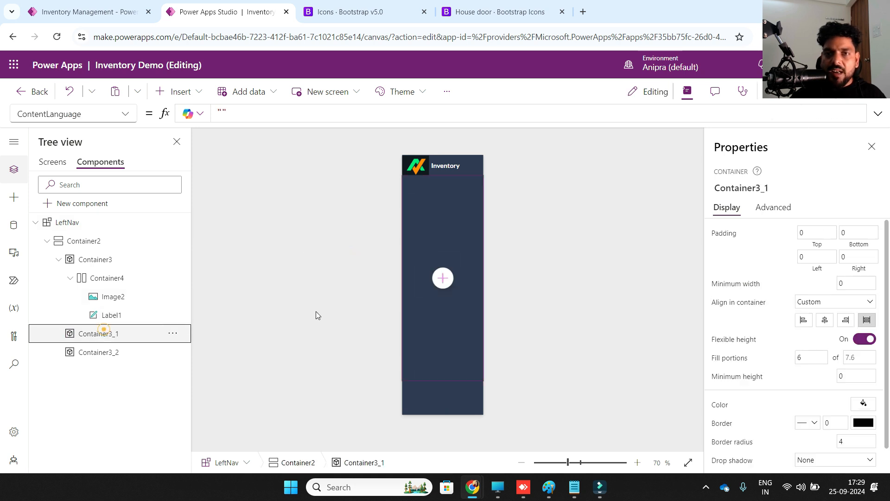
{"action": "left_click", "coordinate": [443, 278]}
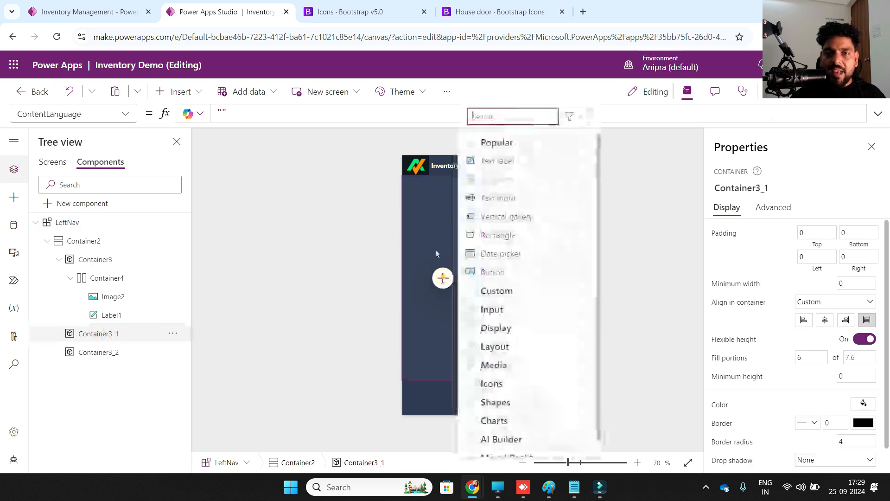
{"action": "left_click", "coordinate": [497, 119]}
{"action": "type", "text": "gal"}
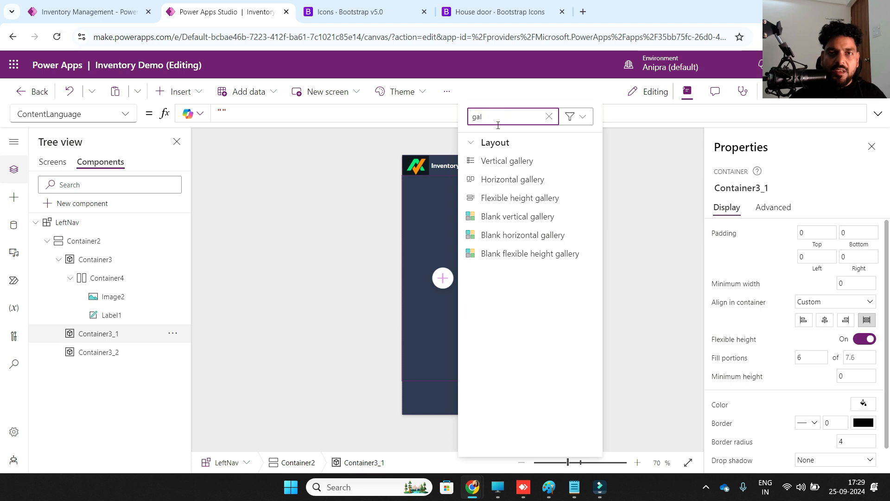
{"action": "left_click", "coordinate": [507, 161]}
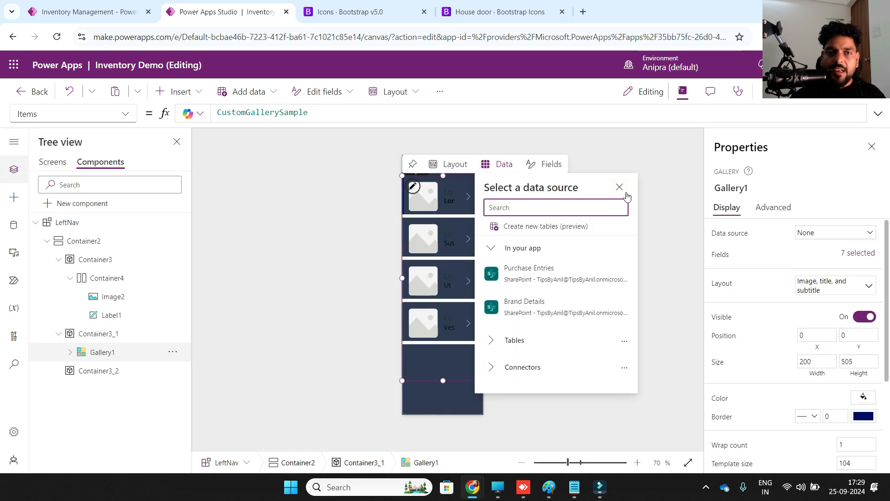
{"action": "left_click", "coordinate": [619, 187]}
Step: Delete the Rectangle1, Separator1 and NextArrow1 controls from the gallery
{"action": "left_click", "coordinate": [70, 353]}
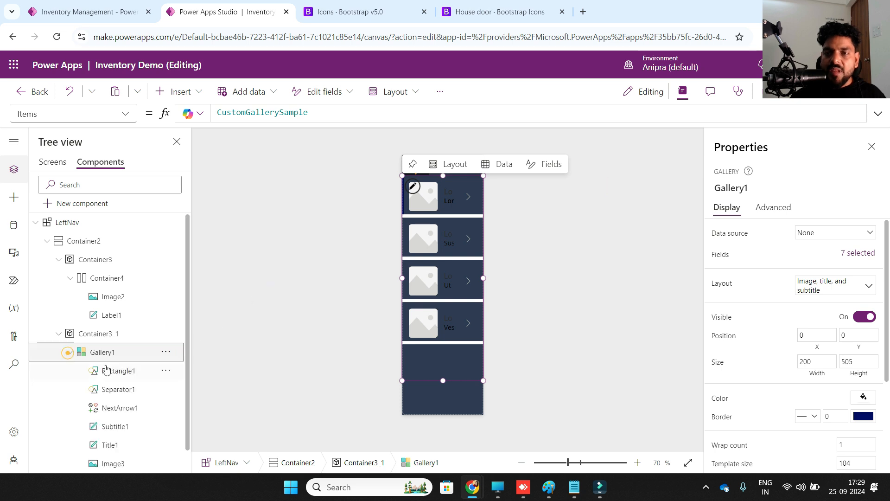
{"action": "left_click", "coordinate": [122, 371]}
{"action": "left_click", "coordinate": [126, 389], "text": "ctrl"}
{"action": "left_click", "coordinate": [129, 408], "text": "ctrl"}
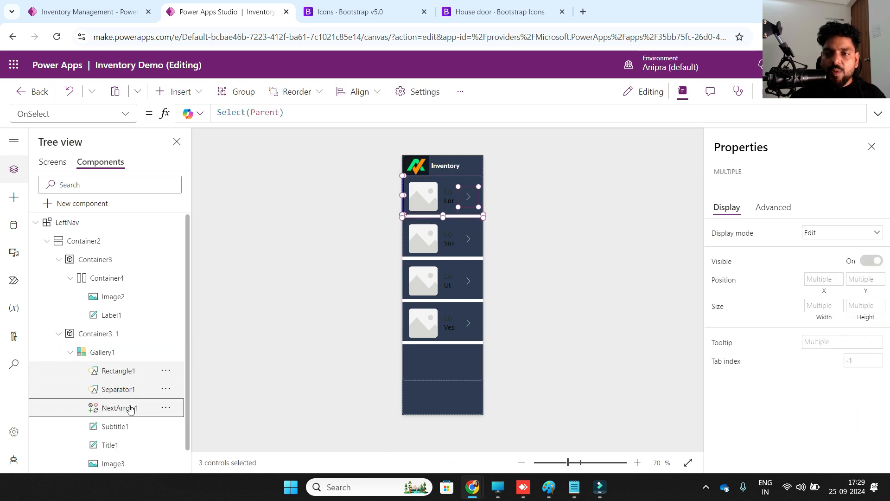
{"action": "right_click", "coordinate": [131, 408]}
{"action": "left_click", "coordinate": [153, 370]}
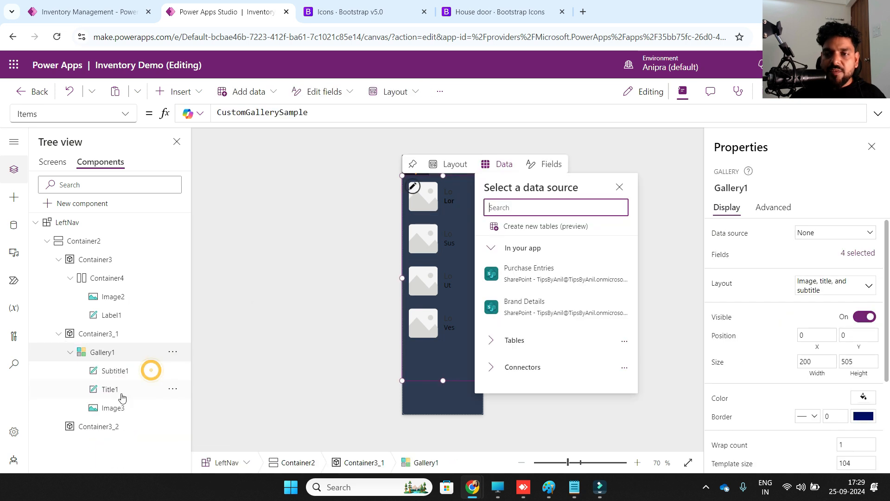
Step: Insert a horizontal container into the gallery's template and check the menu layout in the finished Inventory Management app
{"action": "left_click", "coordinate": [115, 370]}
{"action": "left_click", "coordinate": [195, 92]}
{"action": "type", "text": "hori"}
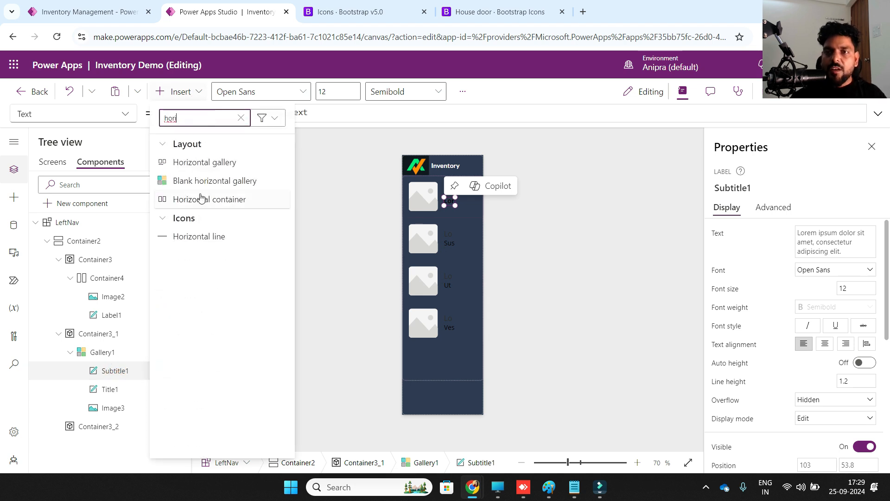
{"action": "left_click", "coordinate": [201, 198]}
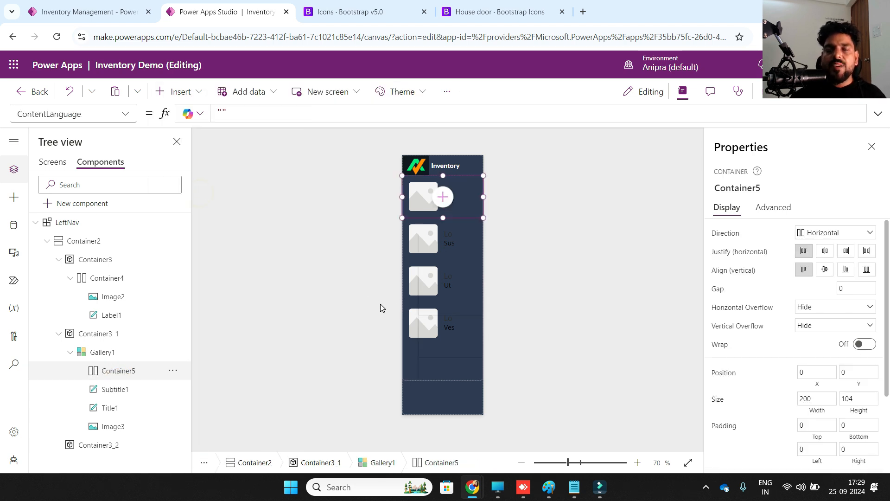
{"action": "left_click", "coordinate": [121, 15]}
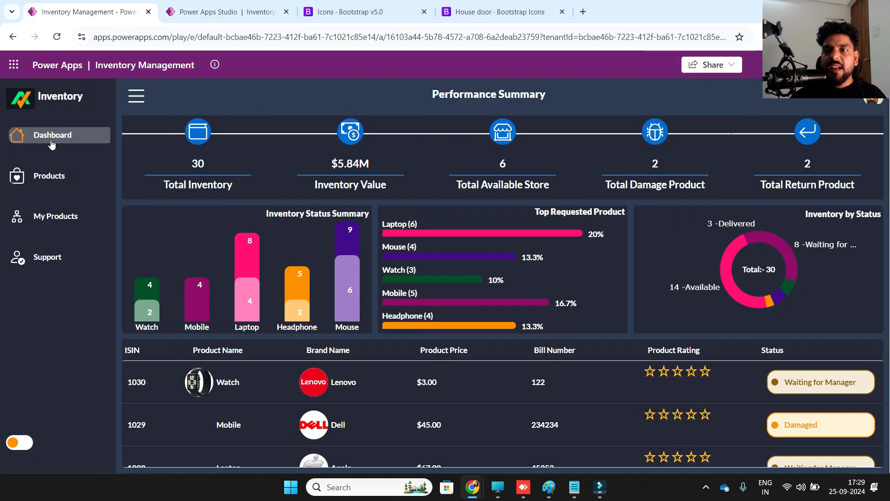
{"action": "left_click", "coordinate": [223, 12]}
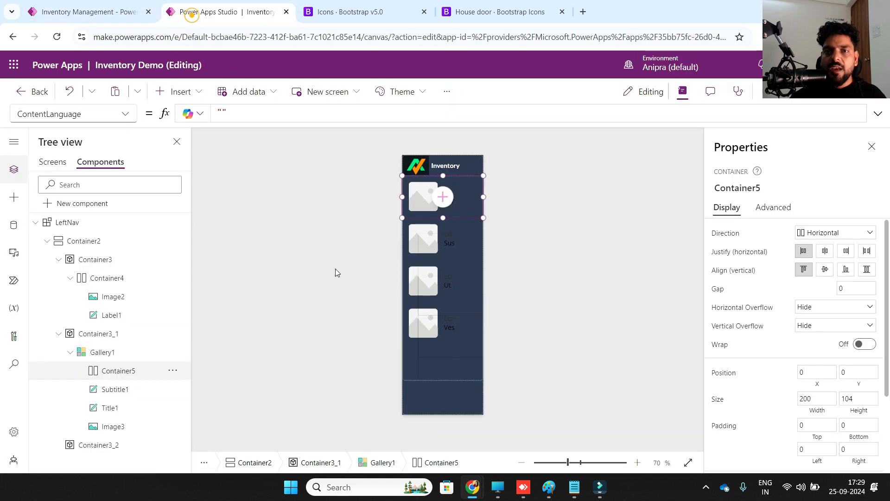
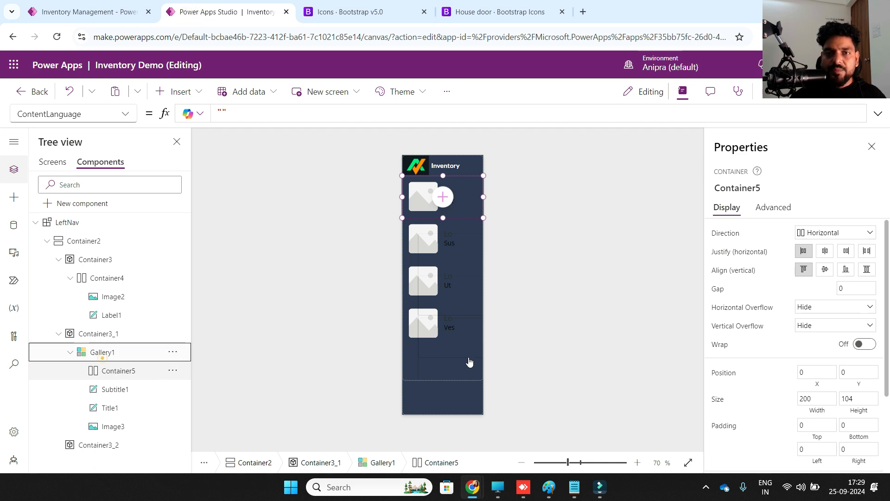
Step: Set the gallery's width to Parent.Width and its height to Parent.Height
{"action": "left_click", "coordinate": [103, 353]}
{"action": "left_click", "coordinate": [808, 376]}
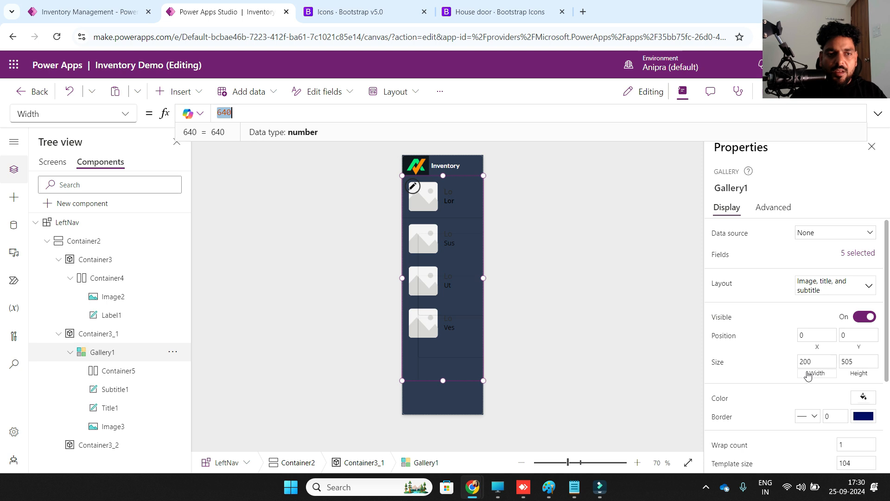
{"action": "type", "text": "Parent.Width"}
{"action": "left_click", "coordinate": [858, 377]}
{"action": "key", "text": "Tab"}
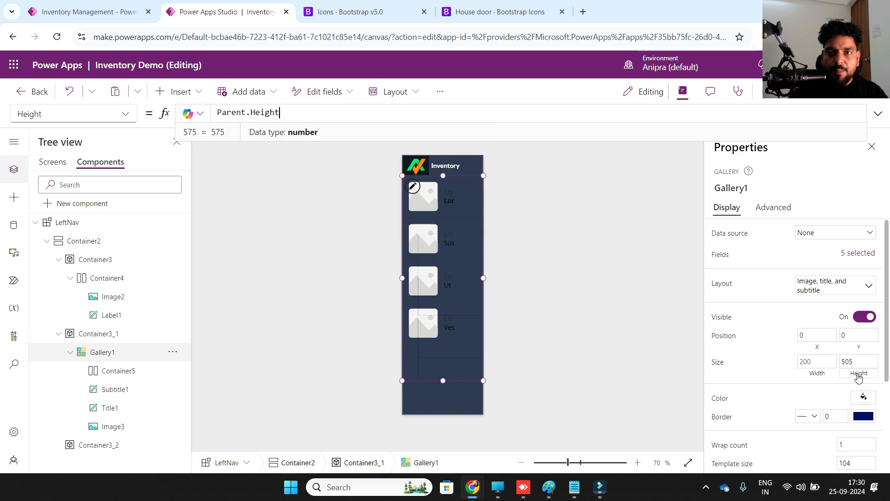
Step: Set the gallery's template size to 70
{"action": "scroll", "coordinate": [745, 407], "scroll_direction": "down", "scroll_amount": 3}
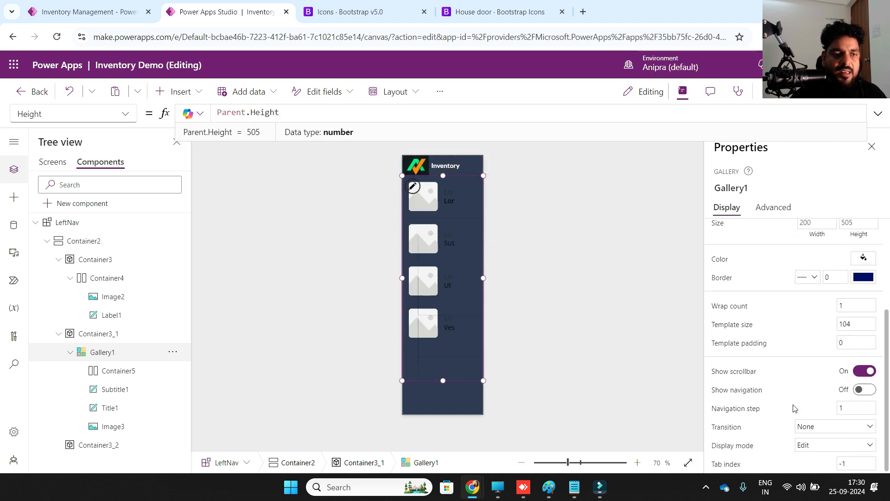
{"action": "left_click", "coordinate": [851, 326]}
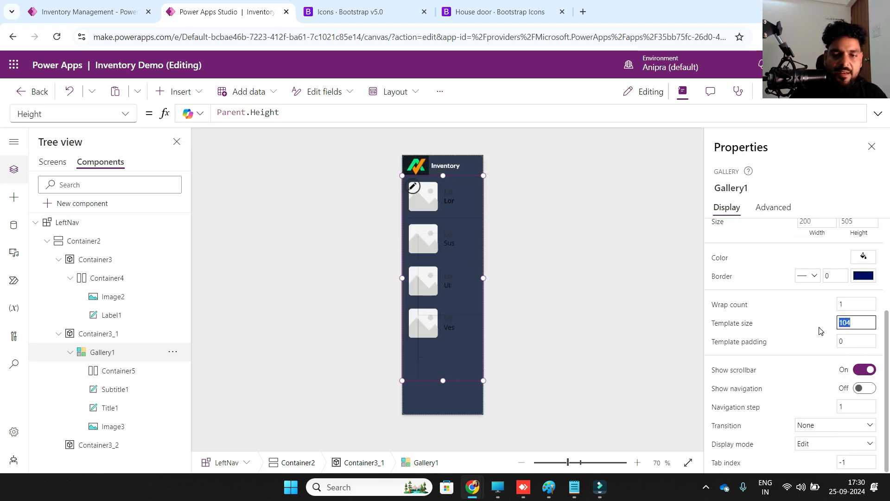
{"action": "left_click", "coordinate": [808, 332]}
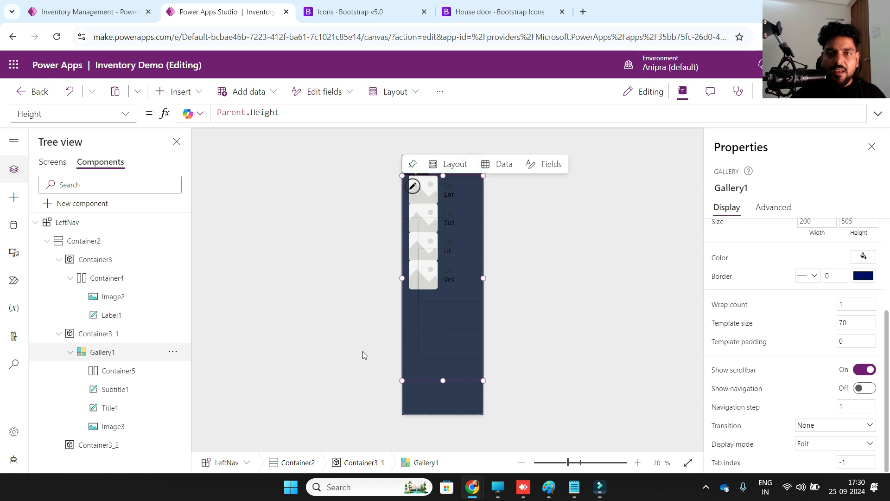
Step: Move Subtitle1, Title1 and Image3 from the gallery into its horizontal container, Container5
{"action": "left_click", "coordinate": [116, 389]}
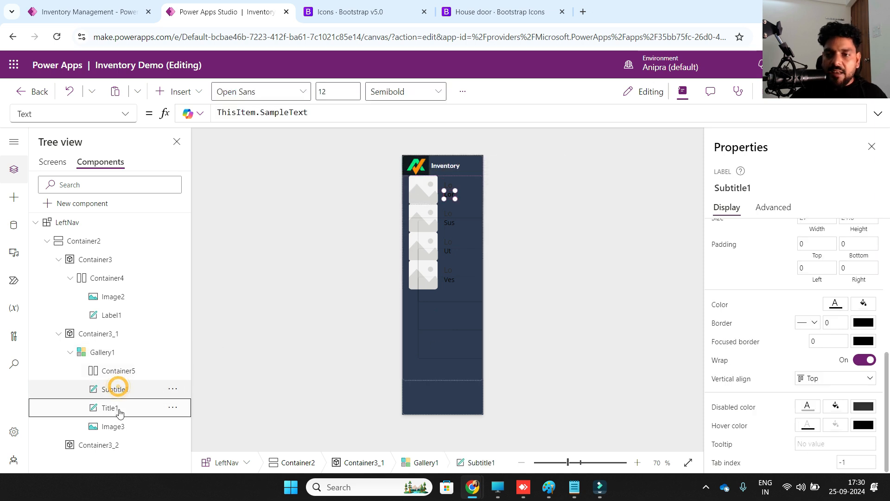
{"action": "left_click", "coordinate": [120, 427], "text": "shift"}
{"action": "key", "text": "ctrl+x"}
{"action": "left_click", "coordinate": [122, 370]}
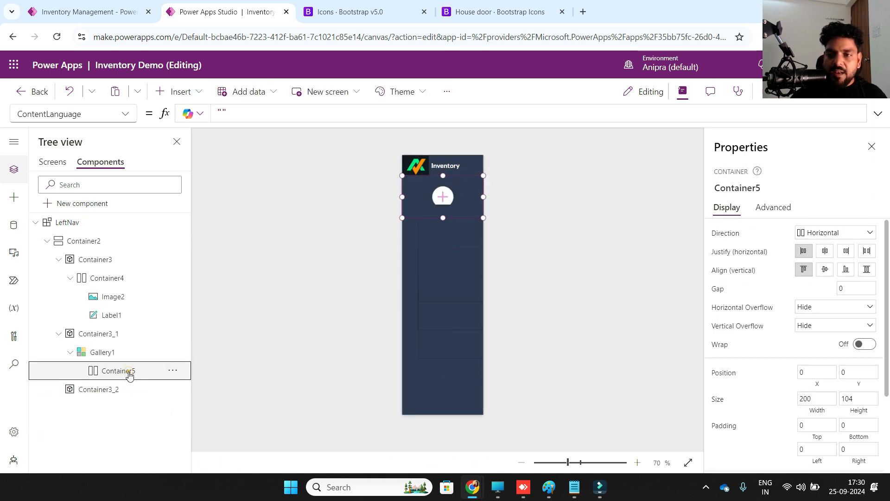
{"action": "key", "text": "ctrl+v"}
Step: Delete the Subtitle1 label from Container5
{"action": "left_click", "coordinate": [126, 408]}
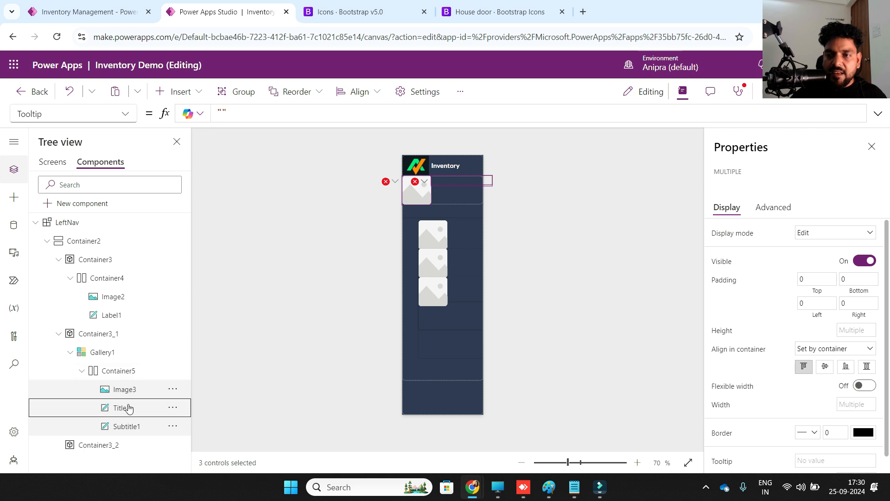
{"action": "left_click", "coordinate": [130, 425]}
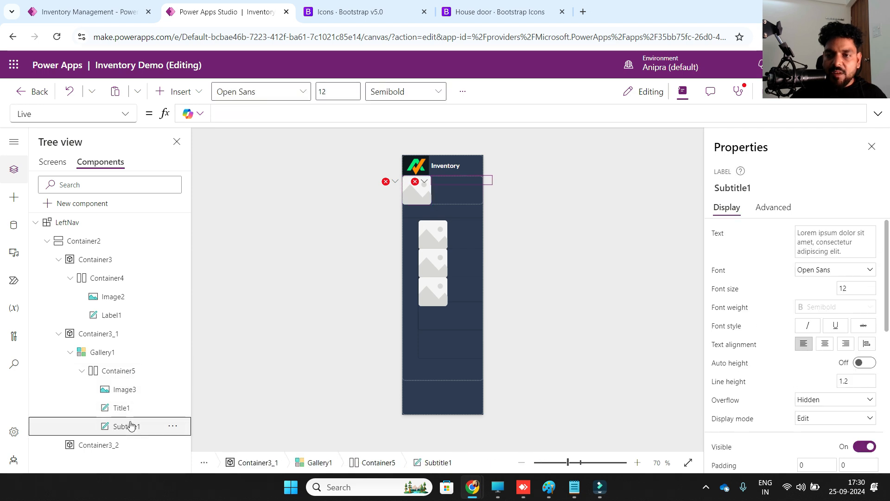
{"action": "right_click", "coordinate": [129, 423]}
{"action": "left_click", "coordinate": [145, 373]}
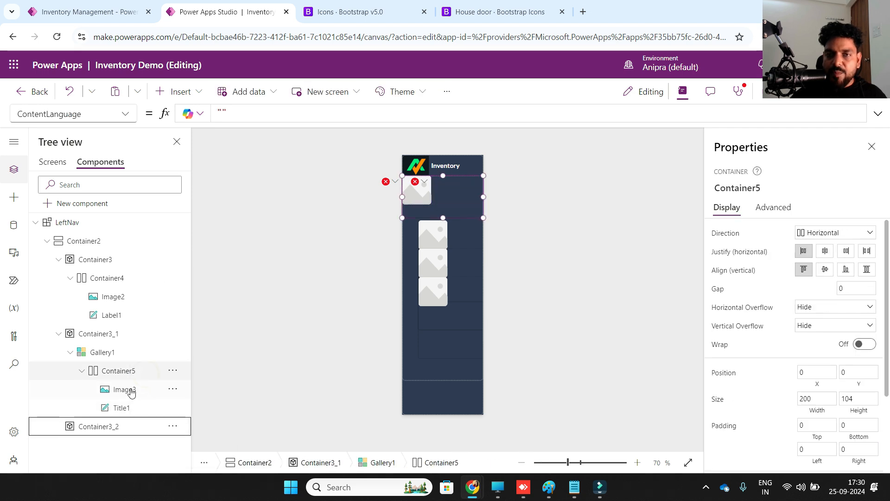
Step: Clear the flagged OnSelect formula of Image3 in the gallery's container
{"action": "left_click", "coordinate": [389, 182]}
{"action": "left_click", "coordinate": [389, 196]}
{"action": "left_click", "coordinate": [321, 113]}
{"action": "key", "text": "ctrl+a"}
{"action": "key", "text": "BackSpace"}
{"action": "left_click", "coordinate": [386, 182]}
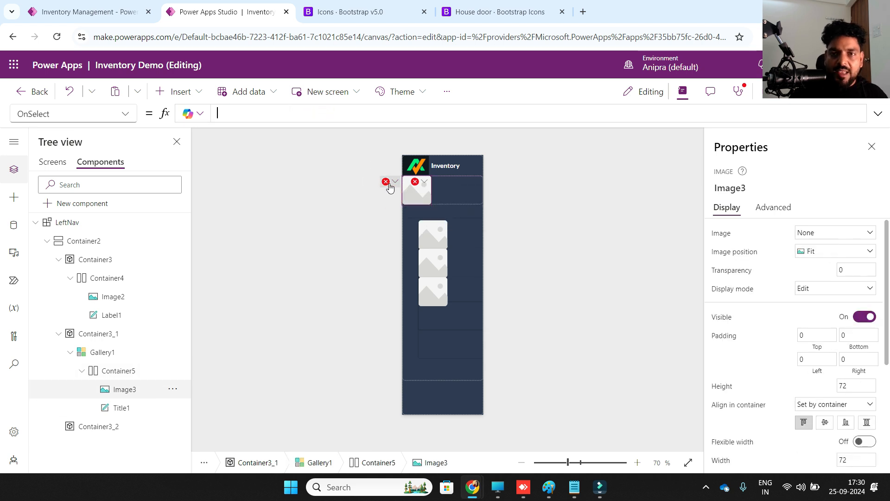
Step: Clear the remaining flagged Y formula of Image3 in Container5
{"action": "left_click", "coordinate": [389, 195]}
{"action": "key", "text": "ctrl+a"}
{"action": "key", "text": "BackSpace"}
Step: Clear the flagged formulas of the Title1 label in Container5, including its OnSelect and Width
{"action": "left_click", "coordinate": [415, 181]}
{"action": "left_click", "coordinate": [433, 195]}
{"action": "triple_click", "coordinate": [284, 112]}
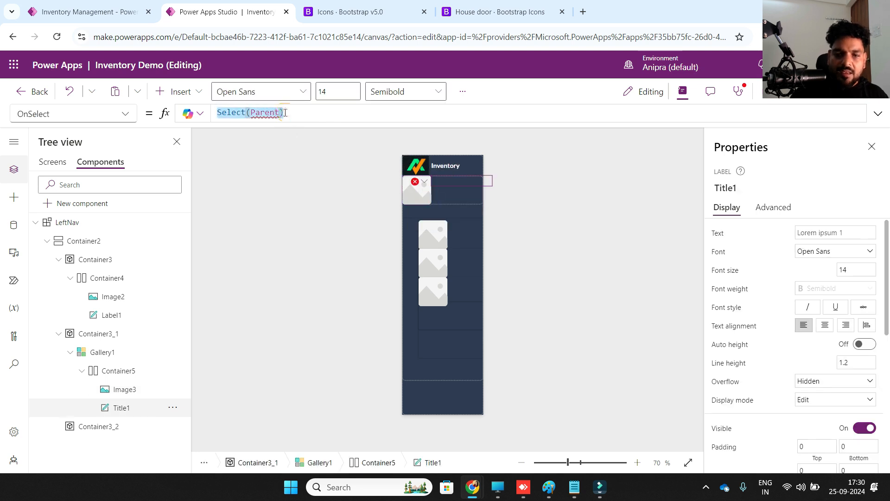
{"action": "key", "text": "BackSpace"}
{"action": "left_click", "coordinate": [414, 182]}
{"action": "left_click", "coordinate": [429, 198]}
{"action": "key", "text": "ctrl+a"}
{"action": "key", "text": "BackSpace"}
{"action": "left_click", "coordinate": [415, 182]}
{"action": "left_click", "coordinate": [431, 197]}
{"action": "triple_click", "coordinate": [361, 116]}
{"action": "key", "text": "BackSpace"}
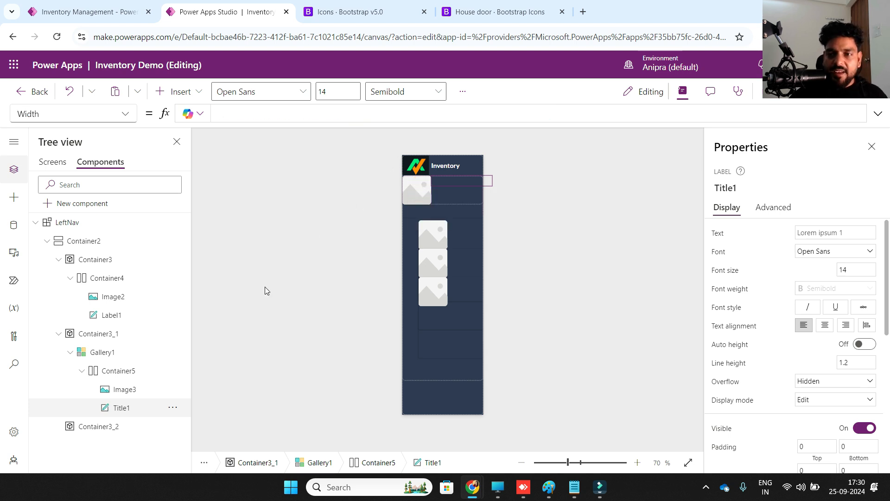
Step: Insert a plain container inside Container5 and move Image3 into it
{"action": "left_click", "coordinate": [125, 389]}
{"action": "left_click", "coordinate": [183, 92]}
{"action": "type", "text": "cont"}
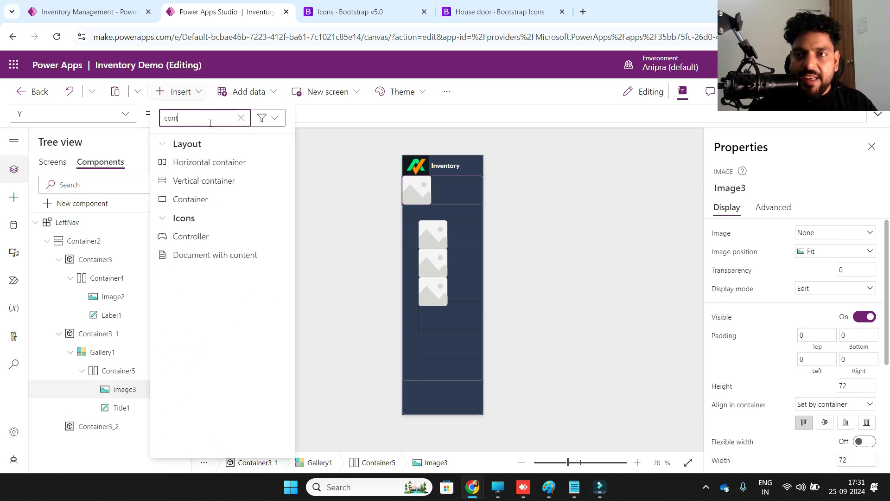
{"action": "left_click", "coordinate": [206, 198]}
{"action": "left_click", "coordinate": [130, 392]}
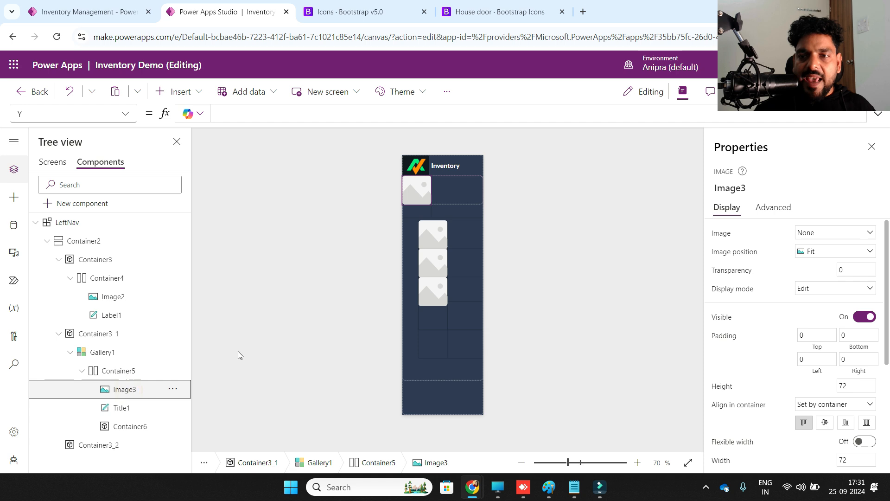
{"action": "left_click", "coordinate": [416, 191]}
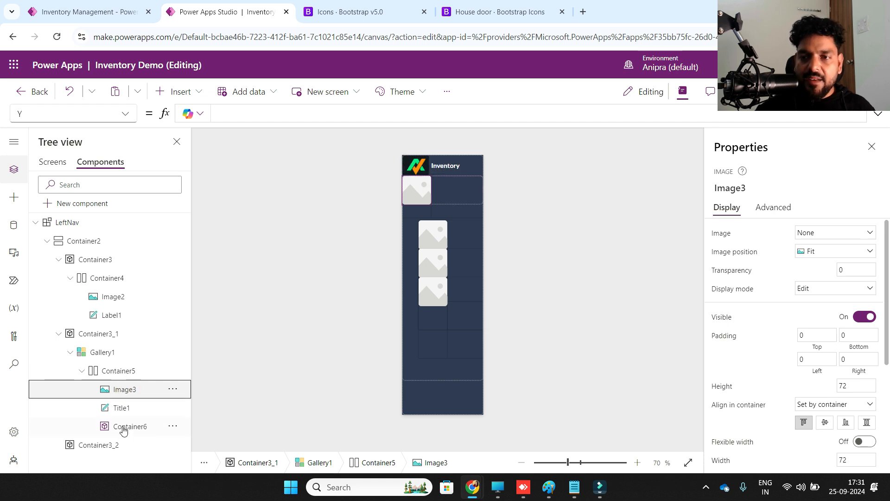
{"action": "key", "text": "Delete"}
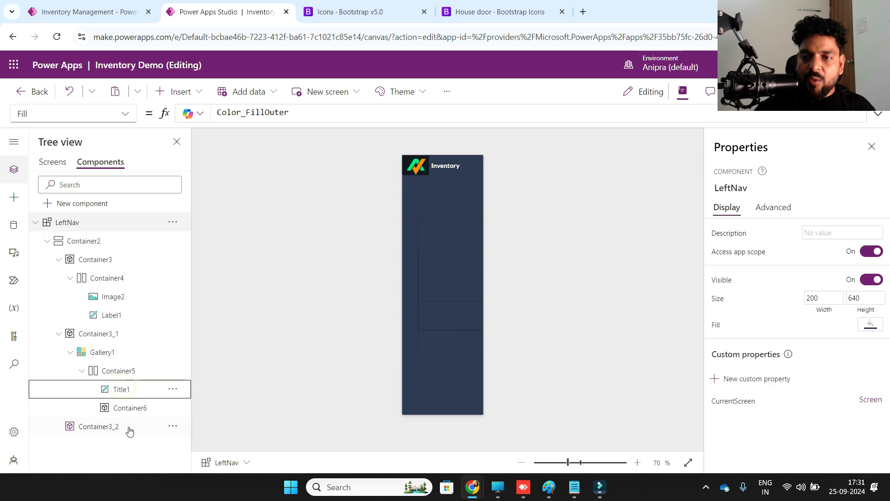
{"action": "left_click", "coordinate": [128, 412]}
{"action": "key", "text": "ctrl+z"}
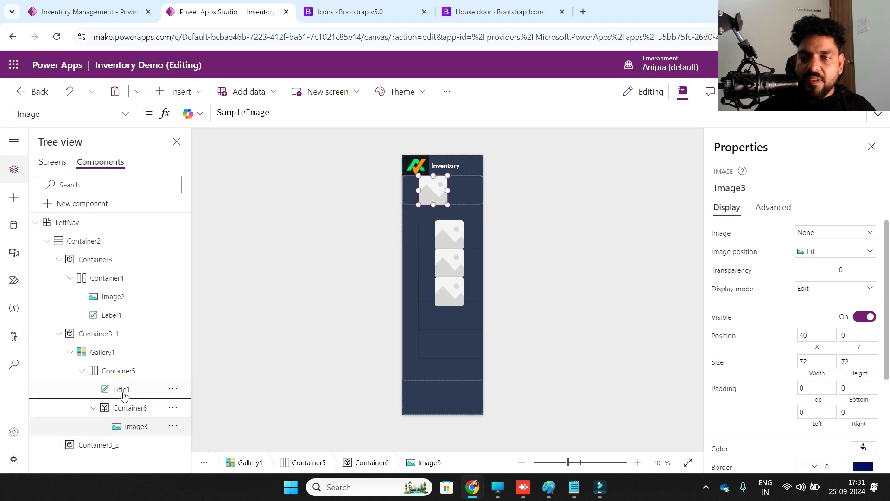
Step: Insert a second plain container inside Container5 and move the Title1 label into it
{"action": "left_click", "coordinate": [123, 392]}
{"action": "left_click", "coordinate": [181, 91]}
{"action": "left_click", "coordinate": [202, 118]}
{"action": "type", "text": "cont"}
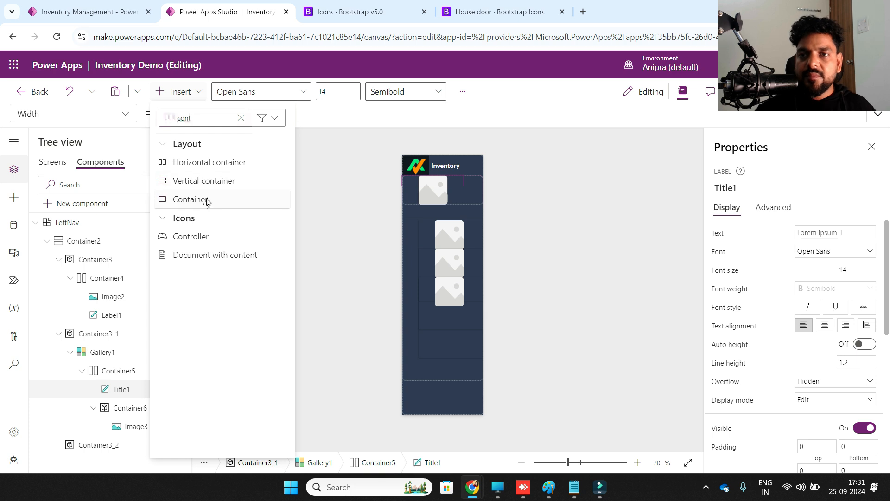
{"action": "left_click", "coordinate": [207, 200]}
{"action": "left_click", "coordinate": [123, 389]}
{"action": "key", "text": "Delete"}
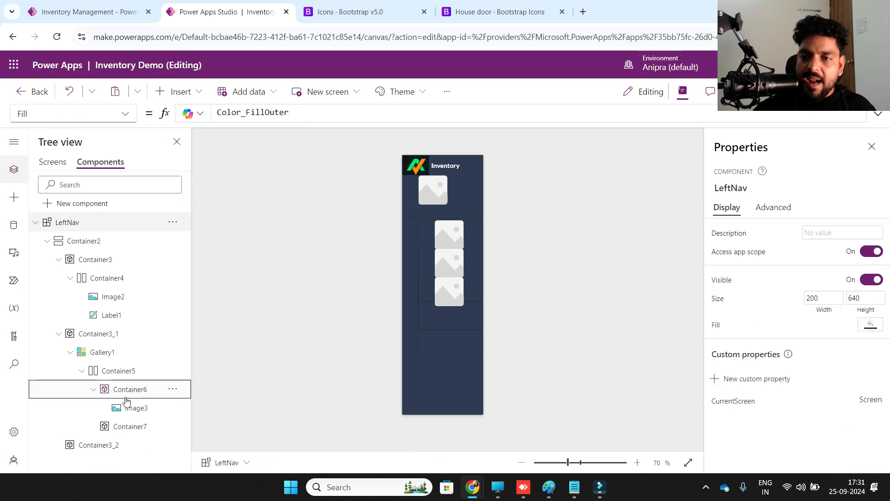
{"action": "left_click", "coordinate": [137, 427]}
{"action": "key", "text": "ctrl+v"}
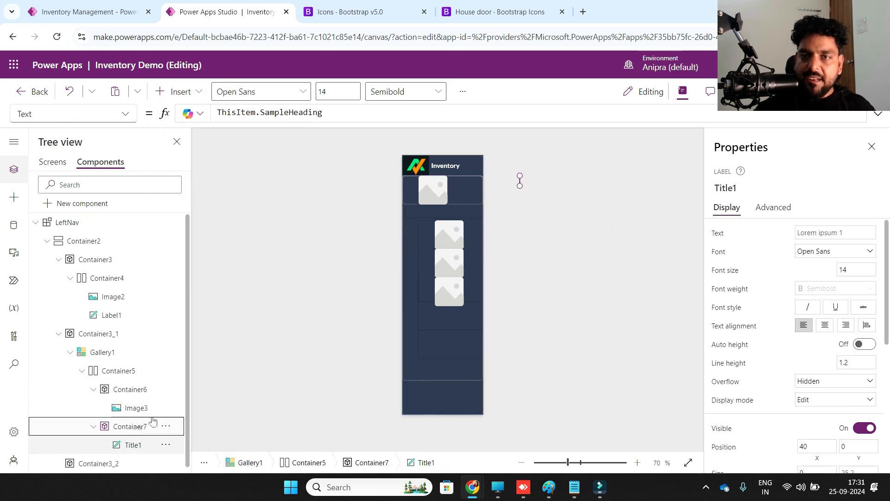
Step: Stretch Container6 and Container7 together, with minimum width and height of 0 and the drop shadow set to None
{"action": "left_click", "coordinate": [119, 395], "text": "ctrl"}
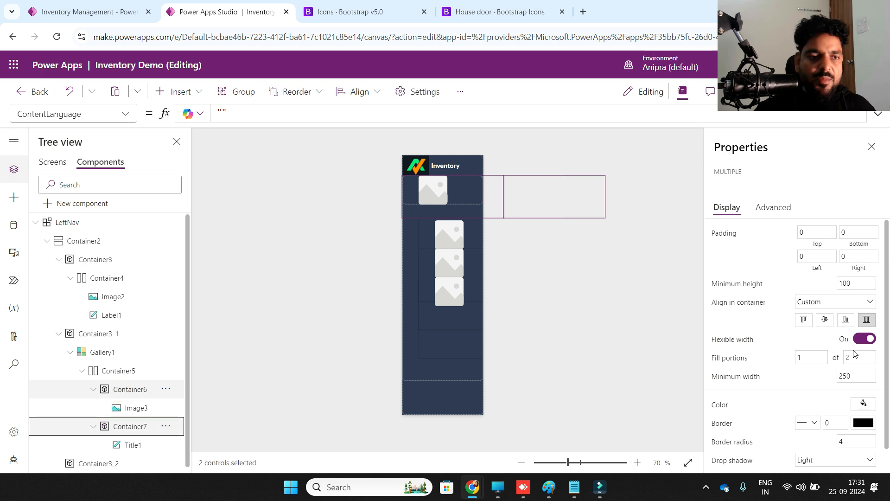
{"action": "left_click", "coordinate": [867, 325]}
{"action": "double_click", "coordinate": [856, 376]}
{"action": "type", "text": "0"}
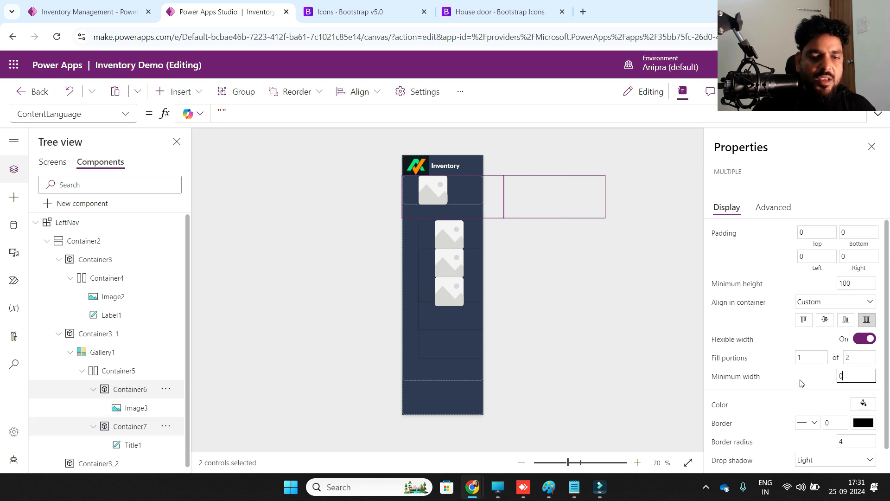
{"action": "left_click", "coordinate": [792, 388]}
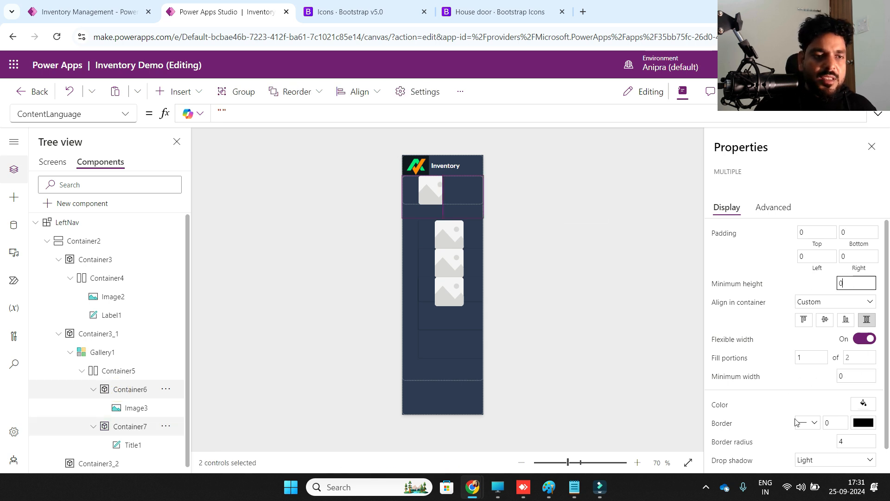
{"action": "scroll", "coordinate": [802, 429], "scroll_direction": "down", "scroll_amount": 1}
{"action": "left_click", "coordinate": [806, 434]}
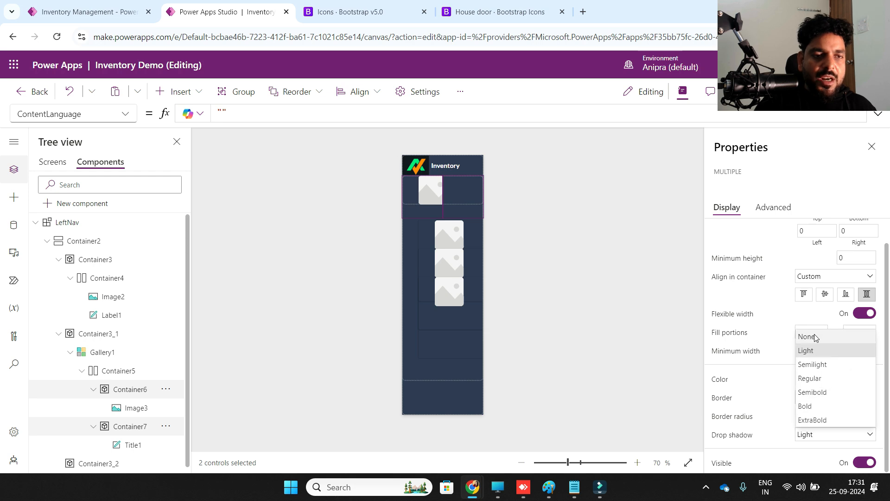
{"action": "left_click", "coordinate": [816, 338]}
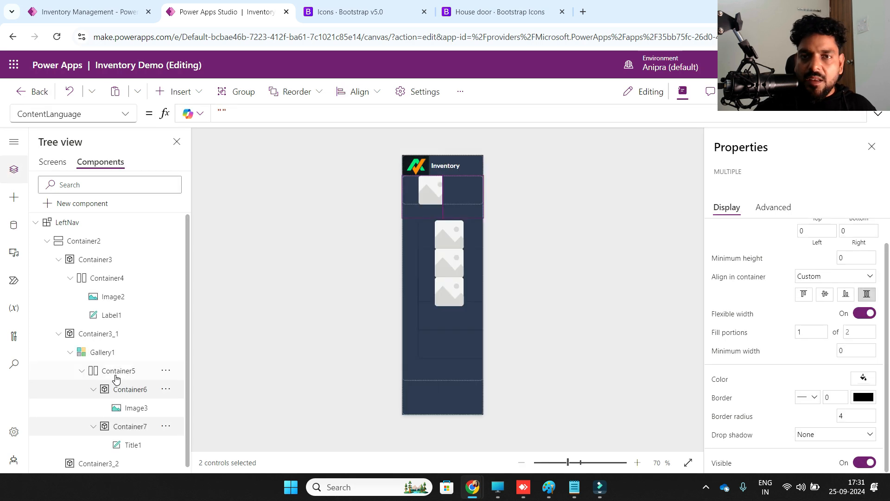
{"action": "left_click", "coordinate": [115, 376]}
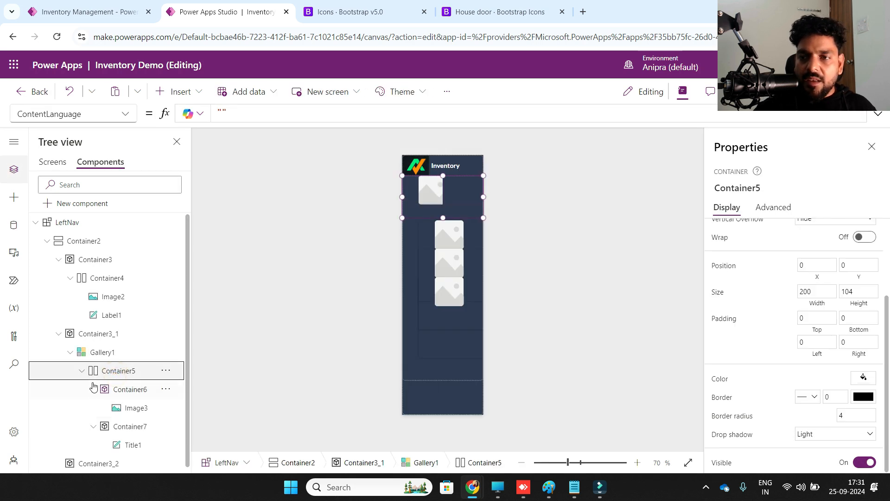
{"action": "left_click", "coordinate": [92, 385]}
{"action": "left_click", "coordinate": [82, 371]}
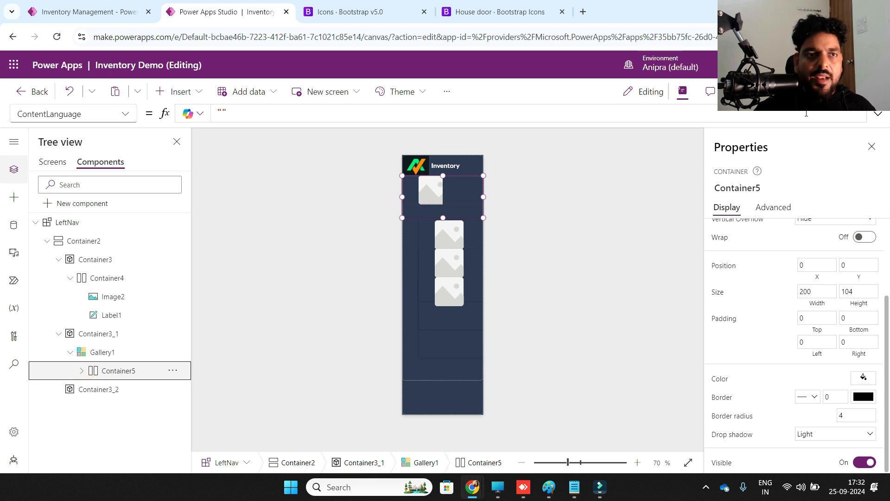
{"action": "left_click", "coordinate": [82, 371]}
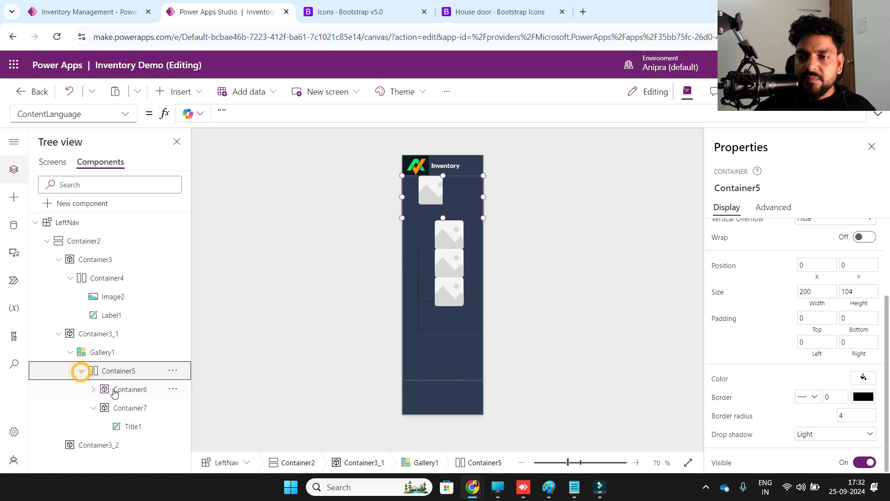
{"action": "left_click", "coordinate": [114, 392]}
{"action": "left_click", "coordinate": [115, 409]}
{"action": "left_click", "coordinate": [94, 408]}
{"action": "left_click", "coordinate": [94, 390]}
Step: Center Image3 horizontally in Container6 by setting its X formula to (Parent.Width-Self.Width)/2
{"action": "left_click", "coordinate": [102, 407]}
{"action": "scroll", "coordinate": [802, 330], "scroll_direction": "up", "scroll_amount": 3}
{"action": "left_click", "coordinate": [810, 352]}
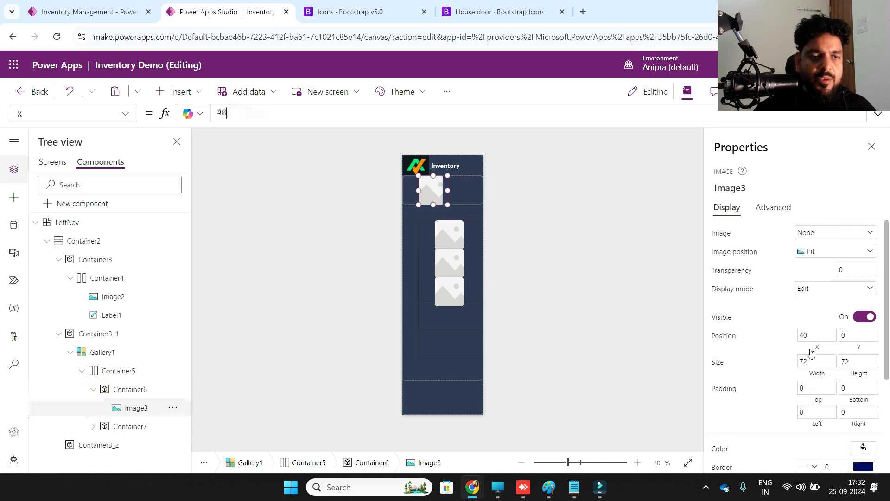
{"action": "left_click", "coordinate": [784, 361]}
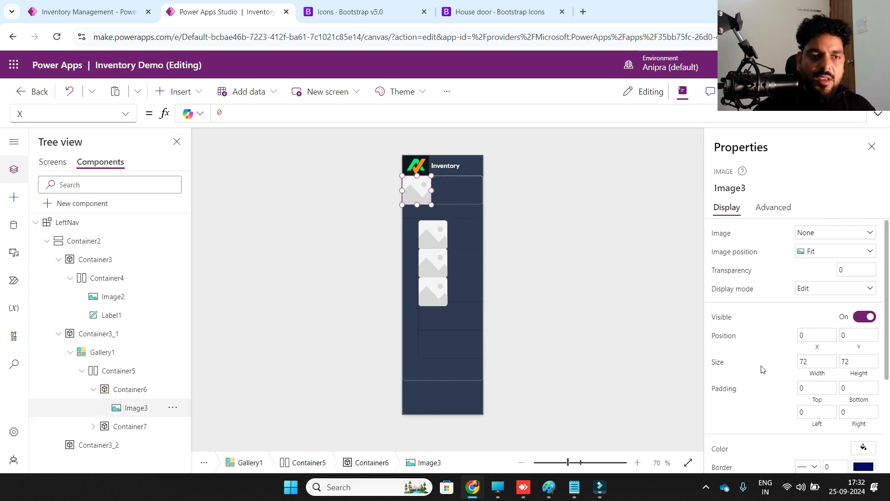
{"action": "left_click", "coordinate": [827, 348]}
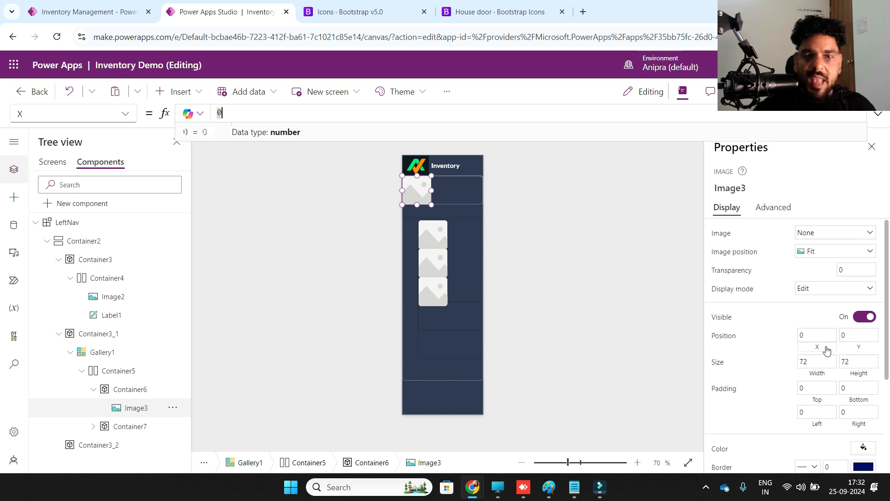
{"action": "type", "text": "(pare"}
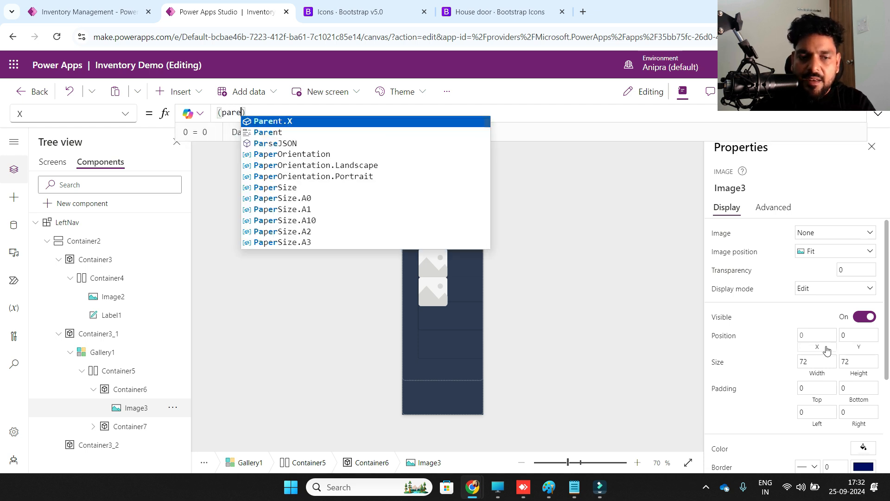
{"action": "key", "text": "Down"}
{"action": "key", "text": "Tab"}
{"action": "type", "text": ".width-self"}
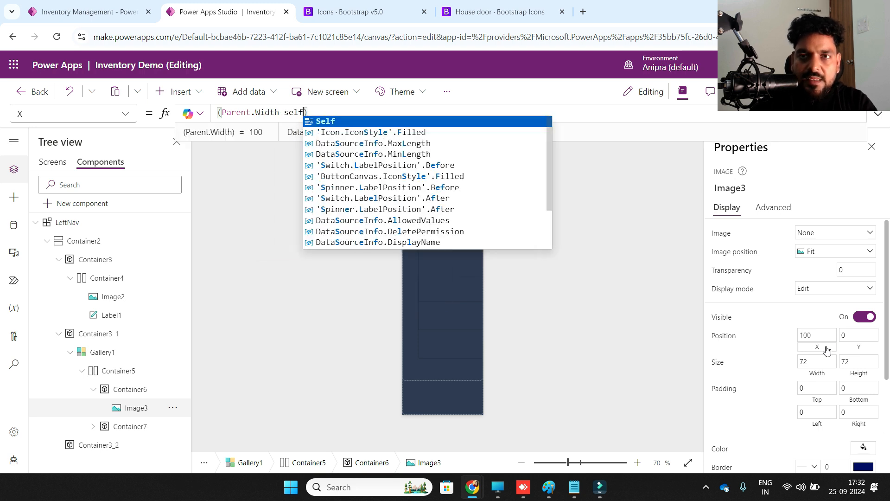
{"action": "key", "text": "Tab"}
{"action": "type", "text": ".w"}
{"action": "key", "text": "Tab"}
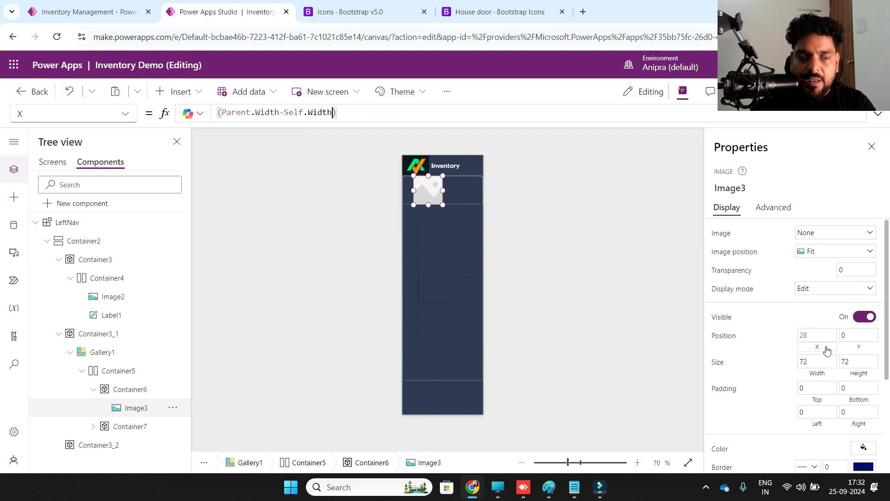
{"action": "key", "text": "End"}
{"action": "type", "text": "/2"}
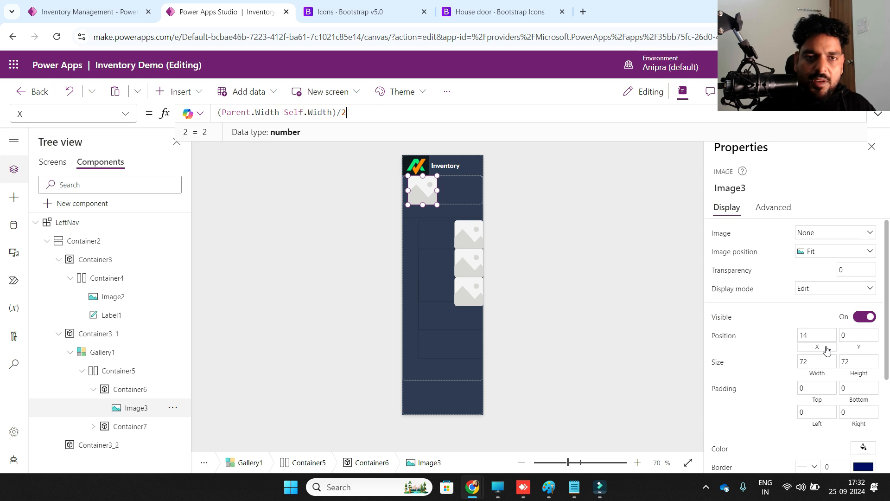
Step: Copy Image3's X formula into a new, empty Notepad tab for reuse and return to Power Apps
{"action": "key", "text": "ctrl+a"}
{"action": "key", "text": "ctrl+c"}
{"action": "left_click", "coordinate": [574, 496]}
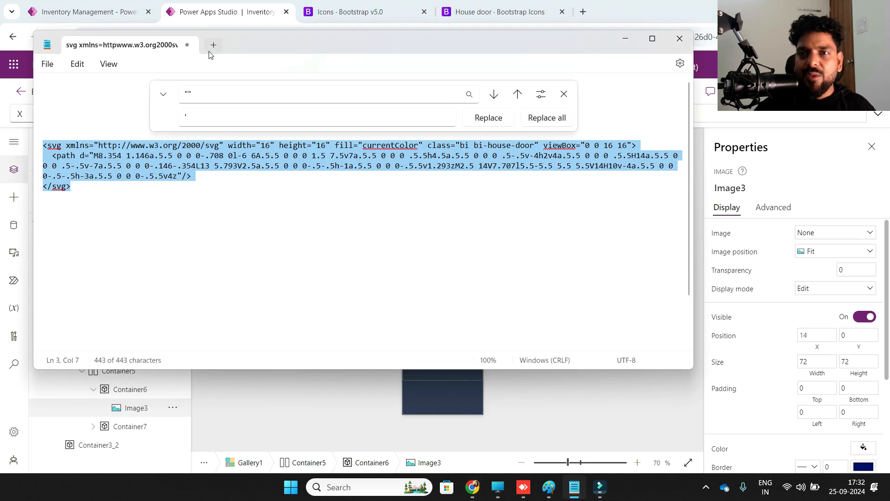
{"action": "left_click", "coordinate": [214, 44]}
{"action": "left_click", "coordinate": [565, 95]}
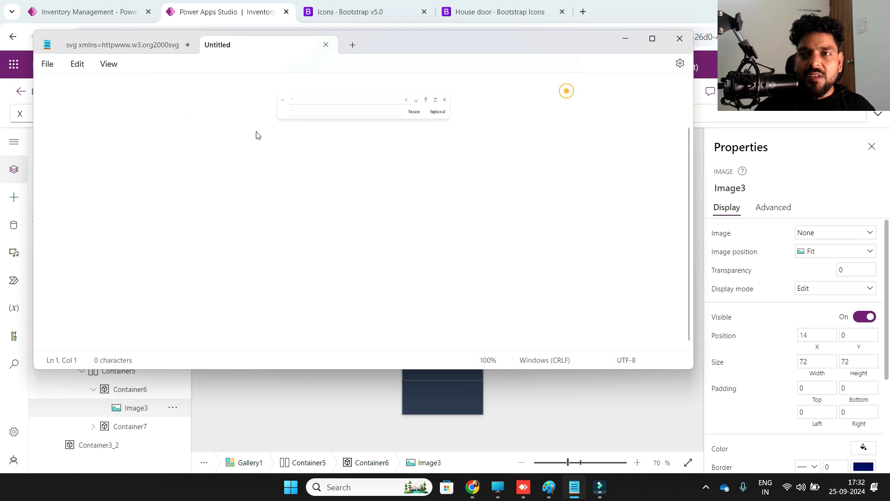
{"action": "key", "text": "ctrl+v"}
{"action": "key", "text": "alt+Tab"}
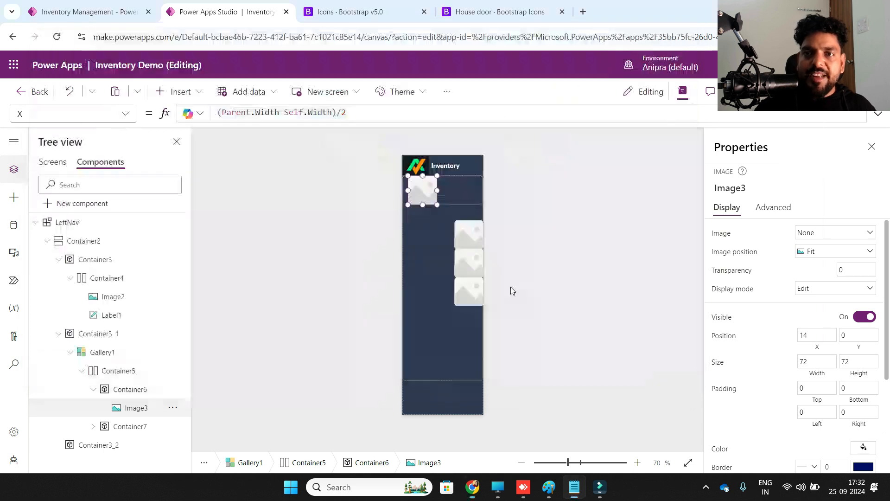
Step: Center Image3 vertically in Container6 by setting its Y formula to (Parent.Height-Self.Height)/2
{"action": "left_click", "coordinate": [855, 353]}
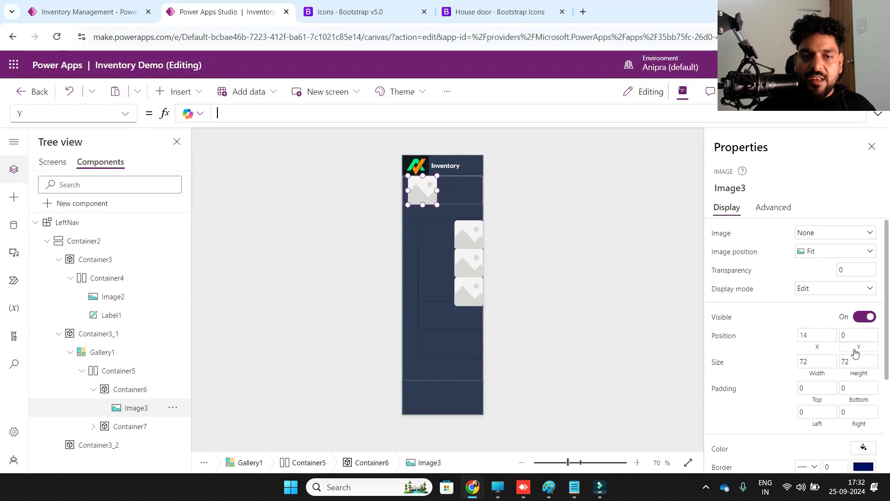
{"action": "type", "text": "(pare"}
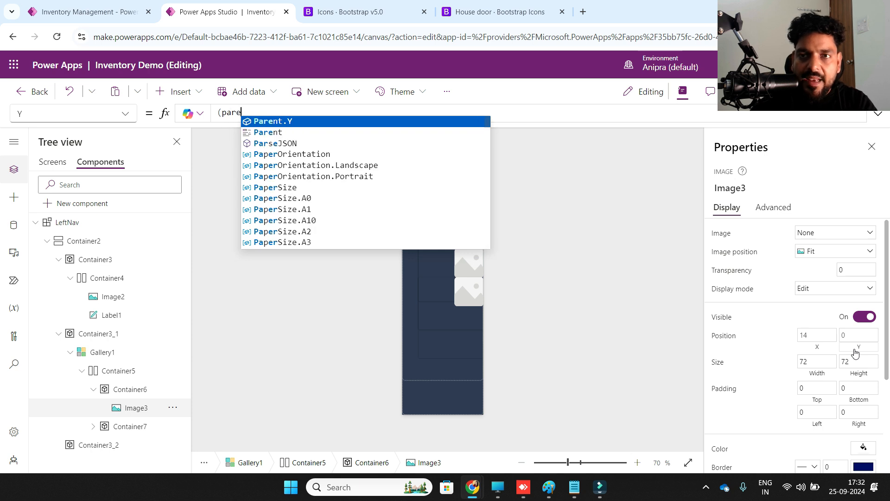
{"action": "type", "text": "nt.Height"}
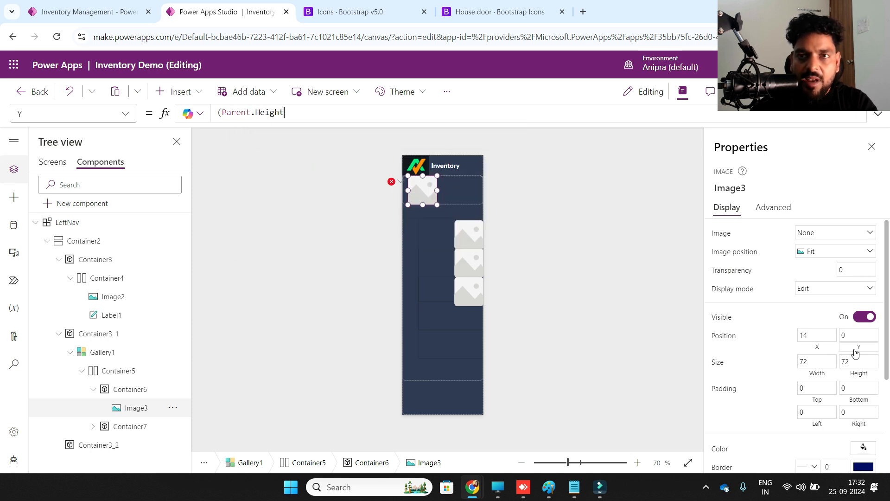
{"action": "type", "text": "-self"}
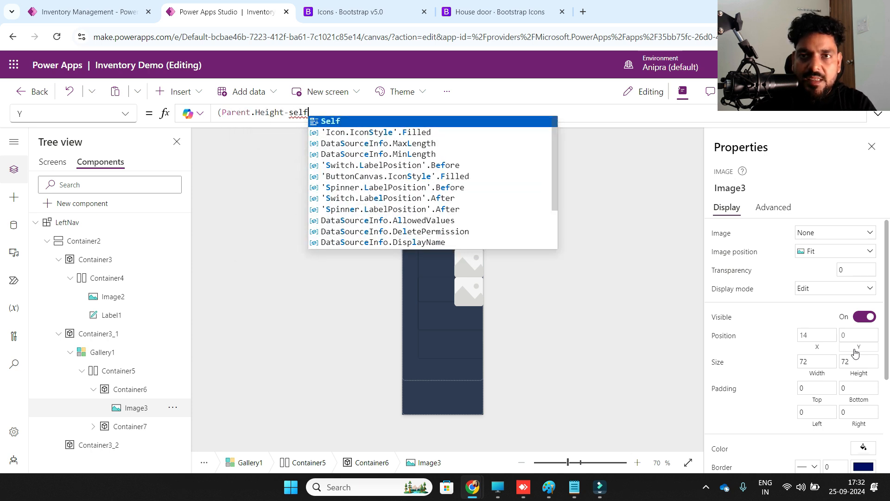
{"action": "type", "text": ".height)/2"}
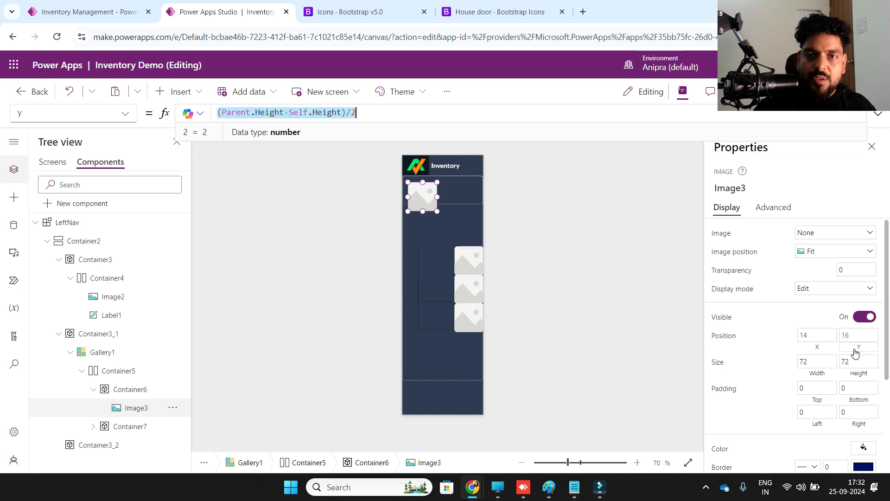
Step: Add the formula (Parent.Height-Self.Height)/2 to the Notepad notes and return to Power Apps
{"action": "key", "text": "alt+Tab"}
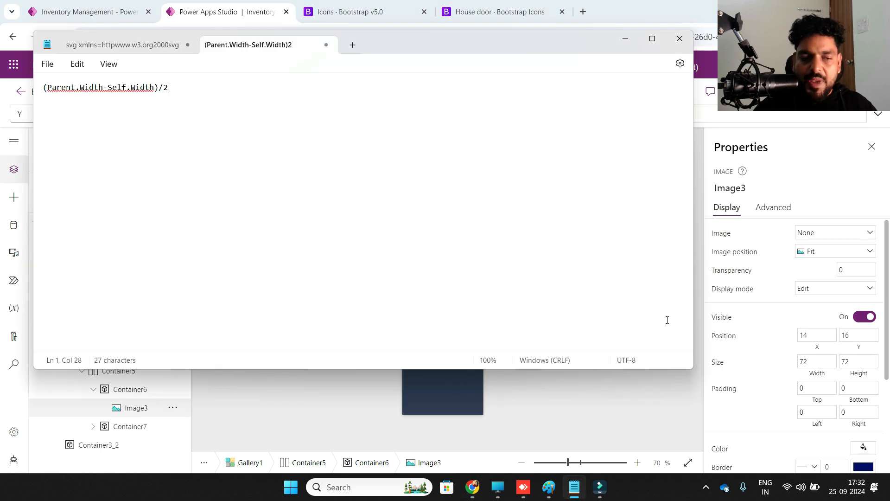
{"action": "type", "text": "(Parent.Height-Self.Height)/2"}
{"action": "key", "text": "alt+Tab"}
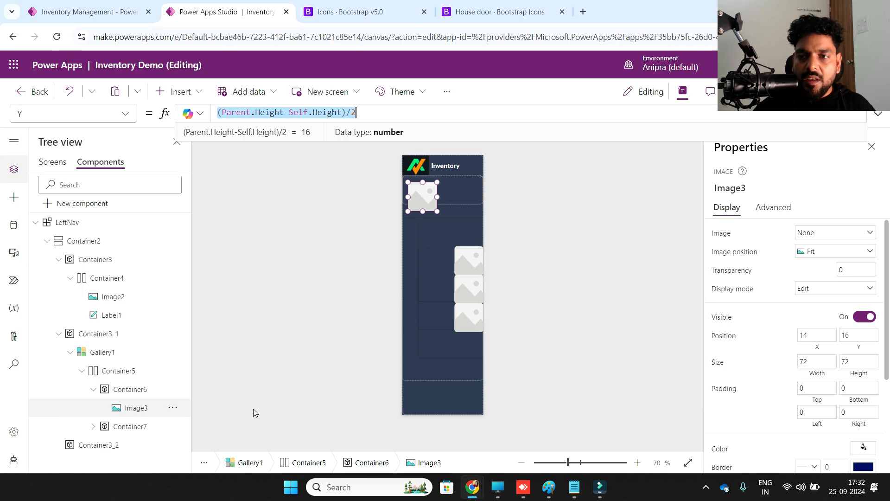
Step: Center Title1 vertically in Container7 by copying (Parent.Height-Self.Height)/2 from Notepad into its Y formula
{"action": "left_click", "coordinate": [133, 408]}
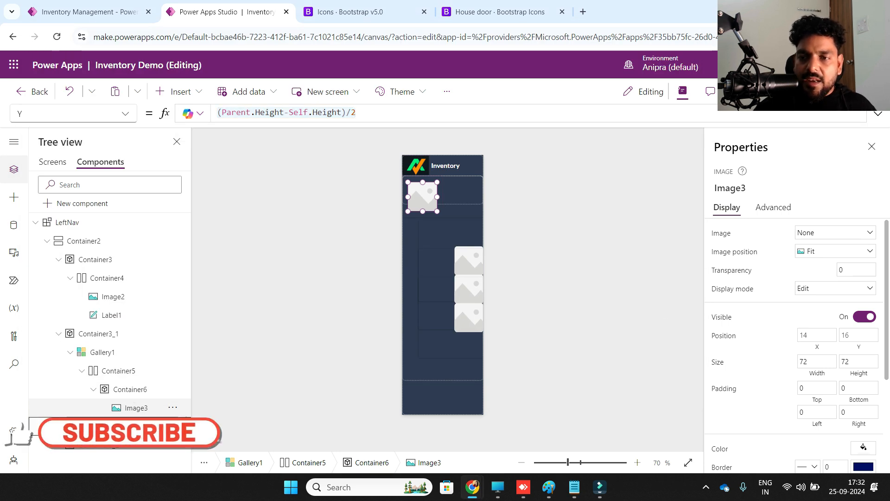
{"action": "scroll", "coordinate": [134, 412], "scroll_direction": "down", "scroll_amount": 1}
{"action": "left_click", "coordinate": [134, 439]}
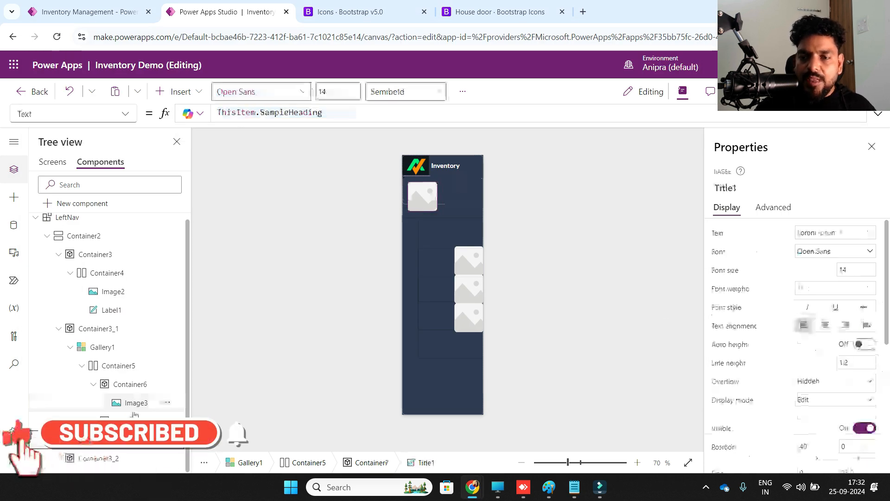
{"action": "key", "text": "alt+Tab"}
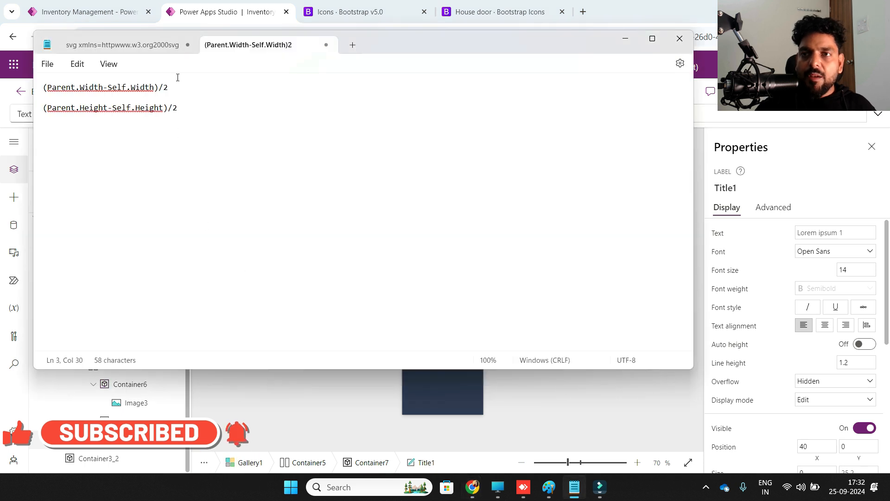
{"action": "triple_click", "coordinate": [183, 106]}
{"action": "key", "text": "ctrl+c"}
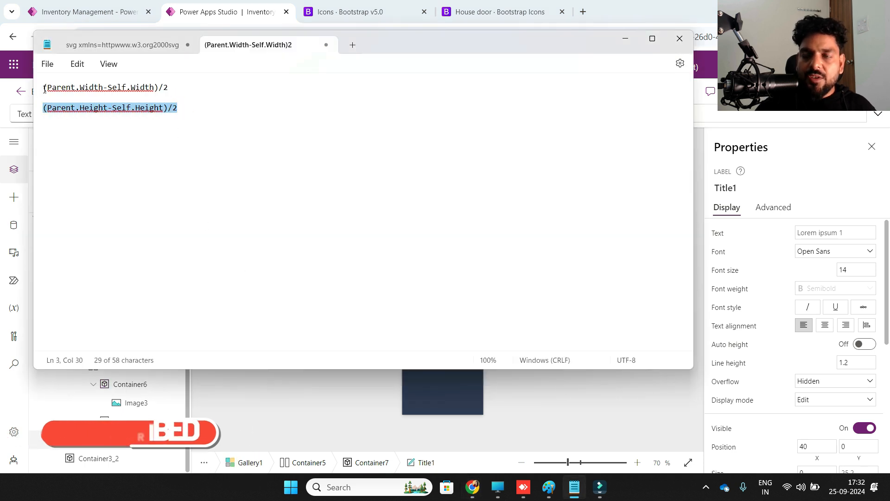
{"action": "key", "text": "alt+Tab"}
{"action": "scroll", "coordinate": [869, 326], "scroll_direction": "down", "scroll_amount": 4}
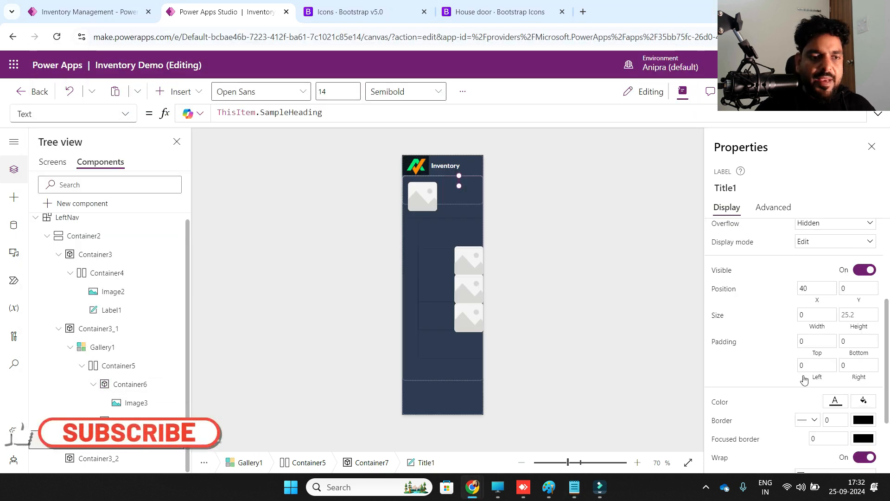
{"action": "left_click", "coordinate": [858, 274]}
{"action": "key", "text": "ctrl+v"}
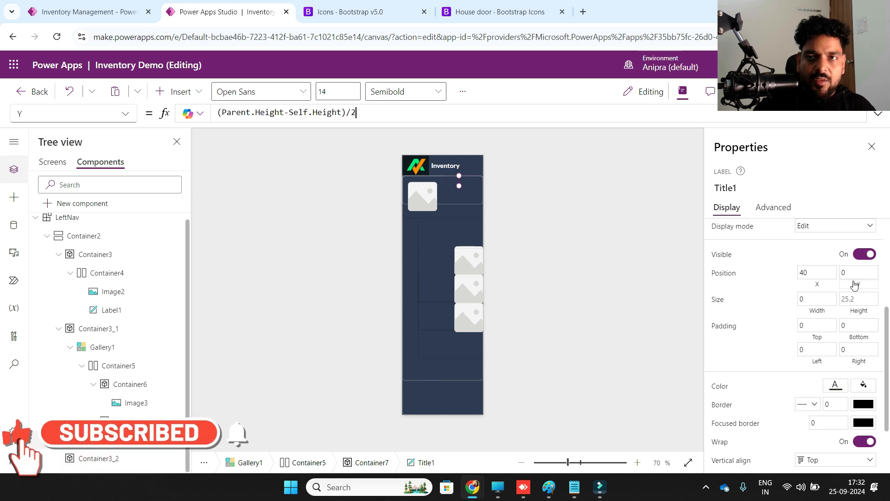
Step: Center Title1 horizontally in Container7 by copying (Parent.Width-Self.Width)/2 from Notepad into its X formula
{"action": "key", "text": "alt+Tab"}
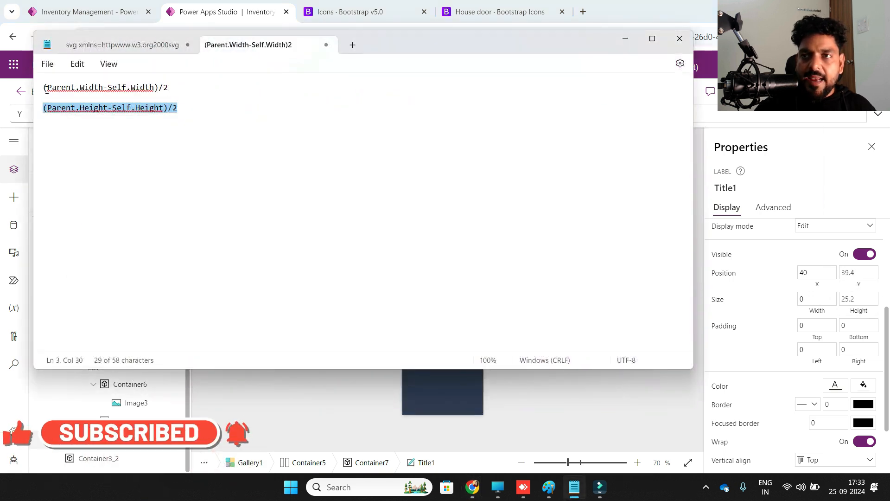
{"action": "left_click", "coordinate": [39, 93]}
{"action": "key", "text": "ctrl+c"}
{"action": "key", "text": "alt+Tab"}
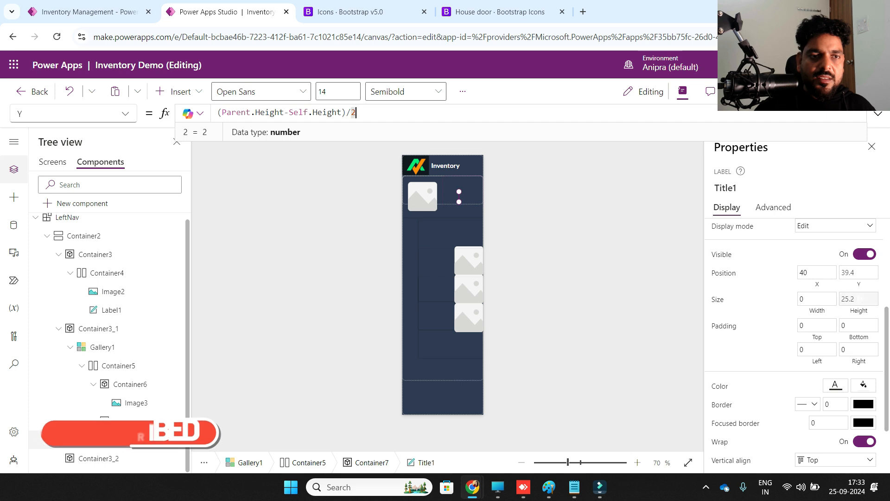
{"action": "left_click", "coordinate": [816, 287]}
{"action": "key", "text": "ctrl+v"}
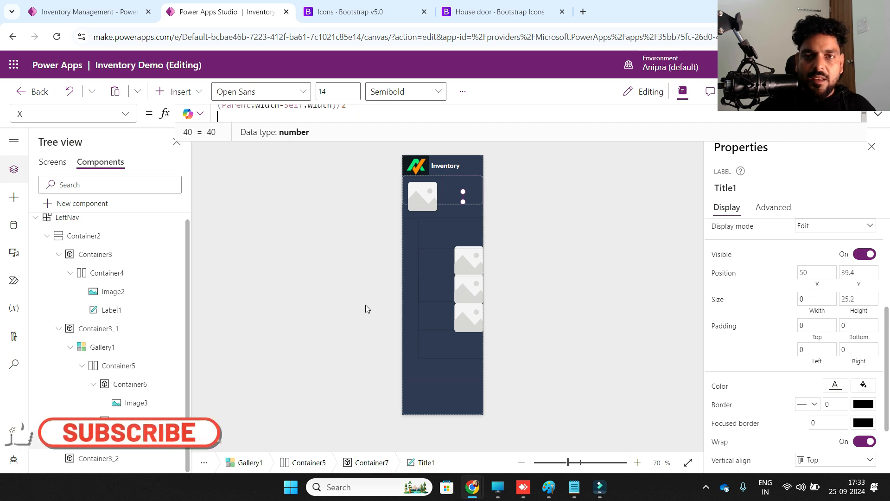
{"action": "left_click", "coordinate": [121, 384]}
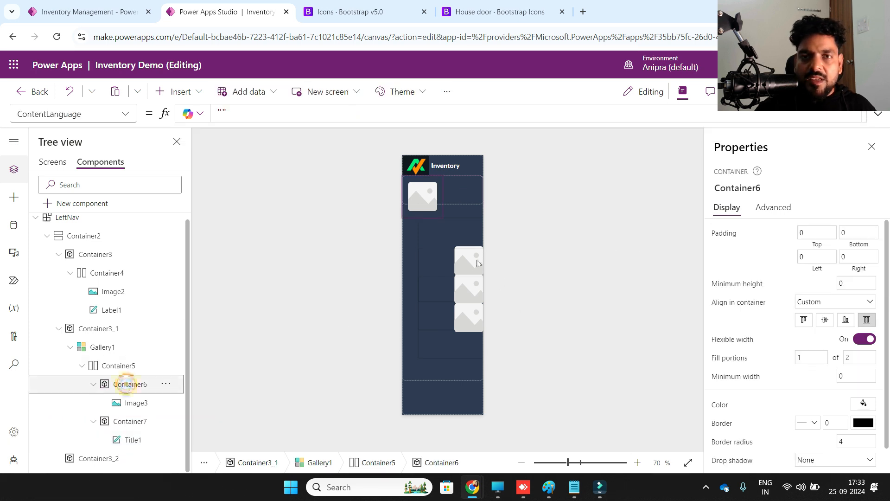
{"action": "scroll", "coordinate": [715, 346], "scroll_direction": "down", "scroll_amount": 1}
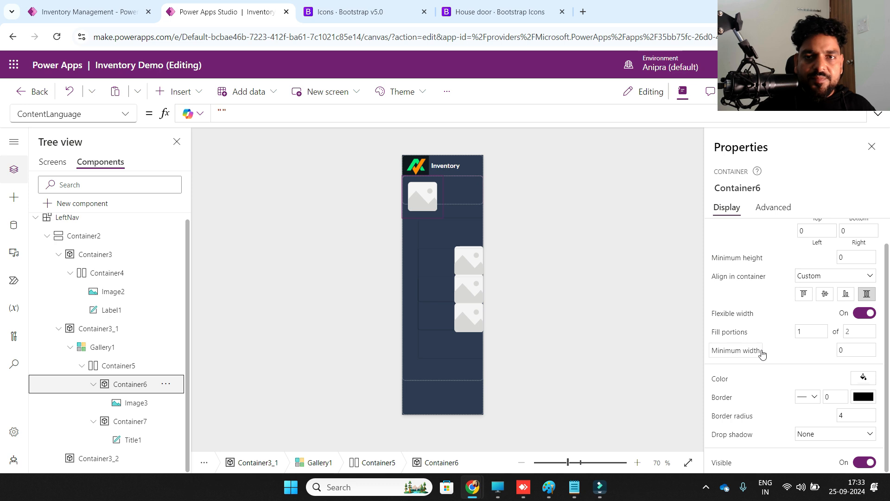
{"action": "scroll", "coordinate": [793, 320], "scroll_direction": "up", "scroll_amount": 1}
{"action": "scroll", "coordinate": [779, 318], "scroll_direction": "down", "scroll_amount": 1}
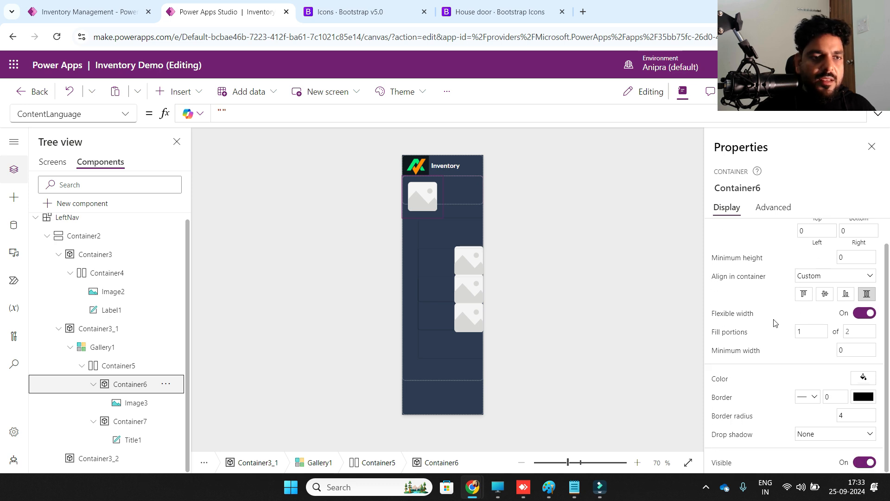
{"action": "scroll", "coordinate": [776, 342], "scroll_direction": "up", "scroll_amount": 1}
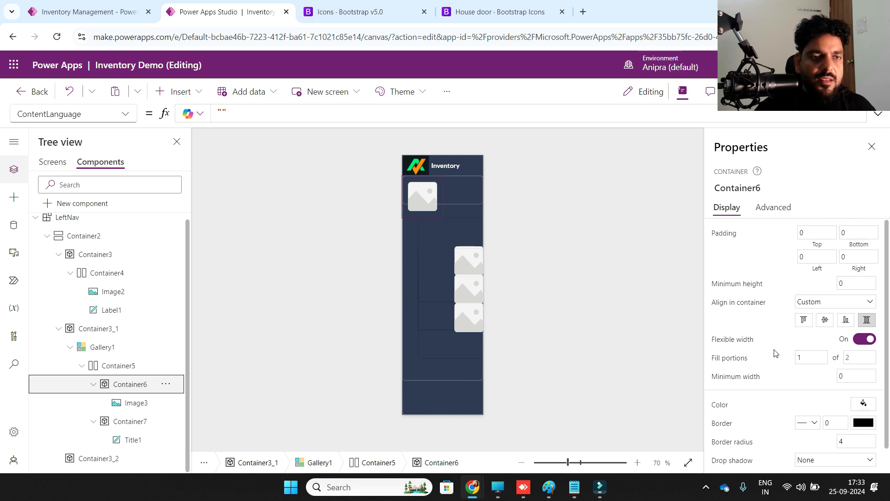
Step: Set the width of Container5 in Gallery1 to the formula Parent.TemplateWidth
{"action": "left_click", "coordinate": [116, 369]}
{"action": "scroll", "coordinate": [769, 333], "scroll_direction": "down", "scroll_amount": 4}
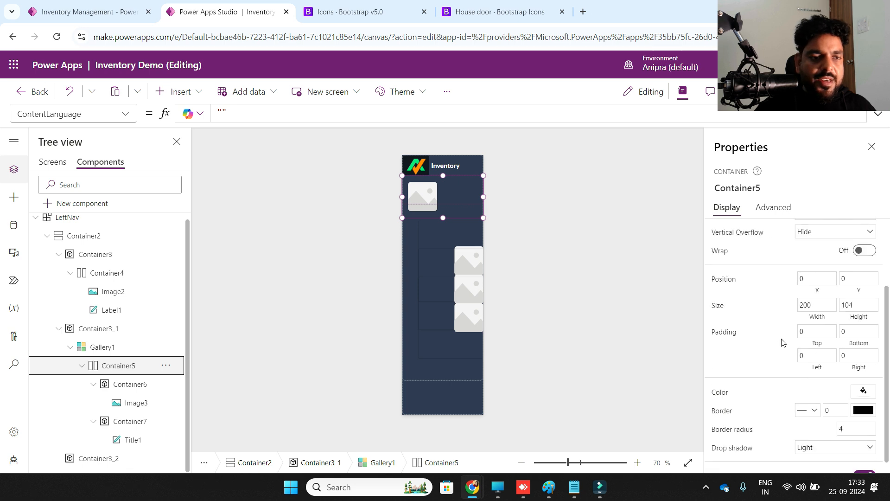
{"action": "left_click", "coordinate": [814, 308]}
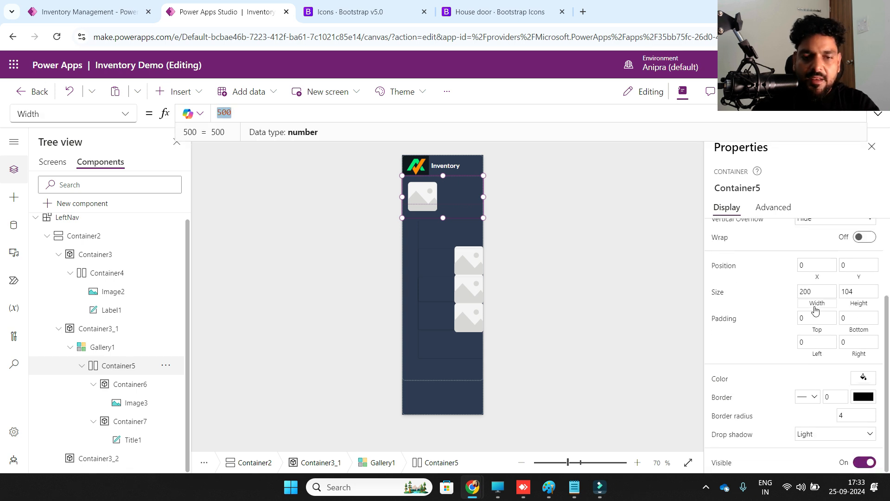
{"action": "type", "text": "pare"}
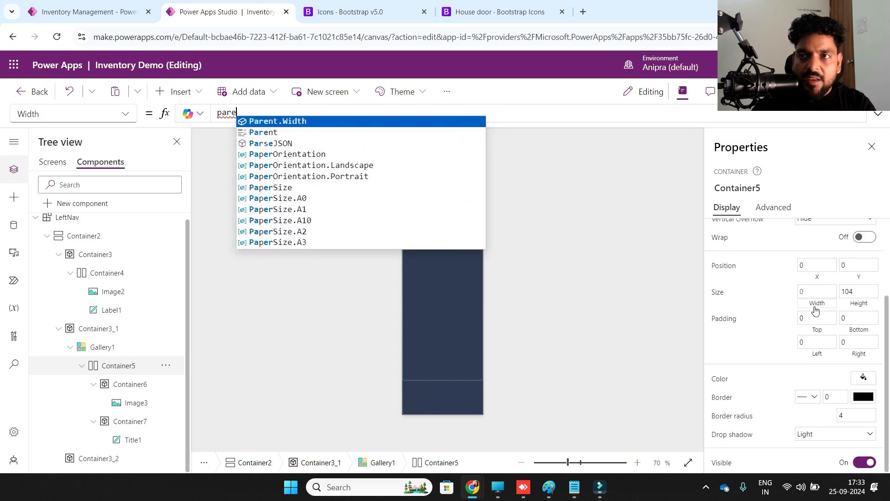
{"action": "key", "text": "Down"}
{"action": "key", "text": "Tab"}
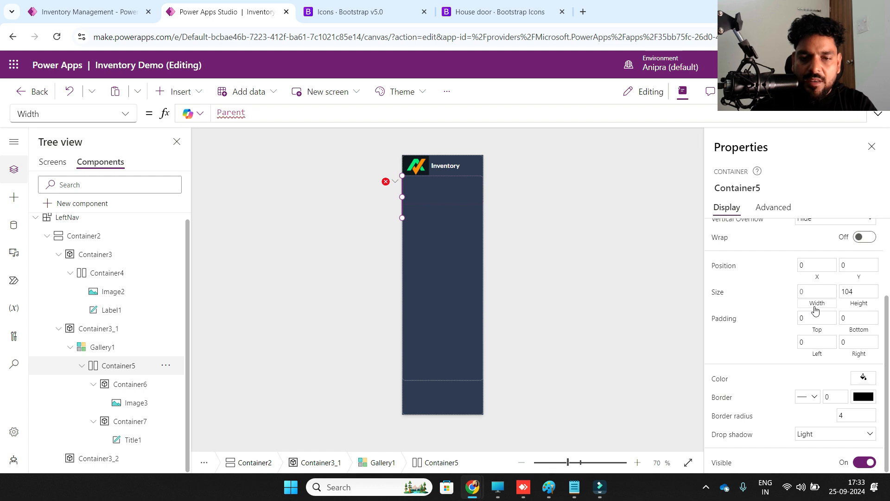
{"action": "type", "text": ".temp"}
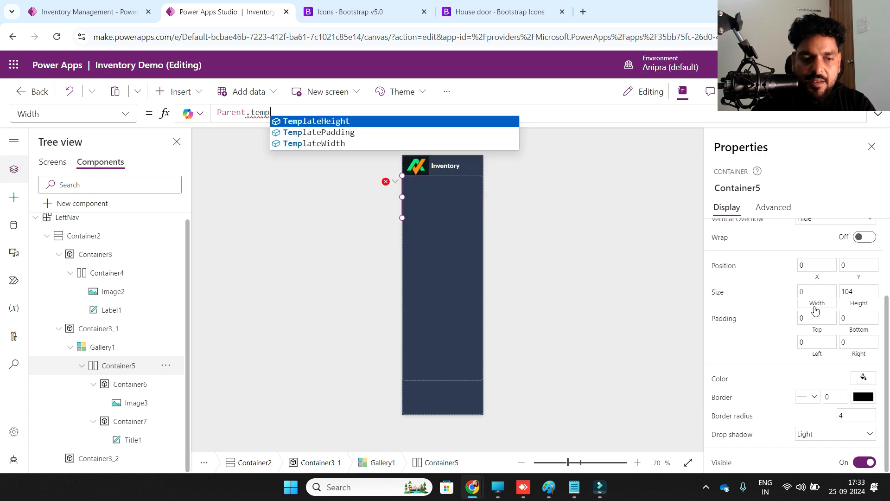
{"action": "key", "text": "Down"}
{"action": "key", "text": "Down"}
{"action": "key", "text": "Tab"}
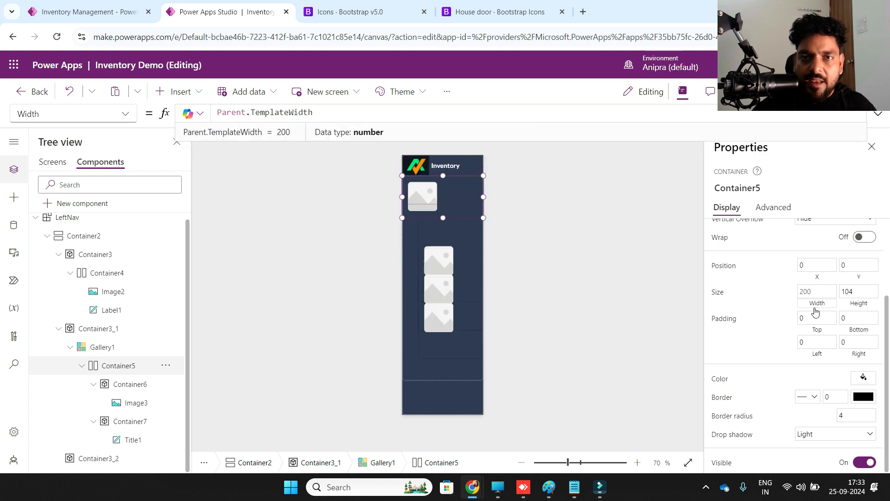
Step: Set Container5's height to the formula Parent.TemplateHeight
{"action": "left_click", "coordinate": [868, 306]}
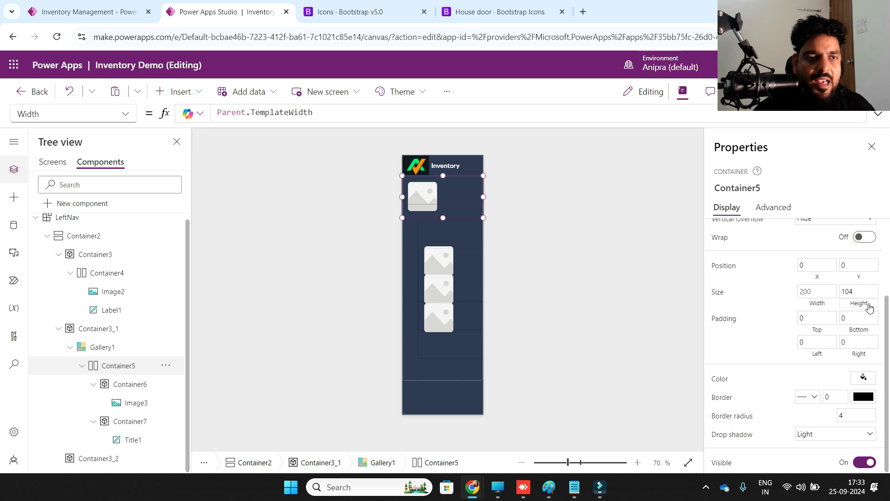
{"action": "type", "text": "pare"}
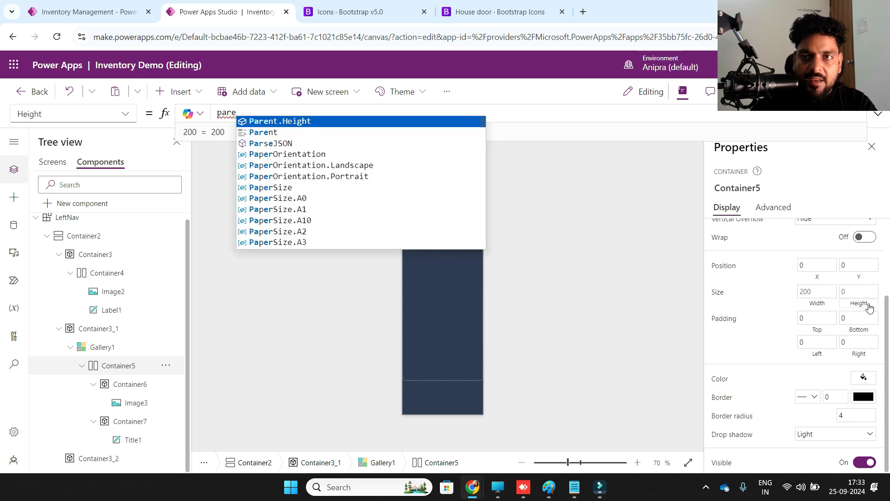
{"action": "type", "text": "nt.Hei"}
{"action": "key", "text": "BackSpace"}
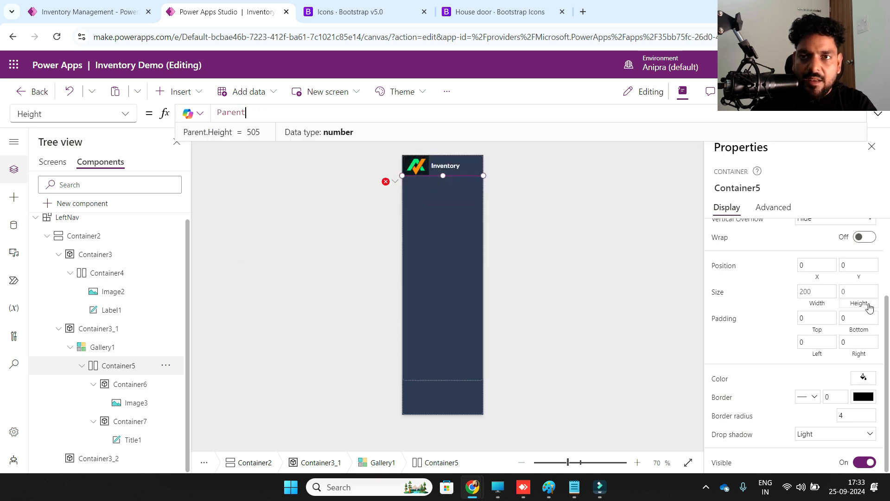
{"action": "type", "text": ".TemplateHeight"}
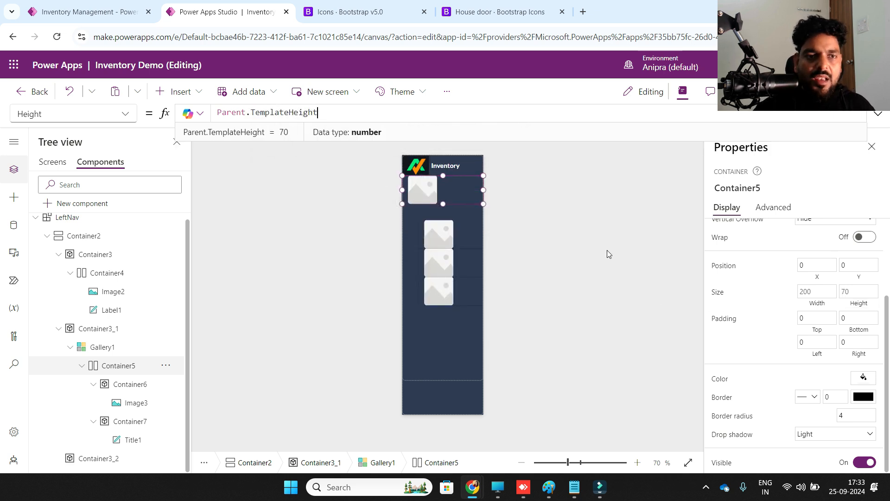
Step: Set the height of Image3 in Container6 to the formula Parent.Height*40%
{"action": "left_click", "coordinate": [128, 389]}
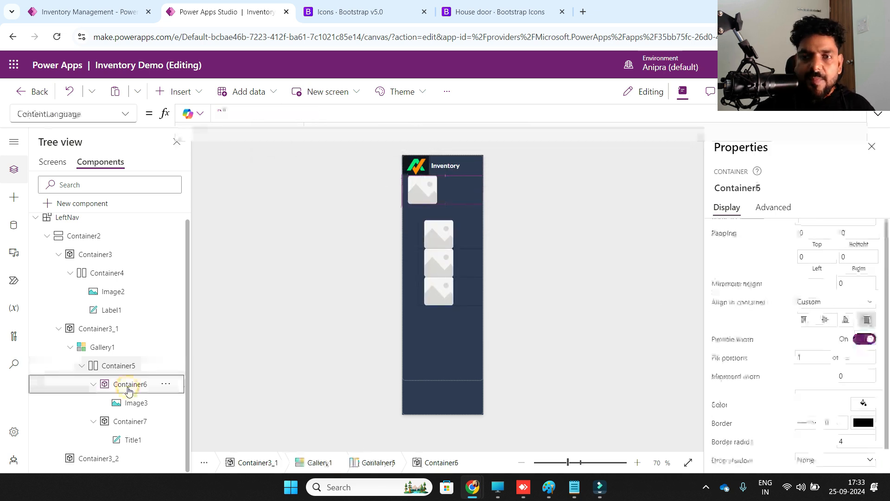
{"action": "left_click", "coordinate": [130, 403]}
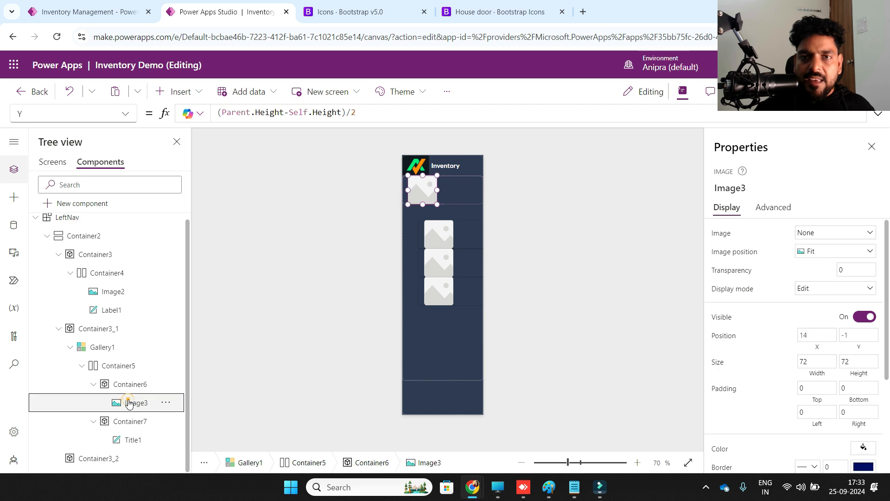
{"action": "left_click", "coordinate": [138, 439]}
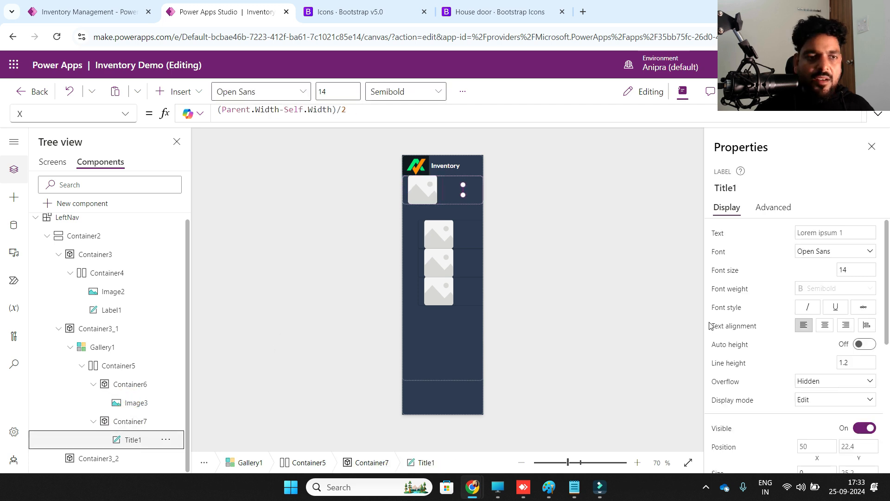
{"action": "left_click", "coordinate": [136, 403]}
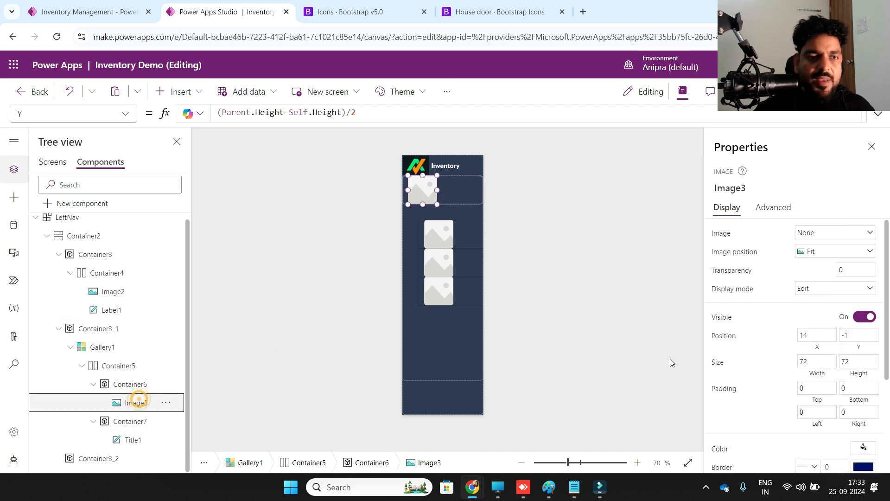
{"action": "left_click", "coordinate": [846, 373]}
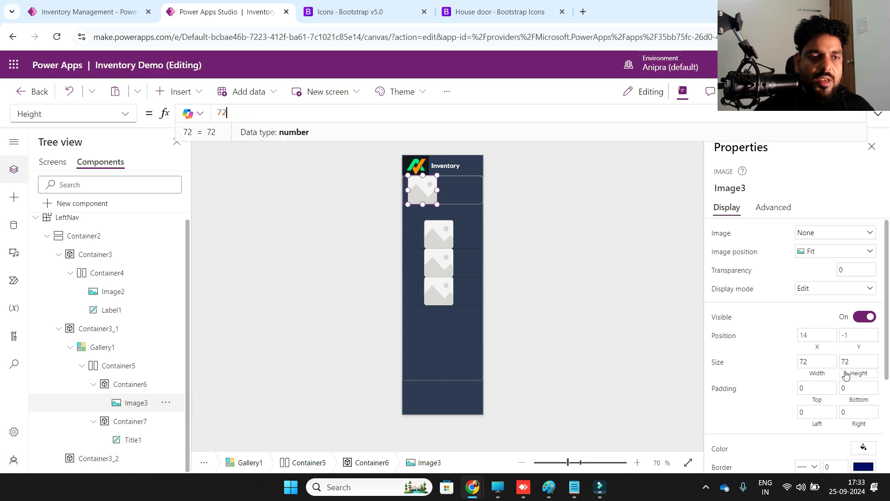
{"action": "type", "text": "Parent.Height"}
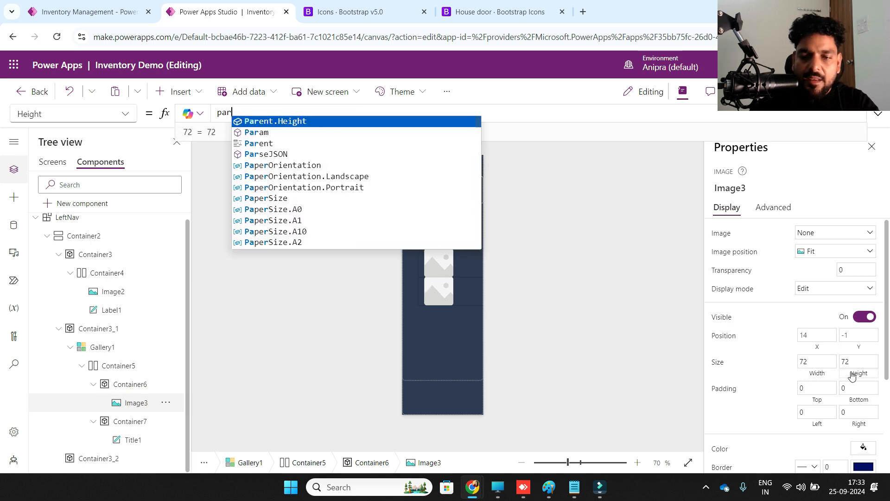
{"action": "type", "text": "(6"}
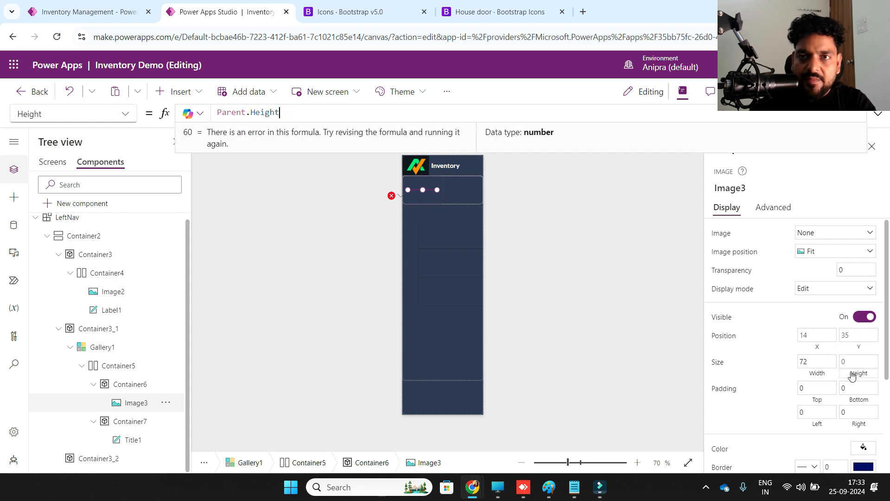
{"action": "type", "text": "*"}
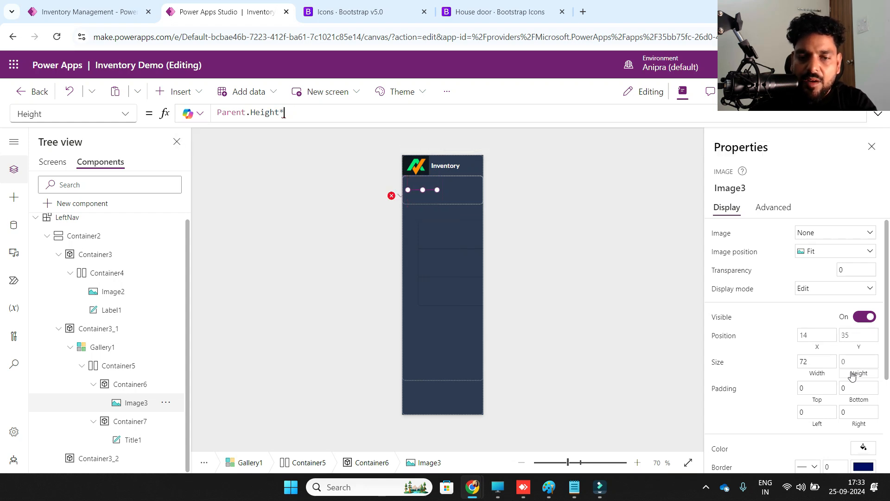
{"action": "type", "text": "40%"}
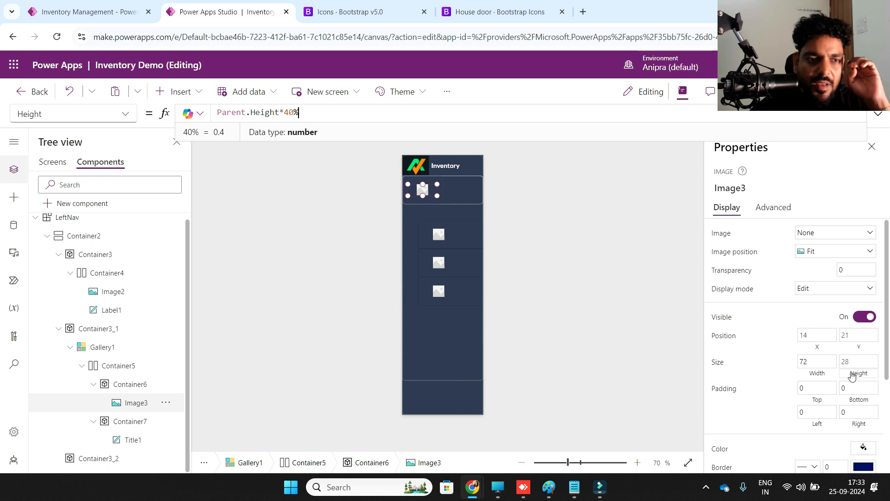
{"action": "key", "text": "ctrl+a"}
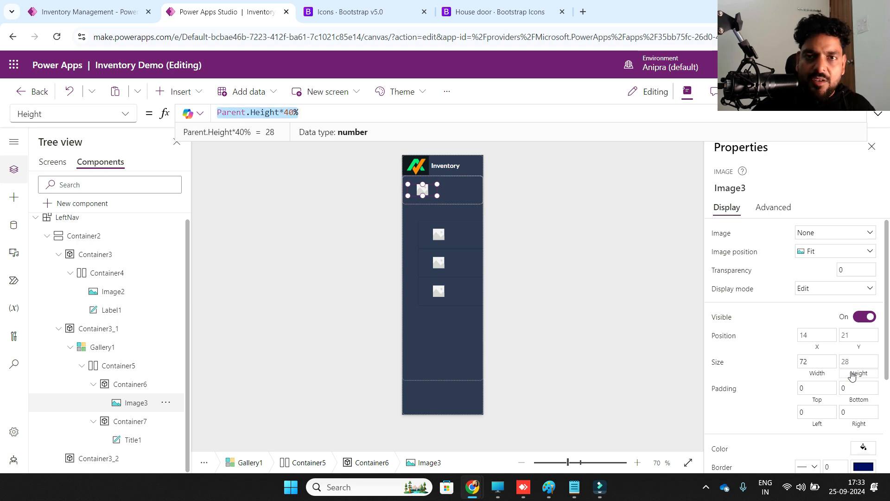
Step: Make Image3 square by setting its width to the formula Self.Height
{"action": "left_click", "coordinate": [815, 379]}
{"action": "type", "text": "self.Height"}
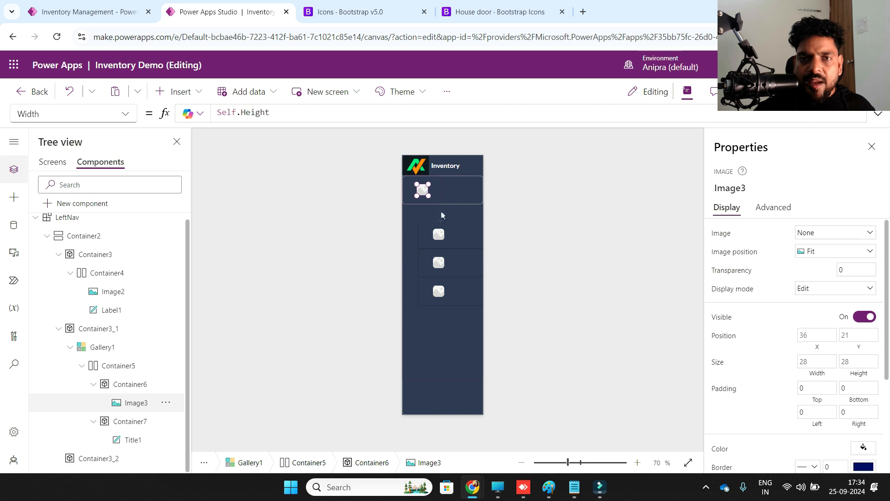
{"action": "left_click", "coordinate": [413, 39]}
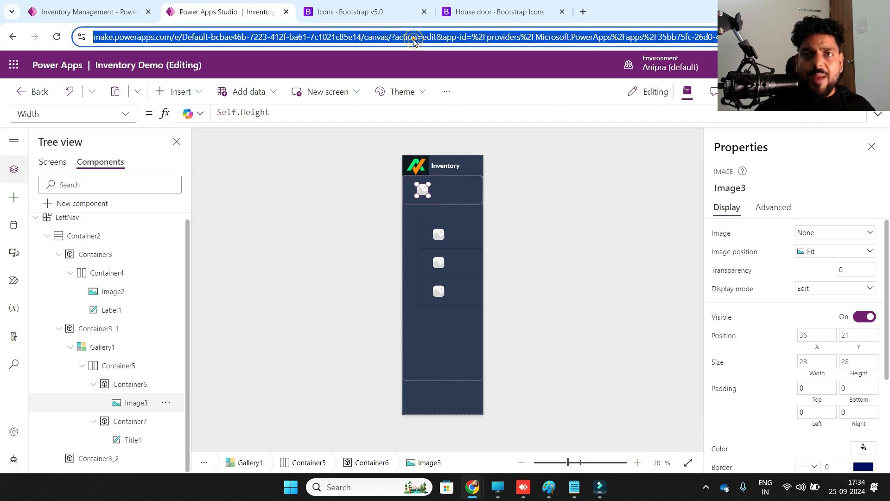
Step: Reload the Inventory Demo app, skip the welcome message, and override the read-only mode to regain editing control
{"action": "key", "text": "Return"}
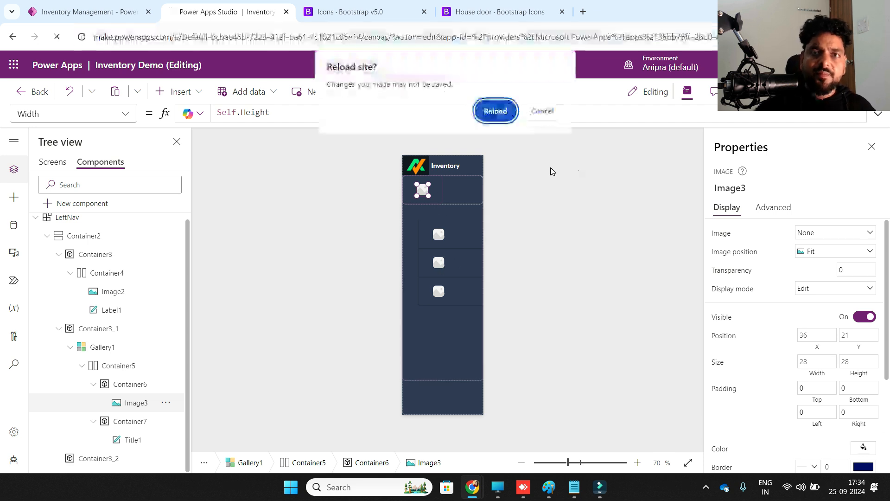
{"action": "left_click", "coordinate": [497, 111]}
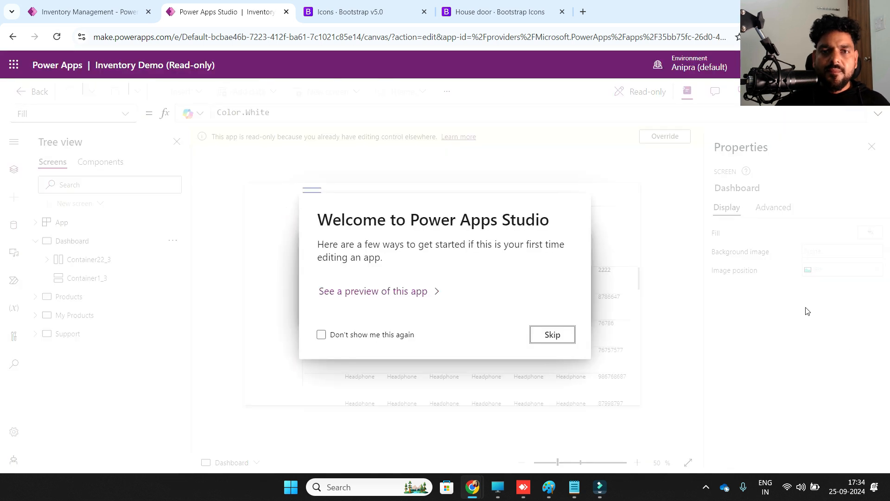
{"action": "left_click", "coordinate": [552, 335]}
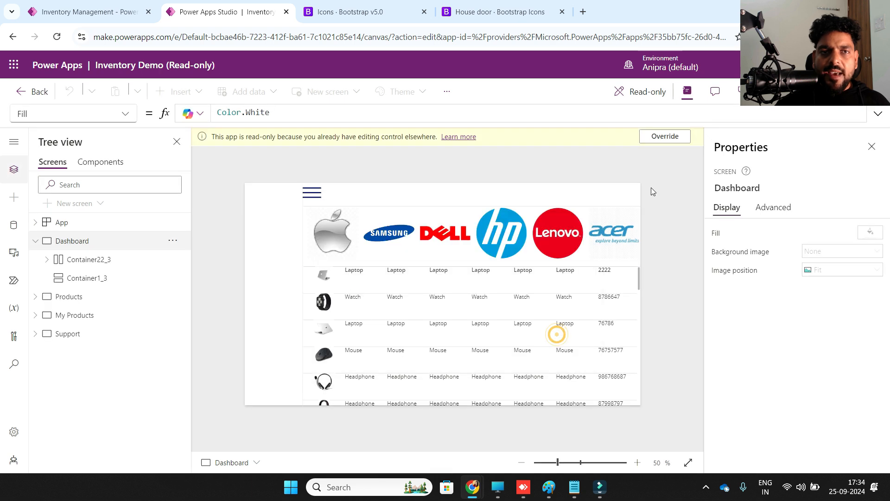
{"action": "left_click", "coordinate": [666, 136]}
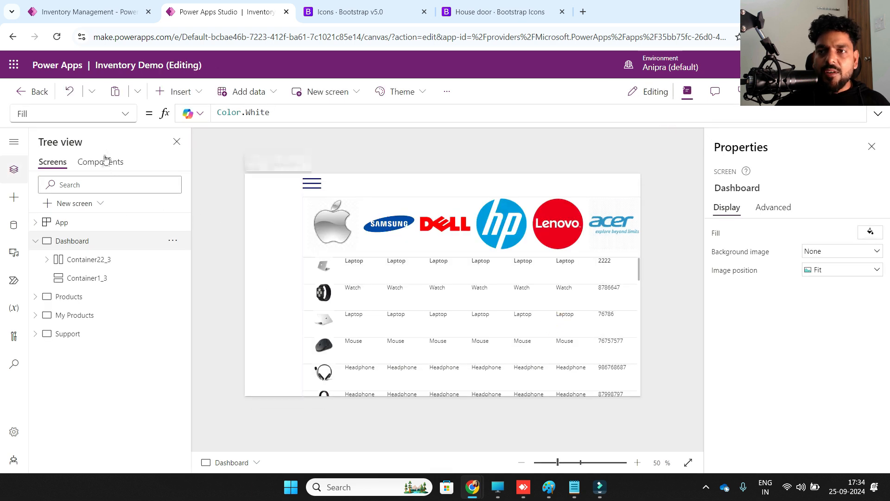
Step: Set the X position of Container2 in the LeftNav component to 0
{"action": "left_click", "coordinate": [101, 160]}
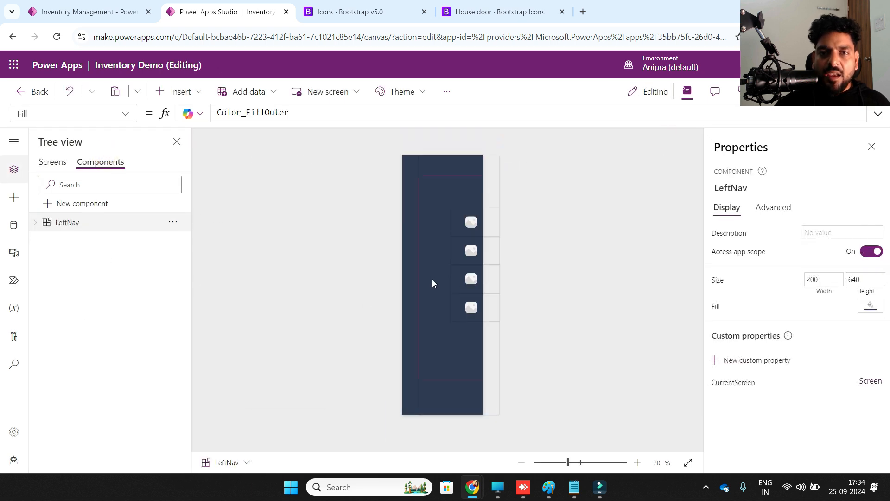
{"action": "left_click", "coordinate": [37, 223]}
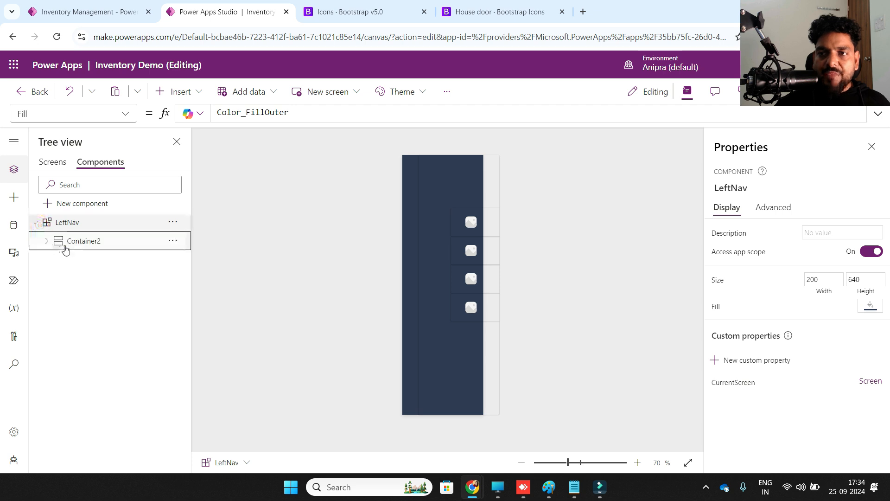
{"action": "left_click", "coordinate": [60, 242]}
{"action": "left_click", "coordinate": [50, 242]}
{"action": "left_click", "coordinate": [95, 259]}
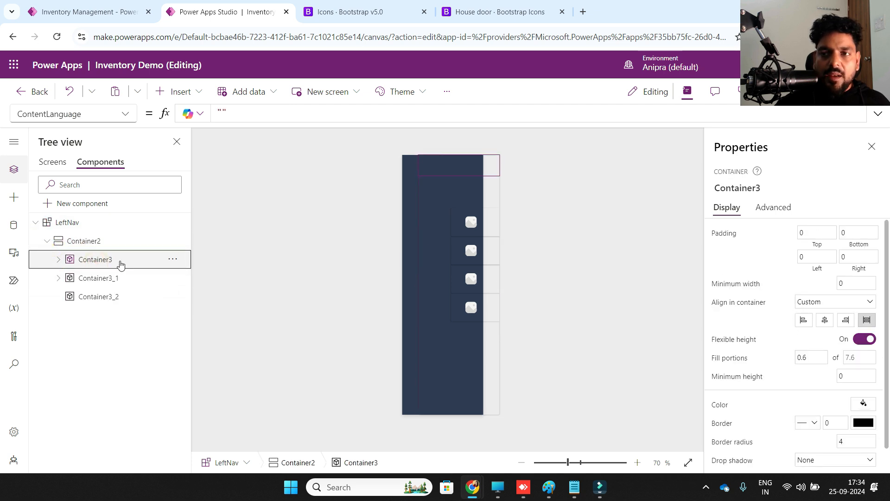
{"action": "left_click", "coordinate": [83, 240]}
{"action": "left_click", "coordinate": [816, 372]}
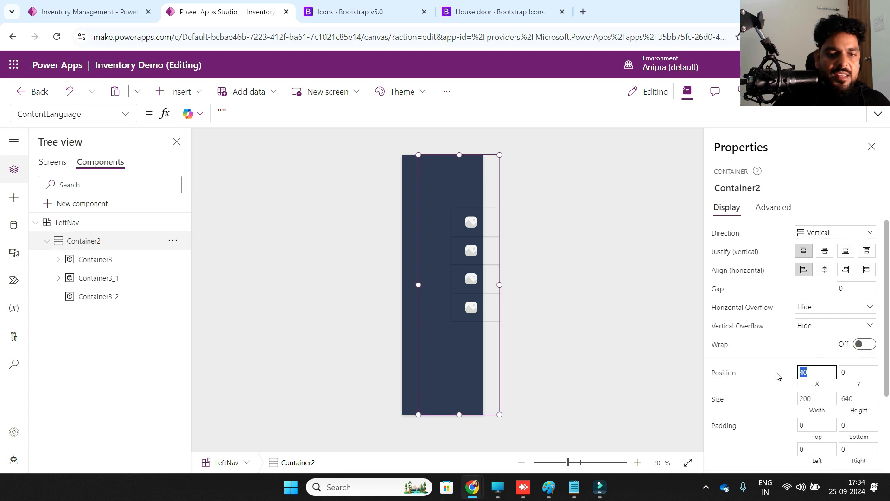
{"action": "left_click", "coordinate": [767, 409]}
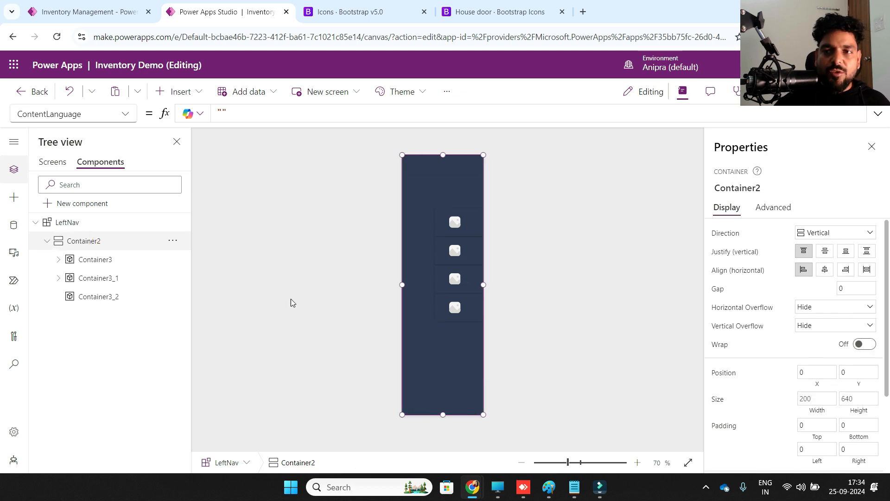
Step: Set the X and Y position of Gallery1 inside Container3_1 to 0
{"action": "left_click", "coordinate": [90, 264]}
{"action": "left_click", "coordinate": [92, 278]}
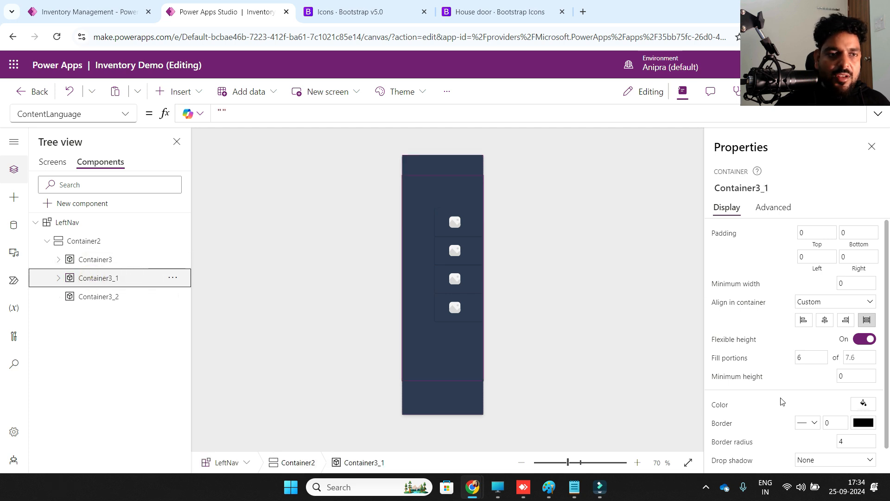
{"action": "scroll", "coordinate": [753, 397], "scroll_direction": "down", "scroll_amount": 1}
{"action": "scroll", "coordinate": [778, 405], "scroll_direction": "up", "scroll_amount": 1}
{"action": "left_click", "coordinate": [96, 300]}
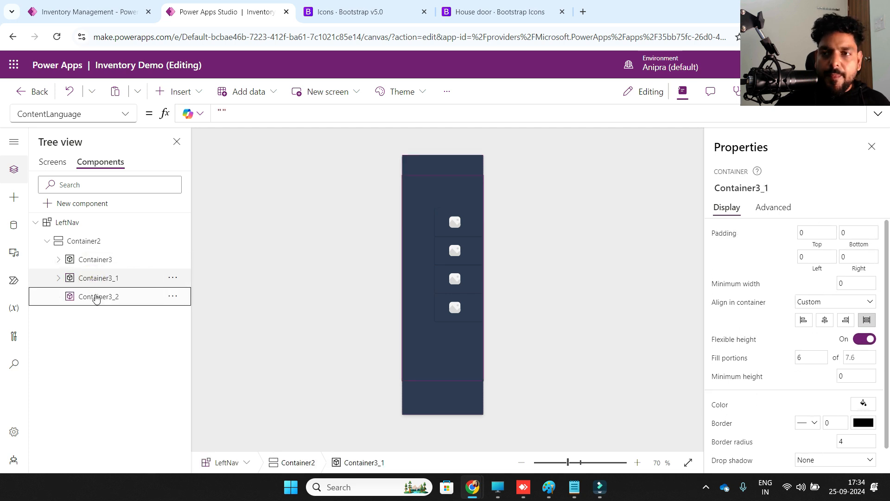
{"action": "left_click", "coordinate": [58, 278]}
{"action": "left_click", "coordinate": [99, 297]}
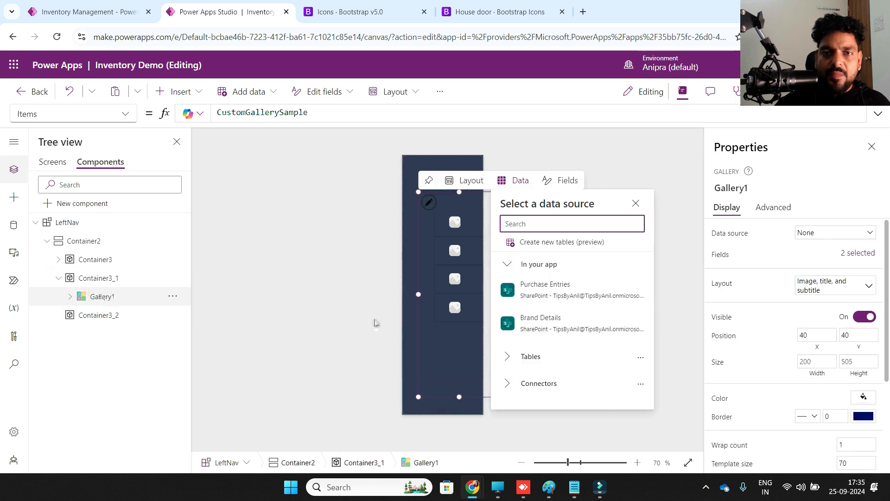
{"action": "left_click", "coordinate": [816, 335]}
{"action": "type", "text": "0"}
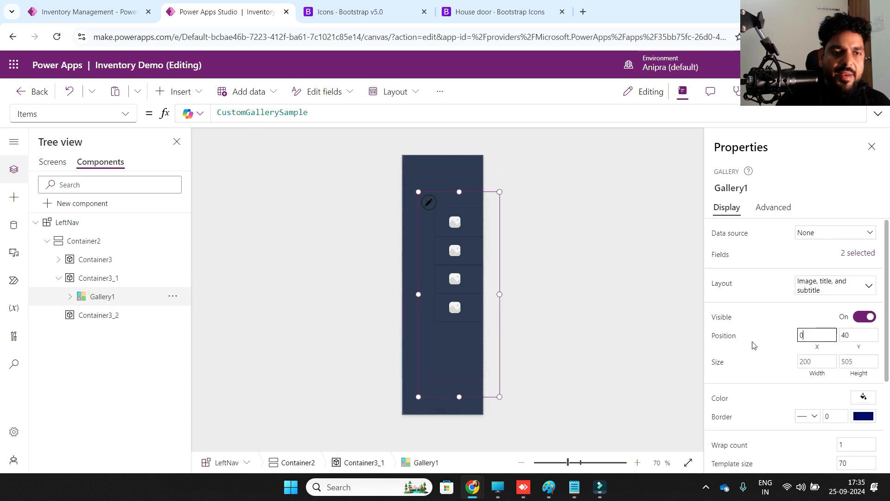
{"action": "key", "text": "Return"}
{"action": "key", "text": "Return"}
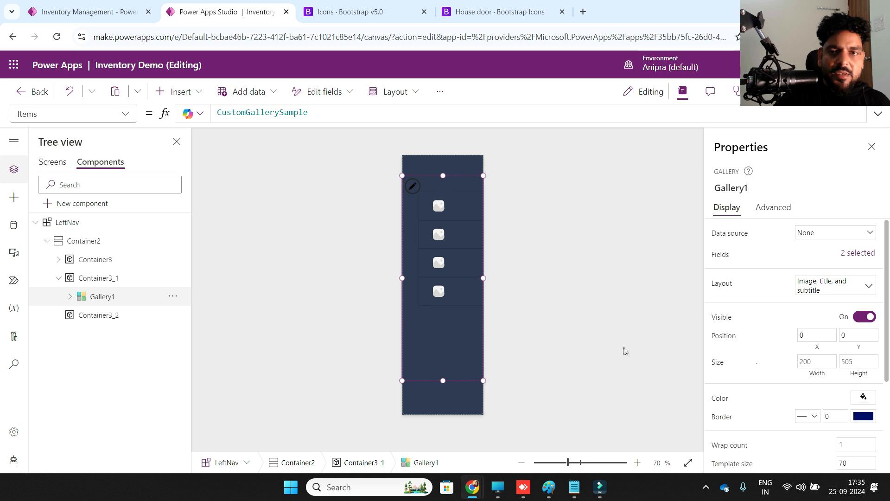
Step: Set the X and Y position of Container5 in Gallery1 to 0, and check the settings of Container6 and Container7
{"action": "left_click_drag", "start_coordinate": [113, 316], "coordinate": [94, 316]}
{"action": "left_click", "coordinate": [817, 370]}
{"action": "type", "text": "0"}
{"action": "key", "text": "Tab"}
{"action": "type", "text": "0"}
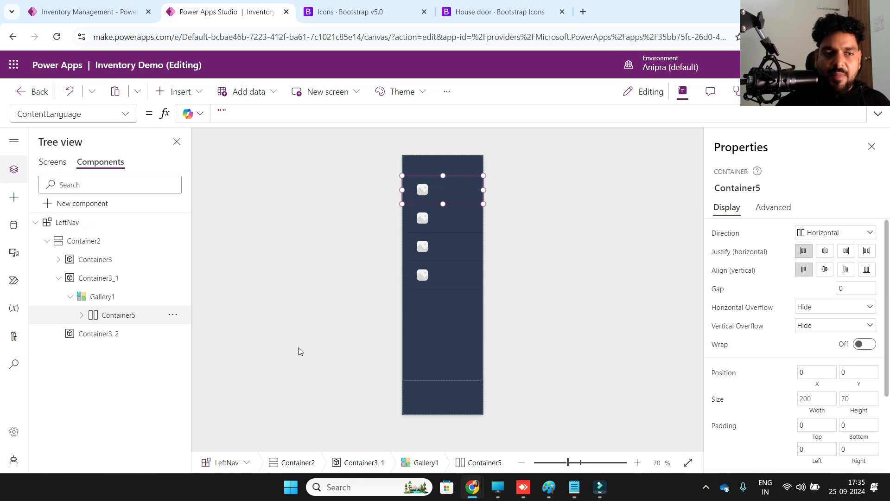
{"action": "left_click", "coordinate": [82, 316]}
{"action": "left_click", "coordinate": [112, 334]}
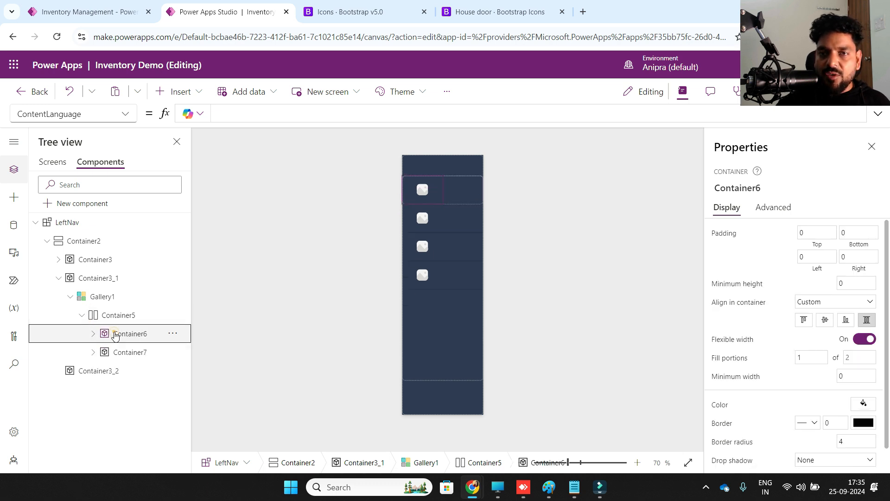
{"action": "left_click", "coordinate": [128, 353]}
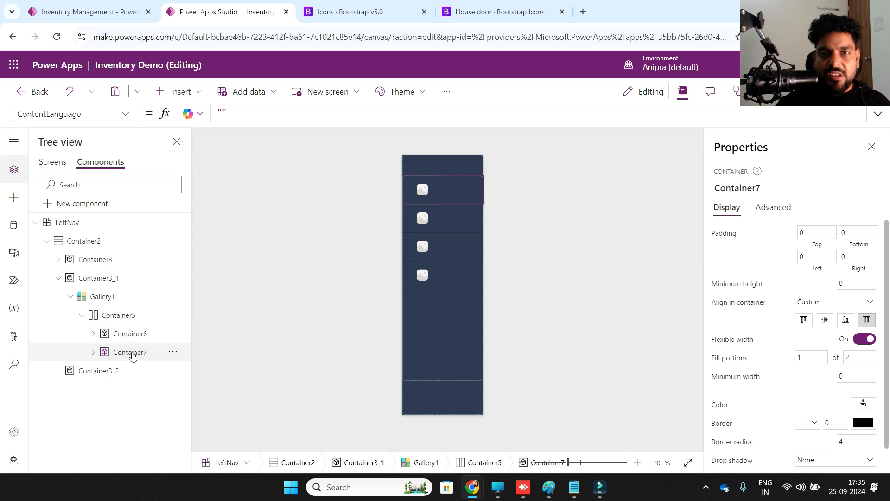
Step: Copy the collection name NavMenuColl from the App object's OnStart formula
{"action": "left_click", "coordinate": [111, 299]}
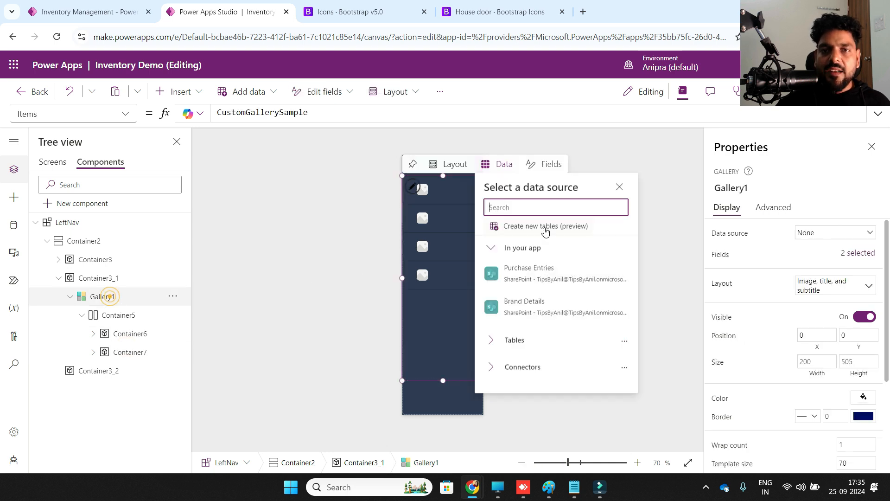
{"action": "left_click", "coordinate": [53, 162]}
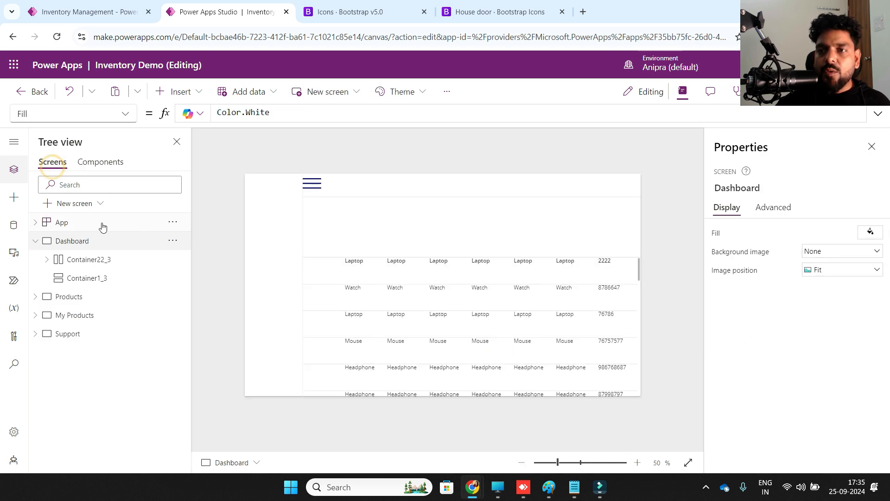
{"action": "left_click", "coordinate": [92, 222]}
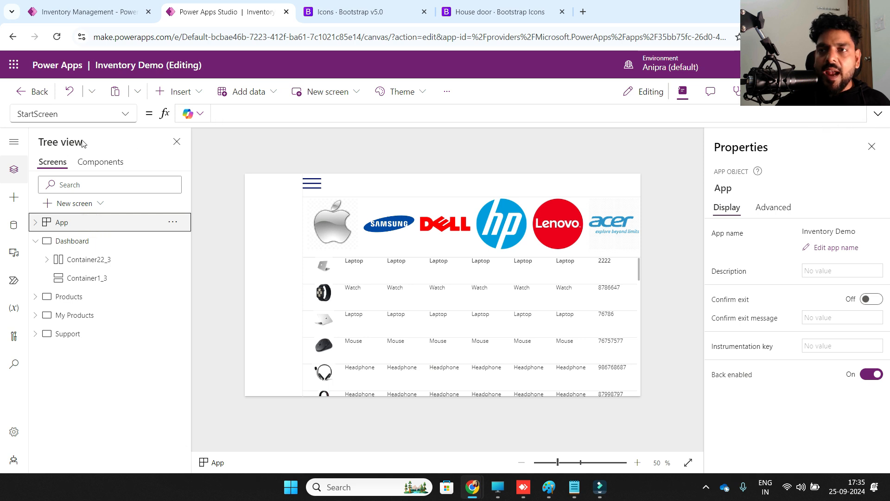
{"action": "left_click", "coordinate": [128, 115]}
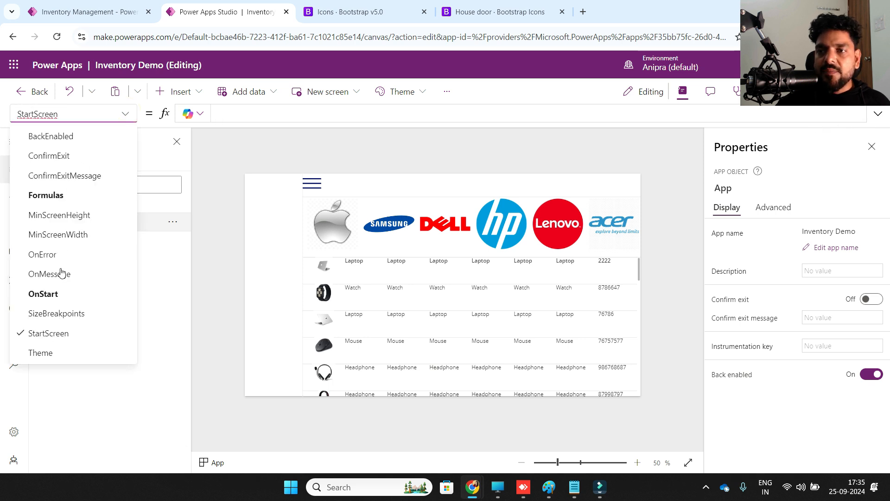
{"action": "left_click", "coordinate": [60, 290]}
{"action": "left_click", "coordinate": [568, 116]}
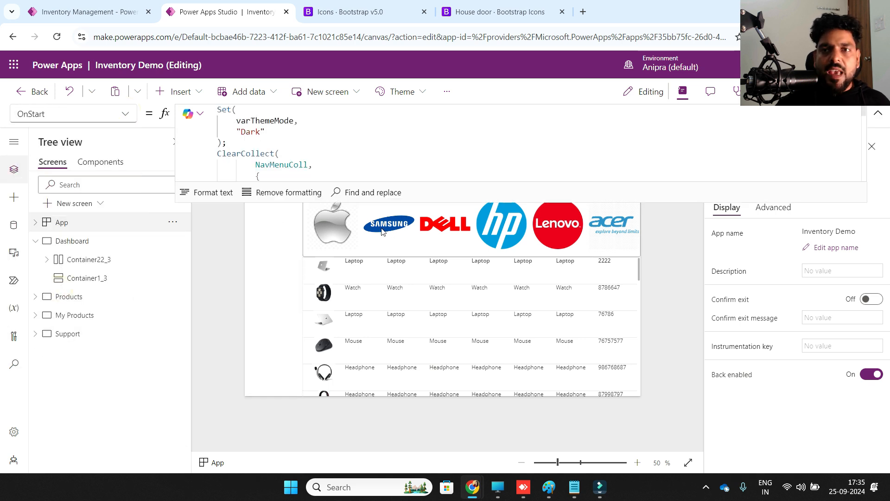
{"action": "scroll", "coordinate": [566, 154], "scroll_direction": "down", "scroll_amount": 2}
{"action": "scroll", "coordinate": [427, 150], "scroll_direction": "up", "scroll_amount": 2}
{"action": "double_click", "coordinate": [262, 165]}
{"action": "key", "text": "ctrl+c"}
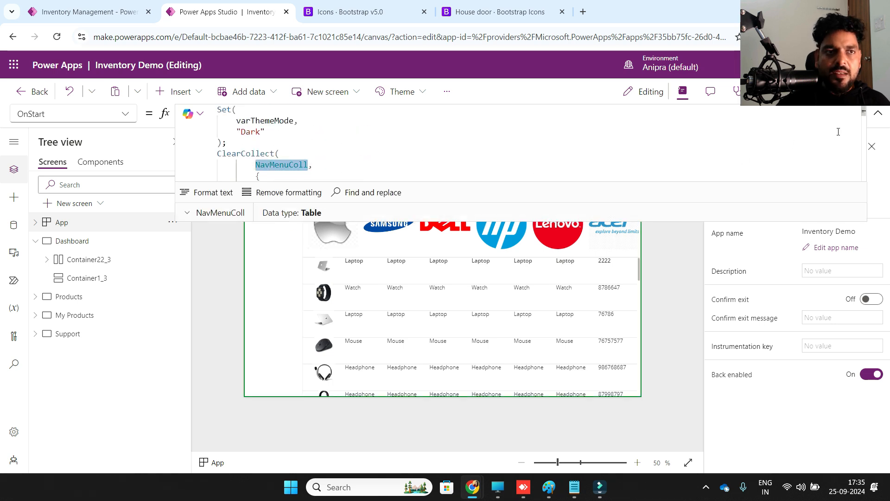
{"action": "left_click", "coordinate": [880, 114]}
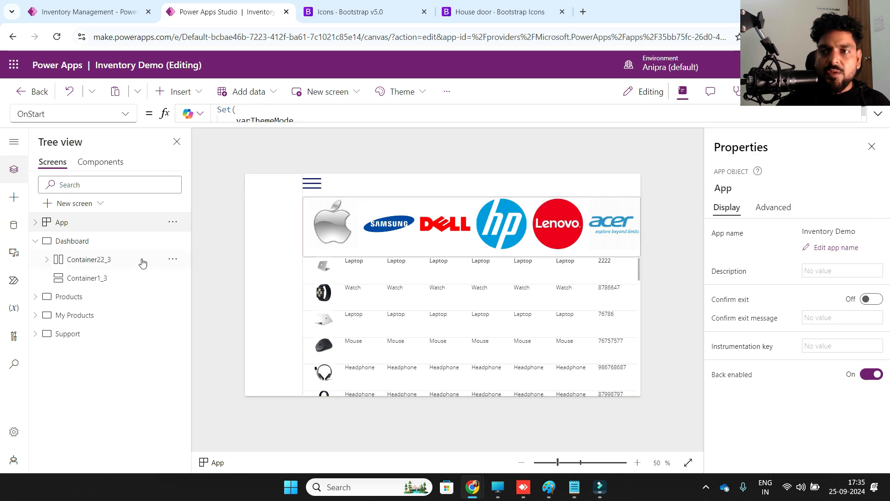
Step: Replace the Items formula of Gallery1 in the LeftNav component with NavMenuColl
{"action": "left_click", "coordinate": [96, 162]}
{"action": "left_click", "coordinate": [88, 297]}
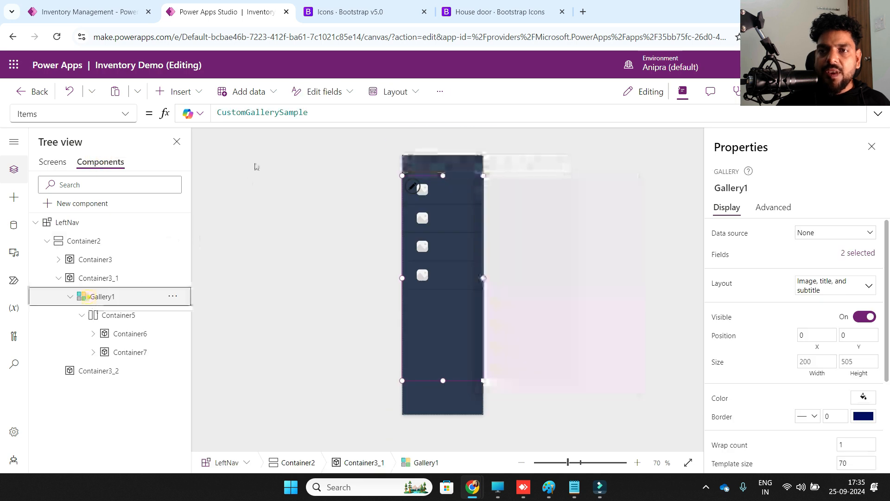
{"action": "double_click", "coordinate": [258, 112]}
{"action": "key", "text": "ctrl+v"}
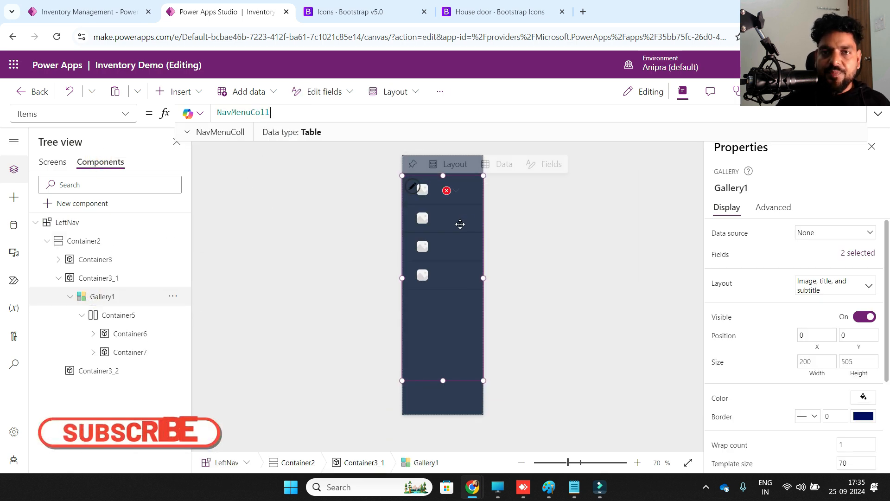
Step: Fix the Text formula of the Title1 label in Container7 by changing it to ThisItem.Title
{"action": "left_click", "coordinate": [447, 190]}
{"action": "left_click", "coordinate": [457, 206]}
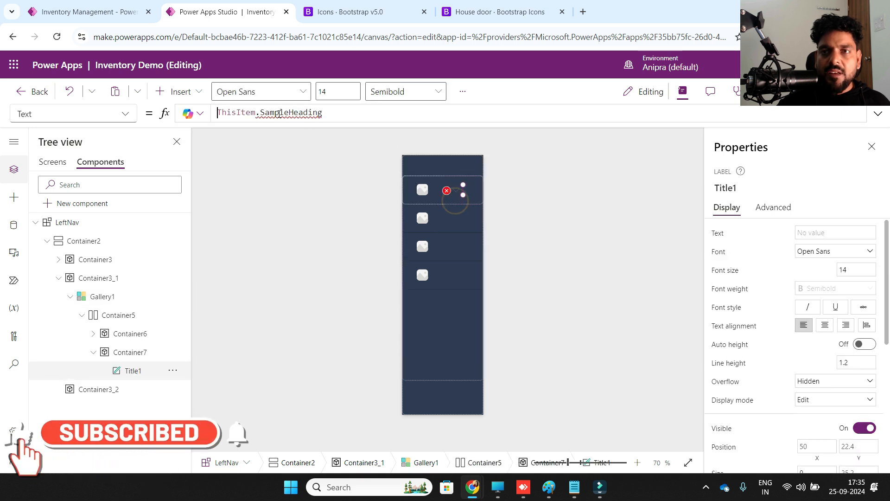
{"action": "type", "text": "Title"}
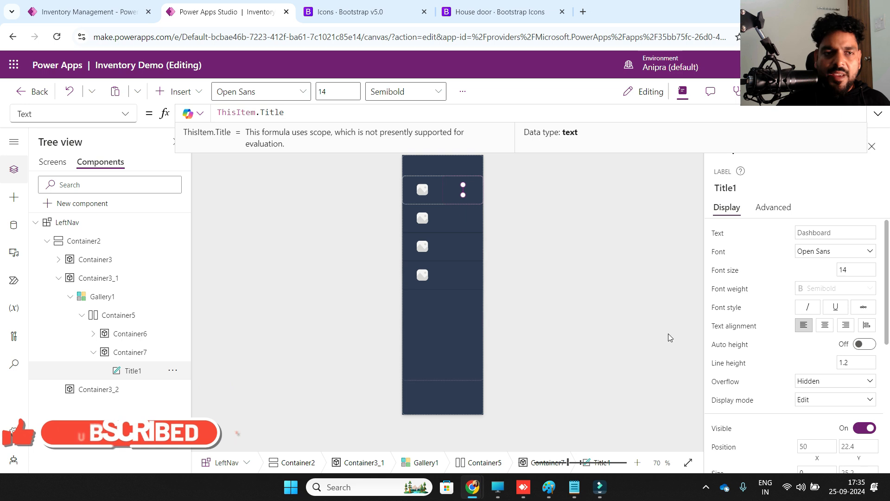
Step: Set Title1's font to the formula _Font and its font size to _FontSize
{"action": "left_click", "coordinate": [723, 254]}
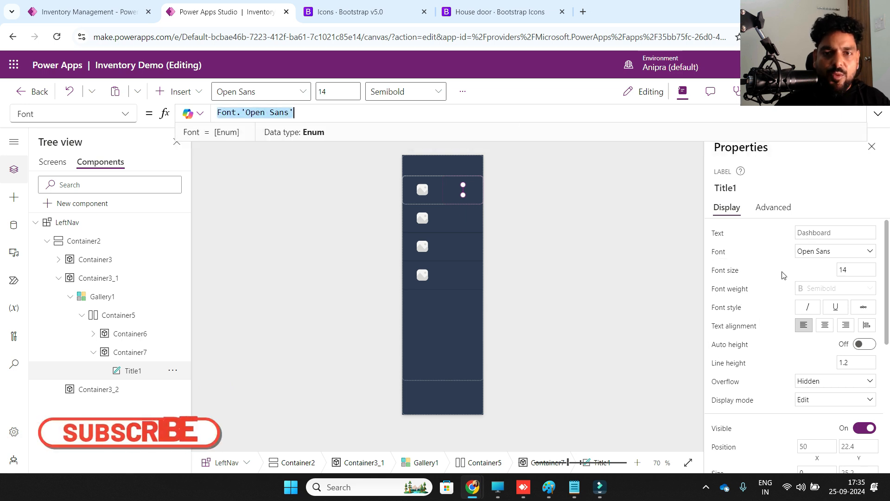
{"action": "type", "text": "_fon"}
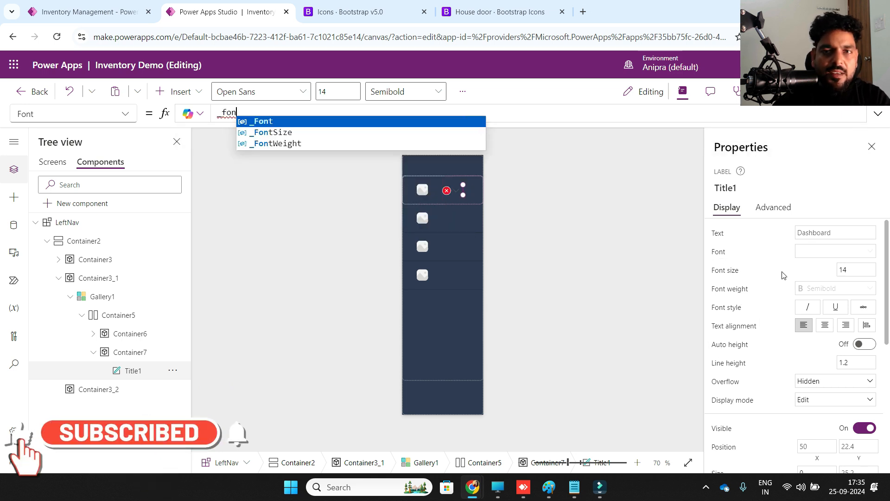
{"action": "key", "text": "Tab"}
{"action": "left_click", "coordinate": [720, 273]}
{"action": "type", "text": "_font"}
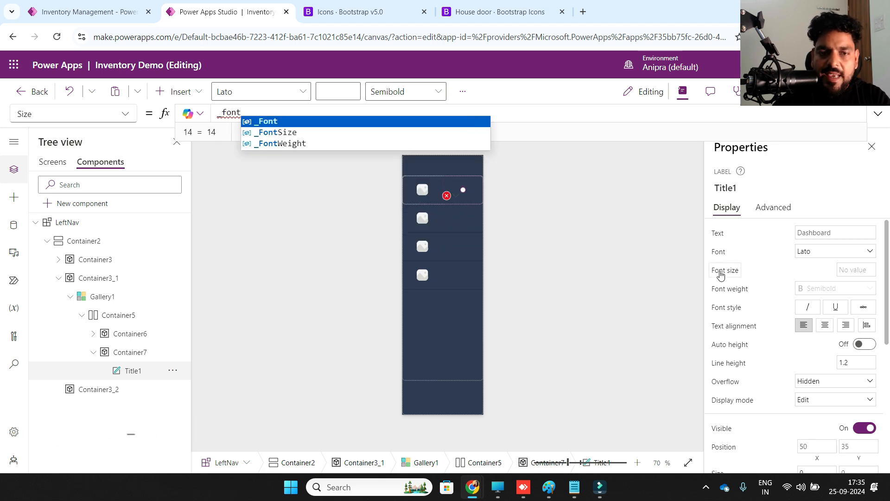
{"action": "key", "text": "Down"}
{"action": "key", "text": "Tab"}
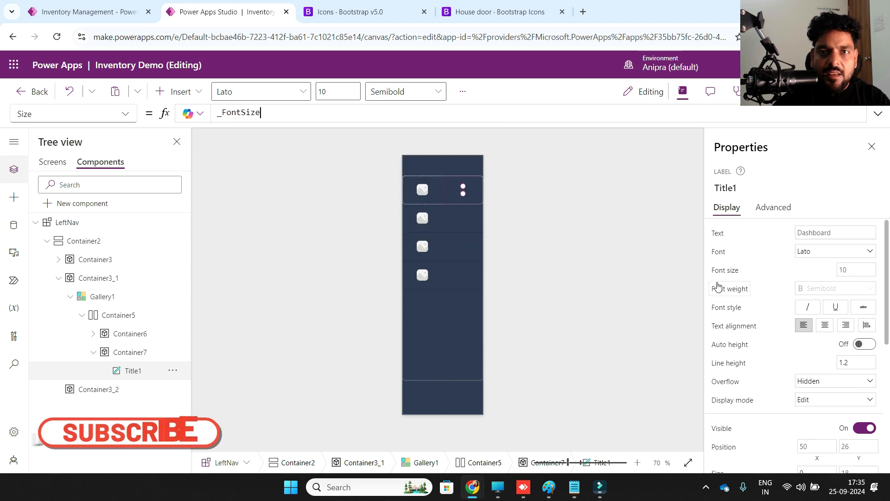
Step: Replace the font weight formula of Title1 with _FontWeight
{"action": "left_click", "coordinate": [733, 291]}
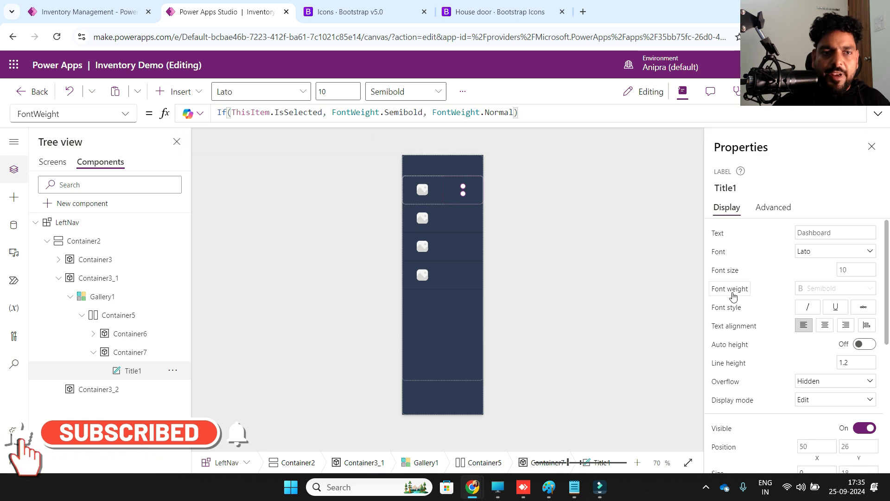
{"action": "type", "text": "_font"}
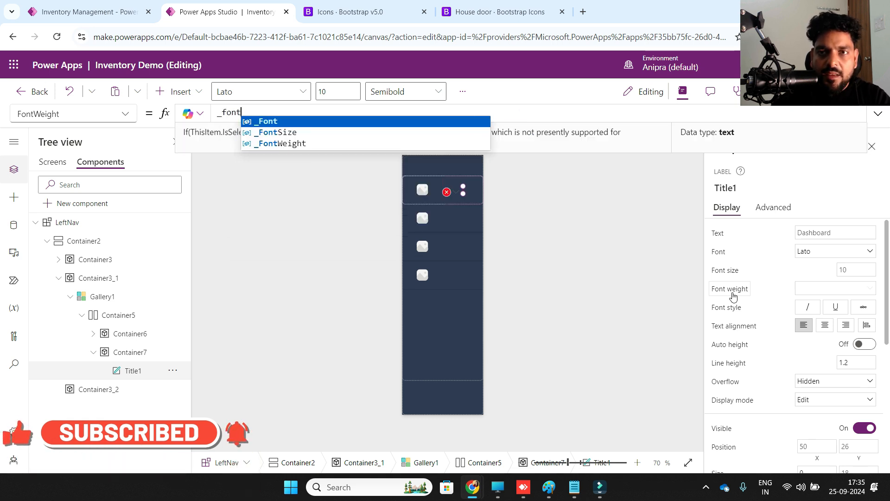
{"action": "key", "text": "Down"}
{"action": "key", "text": "Down"}
{"action": "key", "text": "Tab"}
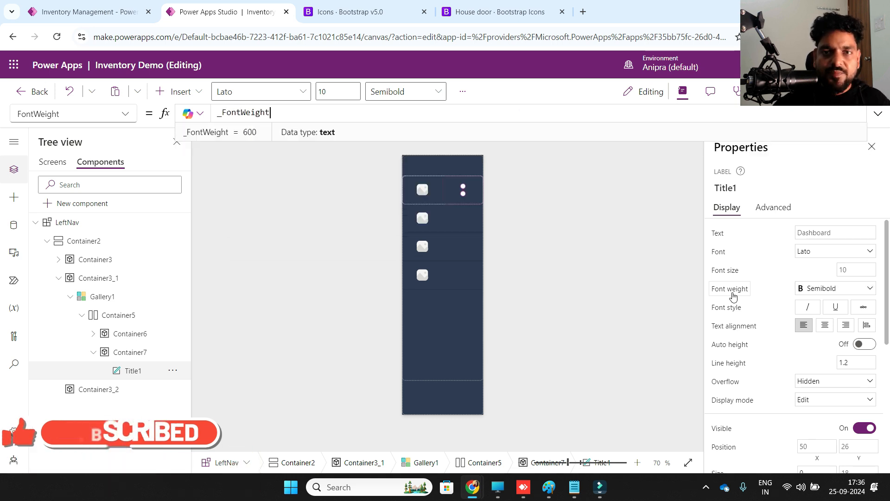
Step: Set the text color of the Title1 label to the Color_Label formula
{"action": "scroll", "coordinate": [803, 386], "scroll_direction": "down", "scroll_amount": 5}
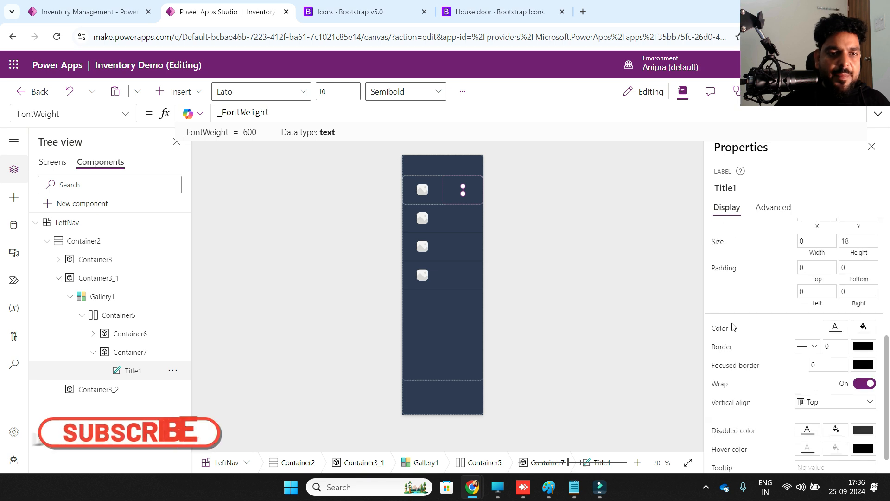
{"action": "left_click", "coordinate": [747, 327]}
{"action": "key", "text": "ctrl+a"}
{"action": "type", "text": "_"}
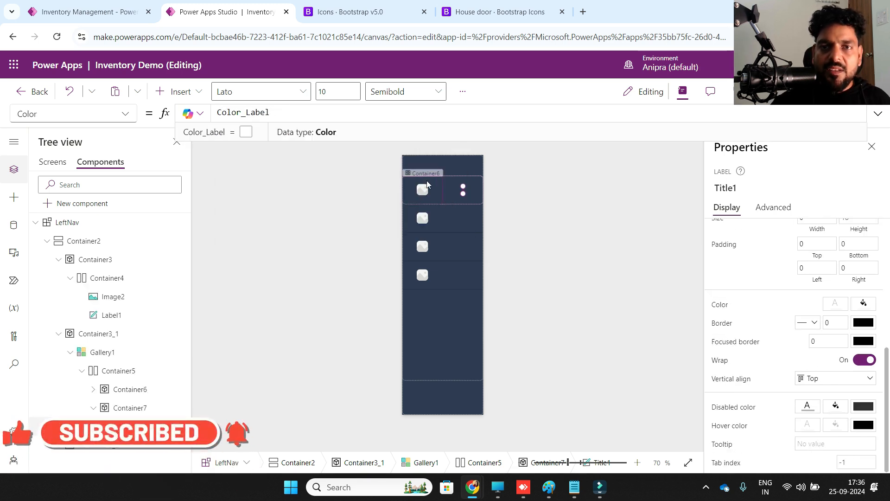
Step: Set the width of the Title1 label to Parent.Width so it spans its container
{"action": "scroll", "coordinate": [812, 291], "scroll_direction": "up", "scroll_amount": 2}
{"action": "left_click", "coordinate": [812, 291]}
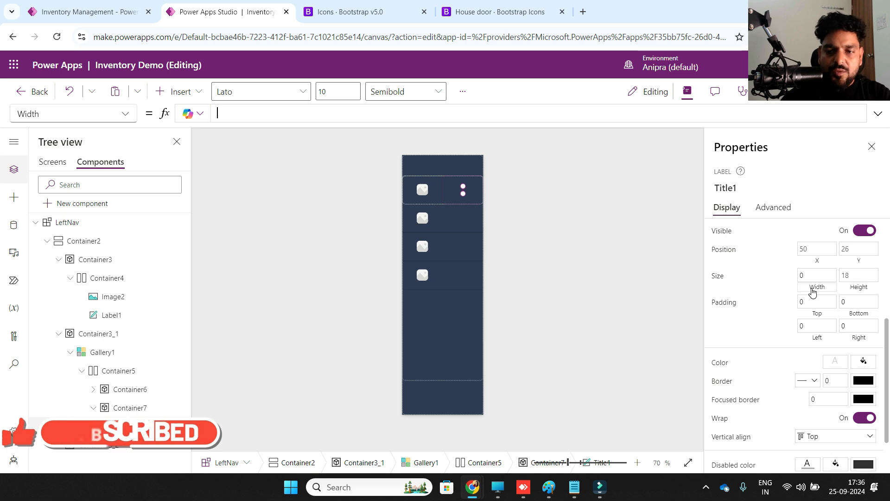
{"action": "type", "text": "Parent.Width"}
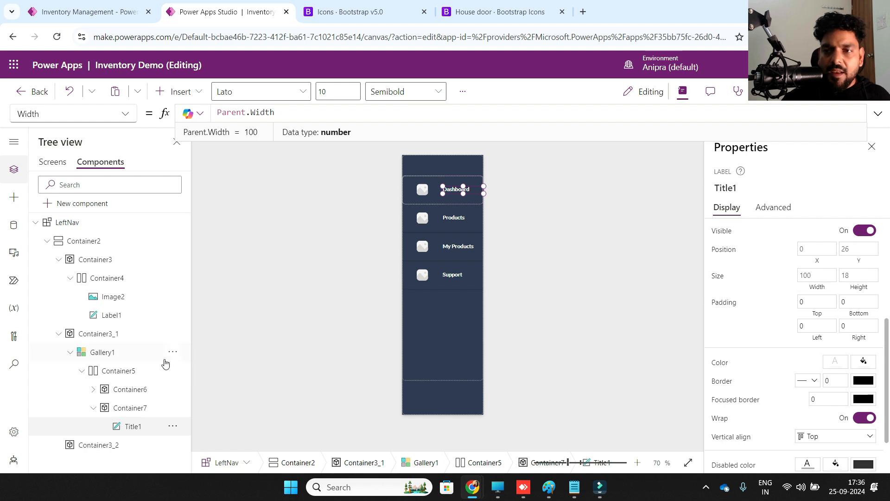
Step: Set the fill portions of Container7, the title container inside Container5, to 3
{"action": "left_click", "coordinate": [124, 392]}
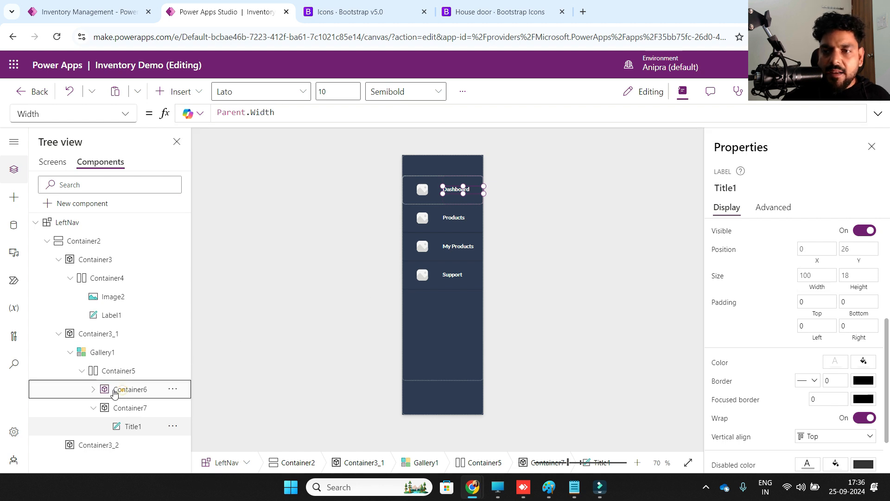
{"action": "left_click", "coordinate": [94, 407]}
{"action": "left_click", "coordinate": [114, 395]}
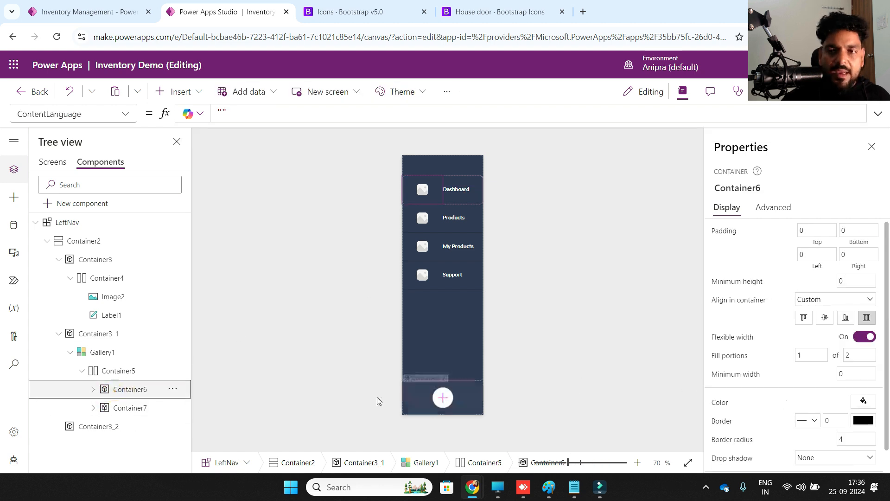
{"action": "left_click", "coordinate": [139, 408]}
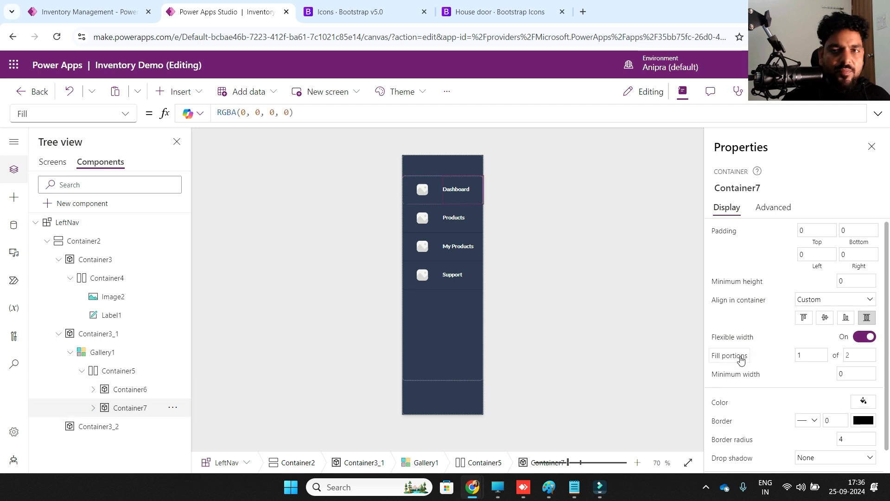
{"action": "left_click", "coordinate": [741, 359]}
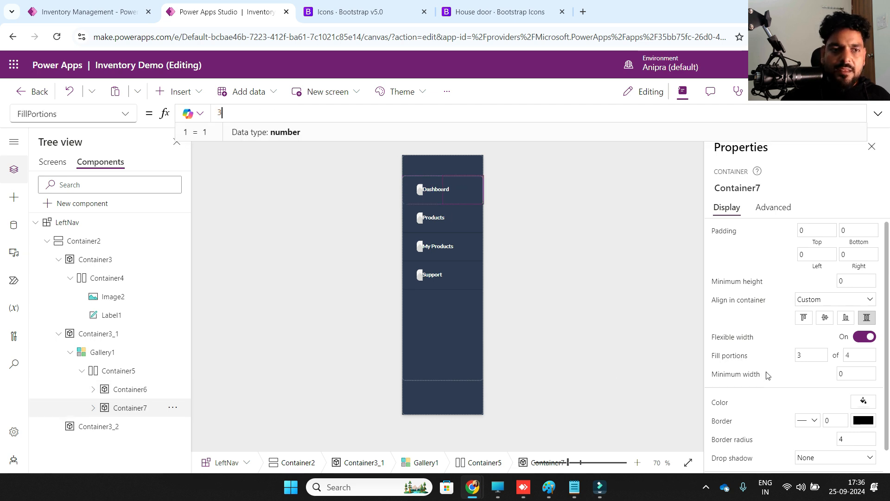
{"action": "left_click", "coordinate": [795, 380]}
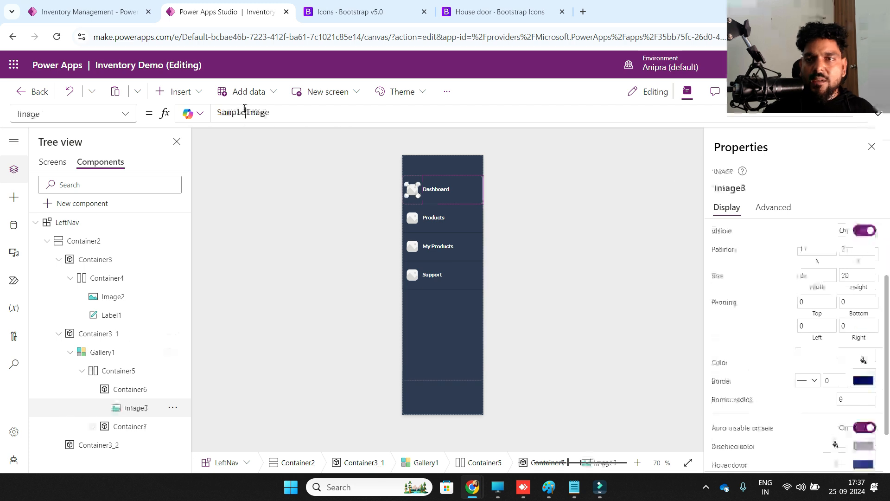
Step: Replace Image3's Image formula with an EncodeUrl SVG data URI of ThisItem.Icon, substituting currentColor with Color_IconDarkOrange for the current screen, otherwise Color_IconWhite or Color_IconBlack by varThemeMode
{"action": "double_click", "coordinate": [245, 113]}
{"action": "key", "text": "ctrl+v"}
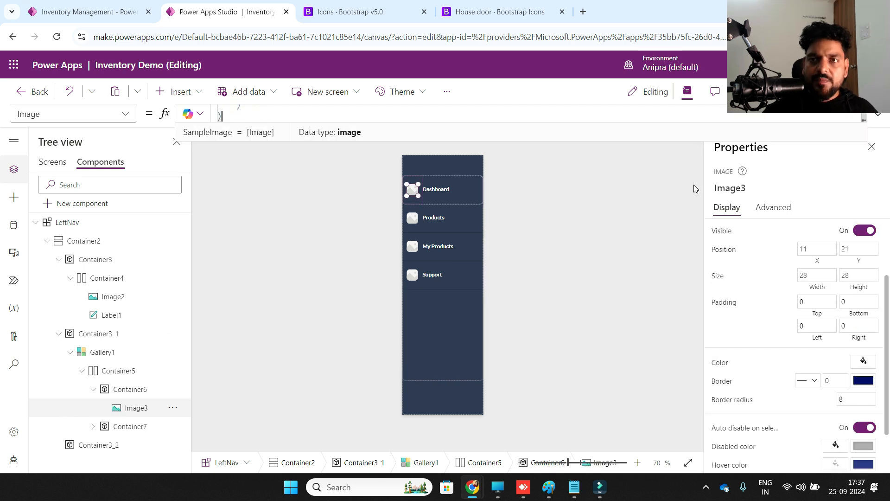
{"action": "left_click", "coordinate": [877, 113]}
{"action": "left_click_drag", "start_coordinate": [611, 201], "coordinate": [608, 349]}
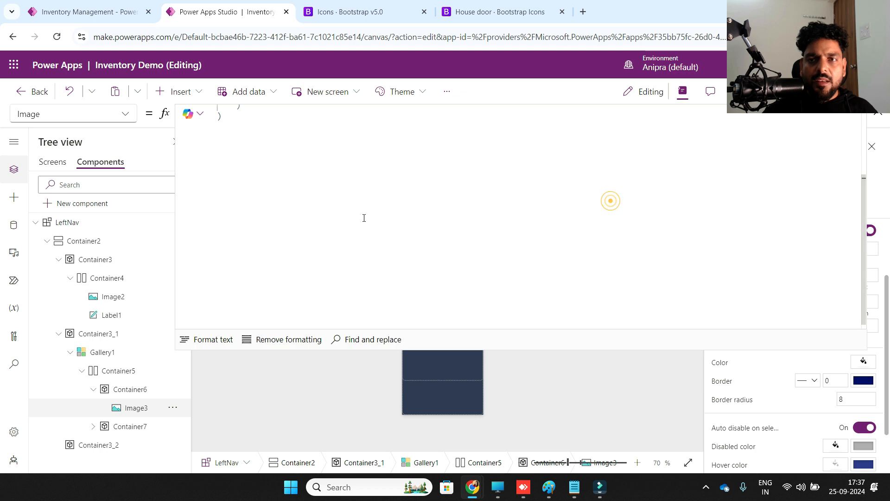
{"action": "scroll", "coordinate": [355, 213], "scroll_direction": "up", "scroll_amount": 3}
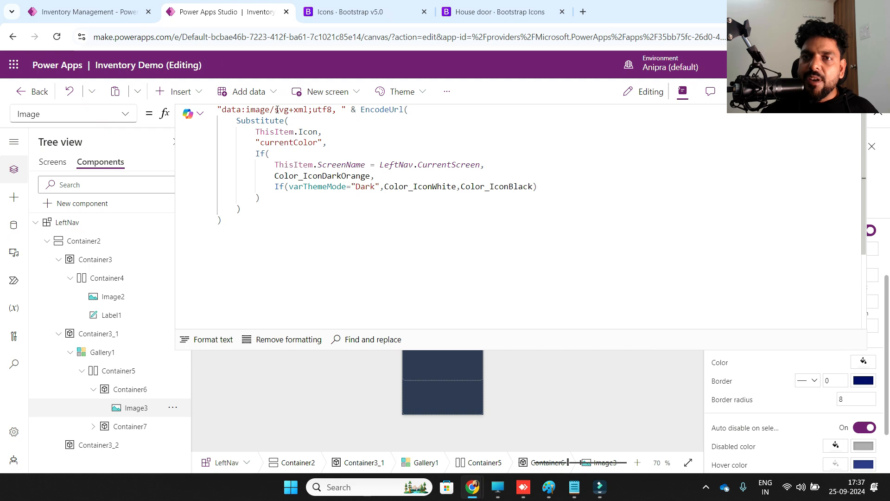
{"action": "double_click", "coordinate": [370, 110]}
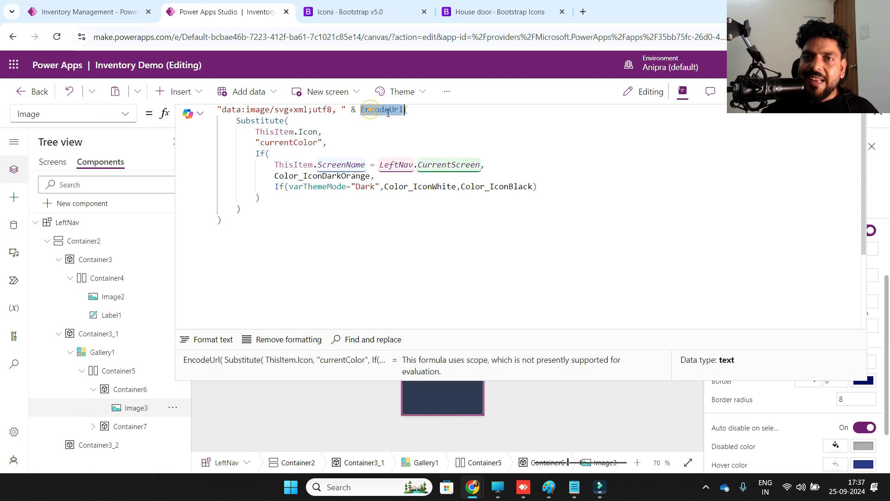
{"action": "double_click", "coordinate": [269, 121]}
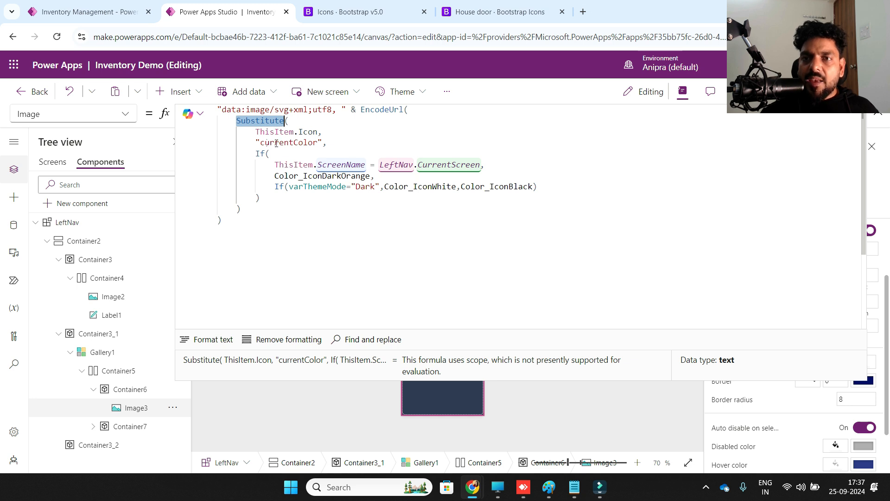
{"action": "left_click", "coordinate": [291, 132]}
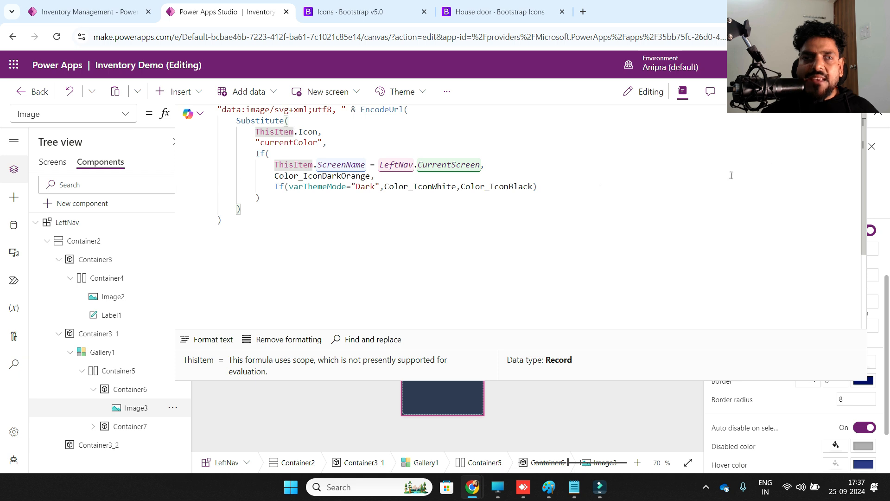
{"action": "left_click", "coordinate": [877, 113]}
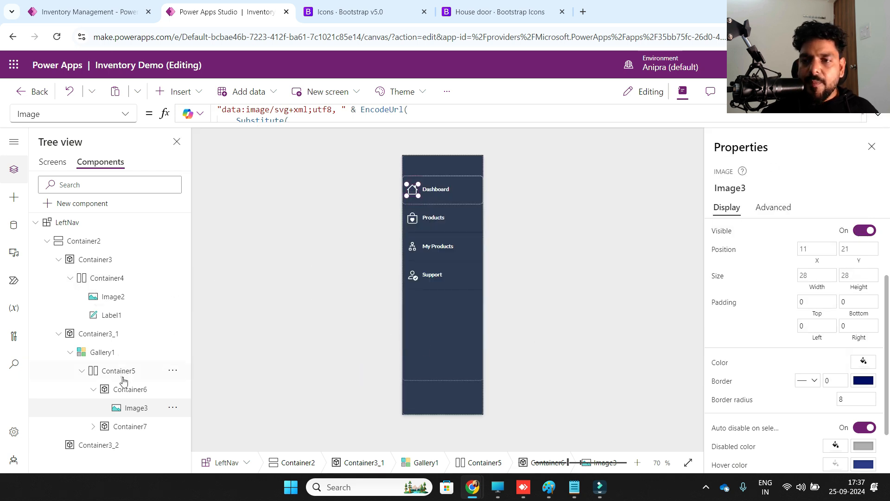
Step: Examine the columns and records of NavMenuColl, the Items source of Gallery1
{"action": "left_click", "coordinate": [106, 354]}
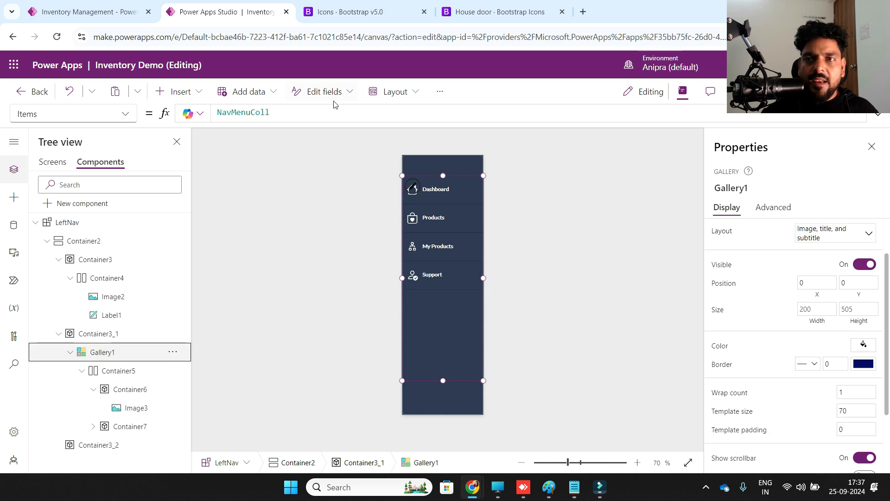
{"action": "double_click", "coordinate": [255, 112]}
{"action": "left_click", "coordinate": [187, 133]}
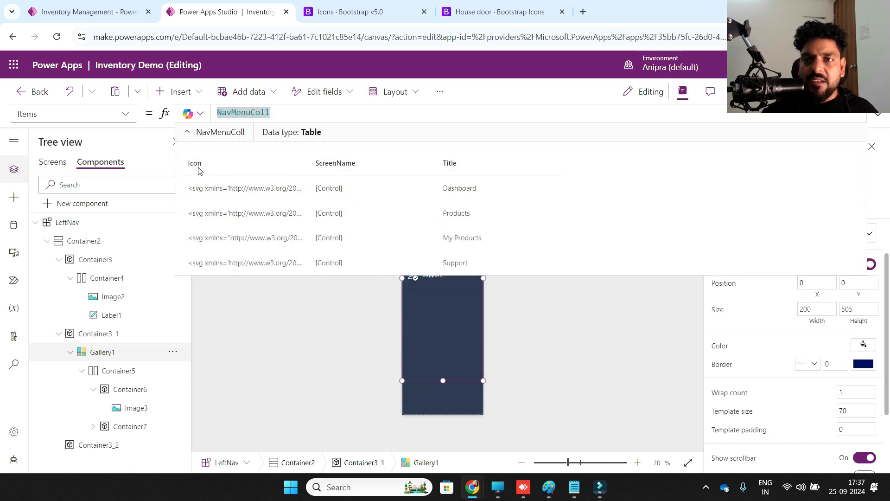
{"action": "left_click", "coordinate": [878, 114]}
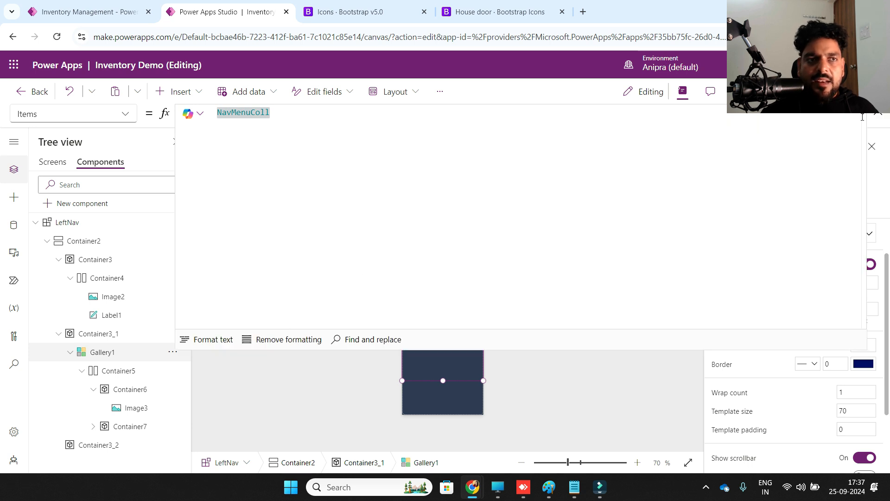
{"action": "left_click", "coordinate": [877, 115]}
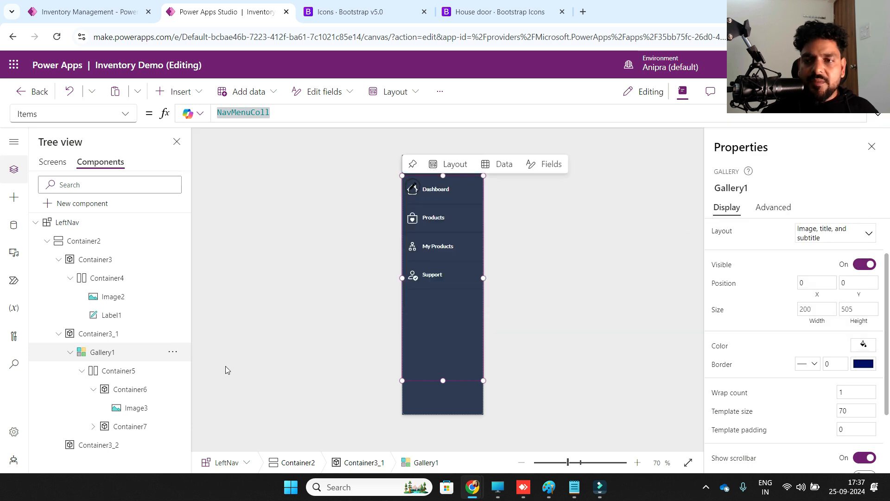
Step: Examine how Image3's Image formula replaces currentColor according to the current screen and the theme mode
{"action": "left_click", "coordinate": [93, 426]}
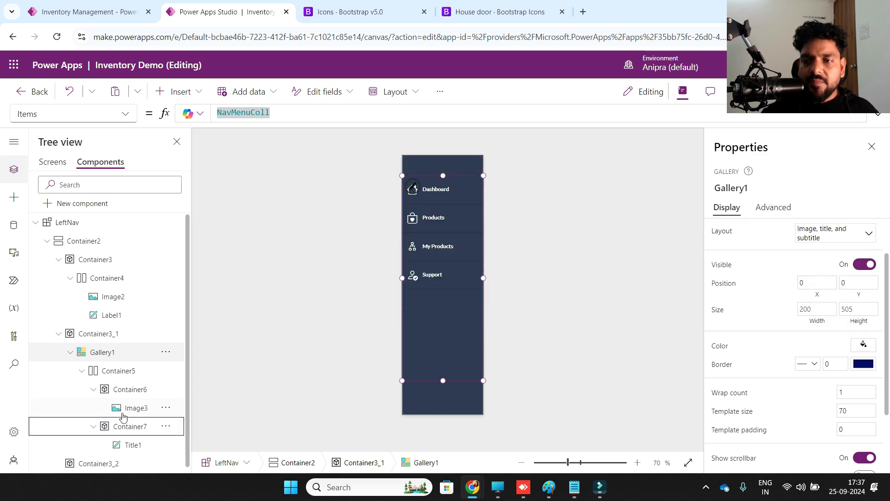
{"action": "left_click", "coordinate": [123, 403]}
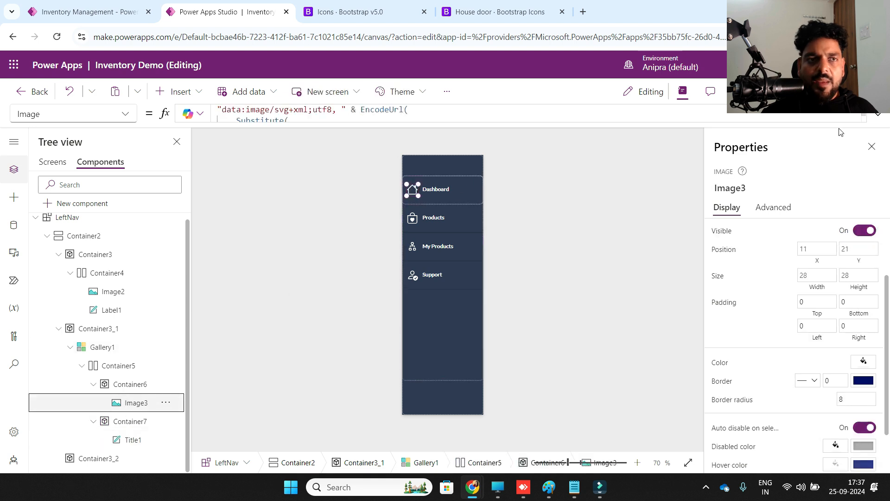
{"action": "left_click", "coordinate": [878, 114]}
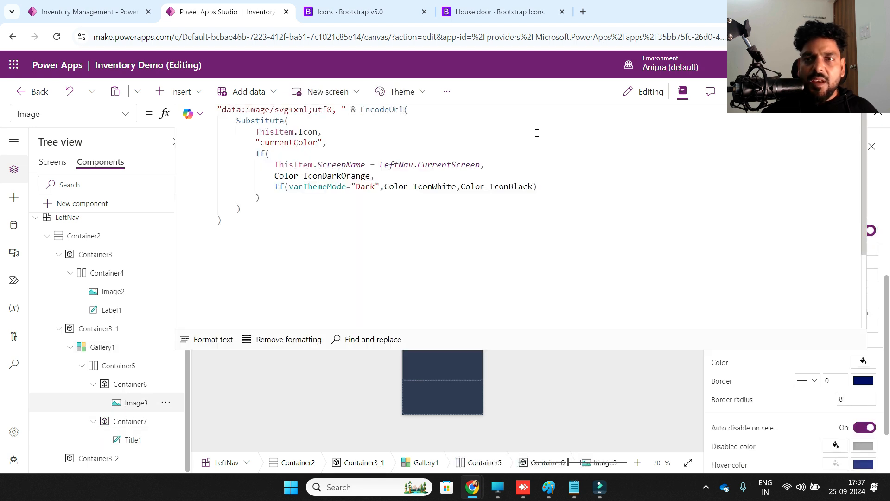
{"action": "double_click", "coordinate": [283, 143]}
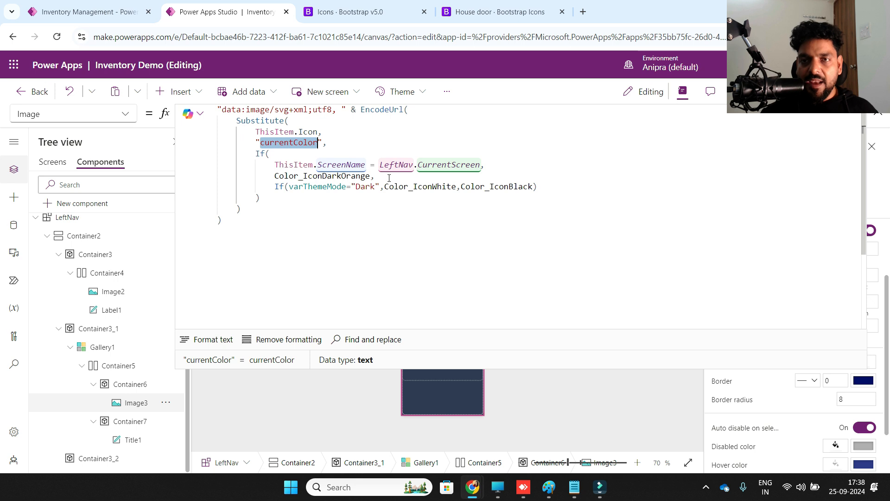
{"action": "double_click", "coordinate": [332, 180]}
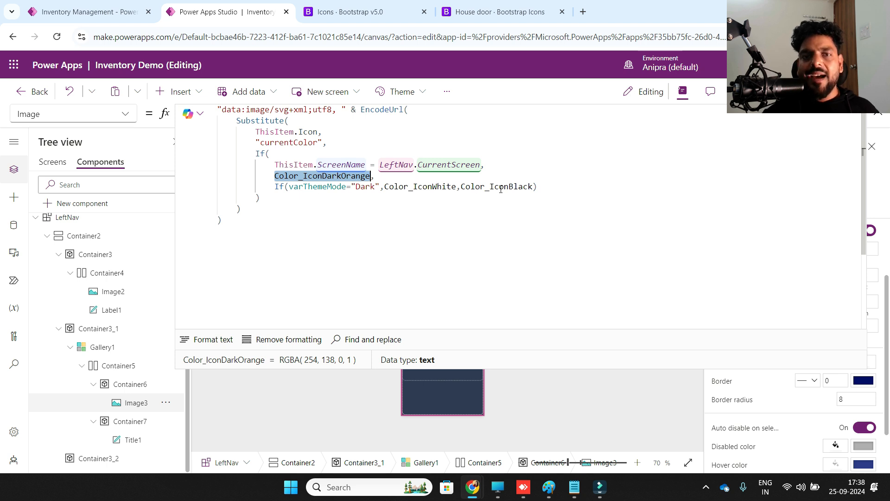
{"action": "left_click", "coordinate": [877, 114]}
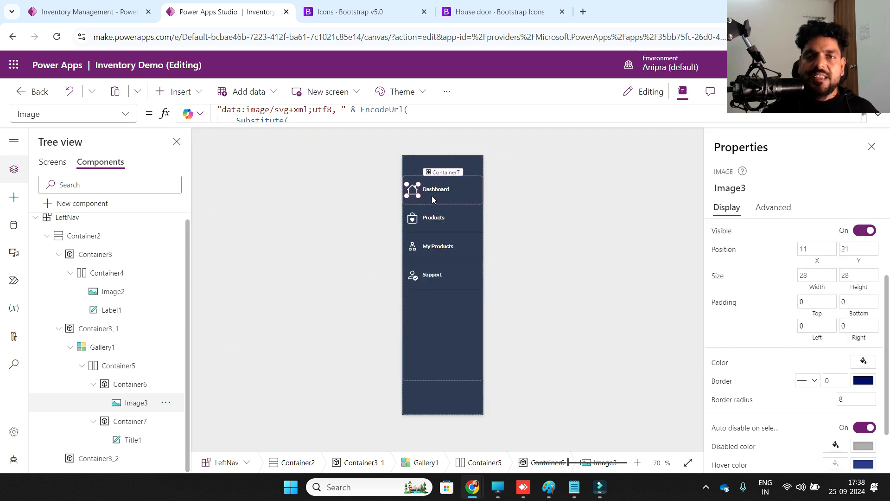
{"action": "left_click", "coordinate": [412, 193]}
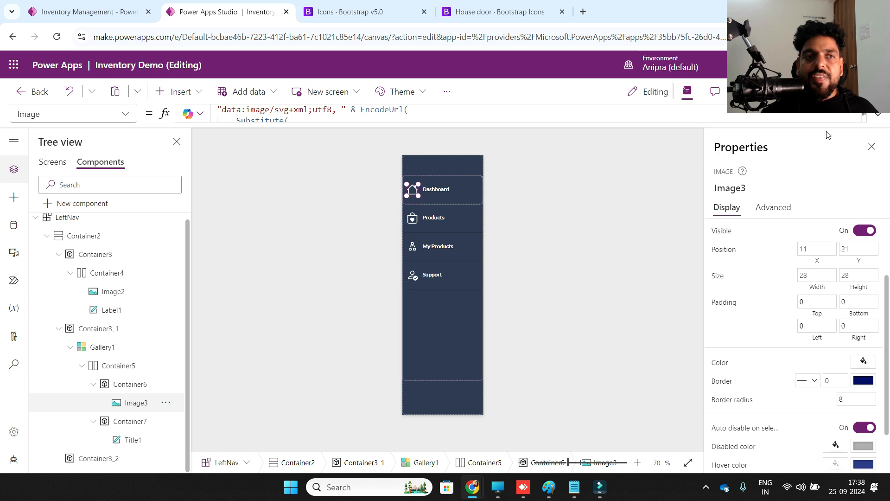
{"action": "left_click", "coordinate": [878, 115]}
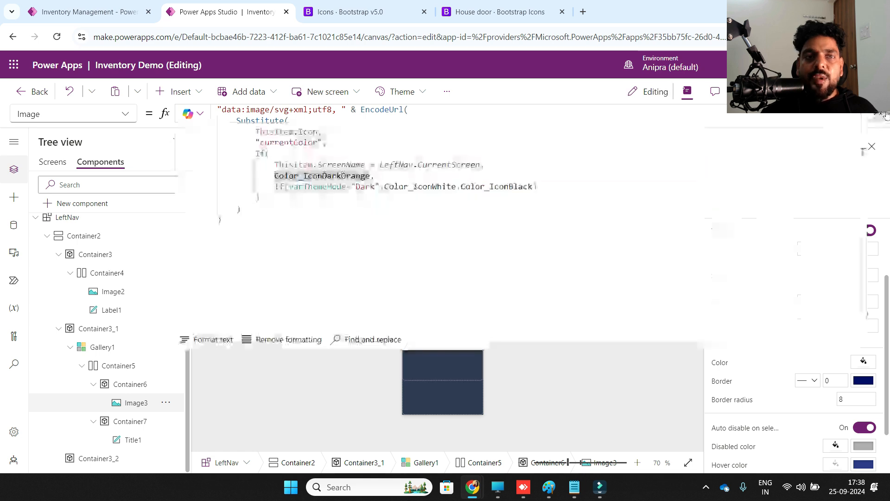
{"action": "double_click", "coordinate": [497, 188]}
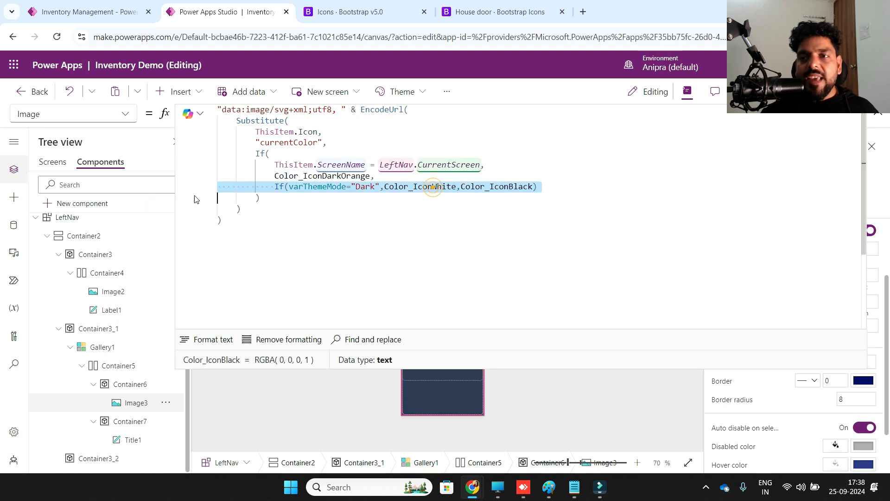
Step: Examine the font, radius and theme-dependent color definitions in the App object's Formulas property
{"action": "scroll", "coordinate": [72, 235], "scroll_direction": "up", "scroll_amount": 2}
{"action": "left_click", "coordinate": [59, 165]}
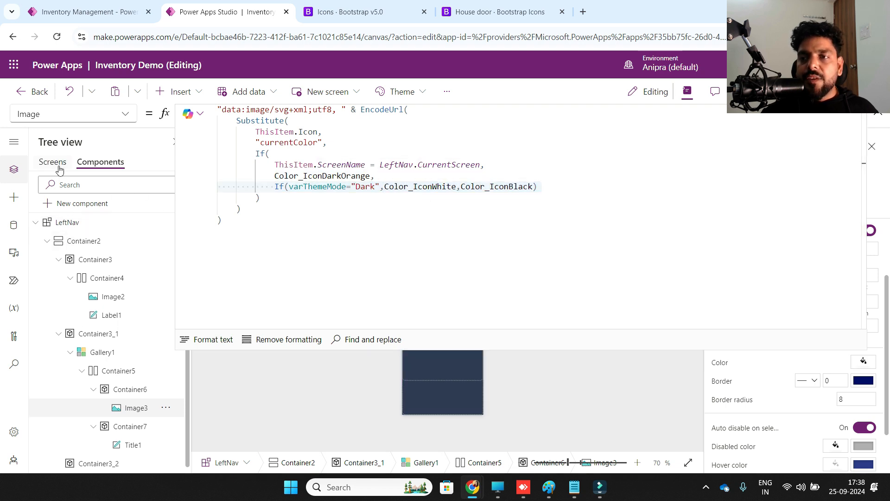
{"action": "left_click", "coordinate": [71, 225]}
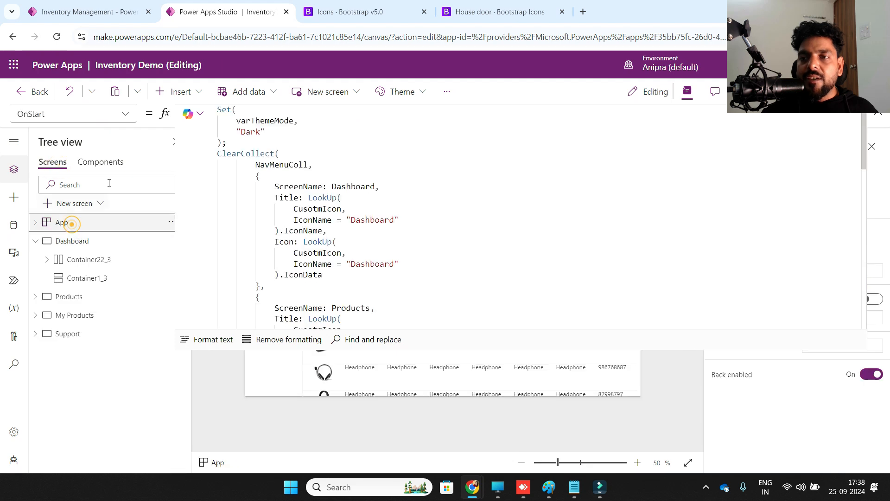
{"action": "left_click", "coordinate": [129, 117]}
{"action": "left_click", "coordinate": [66, 197]}
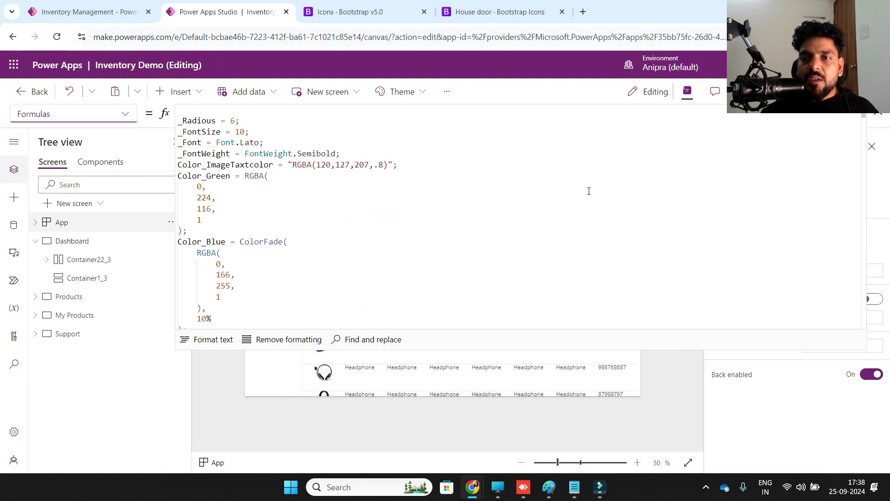
{"action": "scroll", "coordinate": [376, 228], "scroll_direction": "down", "scroll_amount": 5}
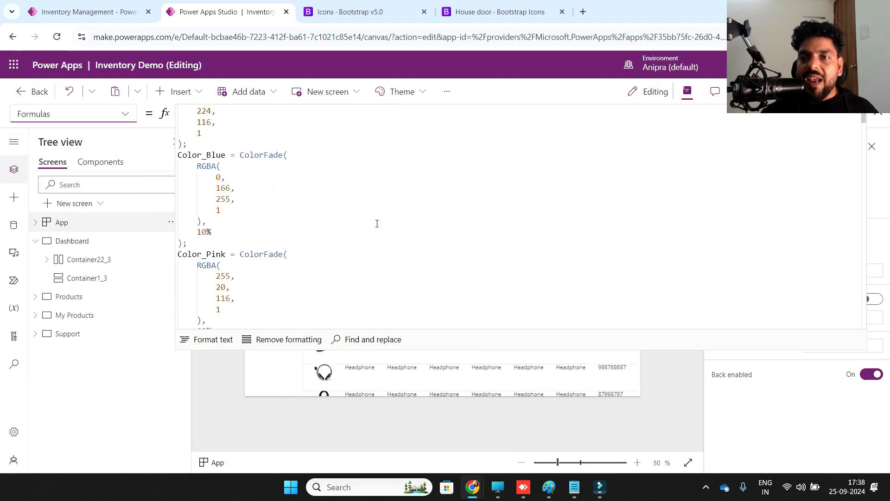
{"action": "scroll", "coordinate": [377, 224], "scroll_direction": "down", "scroll_amount": 8}
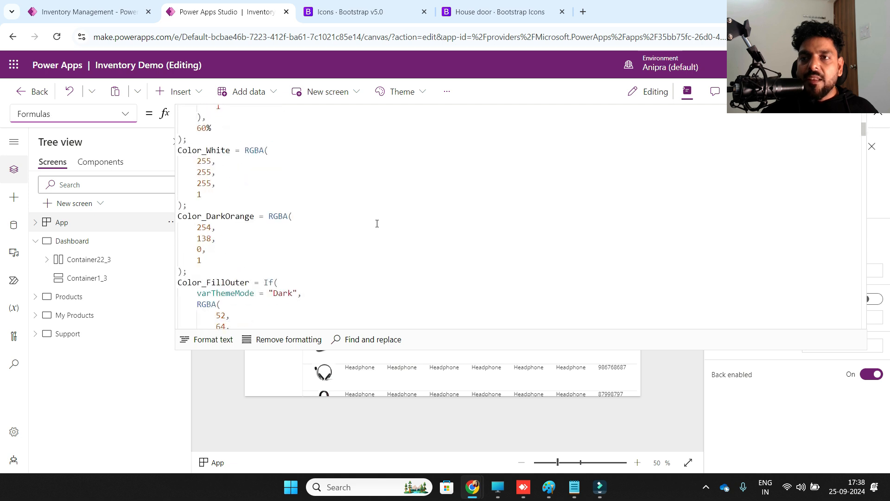
{"action": "scroll", "coordinate": [377, 223], "scroll_direction": "down", "scroll_amount": 12}
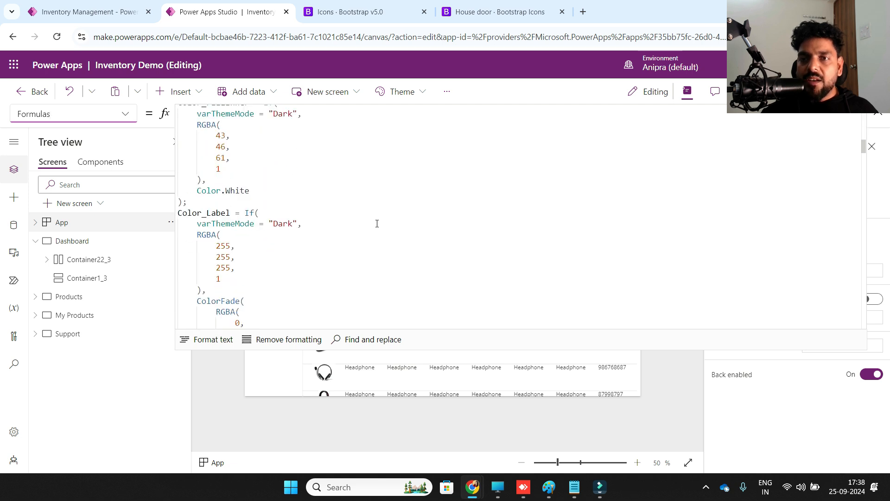
{"action": "scroll", "coordinate": [377, 223], "scroll_direction": "down", "scroll_amount": 15}
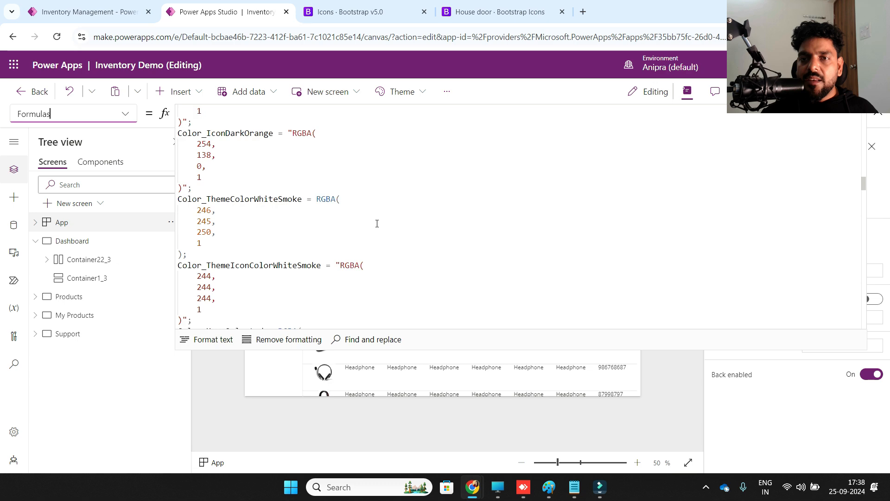
Step: Examine the SVG entries of the CusotmIcon table in the App formulas, and check the House door page on Bootstrap Icons as their source
{"action": "scroll", "coordinate": [377, 223], "scroll_direction": "down", "scroll_amount": 15}
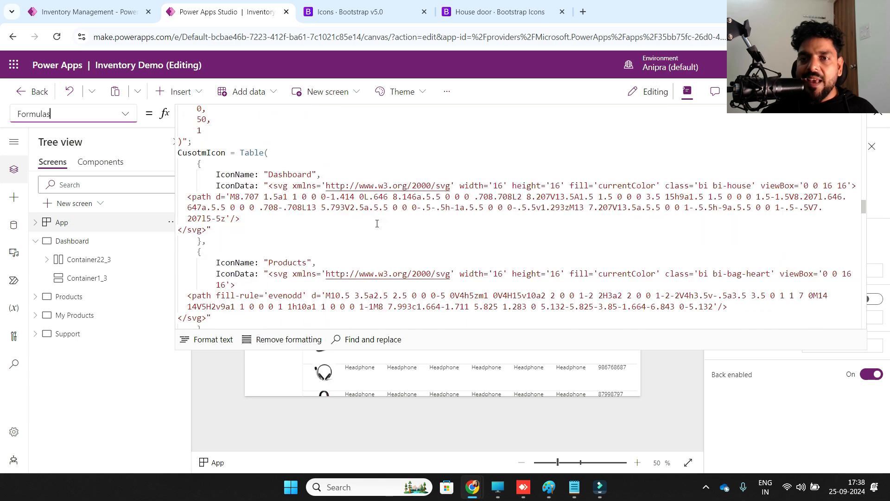
{"action": "scroll", "coordinate": [377, 224], "scroll_direction": "down", "scroll_amount": 15}
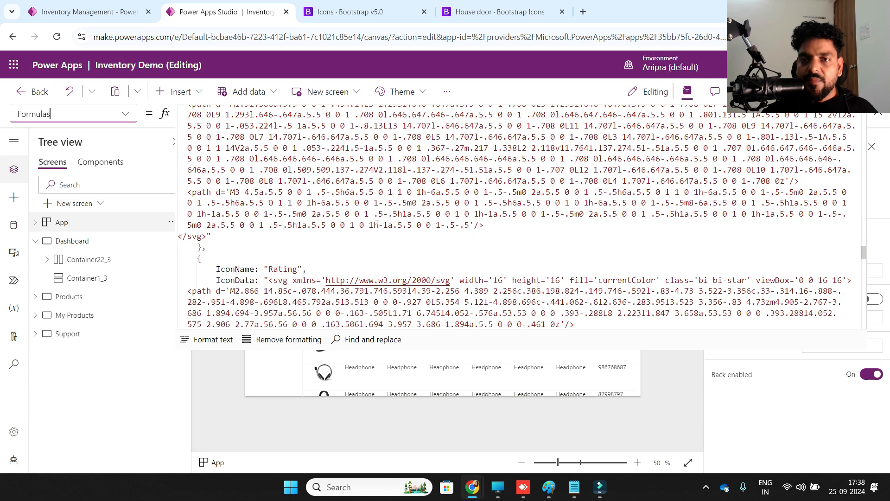
{"action": "scroll", "coordinate": [377, 224], "scroll_direction": "down", "scroll_amount": 15}
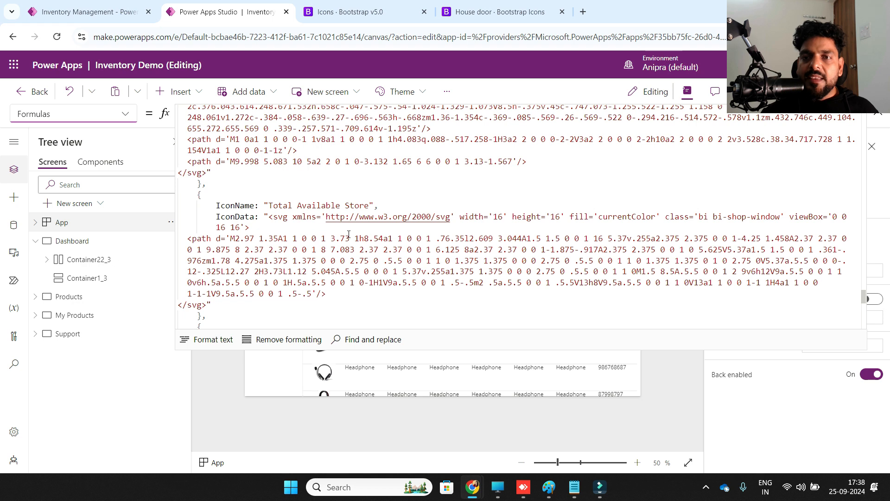
{"action": "scroll", "coordinate": [345, 235], "scroll_direction": "down", "scroll_amount": 10}
{"action": "left_click", "coordinate": [496, 12]}
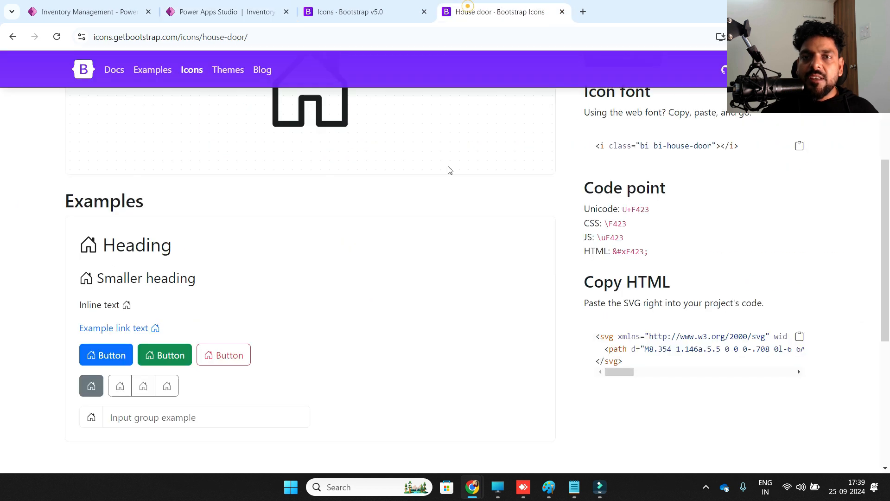
{"action": "left_click", "coordinate": [250, 18]}
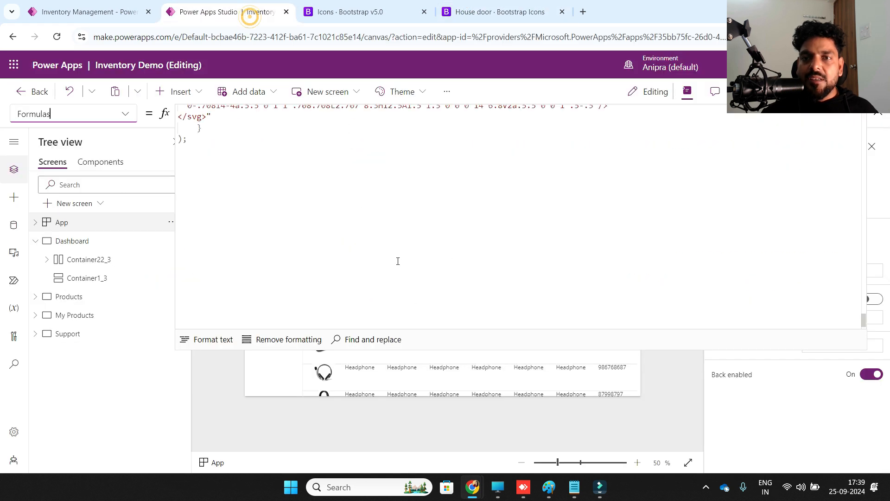
Step: Review the App formulas again from the first definition through the theme fill and icon colors, closing the expanded formula view
{"action": "left_click", "coordinate": [369, 214]}
{"action": "scroll", "coordinate": [369, 214], "scroll_direction": "down", "scroll_amount": 5}
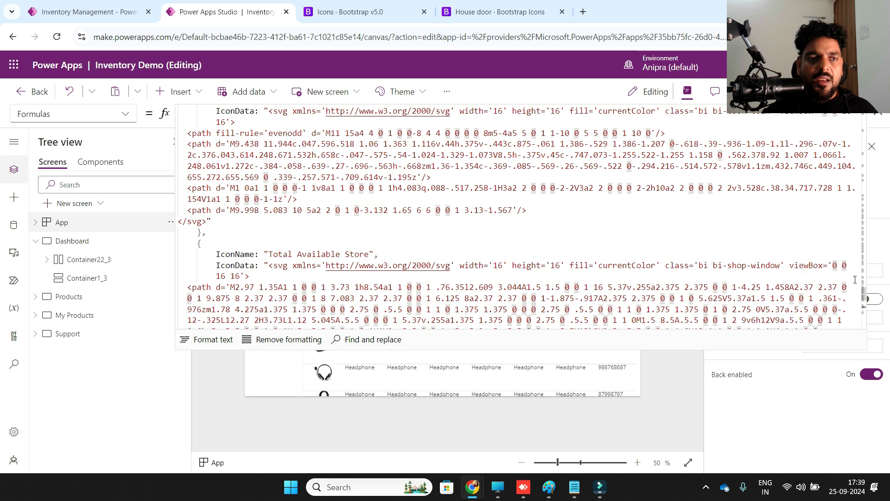
{"action": "left_click_drag", "start_coordinate": [862, 298], "coordinate": [855, 114]}
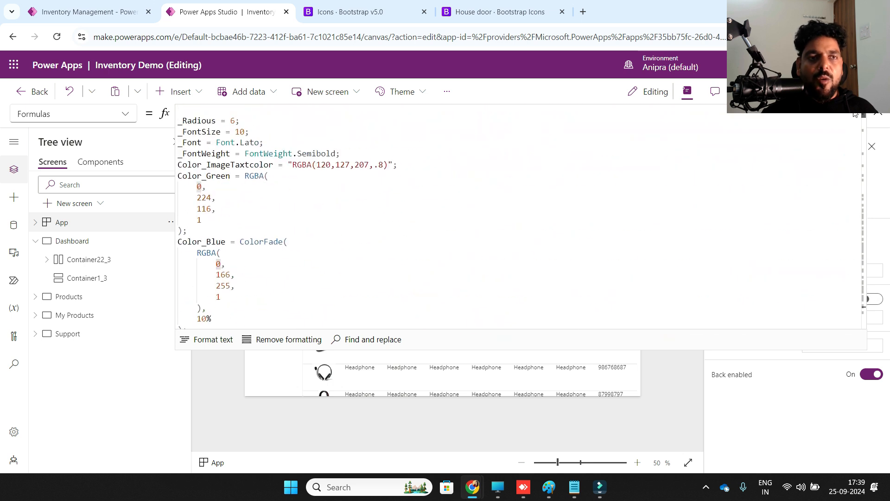
{"action": "scroll", "coordinate": [394, 245], "scroll_direction": "down", "scroll_amount": 3}
{"action": "scroll", "coordinate": [394, 244], "scroll_direction": "up", "scroll_amount": 3}
{"action": "scroll", "coordinate": [395, 250], "scroll_direction": "down", "scroll_amount": 6}
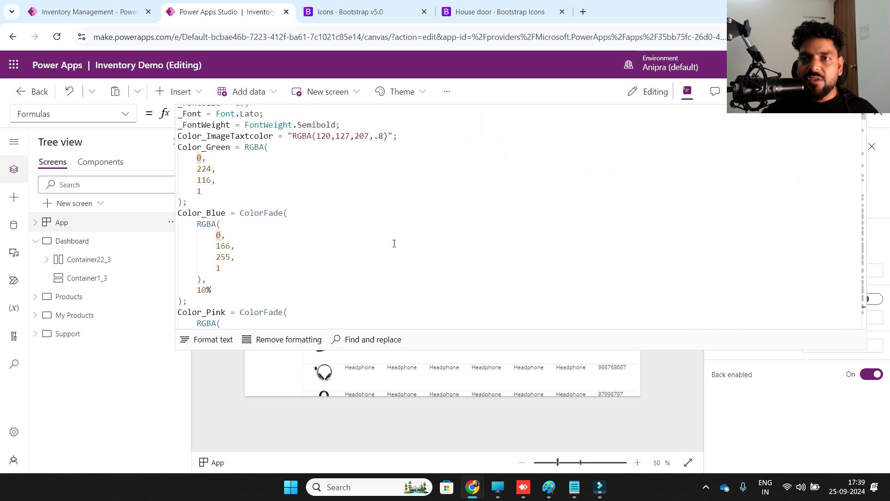
{"action": "scroll", "coordinate": [394, 254], "scroll_direction": "down", "scroll_amount": 10}
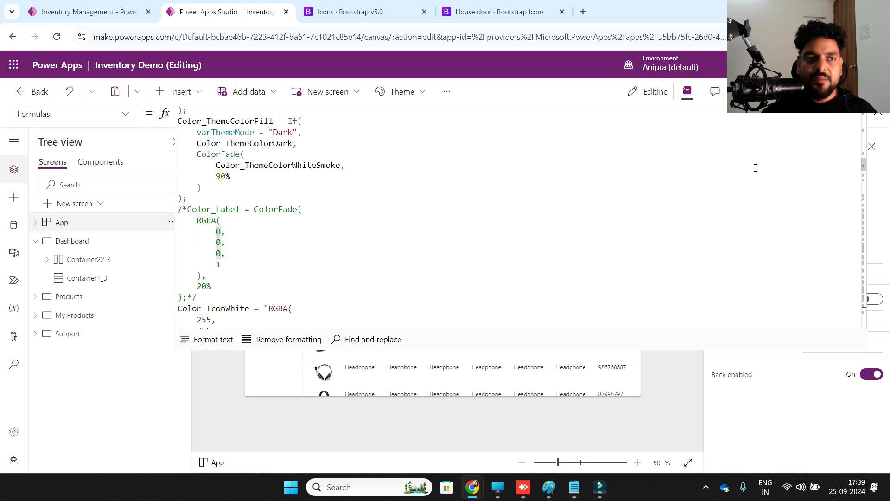
{"action": "left_click", "coordinate": [862, 122]}
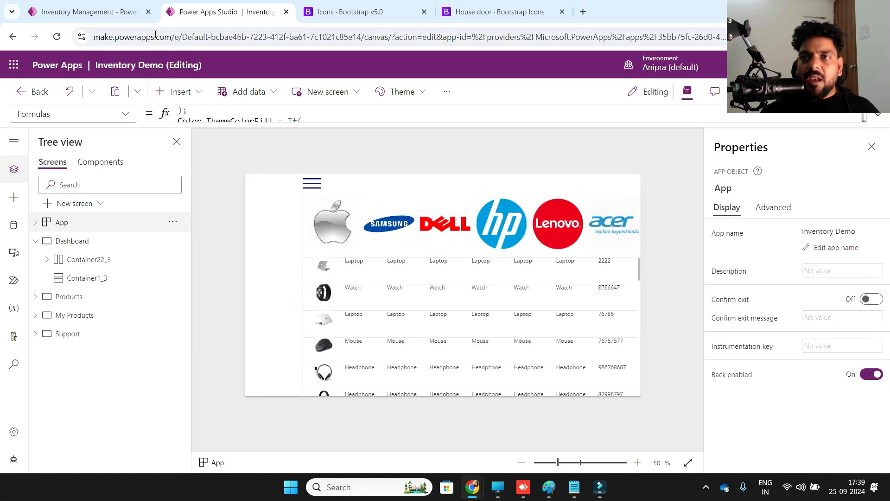
Step: Select Container6, the icon container in the LeftNav component's gallery
{"action": "left_click", "coordinate": [101, 162]}
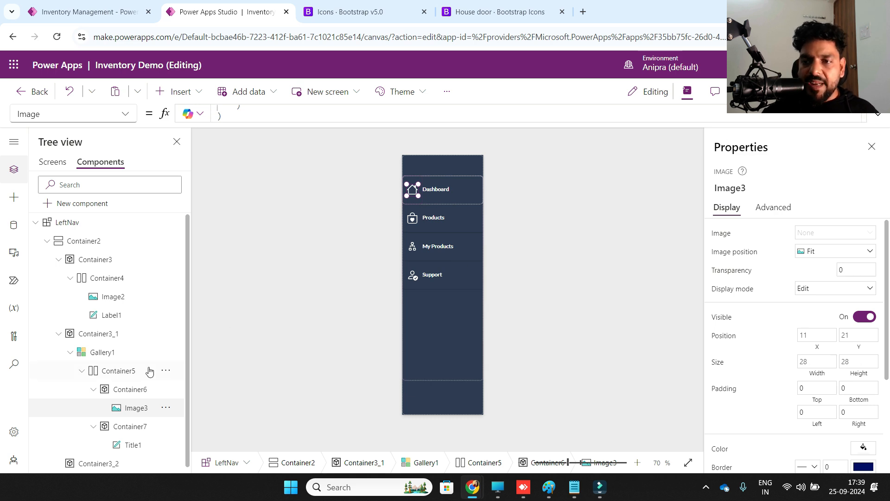
{"action": "left_click", "coordinate": [133, 389]}
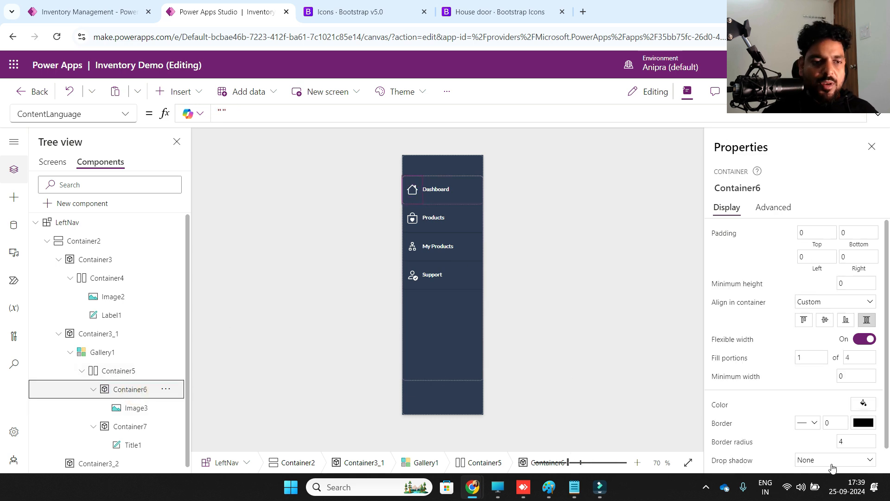
Step: Set the drop shadow of Container5 to None
{"action": "left_click", "coordinate": [119, 370]}
{"action": "scroll", "coordinate": [803, 424], "scroll_direction": "down", "scroll_amount": 2}
{"action": "scroll", "coordinate": [803, 424], "scroll_direction": "down", "scroll_amount": 1}
{"action": "left_click", "coordinate": [807, 434]}
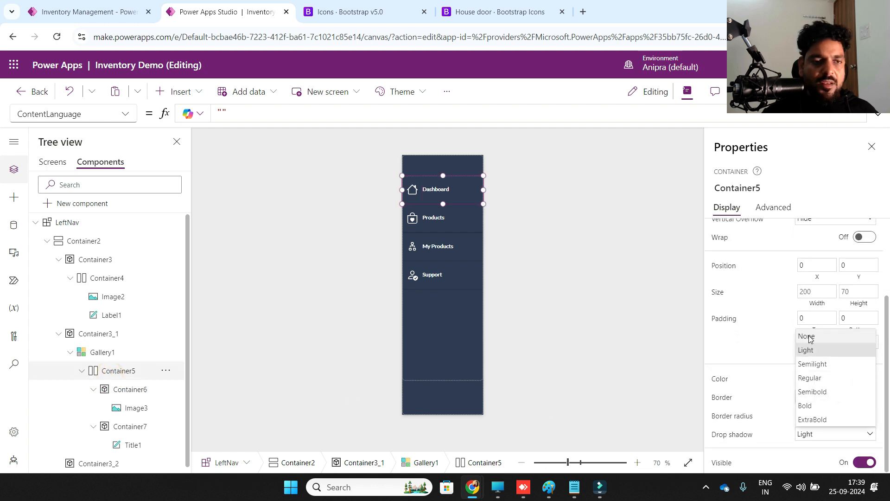
{"action": "left_click", "coordinate": [809, 338]}
Step: Collapse Container6 and Container7 in the component tree and check the drop shadow setting of Container3_1
{"action": "left_click", "coordinate": [94, 390]}
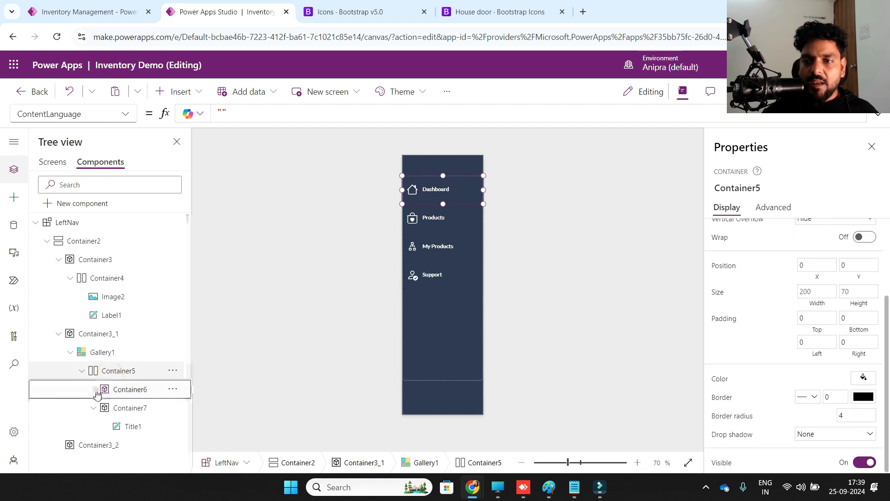
{"action": "key", "text": "Down"}
{"action": "key", "text": "Left"}
{"action": "left_click", "coordinate": [104, 335]}
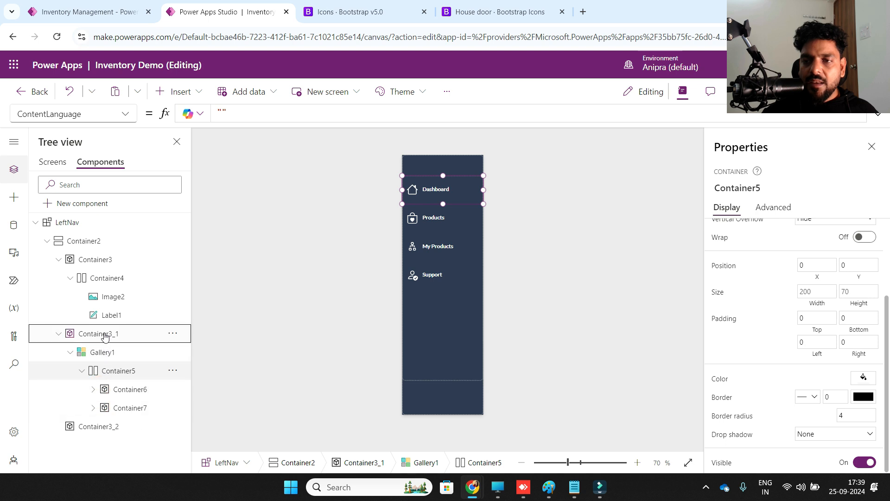
{"action": "scroll", "coordinate": [792, 438], "scroll_direction": "down", "scroll_amount": 2}
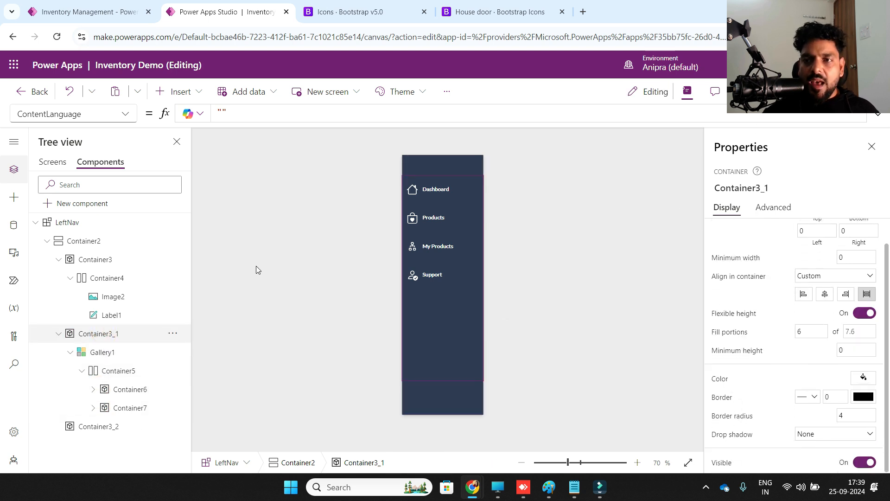
Step: Set the Y position of Container4, which holds the logo and title label, to 0
{"action": "left_click", "coordinate": [113, 296]}
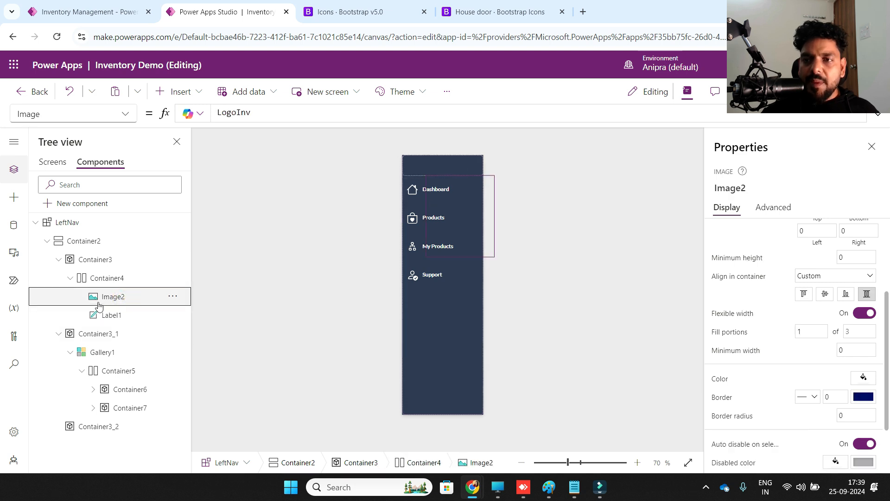
{"action": "left_click", "coordinate": [105, 316]}
{"action": "left_click", "coordinate": [105, 279]}
{"action": "left_click", "coordinate": [822, 371]}
{"action": "key", "text": "Return"}
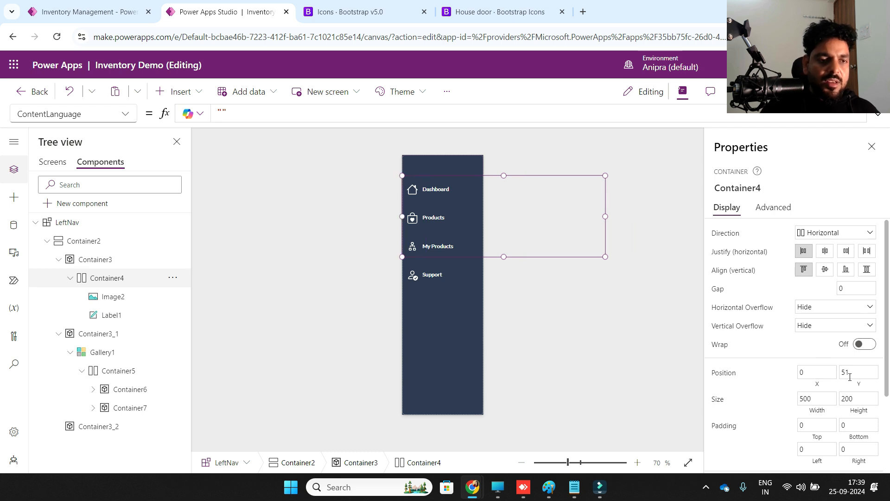
Step: Set Container4's width to Parent.Width and its height to Parent.Height
{"action": "left_click", "coordinate": [818, 414]}
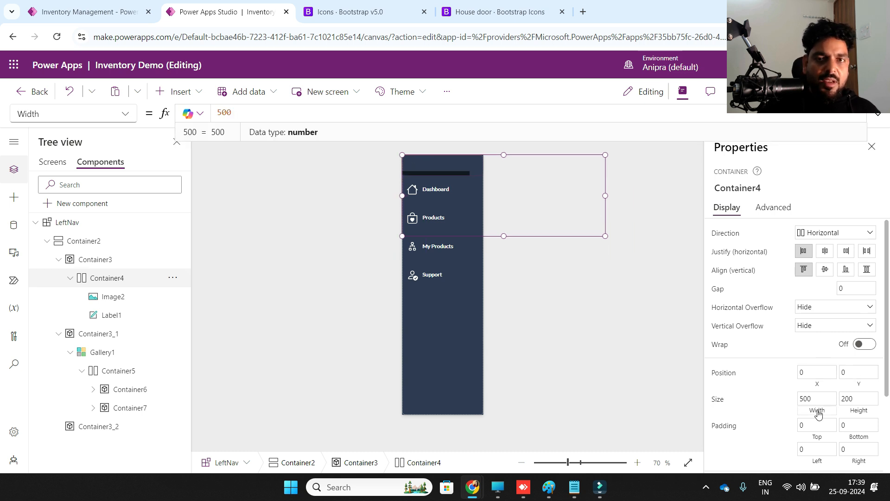
{"action": "key", "text": "ctrl+a"}
{"action": "type", "text": "parent.Width"}
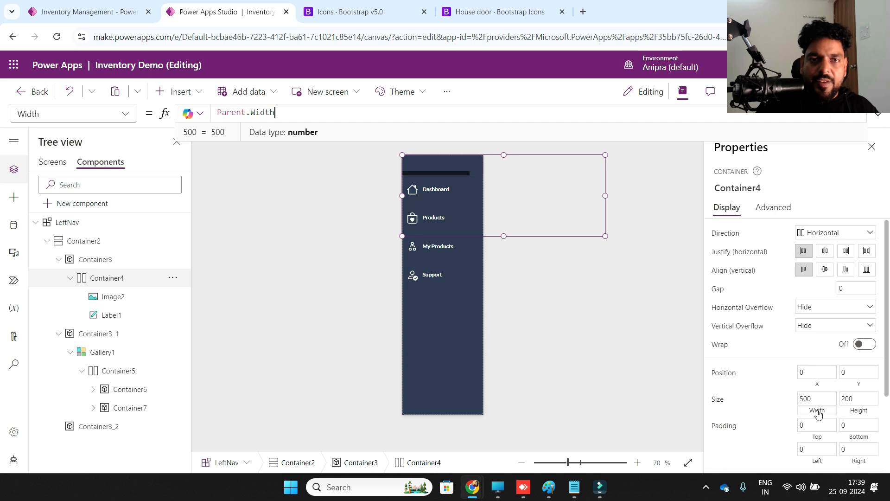
{"action": "left_click", "coordinate": [866, 418]}
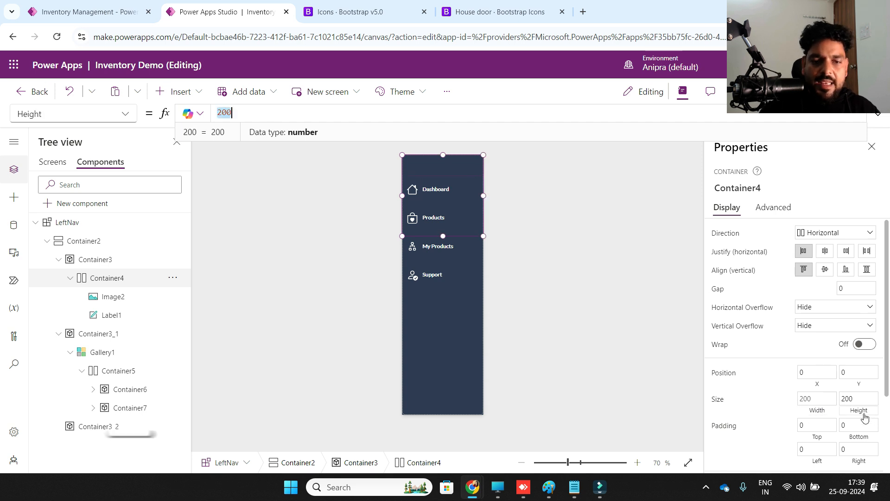
{"action": "key", "text": "ctrl+a"}
{"action": "type", "text": "pare"}
{"action": "key", "text": "Tab"}
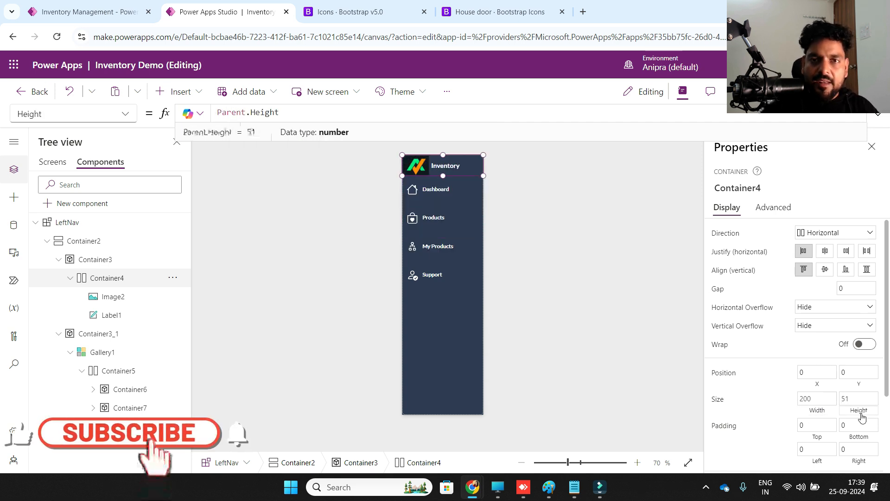
{"action": "left_click", "coordinate": [341, 262]}
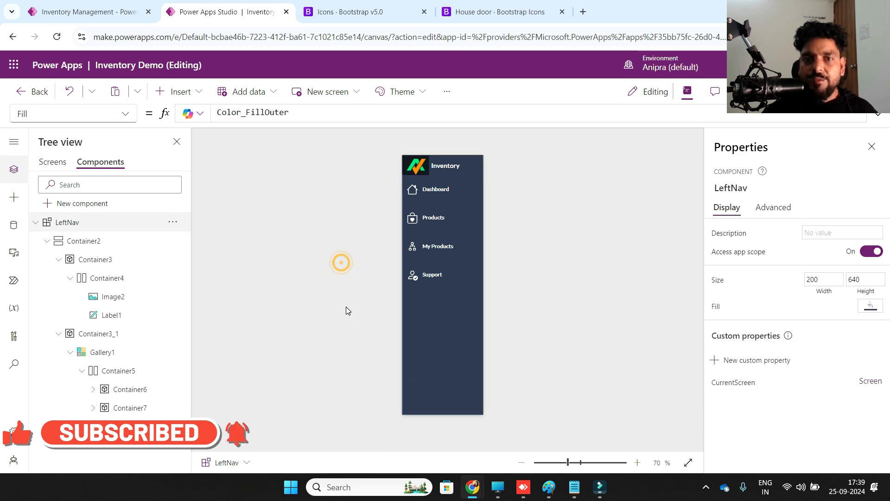
Step: Check the navigation of the published Inventory Management app, and insert a Toggle into Container3_2 of the LeftNav component
{"action": "left_click", "coordinate": [106, 13]}
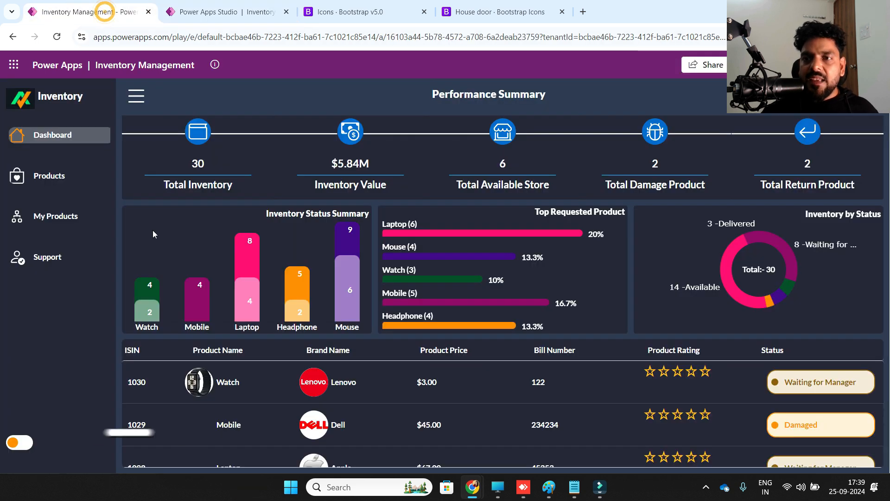
{"action": "left_click", "coordinate": [206, 13]}
{"action": "left_click", "coordinate": [50, 240]}
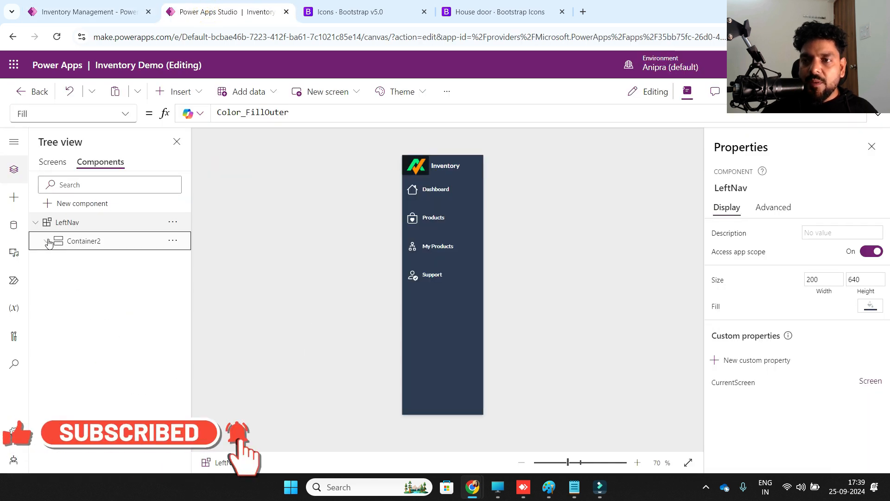
{"action": "left_click", "coordinate": [48, 241]}
{"action": "left_click", "coordinate": [57, 259]}
{"action": "left_click", "coordinate": [58, 278]}
{"action": "left_click", "coordinate": [70, 296]}
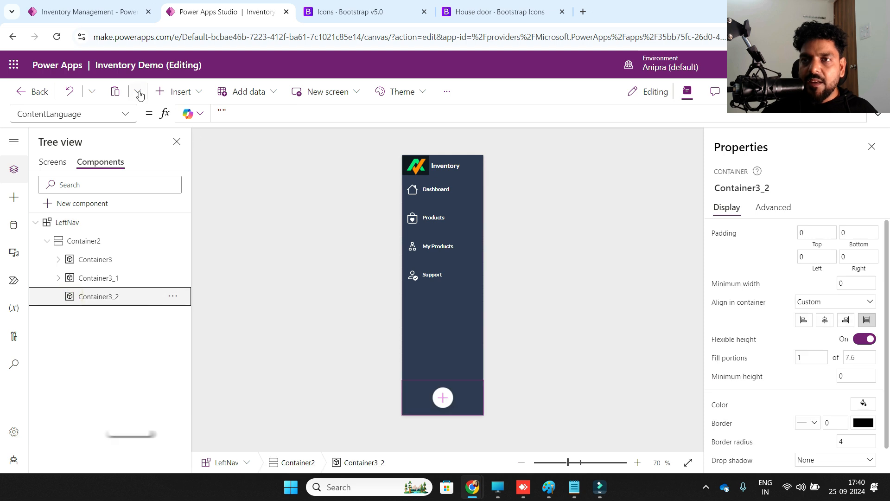
{"action": "left_click", "coordinate": [176, 92]}
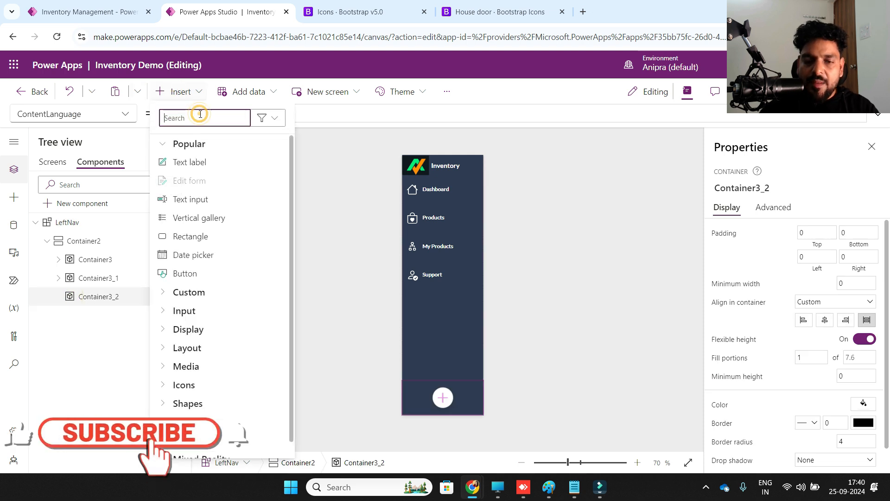
{"action": "type", "text": "togg"}
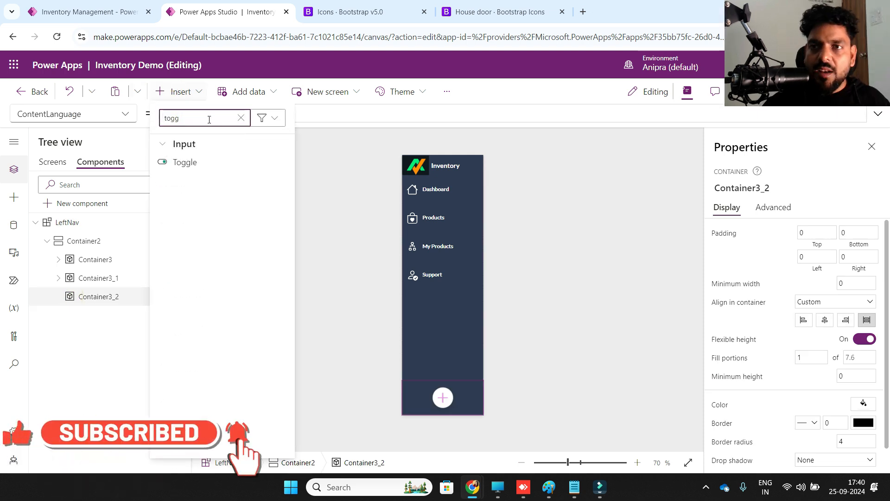
{"action": "left_click", "coordinate": [199, 164]}
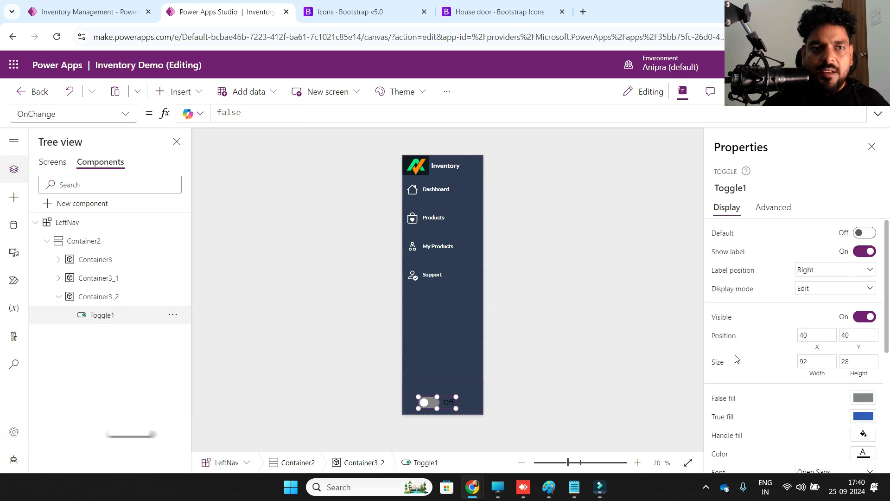
Step: Turn off the toggle's label and set its X position to (Parent.Width-Self.Width)/2
{"action": "left_click", "coordinate": [863, 251]}
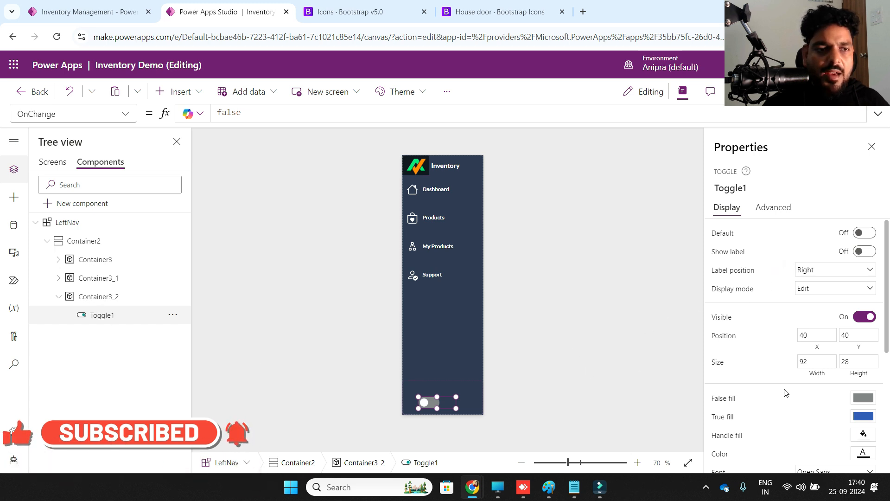
{"action": "left_click", "coordinate": [814, 336]}
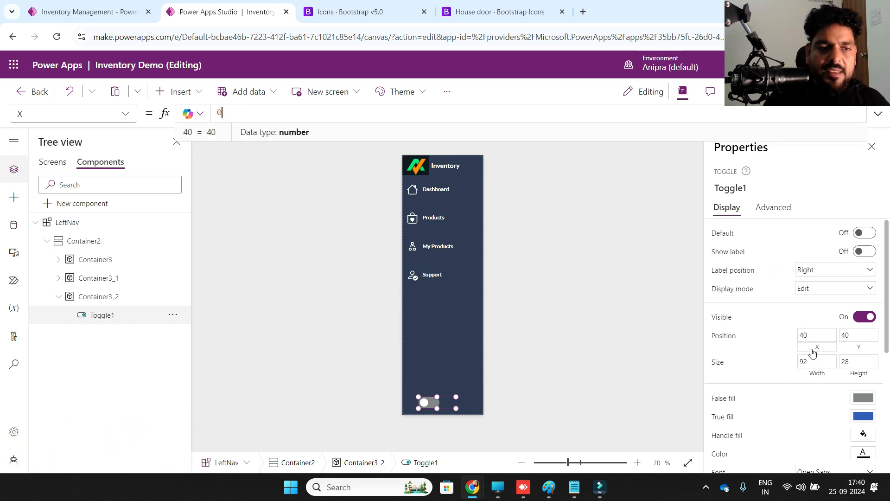
{"action": "left_click", "coordinate": [768, 376]}
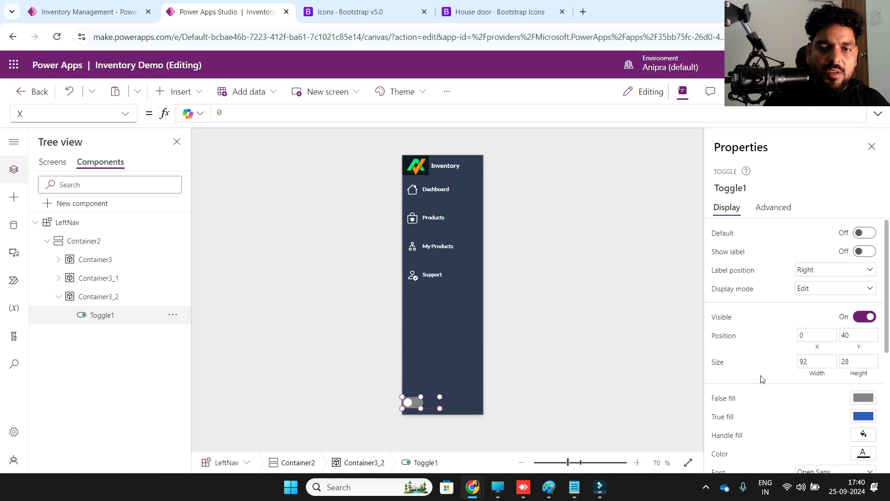
{"action": "left_click", "coordinate": [821, 351]}
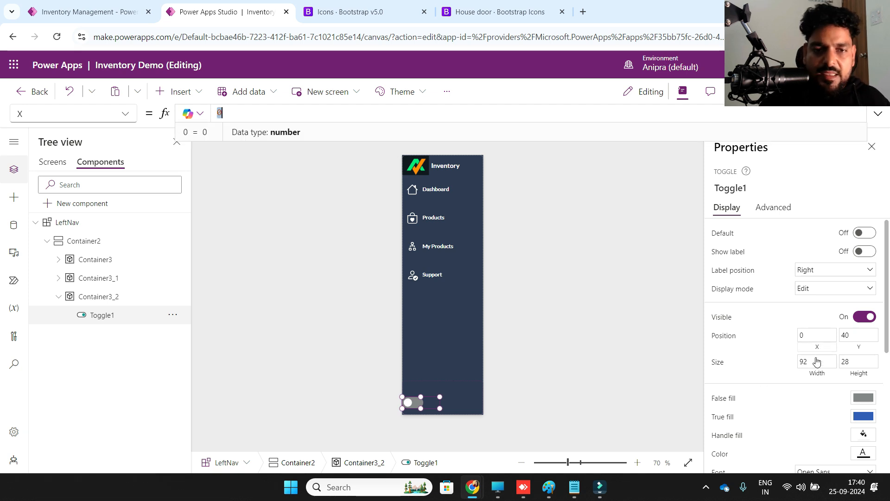
{"action": "left_click", "coordinate": [574, 487]}
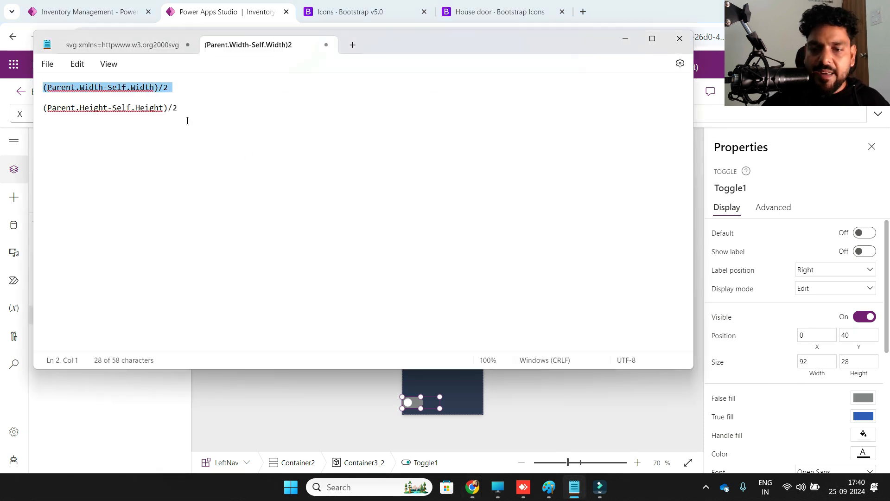
{"action": "key", "text": "alt+Tab"}
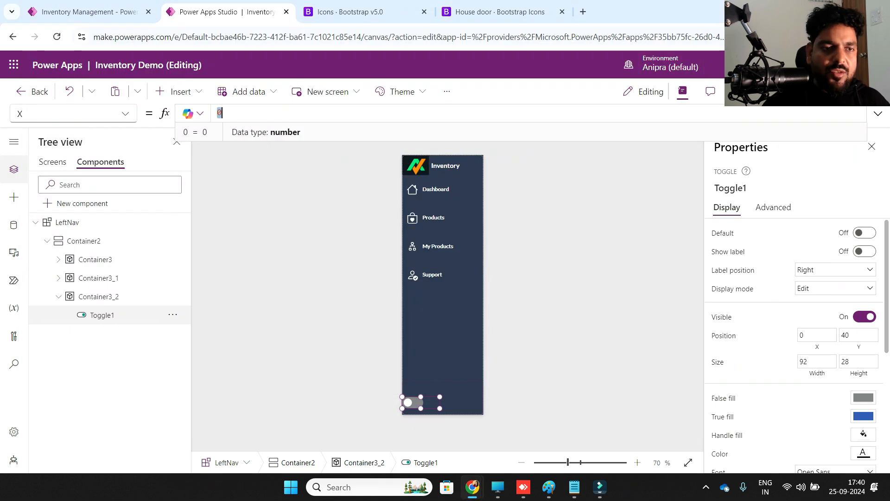
{"action": "left_click", "coordinate": [818, 350]}
{"action": "type", "text": "(Parent.Width-Self.Width)/2"}
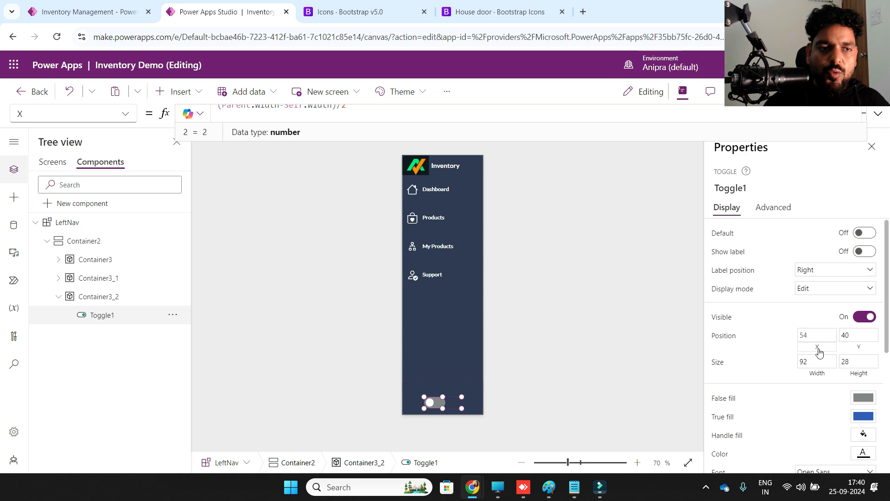
Step: Copy the formula (Parent.Height-Self.Height)/2 from the Notepad notes into the toggle's Y position
{"action": "left_click", "coordinate": [857, 352]}
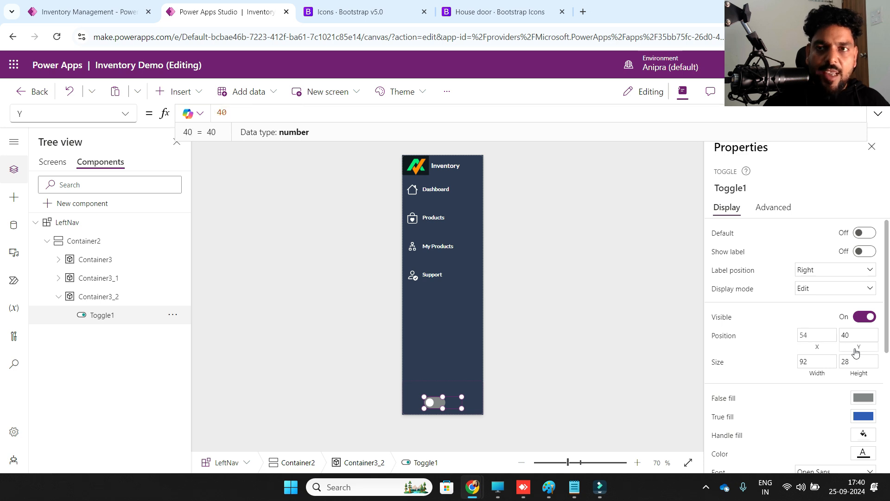
{"action": "key", "text": "alt+Tab"}
{"action": "triple_click", "coordinate": [34, 111]}
{"action": "key", "text": "ctrl+c"}
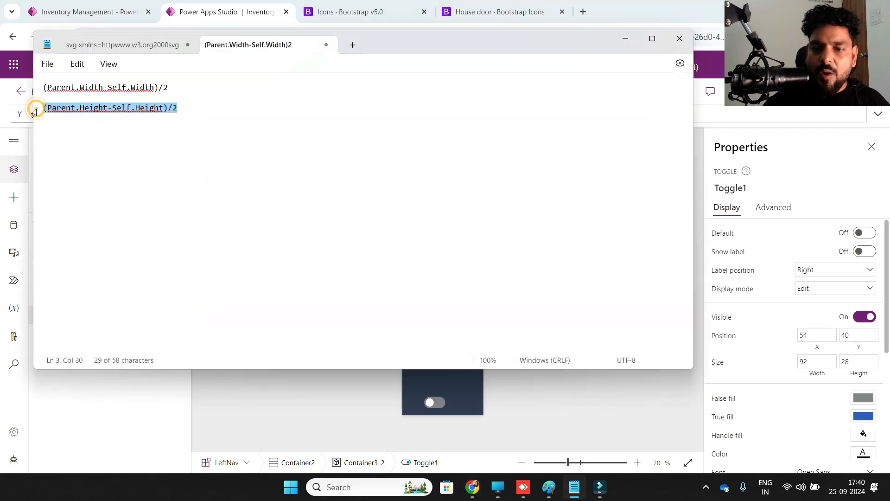
{"action": "key", "text": "alt+Tab"}
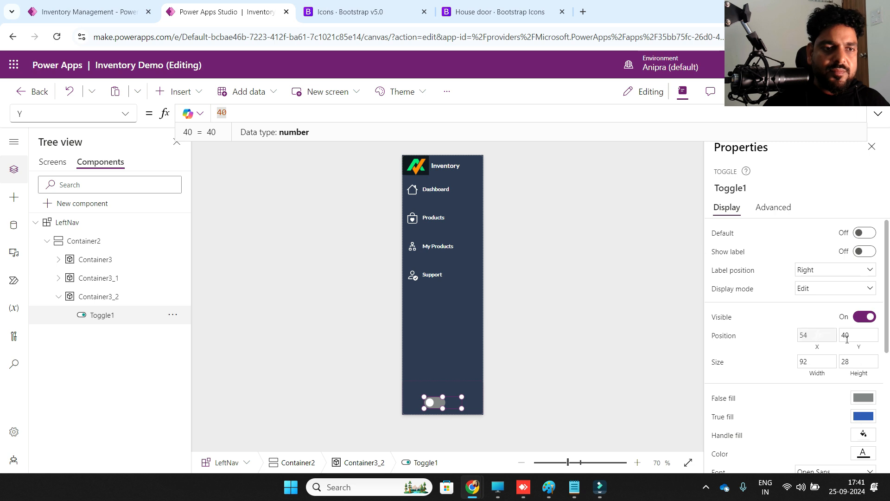
{"action": "key", "text": "ctrl+v"}
Step: Set the toggle's width to Parent.Width and its height to Parent.Height*40%
{"action": "left_click", "coordinate": [816, 374]}
{"action": "type", "text": "parent.Width"}
{"action": "key", "text": "Tab"}
{"action": "left_click", "coordinate": [852, 374]}
{"action": "type", "text": "pa"}
{"action": "key", "text": "Tab"}
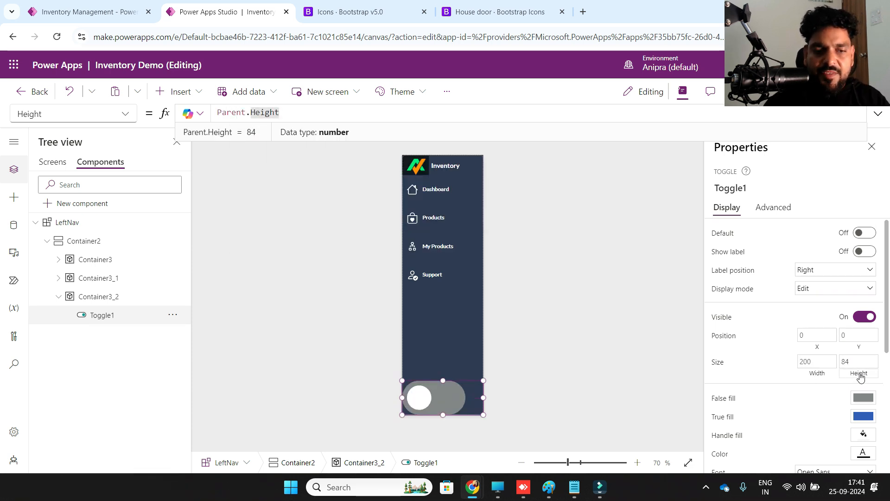
{"action": "type", "text": "*50%"}
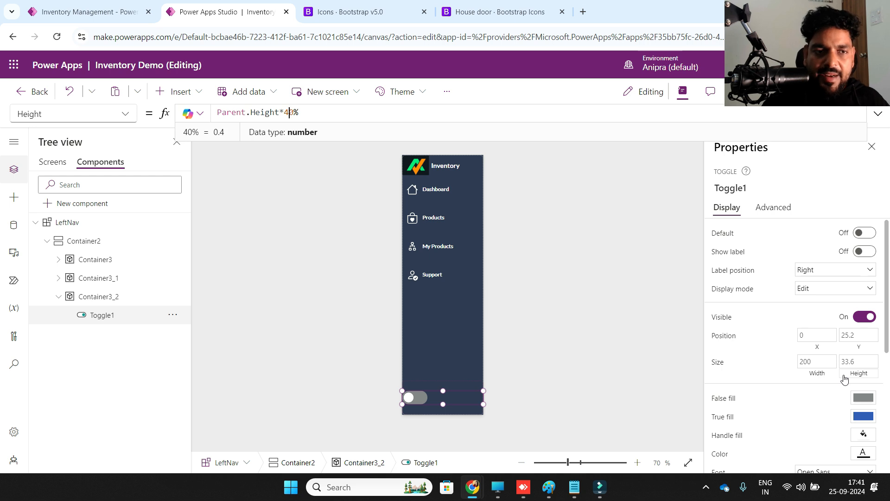
Step: Review the toggle's X formula and set its width to Parent.Width*70%
{"action": "left_click", "coordinate": [816, 338]}
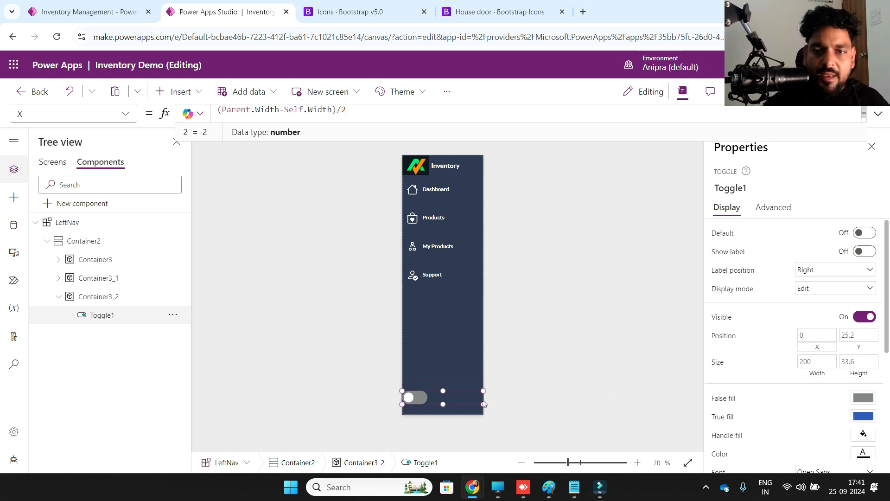
{"action": "left_click", "coordinate": [822, 366]}
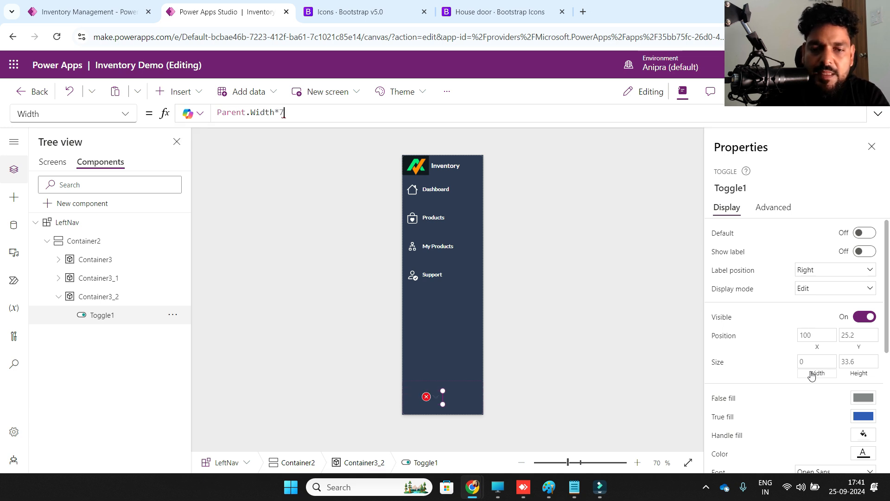
{"action": "type", "text": "%"}
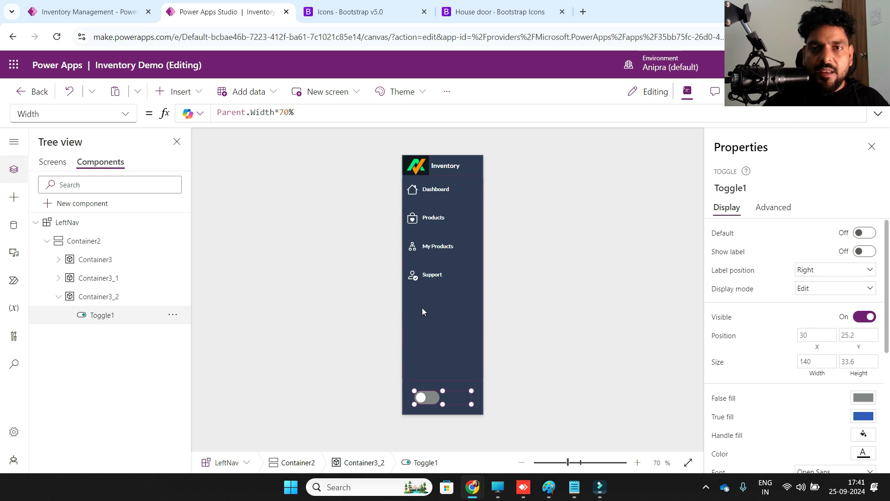
Step: Show the app's Dashboard screen and compare it with the dashboard of the published Inventory Management app
{"action": "left_click", "coordinate": [37, 223]}
{"action": "left_click", "coordinate": [57, 162]}
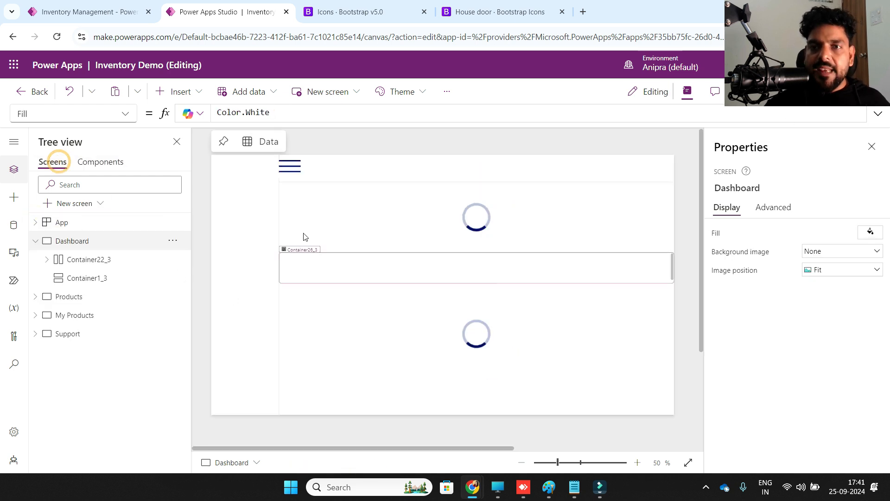
{"action": "left_click", "coordinate": [128, 17]}
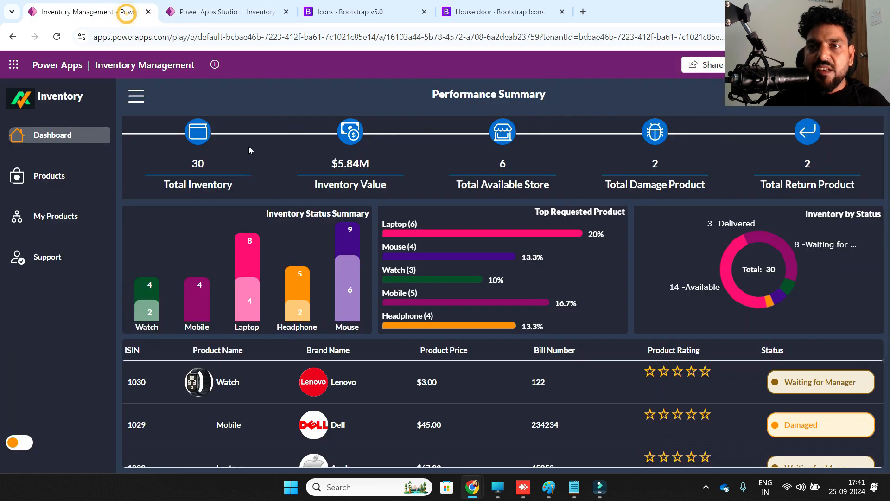
{"action": "left_click", "coordinate": [247, 12]}
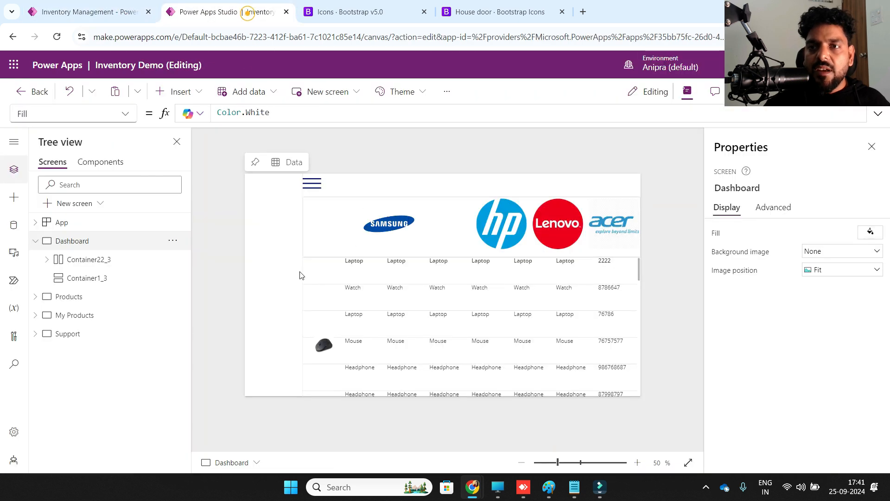
Step: Create a new component alongside LeftNav and name it TopNav
{"action": "left_click", "coordinate": [99, 165]}
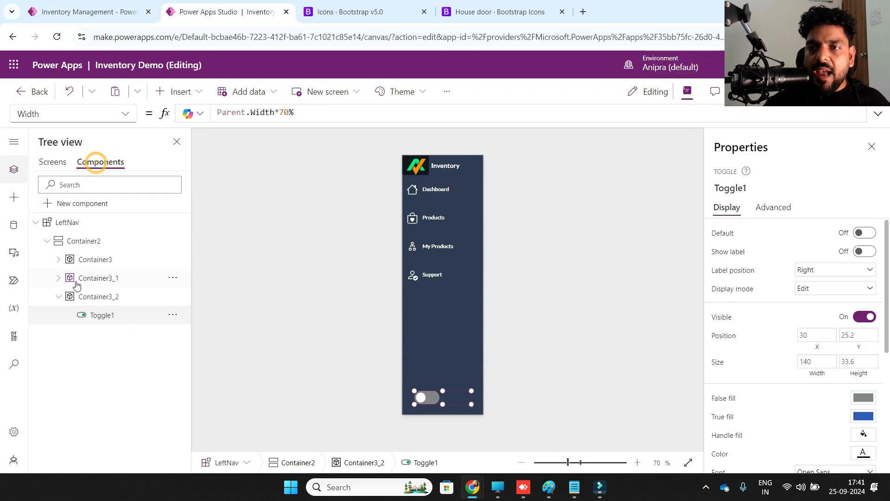
{"action": "left_click", "coordinate": [47, 240]}
{"action": "left_click", "coordinate": [36, 223]}
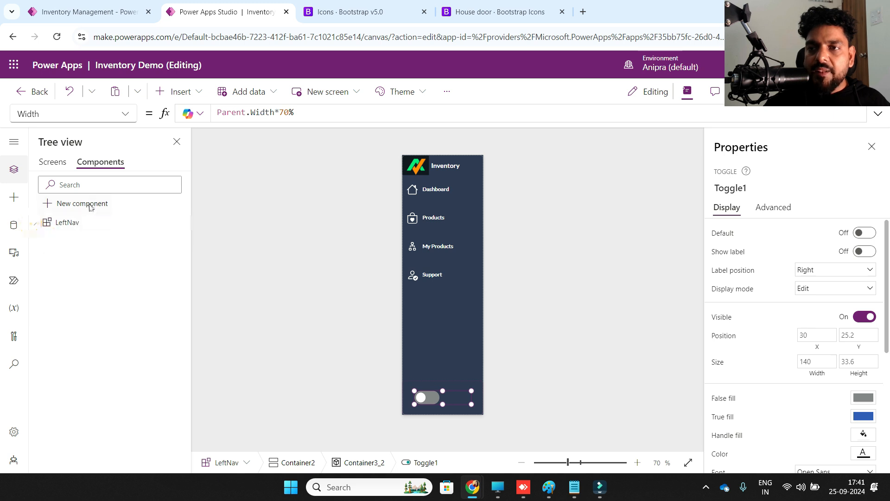
{"action": "left_click", "coordinate": [89, 204]}
{"action": "left_click", "coordinate": [172, 240]}
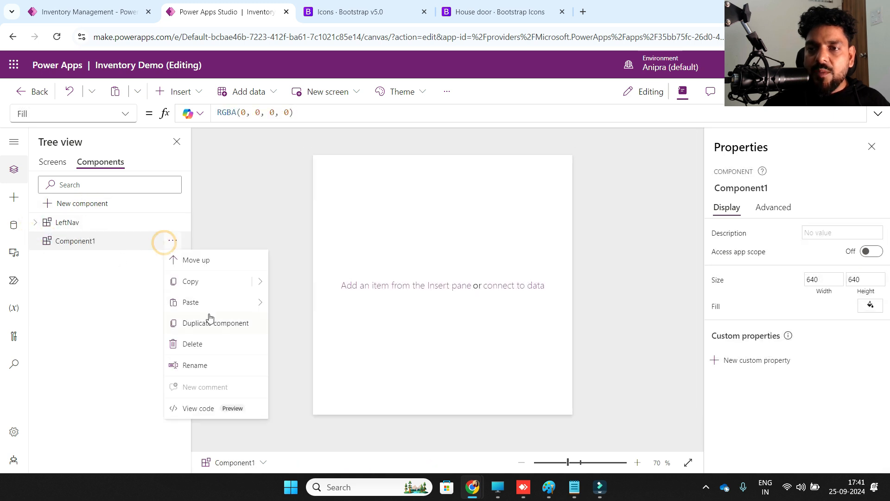
{"action": "left_click", "coordinate": [213, 364]}
{"action": "type", "text": "T"}
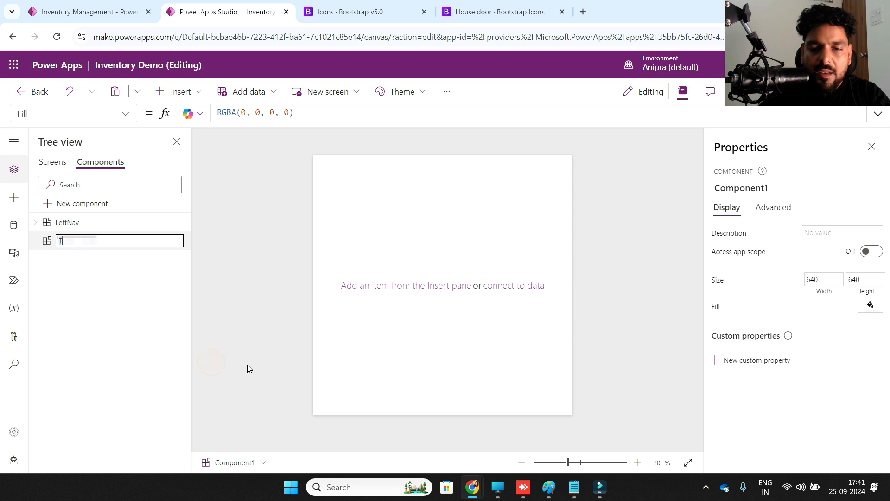
{"action": "type", "text": "opNav"}
{"action": "key", "text": "Return"}
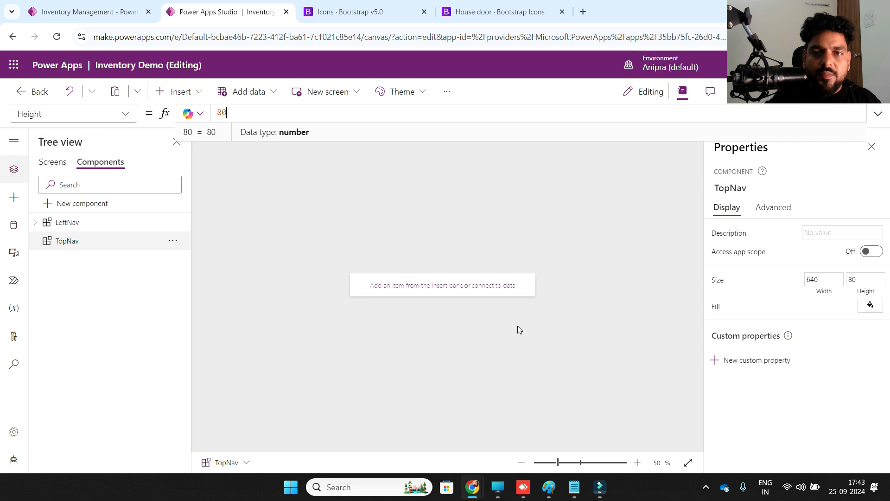
Step: Insert a horizontal container into the TopNav component
{"action": "left_click", "coordinate": [637, 463]}
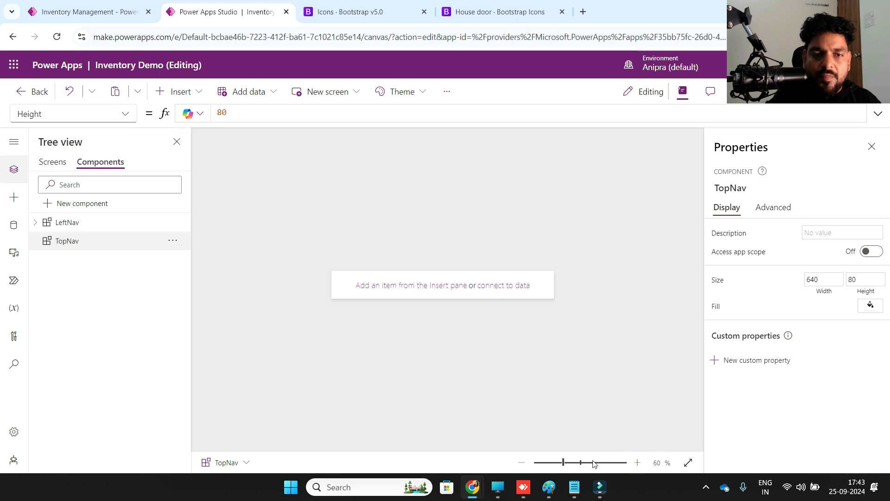
{"action": "left_click", "coordinate": [638, 462]}
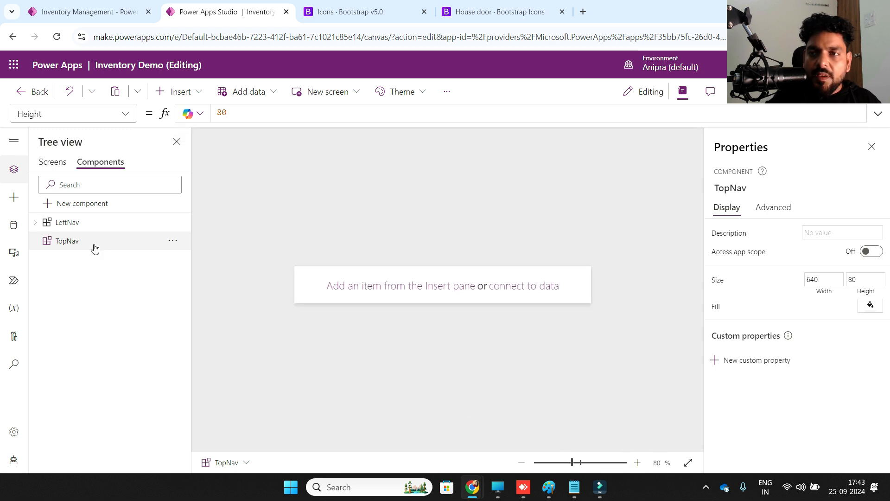
{"action": "left_click", "coordinate": [190, 95]}
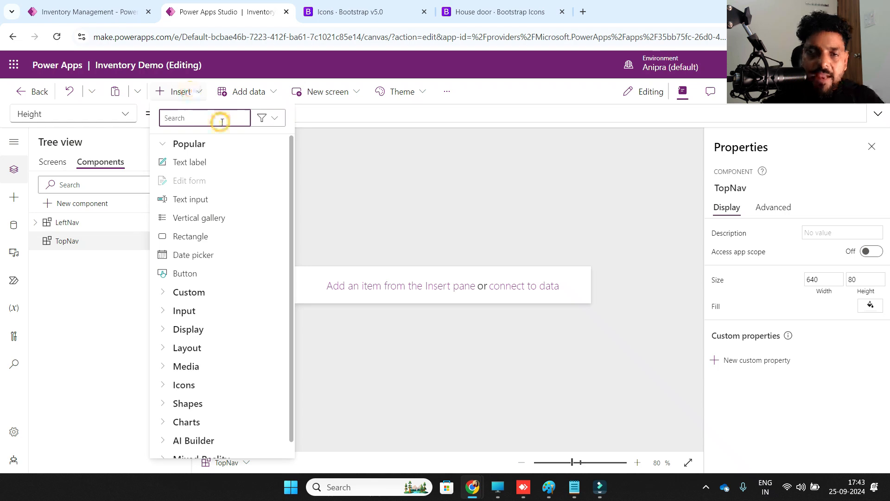
{"action": "left_click", "coordinate": [222, 122]}
{"action": "type", "text": "hori"}
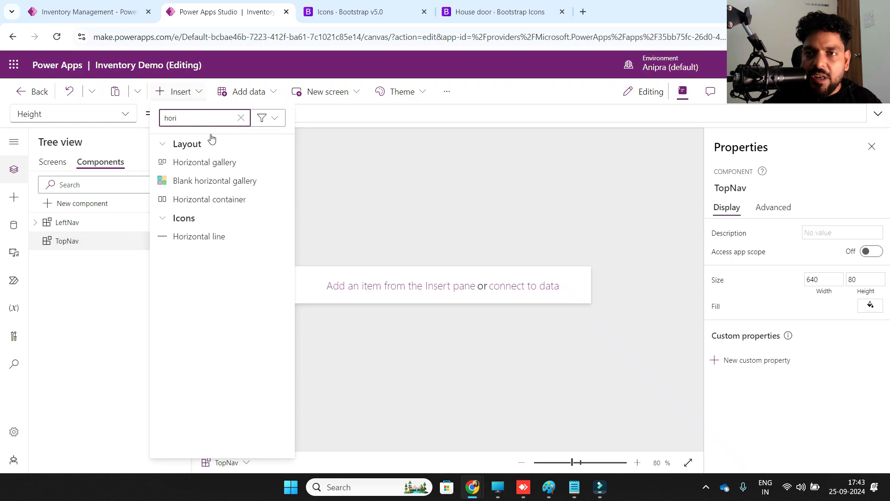
{"action": "left_click", "coordinate": [221, 199]}
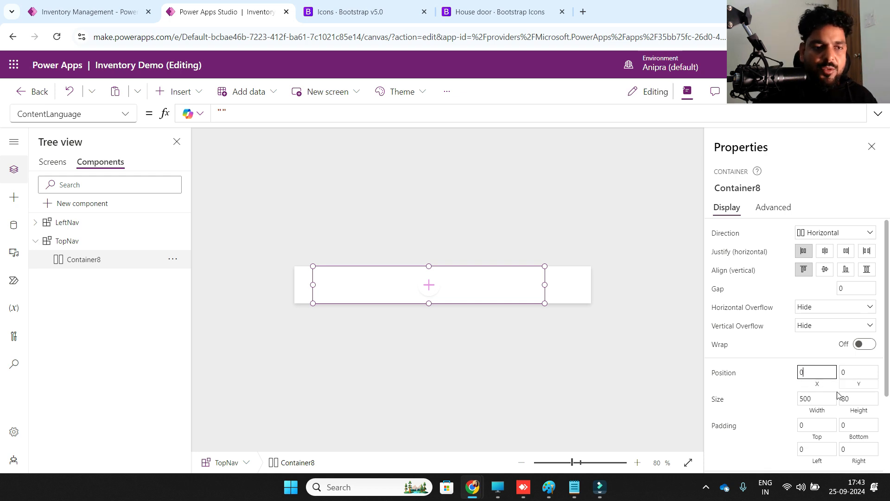
Step: Set the horizontal container's width to Parent.Width and its height to Parent.Height
{"action": "left_click", "coordinate": [821, 414]}
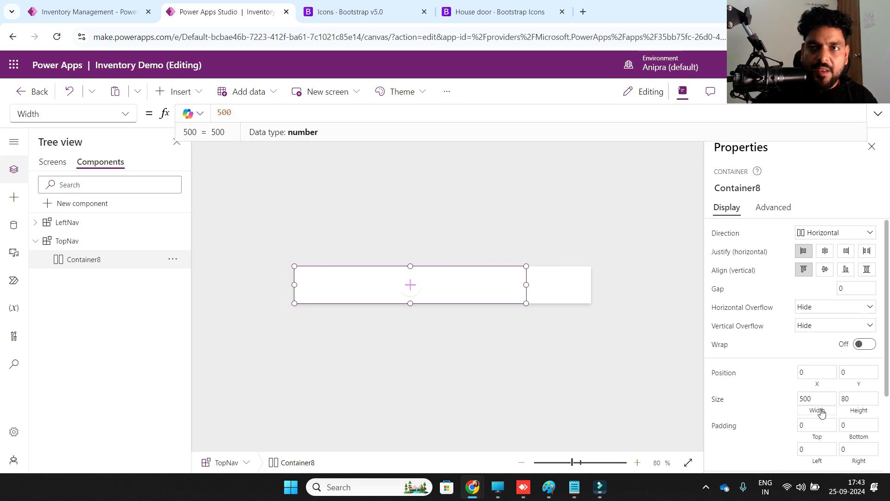
{"action": "type", "text": "Parent.Width"}
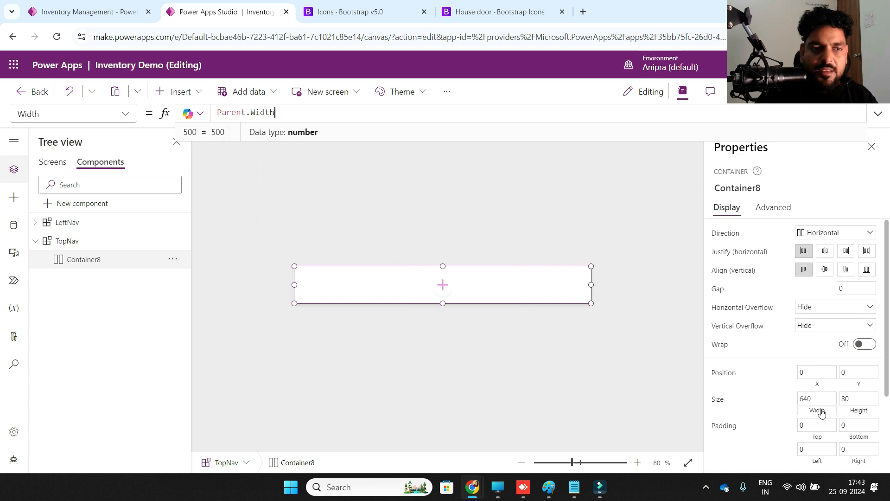
{"action": "left_click", "coordinate": [855, 414]}
{"action": "type", "text": "Parent.Height"}
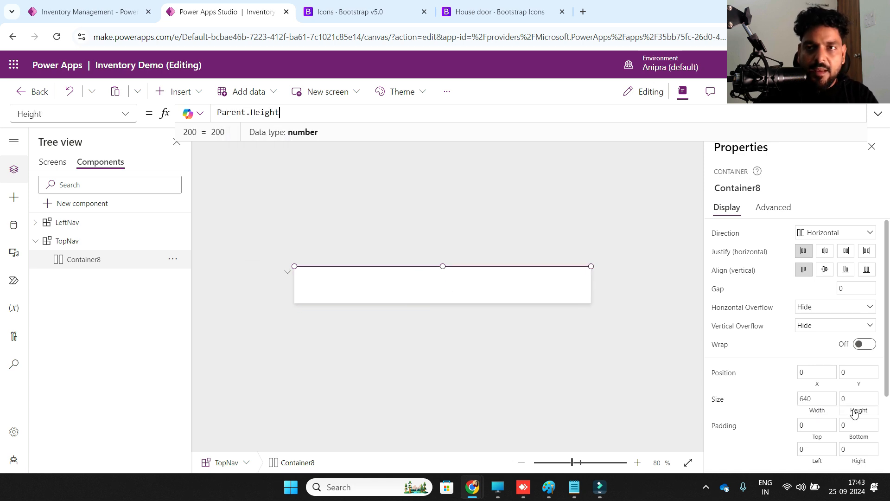
{"action": "left_click", "coordinate": [96, 261]}
Step: Check the header of the published Inventory Management app and insert a plain container inside TopNav's horizontal container
{"action": "left_click", "coordinate": [88, 12]}
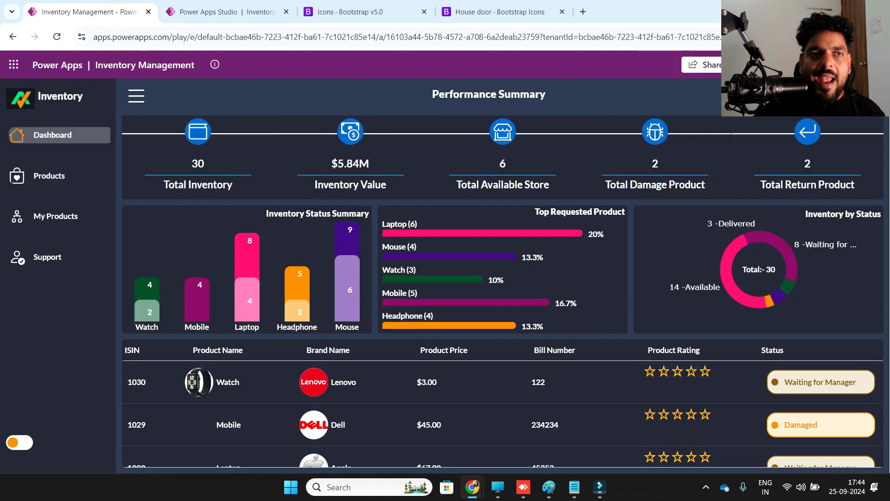
{"action": "left_click", "coordinate": [222, 12]}
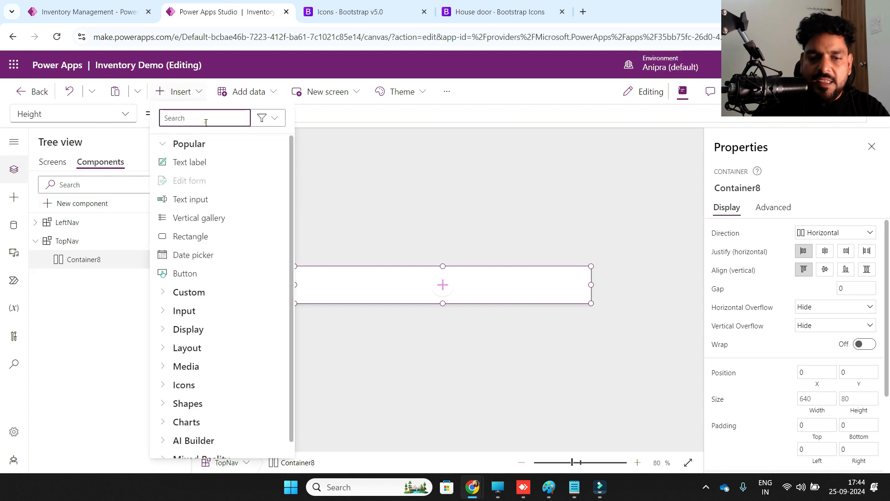
{"action": "type", "text": "cont"}
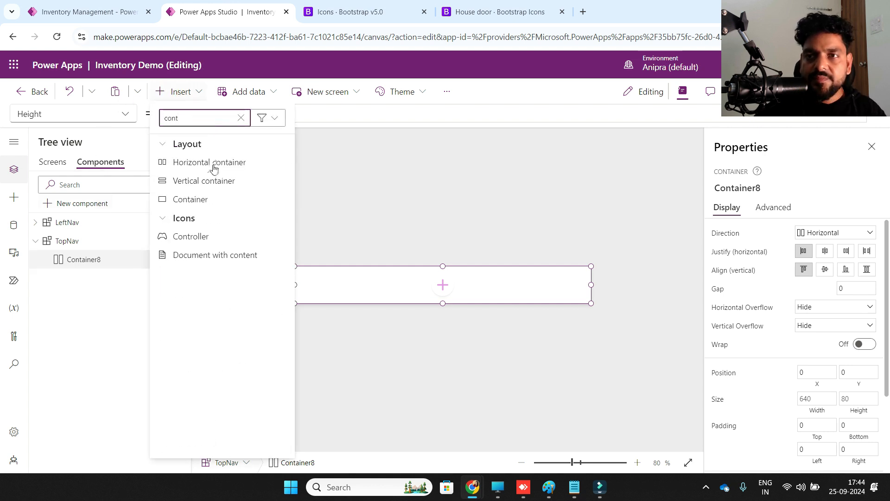
{"action": "left_click", "coordinate": [213, 199]}
Step: Add two more plain containers next to the first one inside Container8
{"action": "left_click", "coordinate": [93, 259]}
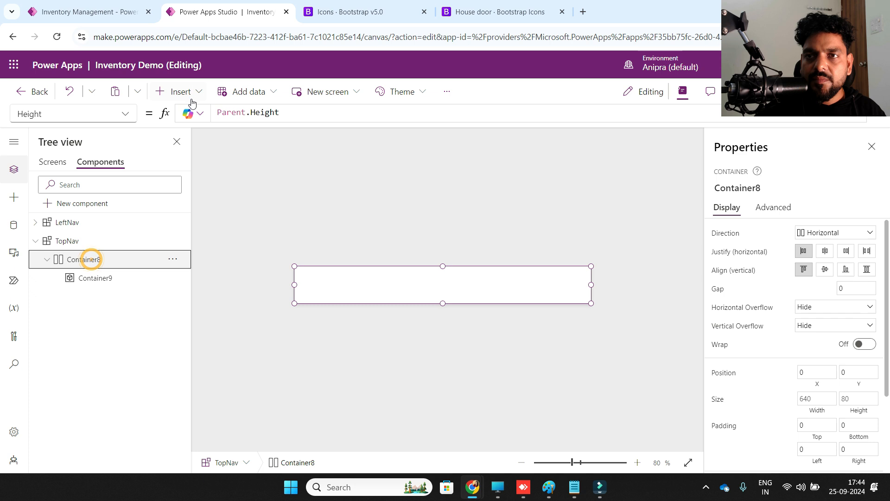
{"action": "left_click", "coordinate": [191, 92]}
{"action": "left_click", "coordinate": [212, 119]}
{"action": "type", "text": "cont"}
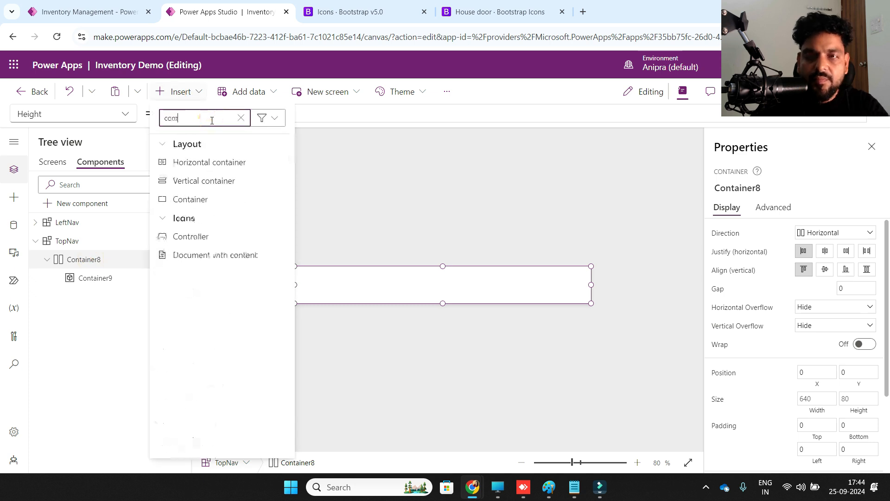
{"action": "left_click", "coordinate": [189, 93]}
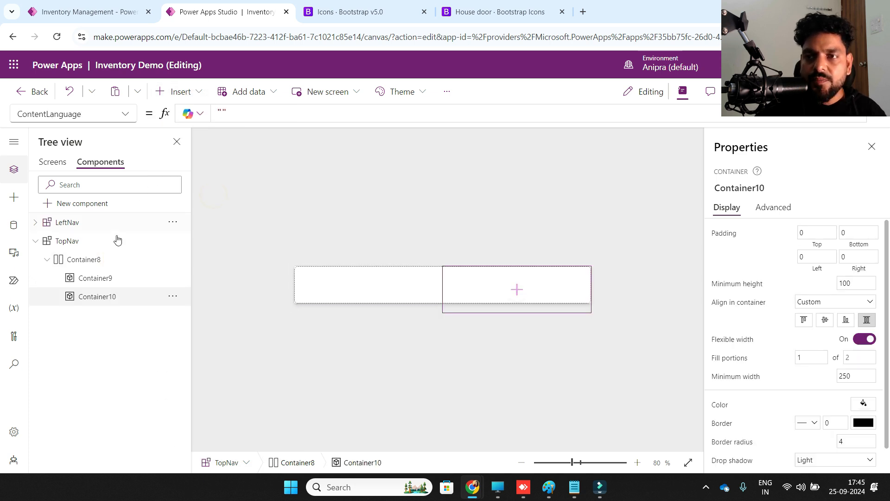
{"action": "left_click", "coordinate": [99, 258]}
{"action": "left_click", "coordinate": [190, 92]}
{"action": "type", "text": "cont"}
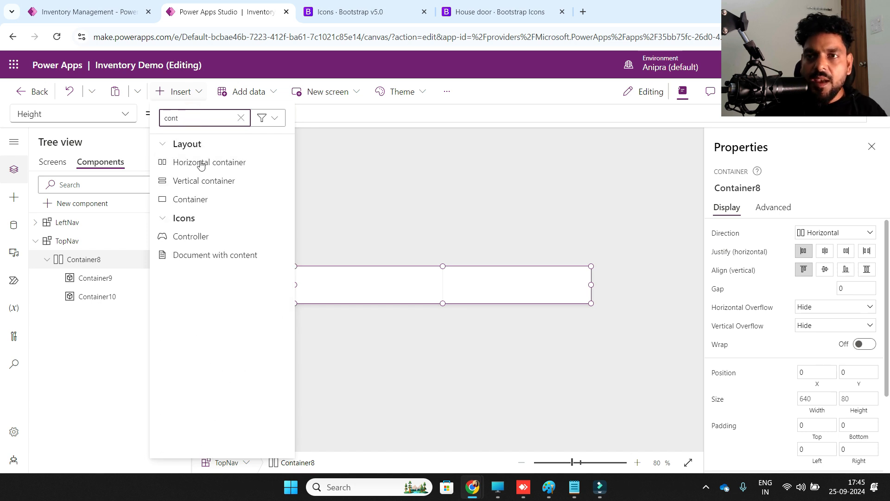
{"action": "left_click", "coordinate": [195, 199]}
Step: Set the minimum width and minimum height of the three inner containers to 0
{"action": "left_click", "coordinate": [110, 278]}
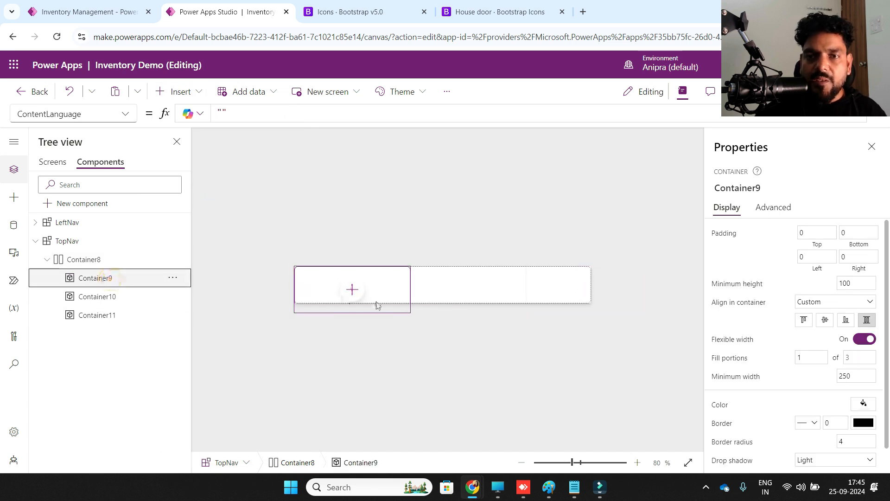
{"action": "left_click", "coordinate": [114, 296], "text": "ctrl"}
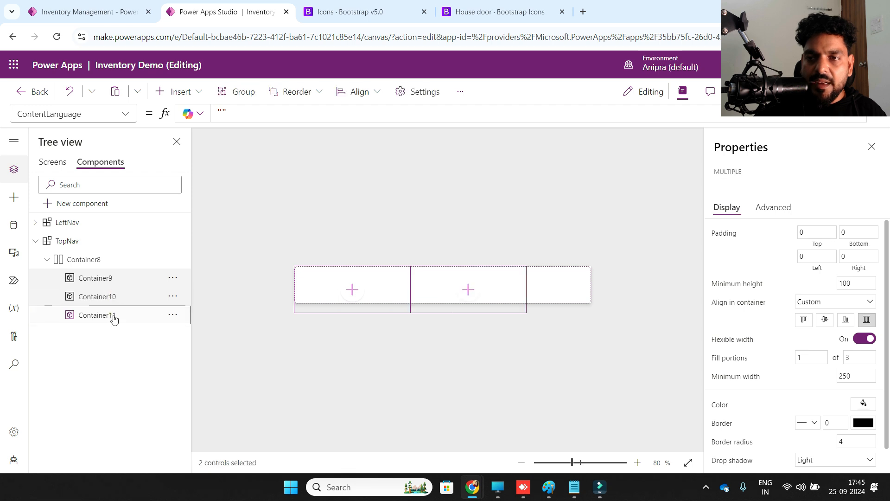
{"action": "left_click", "coordinate": [113, 316], "text": "ctrl"}
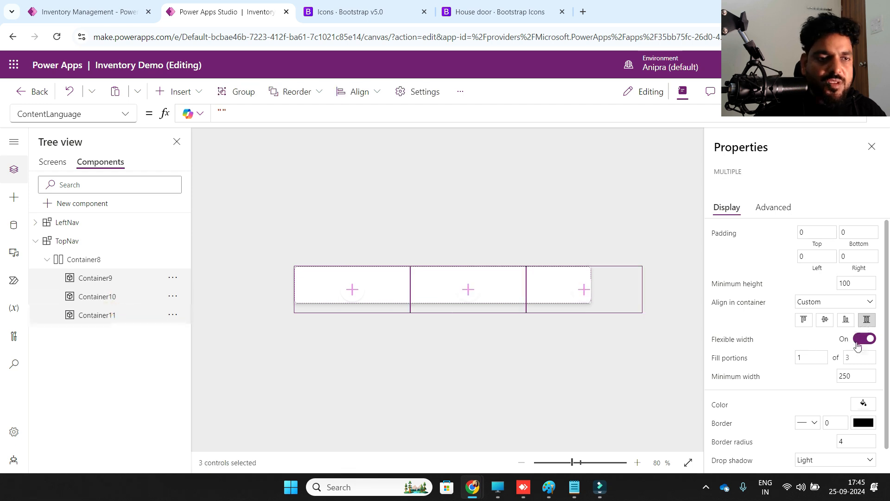
{"action": "left_click", "coordinate": [860, 376]}
{"action": "type", "text": "0"}
{"action": "key", "text": "Return"}
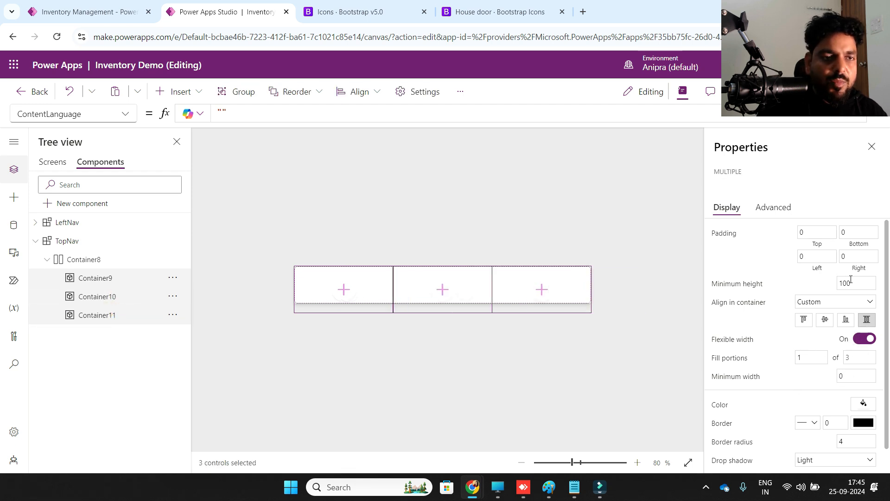
{"action": "key", "text": "Return"}
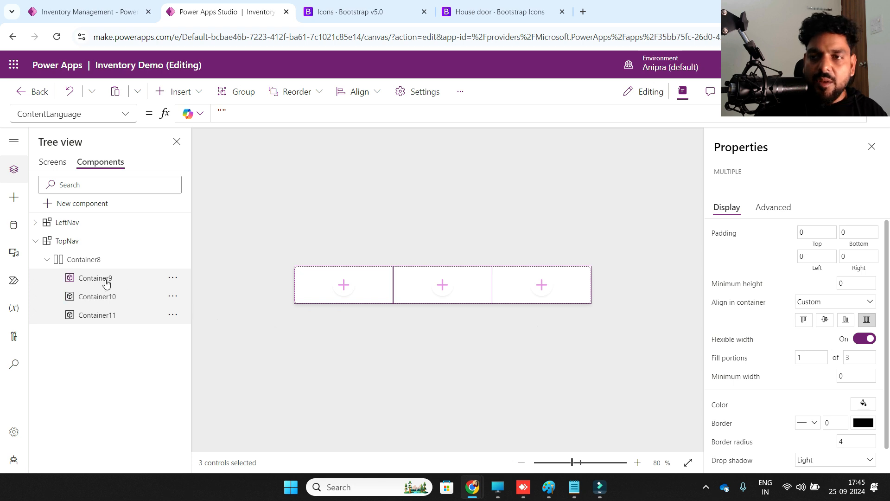
Step: Set the fill portions of the middle container, Container10, to 5
{"action": "left_click", "coordinate": [108, 280]}
{"action": "left_click", "coordinate": [110, 297]}
{"action": "left_click", "coordinate": [797, 361]}
{"action": "type", "text": "5"}
{"action": "key", "text": "Return"}
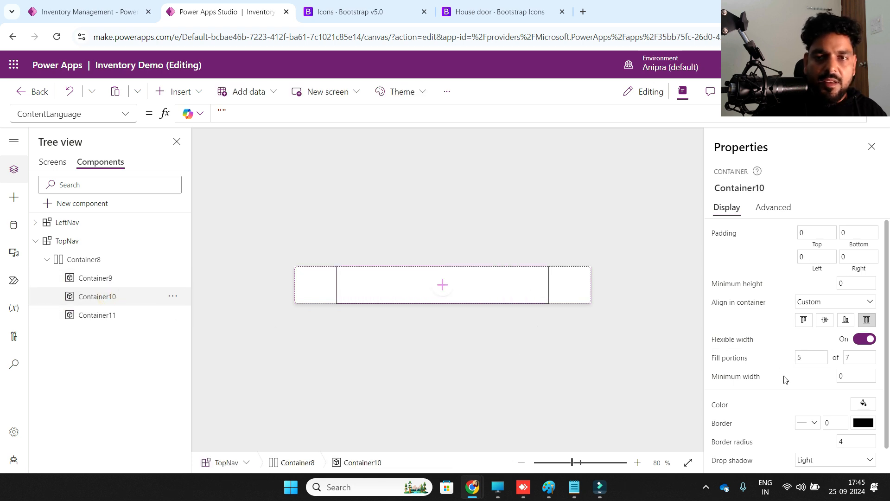
Step: Insert an image control into the first inner container, Container9
{"action": "left_click", "coordinate": [103, 278]}
{"action": "left_click", "coordinate": [179, 91]}
{"action": "left_click", "coordinate": [208, 119]}
{"action": "type", "text": "image"}
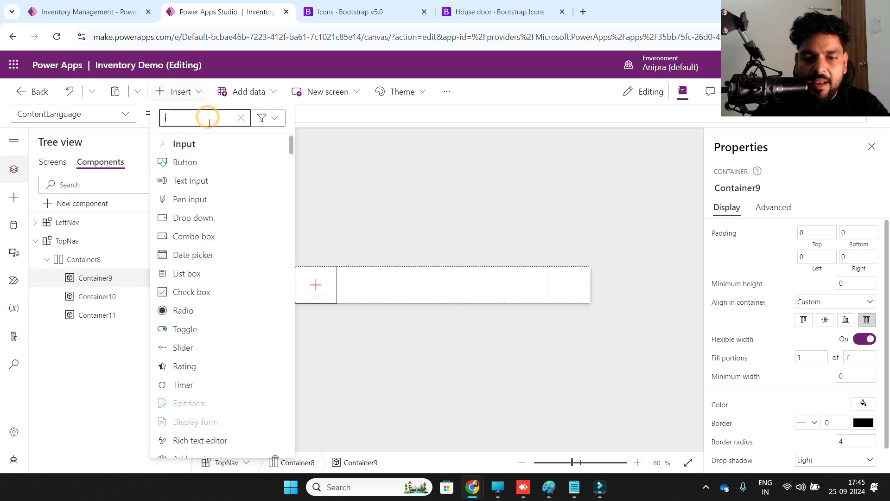
{"action": "left_click", "coordinate": [209, 160]}
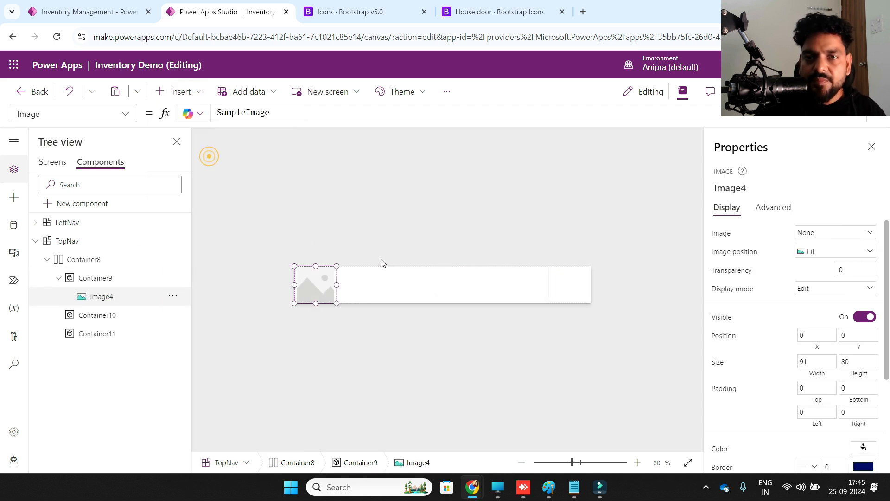
Step: Set the image's width to Parent.Width and its height to Parent.Height
{"action": "left_click", "coordinate": [813, 366]}
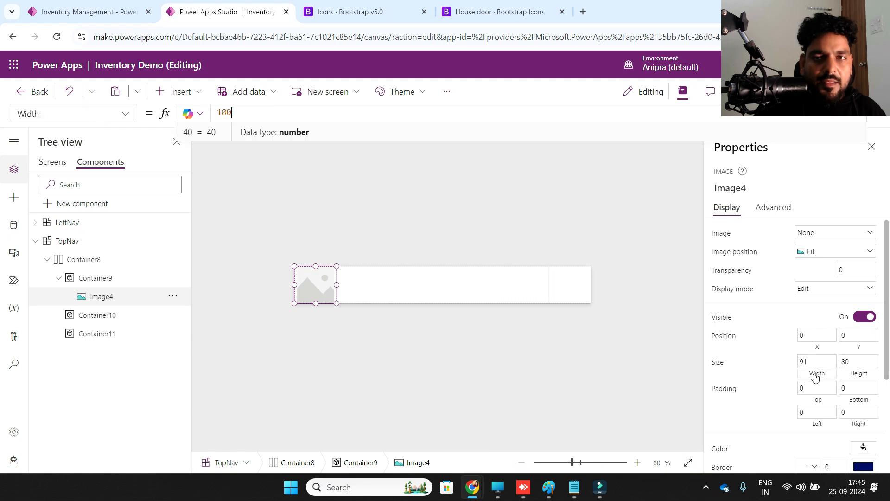
{"action": "type", "text": "parent.Width"}
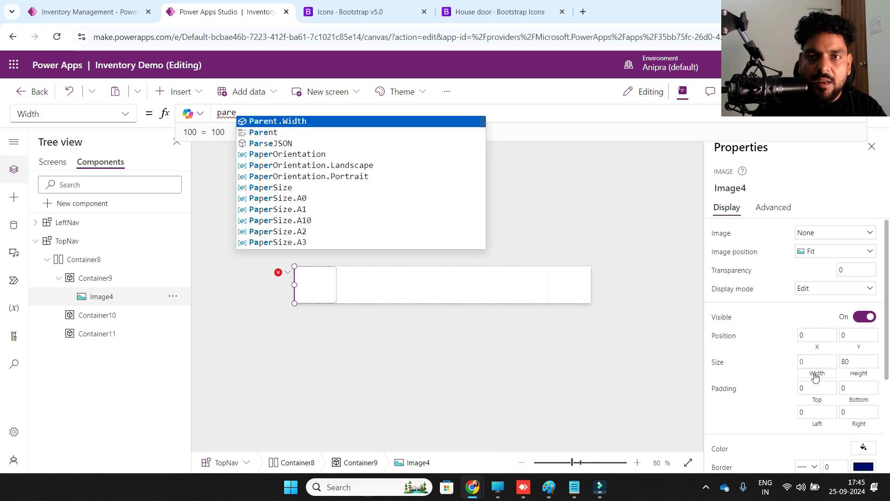
{"action": "key", "text": "Tab"}
{"action": "left_click", "coordinate": [854, 374]}
{"action": "type", "text": "parent.Height"}
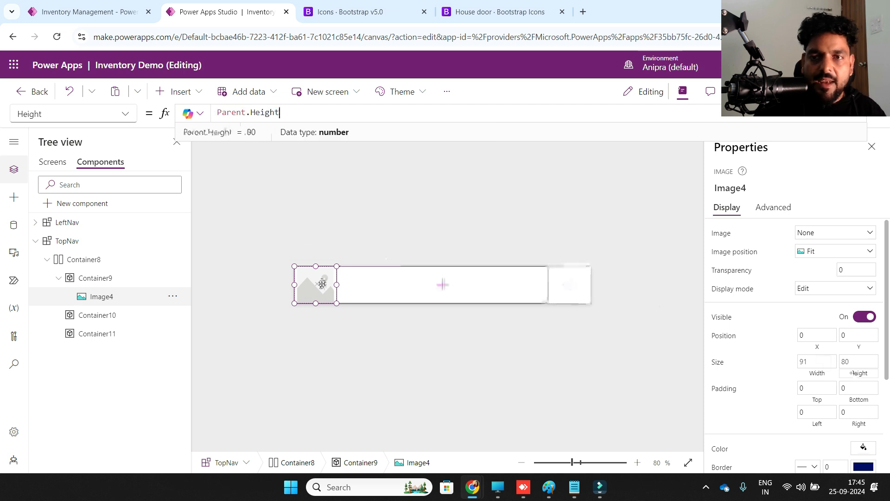
Step: Set the image to the encoded "Hamburger" SVG from CusotmIcon, coloured Color_IconWhite or Color_IconBlack by varThemeMode, and turn on TopNav's access to app scope
{"action": "left_click", "coordinate": [723, 234]}
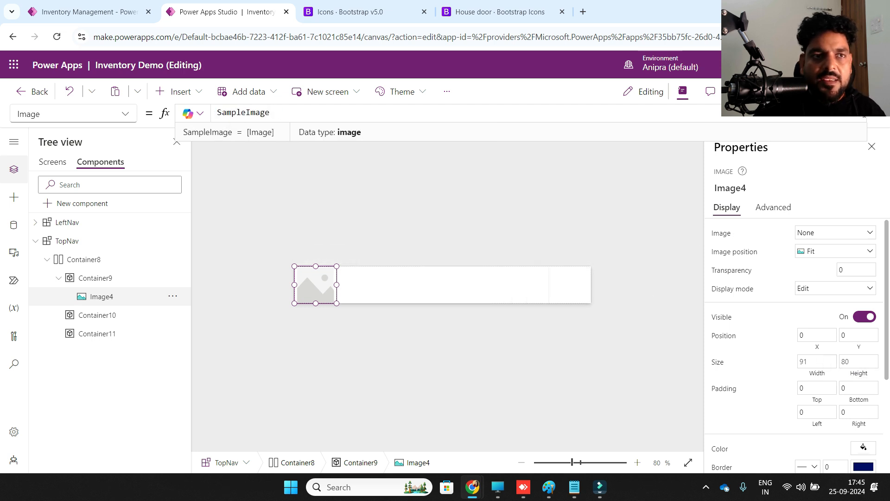
{"action": "left_click", "coordinate": [621, 131]}
{"action": "key", "text": "ctrl+a"}
{"action": "type", "text": "\"data:image/svg+xml;utf8, \" & EncodeUrl(     Substitute(         LookUp(             CusotmIcon,             IconName = \"Hamburger\"         ).IconData,         \"currentColor\",         If(varThemeMode=\"Dark\",Color_IconWhite,Color_IconBlack)     ) )"}
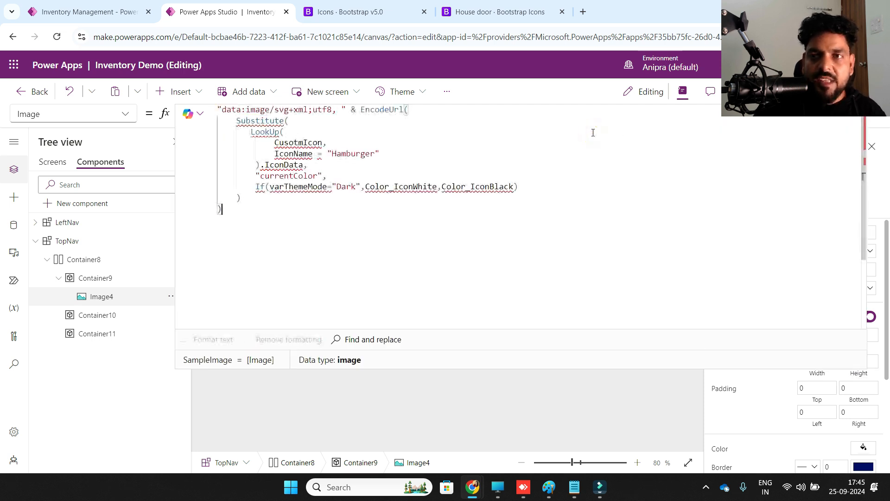
{"action": "left_click", "coordinate": [68, 242]}
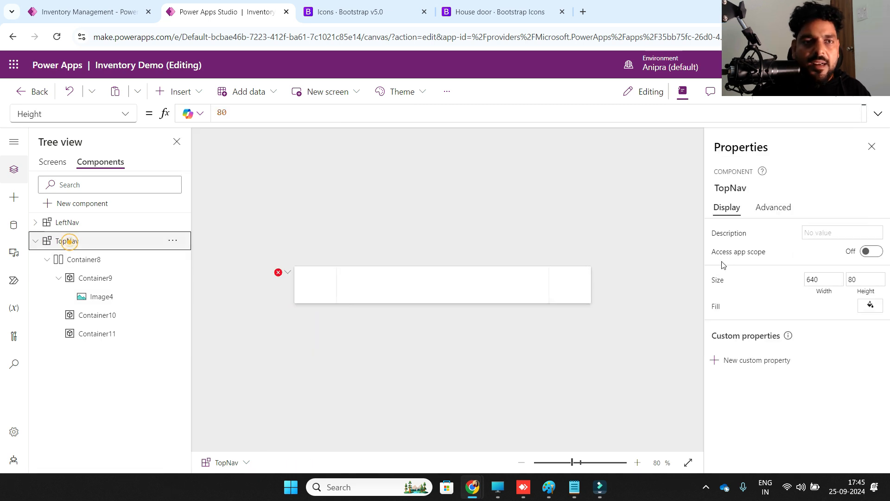
{"action": "left_click", "coordinate": [869, 253]}
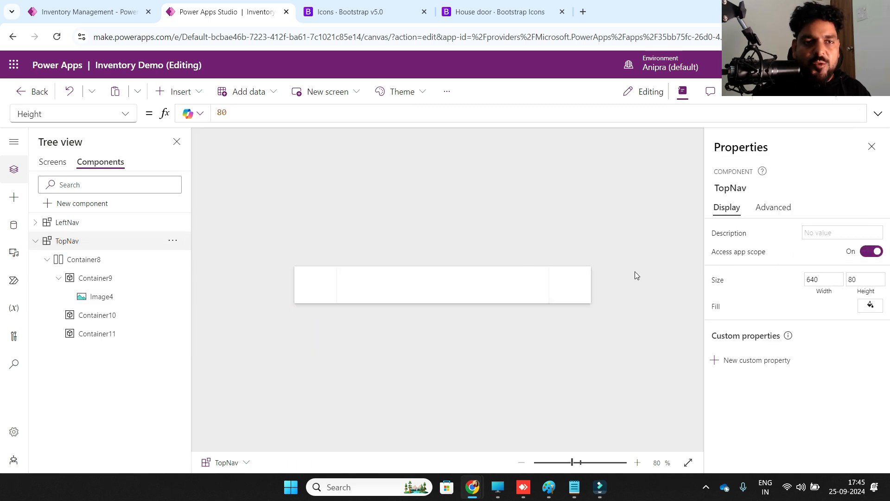
Step: Review the Image formula of TopNav's hamburger image and the Fill formula of the LeftNav component
{"action": "left_click", "coordinate": [96, 296]}
{"action": "left_click", "coordinate": [878, 113]}
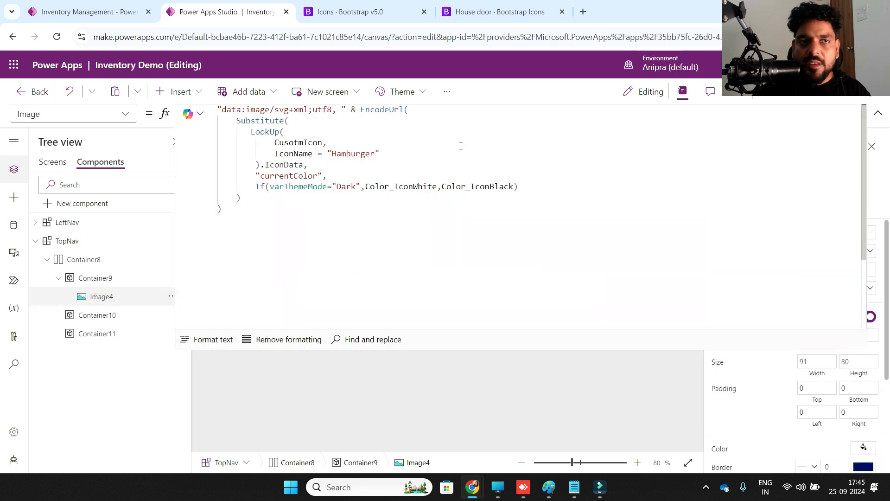
{"action": "left_click", "coordinate": [878, 113]}
{"action": "left_click", "coordinate": [82, 228]}
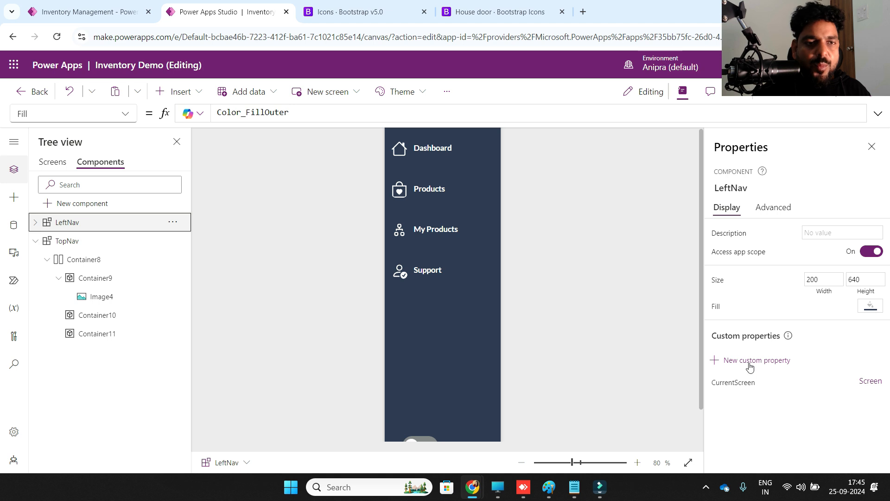
{"action": "left_click", "coordinate": [714, 312]}
{"action": "key", "text": "ctrl+a"}
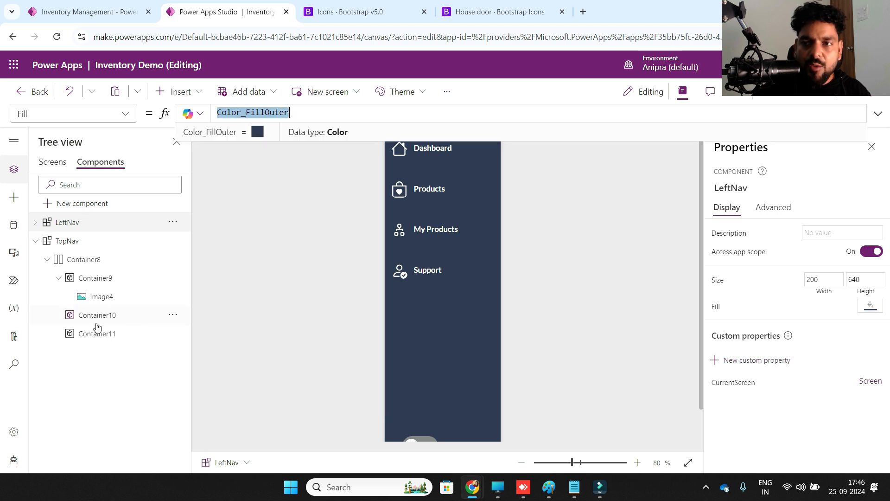
Step: Set the fill of the TopNav component to Color_FillInner
{"action": "left_click", "coordinate": [46, 245]}
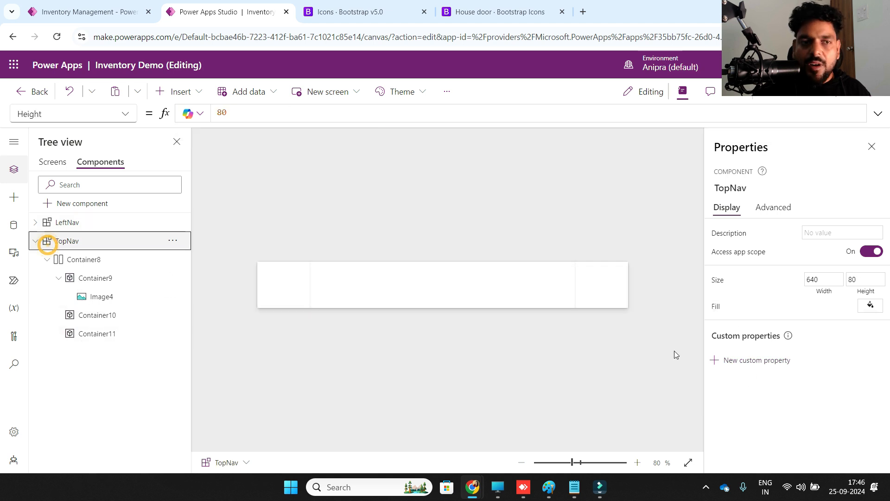
{"action": "left_click", "coordinate": [719, 310]}
{"action": "key", "text": "ctrl+a"}
{"action": "key", "text": "BackSpace"}
{"action": "type", "text": "fill"}
{"action": "key", "text": "Tab"}
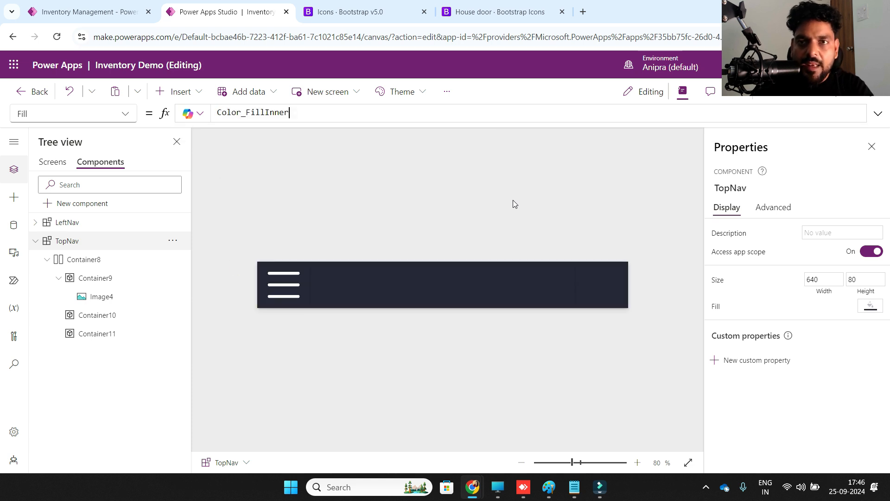
Step: Resize the hamburger image in TopNav, with height Parent.Height*50% and width Self.Height
{"action": "left_click", "coordinate": [93, 296]}
{"action": "left_click", "coordinate": [827, 375]}
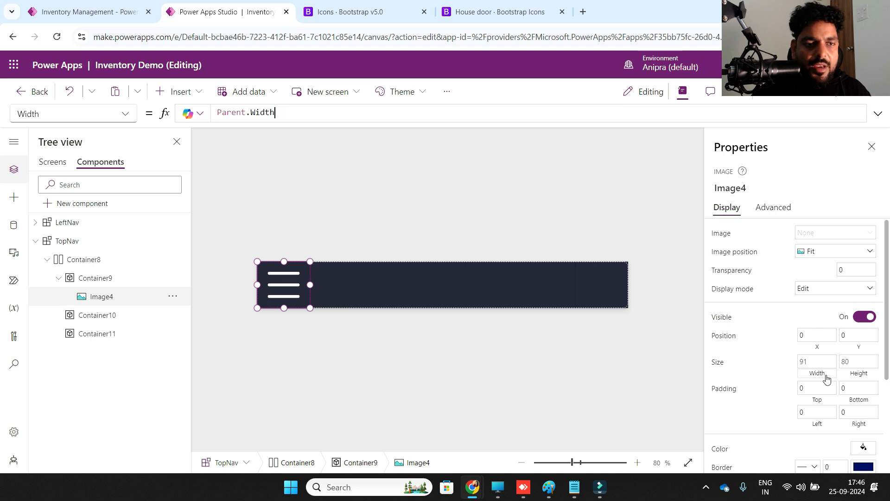
{"action": "left_click", "coordinate": [856, 373]}
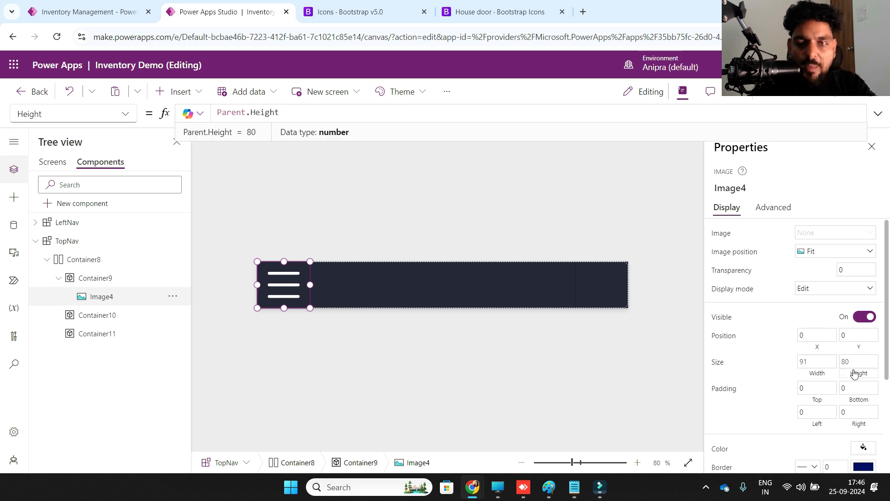
{"action": "type", "text": "*50%"}
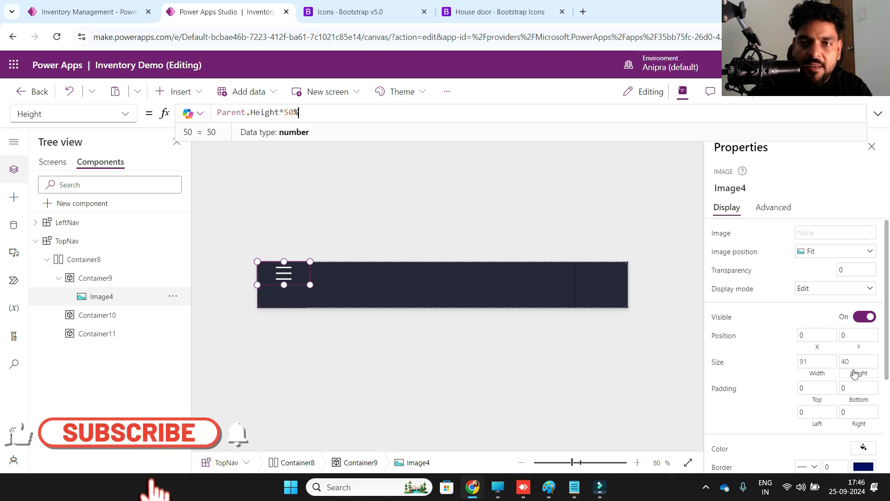
{"action": "key", "text": "ctrl+a"}
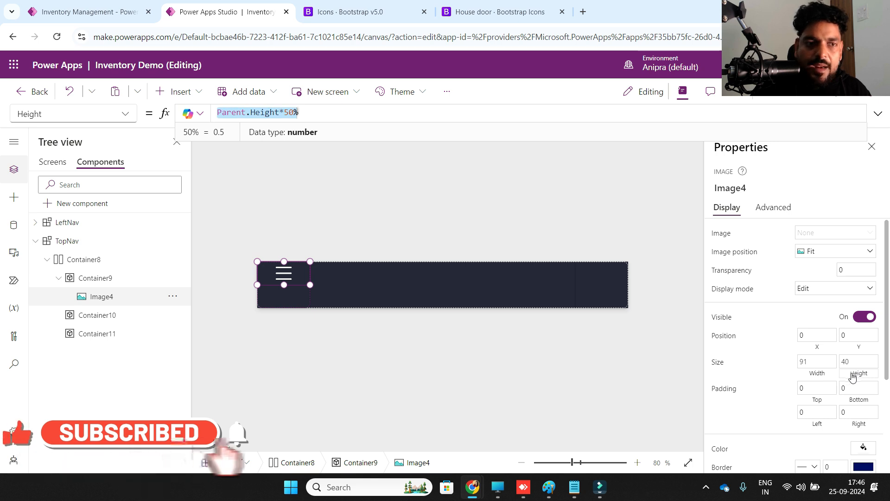
{"action": "left_click", "coordinate": [820, 375]}
{"action": "type", "text": "Self.Wid"}
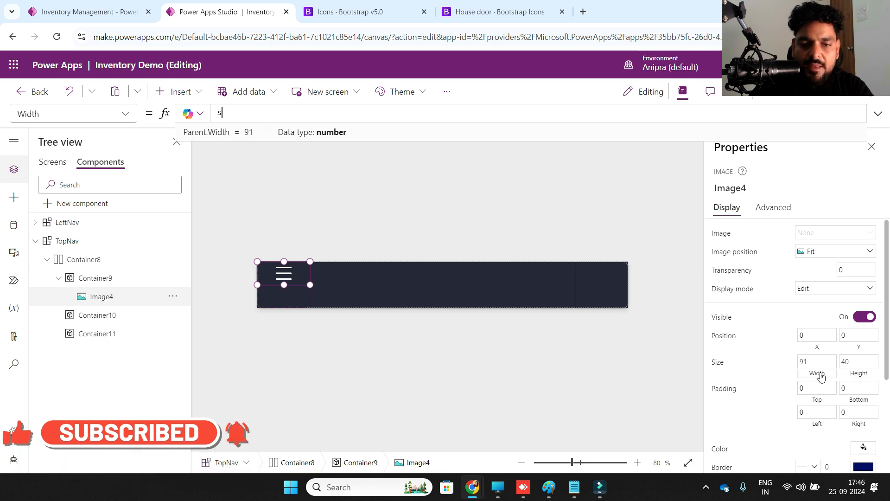
{"action": "key", "text": "BackSpace"}
{"action": "key", "text": "BackSpace"}
{"action": "key", "text": "BackSpace"}
{"action": "type", "text": "Height"}
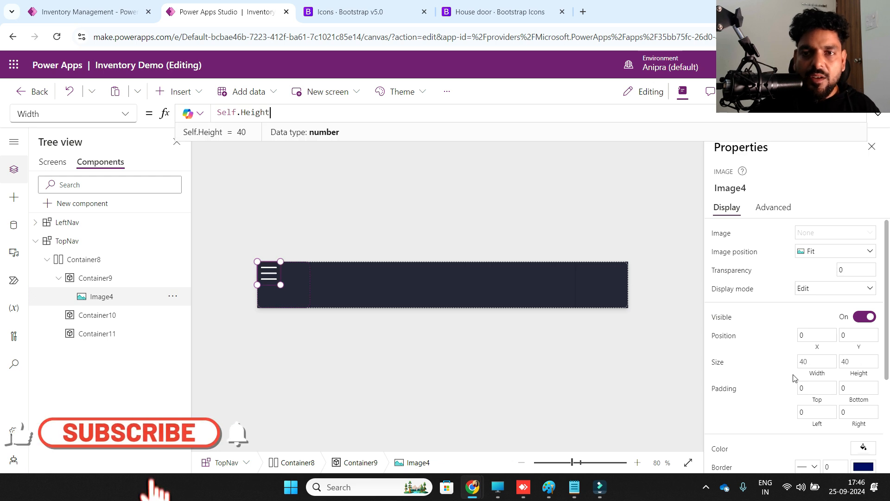
Step: Centre the hamburger image vertically by setting its Y position to (Parent.Height-Self.Height)/2
{"action": "left_click", "coordinate": [817, 347]}
{"action": "type", "text": "40"}
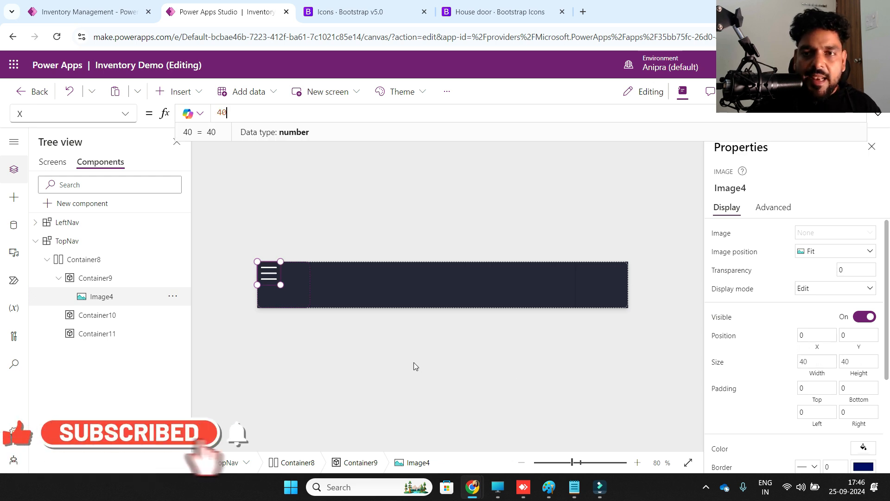
{"action": "left_click", "coordinate": [575, 487]}
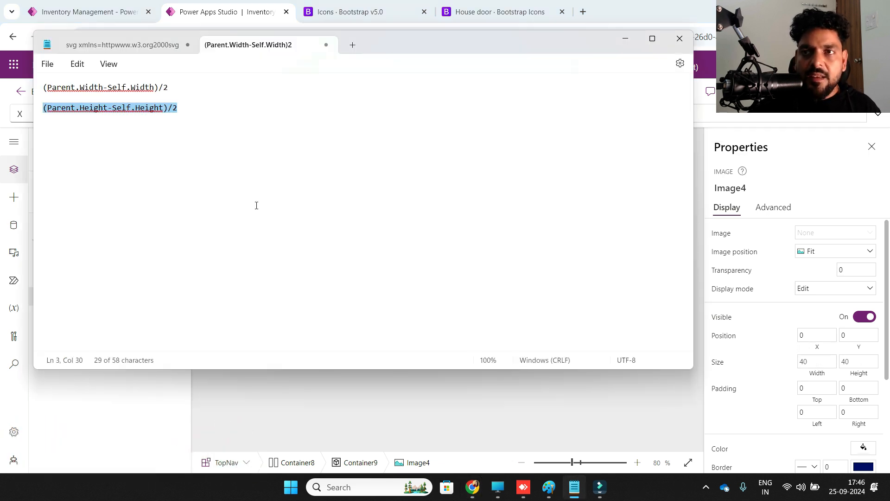
{"action": "left_click", "coordinate": [734, 321]}
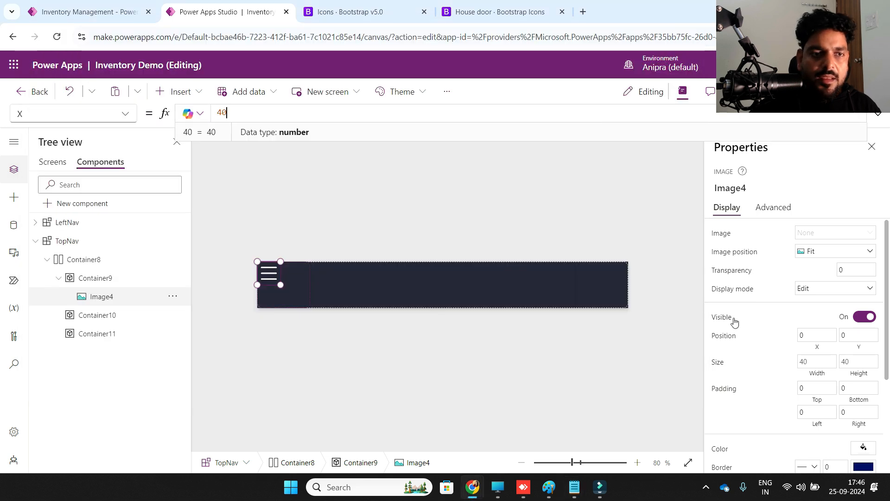
{"action": "left_click", "coordinate": [868, 347]}
{"action": "type", "text": "(Parent.Height-Self.Height)/2"}
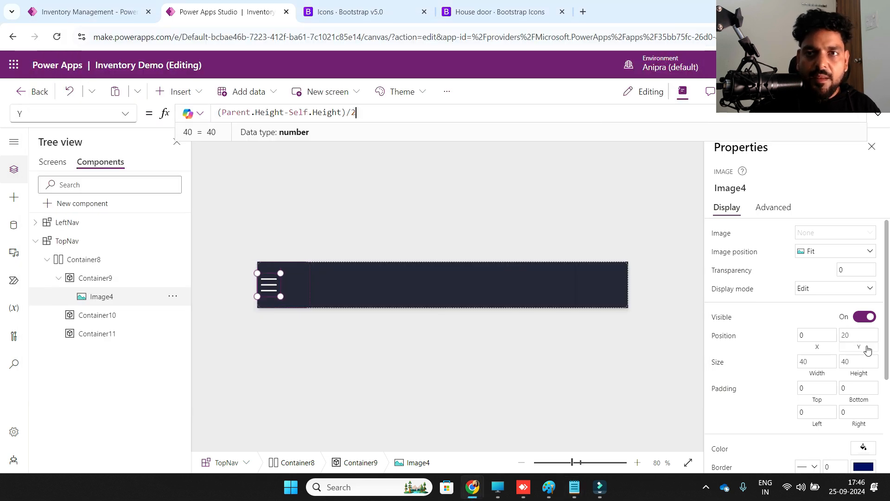
Step: Copy the formula (Parent.Width-Self.Width)/2 from Notepad and use it as the hamburger image's X position
{"action": "key", "text": "alt+Tab"}
{"action": "triple_click", "coordinate": [35, 88]}
{"action": "key", "text": "ctrl+c"}
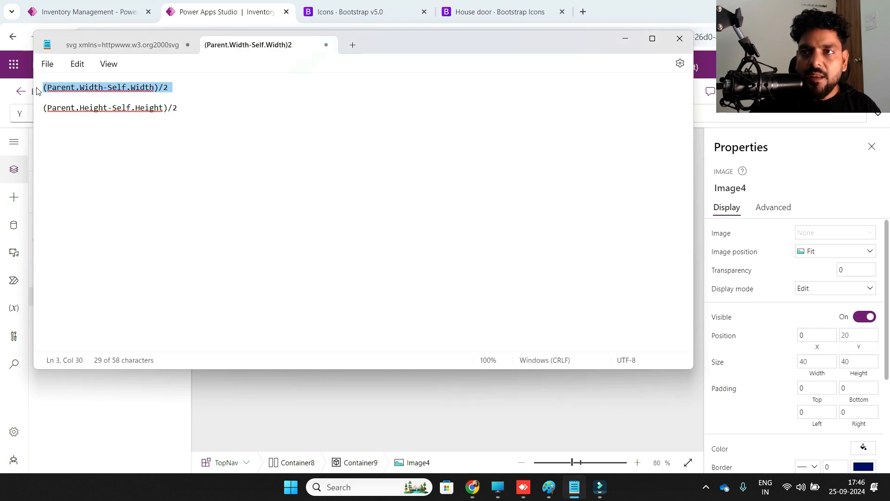
{"action": "key", "text": "alt+Tab"}
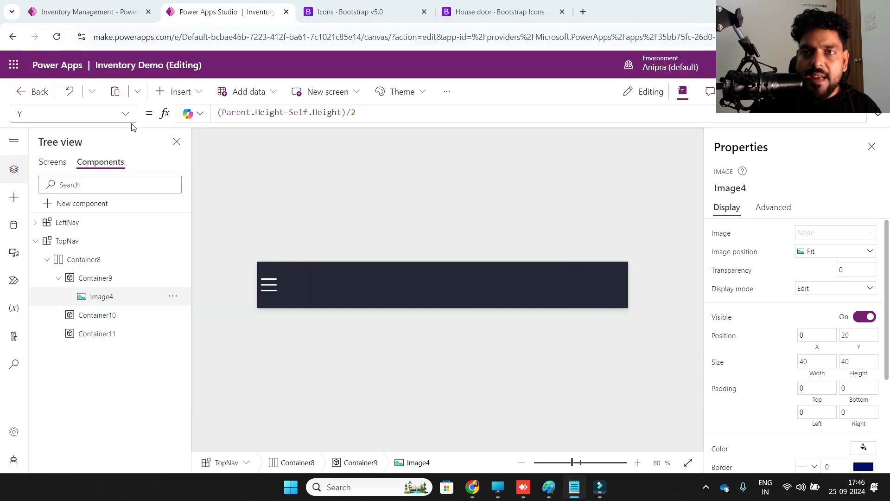
{"action": "left_click", "coordinate": [816, 348]}
{"action": "key", "text": "ctrl+v"}
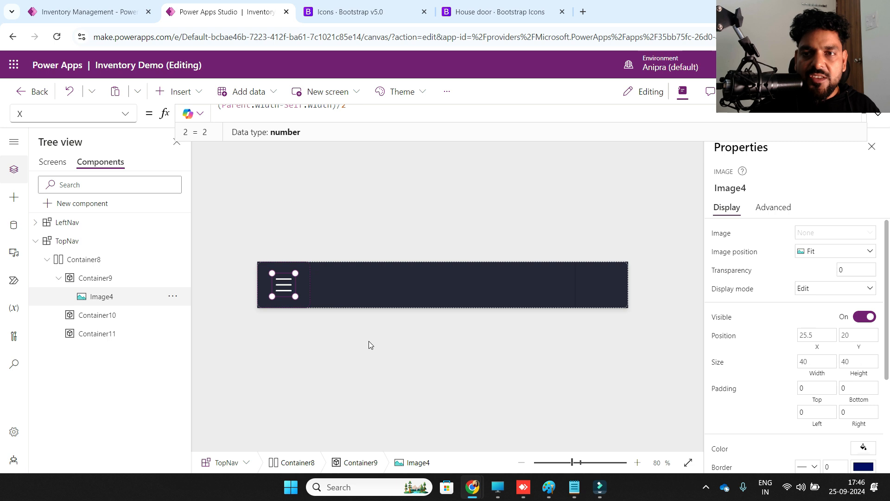
Step: Set the fill portions of Container9, which holds the hamburger image, to 0.5
{"action": "left_click", "coordinate": [106, 278]}
{"action": "left_click", "coordinate": [745, 360]}
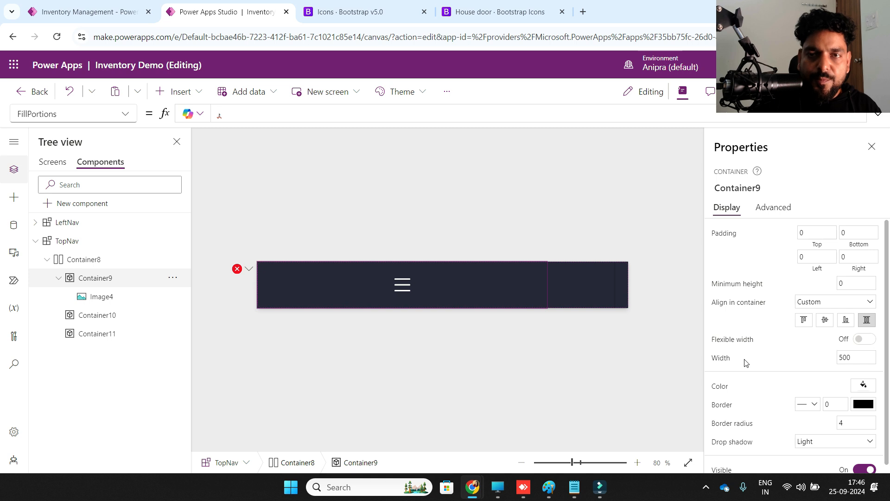
{"action": "type", "text": ".5"}
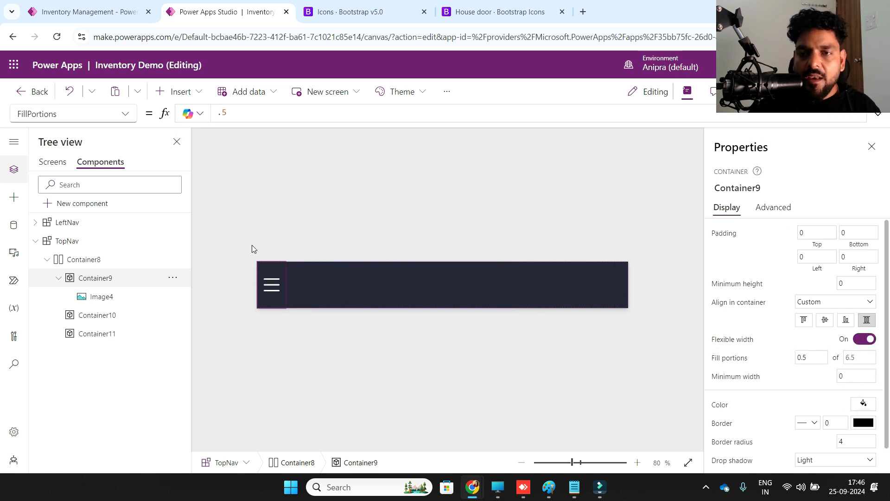
{"action": "left_click", "coordinate": [84, 317]}
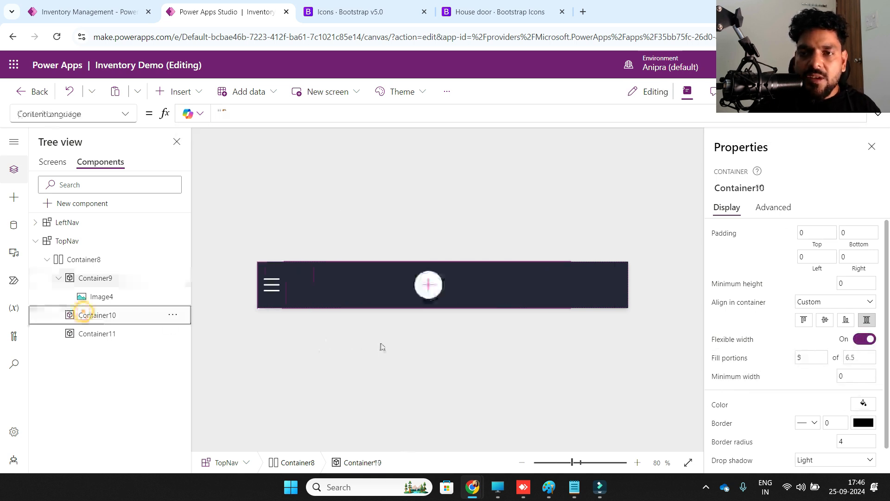
{"action": "left_click", "coordinate": [427, 284]}
{"action": "left_click", "coordinate": [493, 128]}
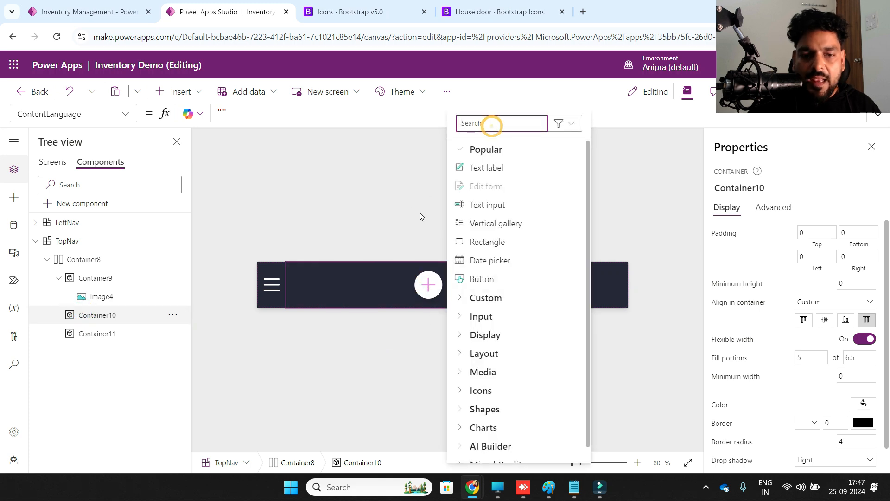
{"action": "type", "text": "lab"}
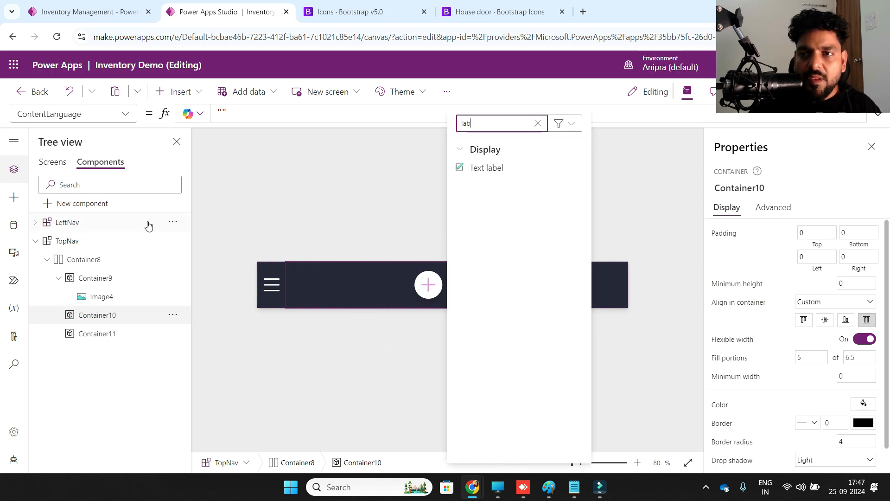
Step: Copy the "Inventory" label, Label1, from Container4 in LeftNav and paste it into TopNav's Container10
{"action": "left_click", "coordinate": [44, 224]}
{"action": "left_click", "coordinate": [47, 242]}
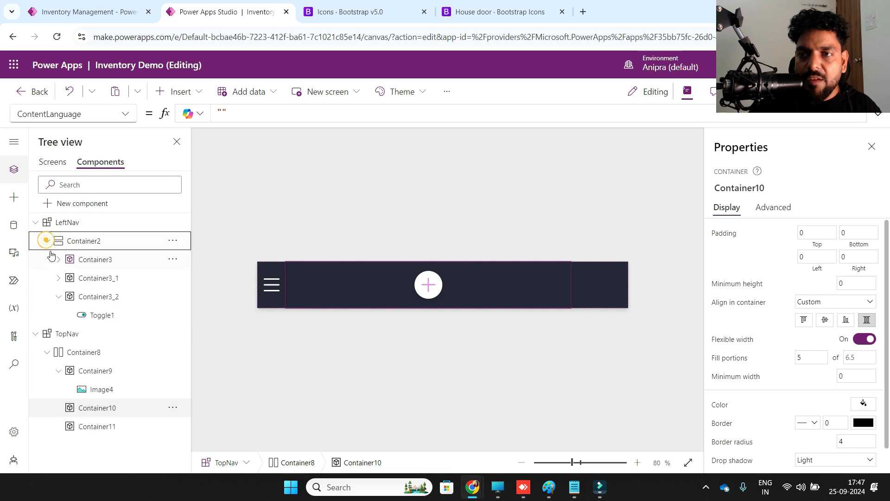
{"action": "left_click", "coordinate": [58, 260]}
{"action": "left_click", "coordinate": [103, 315]}
{"action": "scroll", "coordinate": [113, 376], "scroll_direction": "down", "scroll_amount": 1}
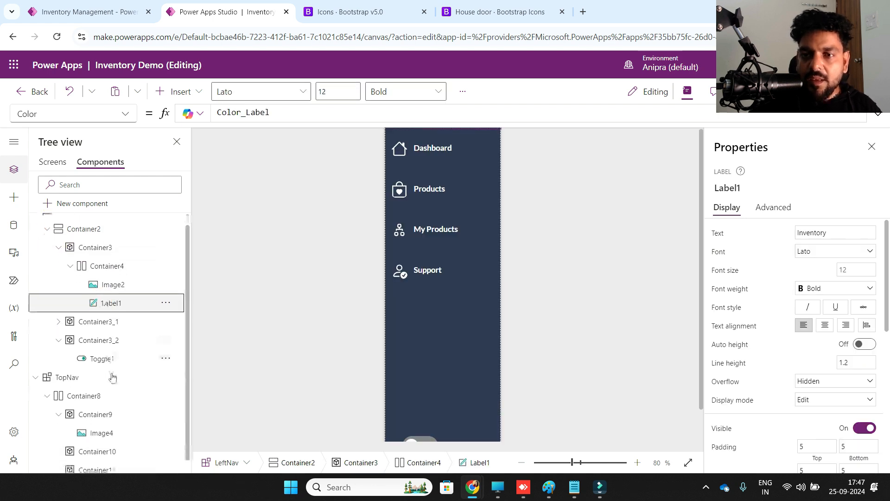
{"action": "left_click", "coordinate": [105, 439]}
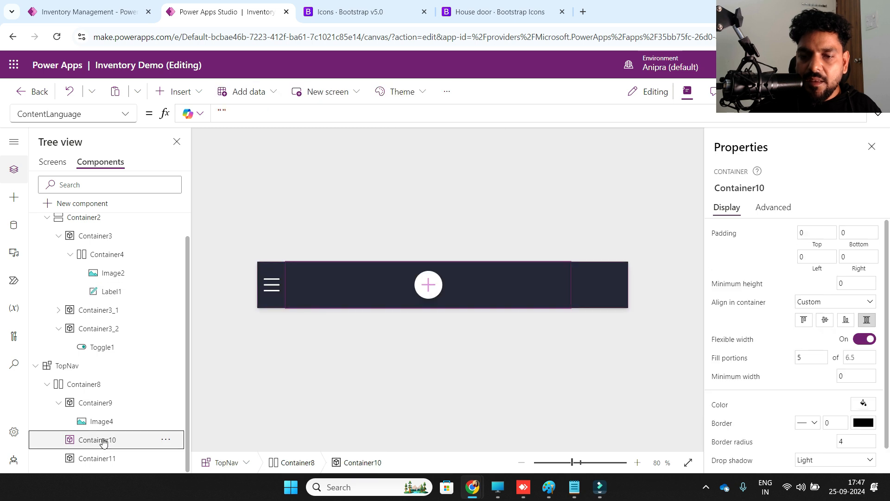
{"action": "key", "text": "ctrl+v"}
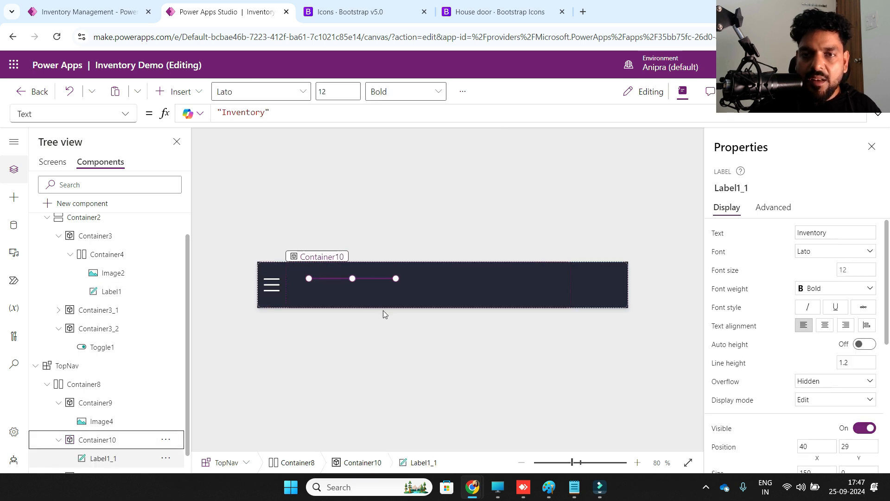
Step: Set the X and Y positions of the pasted label in Container10 to 0
{"action": "scroll", "coordinate": [819, 394], "scroll_direction": "down", "scroll_amount": 5}
{"action": "scroll", "coordinate": [824, 356], "scroll_direction": "up", "scroll_amount": 3}
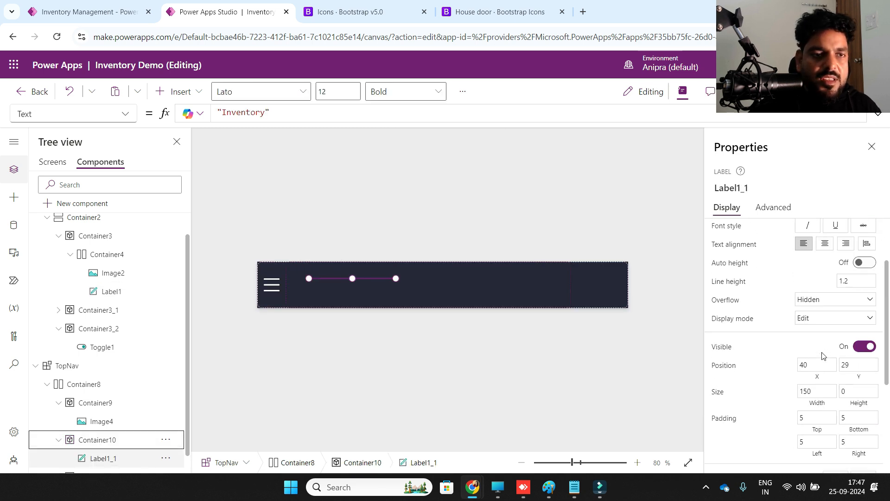
{"action": "left_click", "coordinate": [814, 379]}
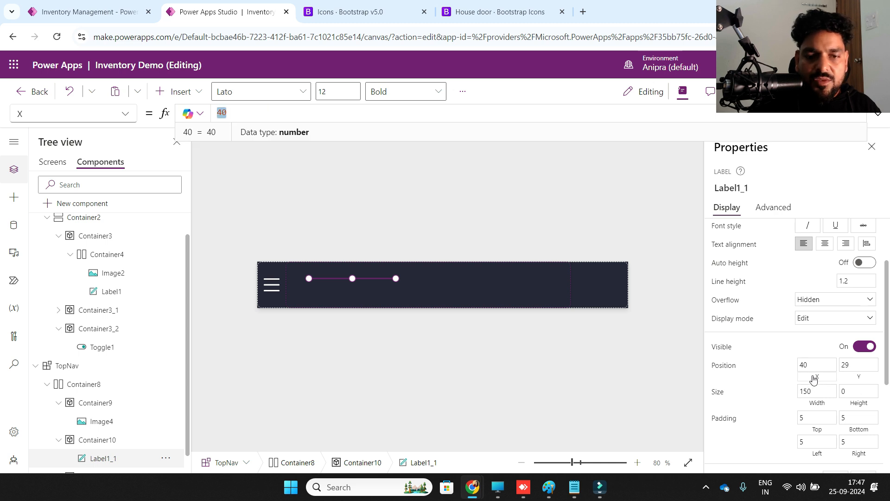
{"action": "left_click", "coordinate": [775, 390]}
{"action": "left_click", "coordinate": [860, 383]}
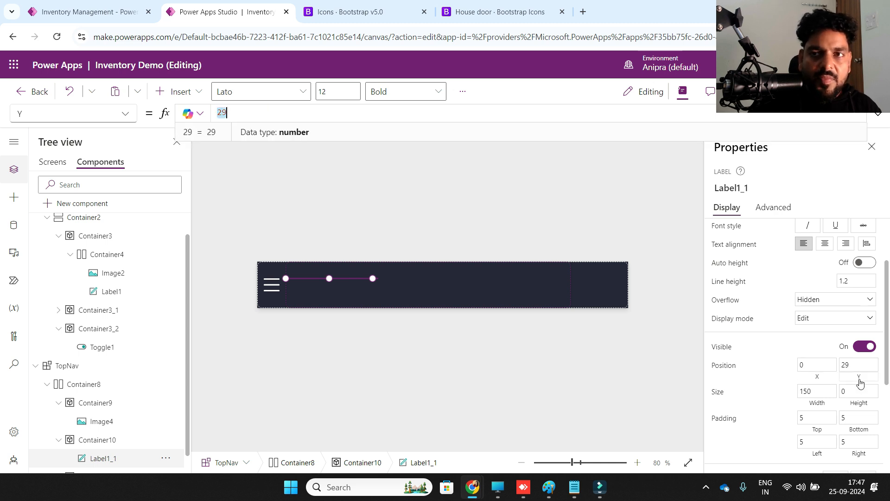
{"action": "type", "text": "0"}
Step: Set the pasted label's width to Parent.Width and its height to Parent.Height
{"action": "left_click", "coordinate": [816, 402]}
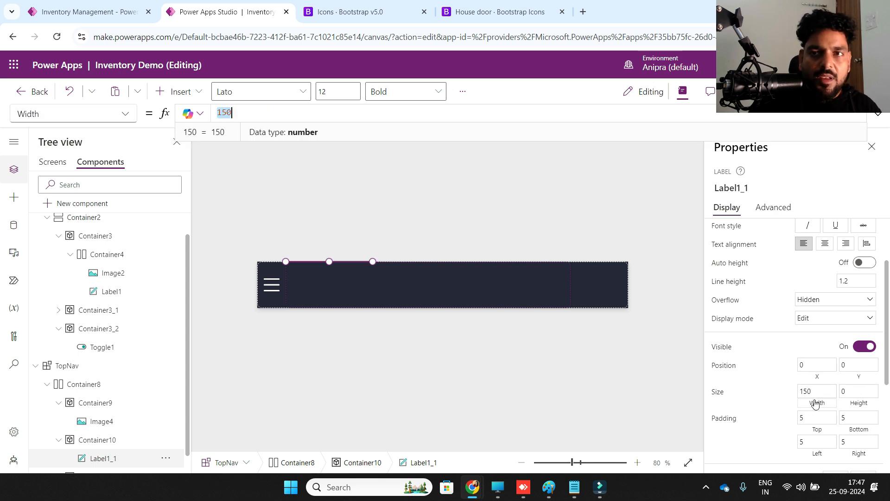
{"action": "type", "text": "Parent.Width"}
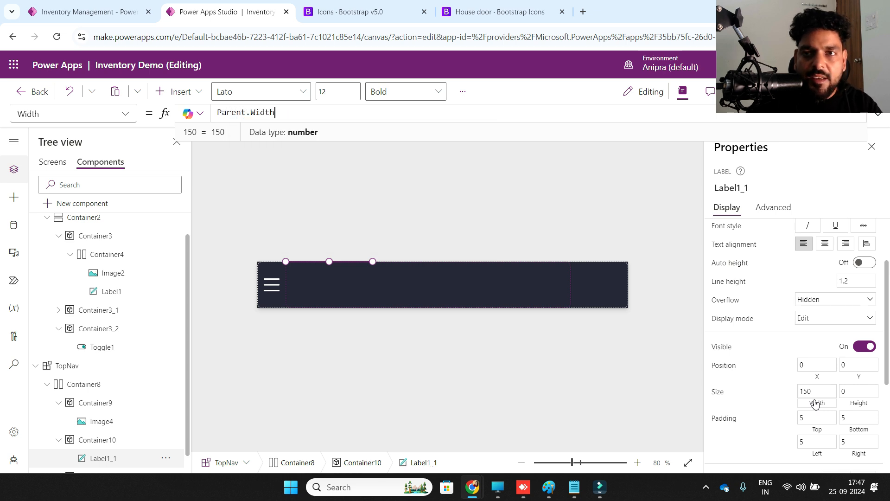
{"action": "left_click", "coordinate": [854, 408]}
{"action": "type", "text": "parent.Height"}
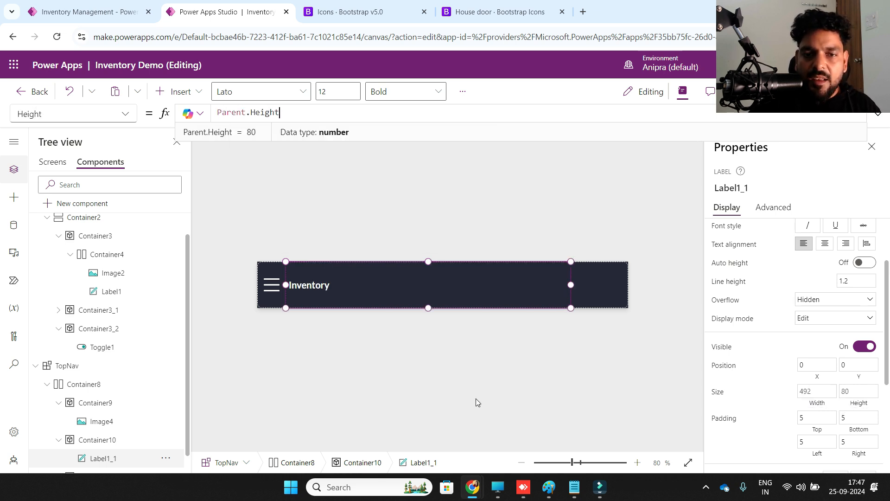
Step: Set the X position of the label in Container10 to (Parent.Width-Self.Width)/2, reusing the formula kept in the Notepad notes
{"action": "left_click", "coordinate": [574, 487]}
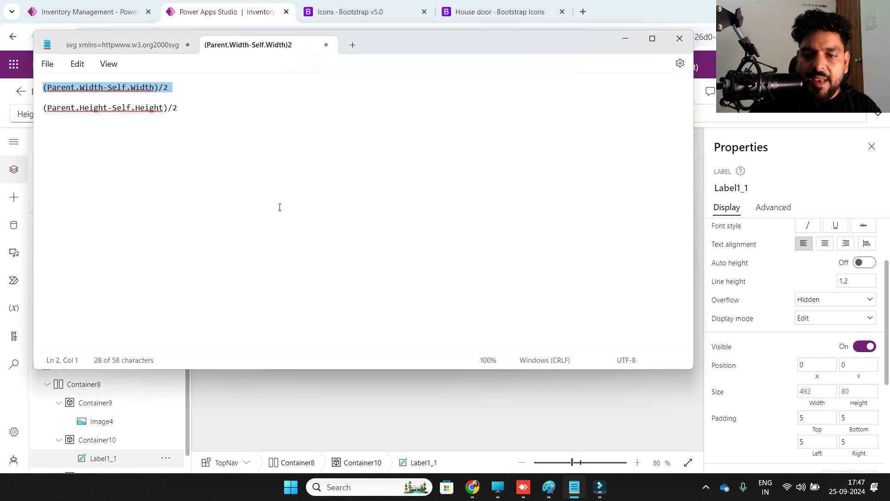
{"action": "key", "text": "alt+Tab"}
{"action": "left_click", "coordinate": [816, 378]}
{"action": "type", "text": "(Parent.Width-Self.Width)/2"}
Step: Set the Container10 label's Y position to (Parent.Height-Self.Height)/2 from the Notepad notes and center its text
{"action": "left_click", "coordinate": [574, 487]}
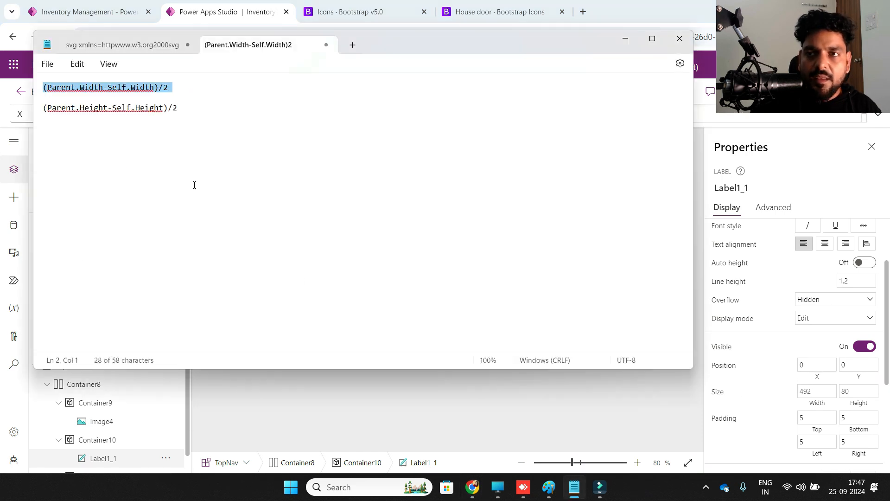
{"action": "triple_click", "coordinate": [35, 112]}
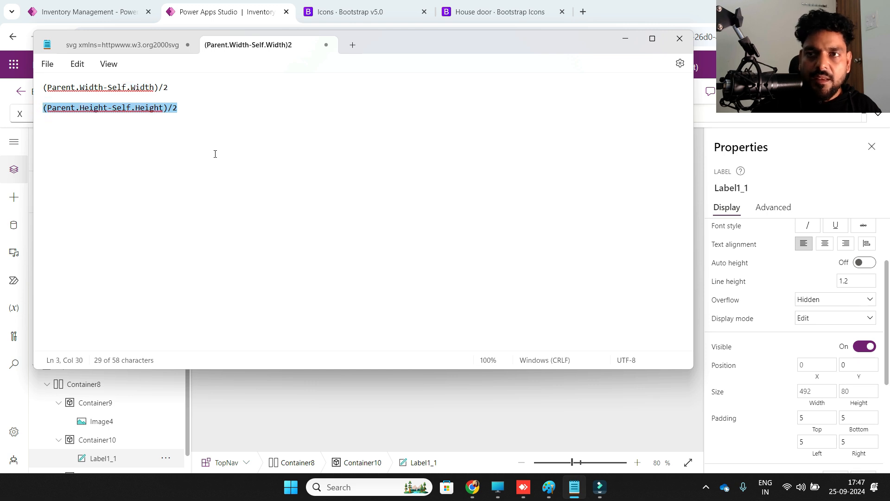
{"action": "key", "text": "alt+Tab"}
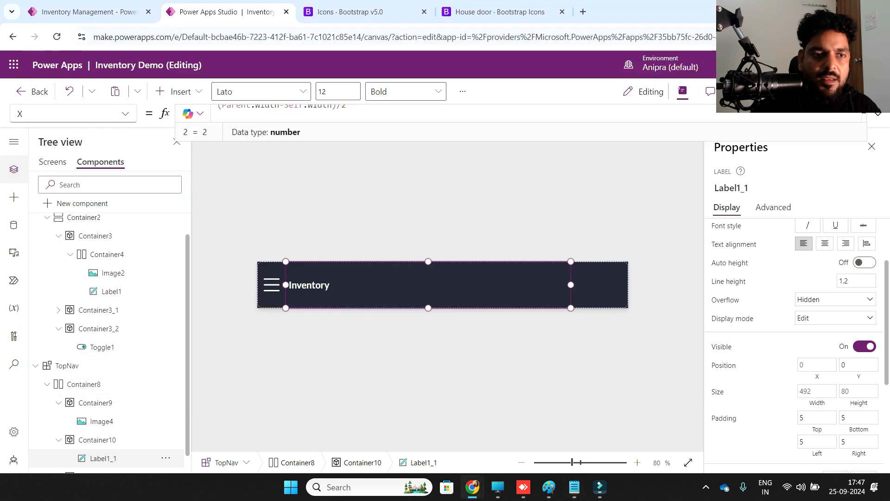
{"action": "left_click", "coordinate": [858, 391]}
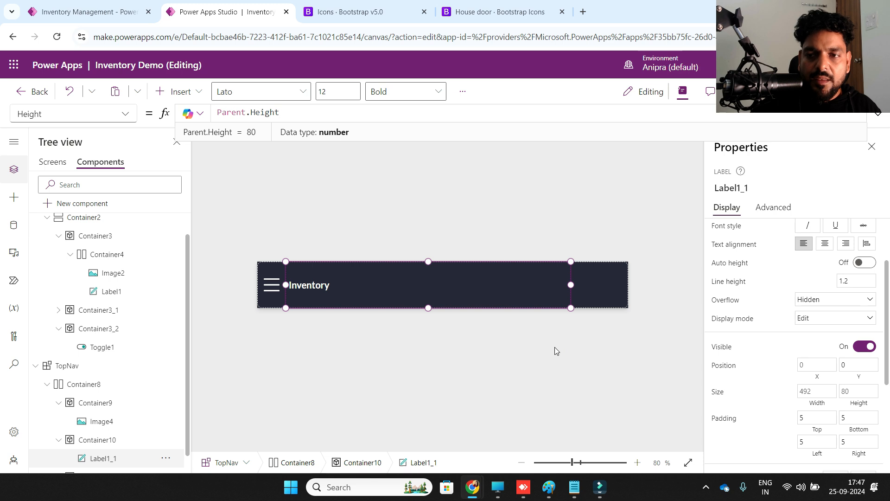
{"action": "left_click", "coordinate": [857, 366]}
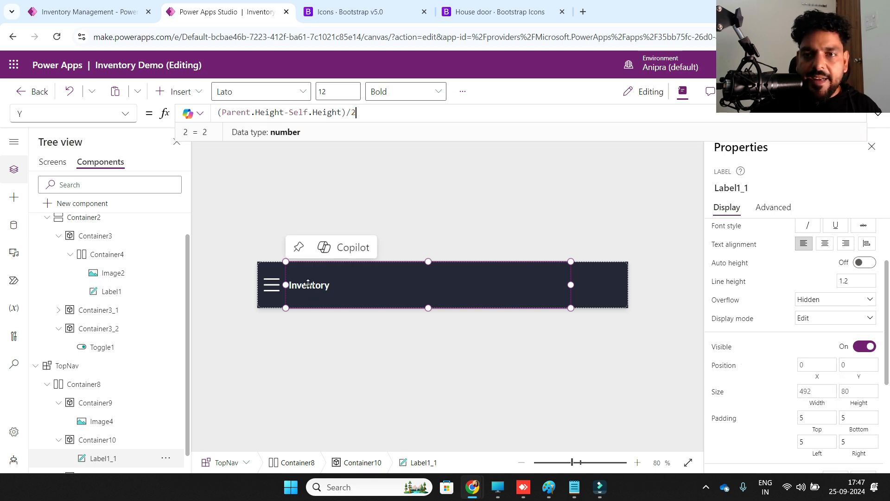
{"action": "scroll", "coordinate": [829, 327], "scroll_direction": "up", "scroll_amount": 2}
{"action": "left_click", "coordinate": [826, 326]}
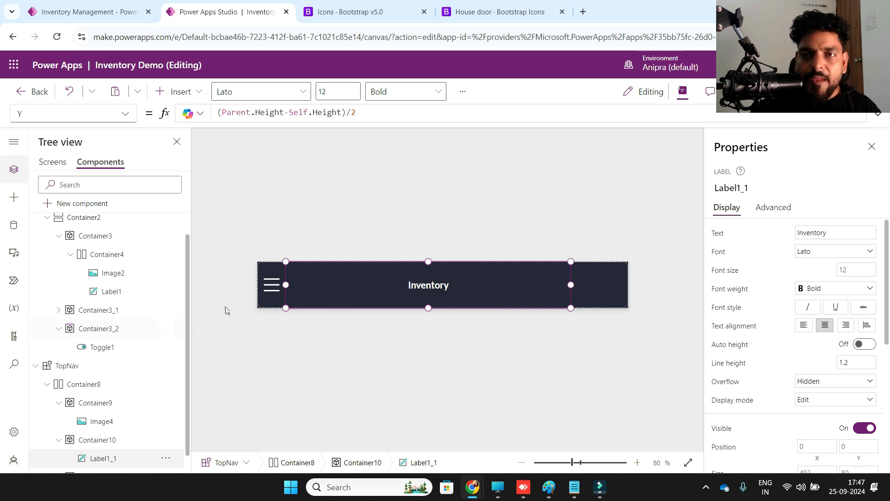
Step: Create a custom input property named ScreenName with the Text data type on the TopNav component
{"action": "scroll", "coordinate": [76, 274], "scroll_direction": "up", "scroll_amount": 1}
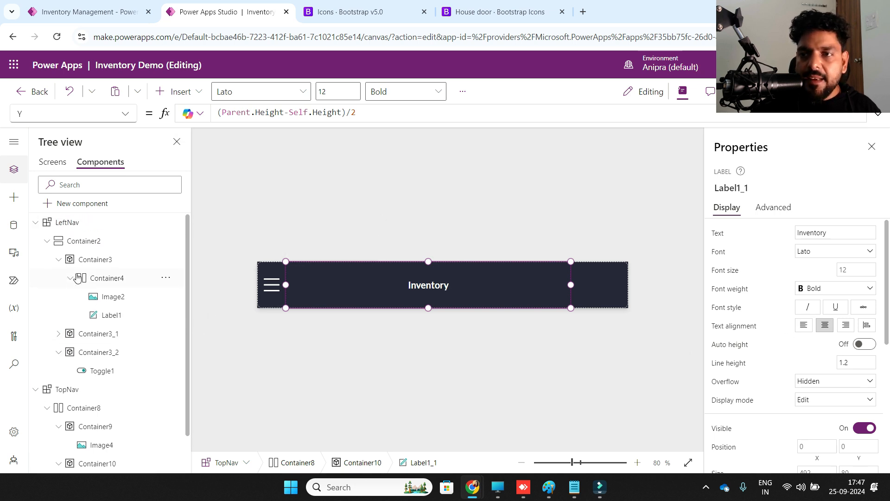
{"action": "left_click", "coordinate": [35, 223]}
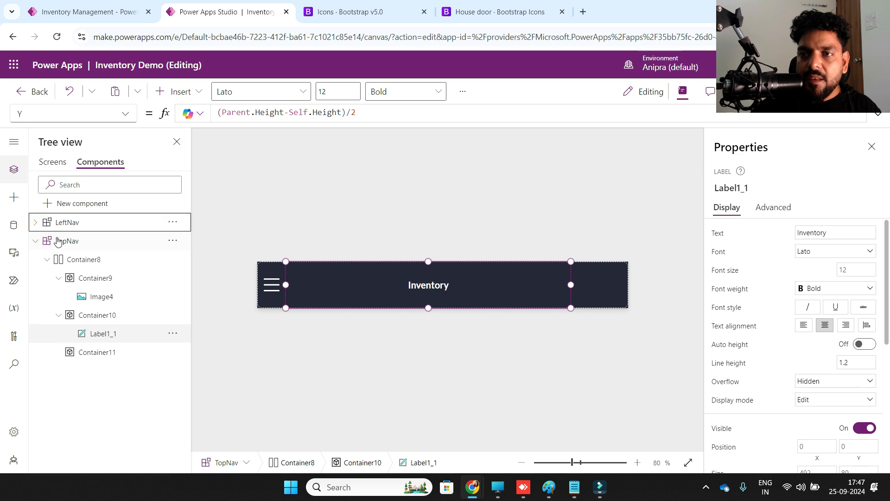
{"action": "left_click", "coordinate": [54, 239]}
{"action": "left_click", "coordinate": [746, 361]}
{"action": "triple_click", "coordinate": [602, 191]}
{"action": "type", "text": "ScreenName"}
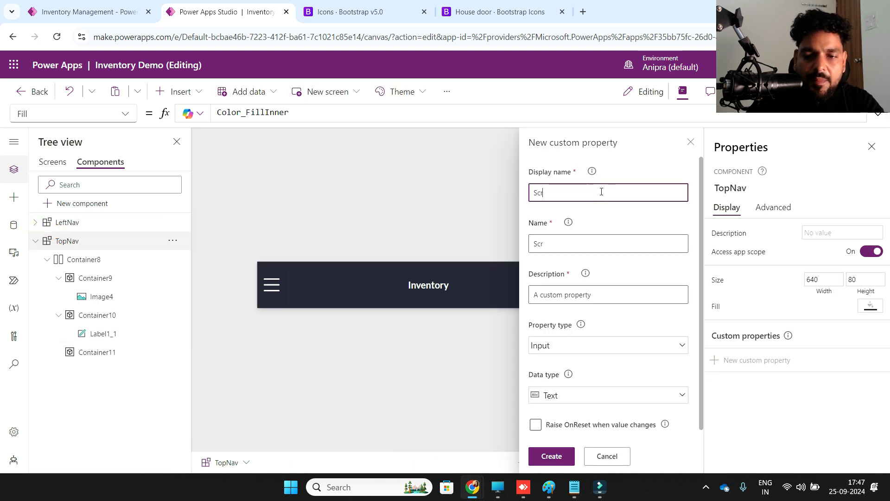
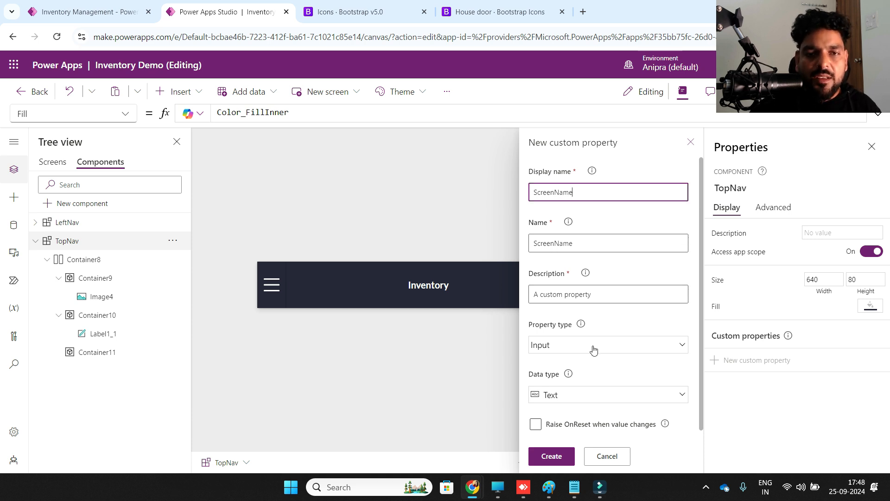
{"action": "scroll", "coordinate": [588, 369], "scroll_direction": "down", "scroll_amount": 1}
{"action": "left_click", "coordinate": [551, 455]}
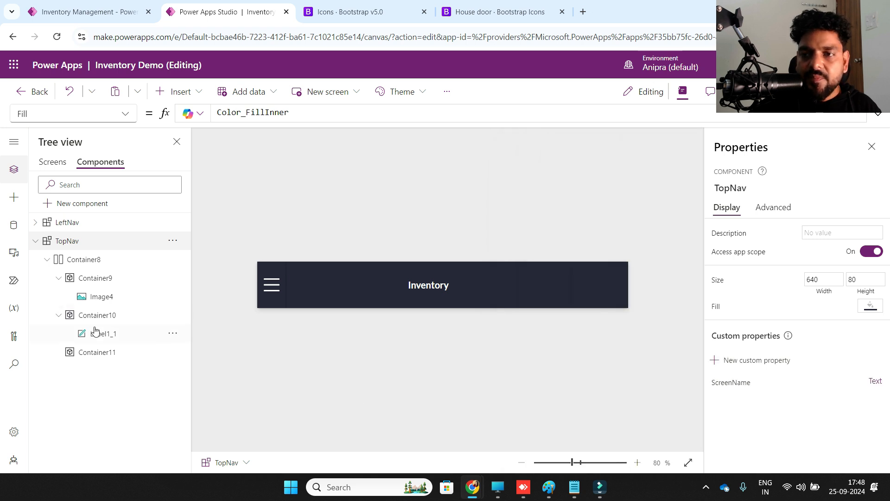
Step: Set the default value of TopNav's ScreenName property to "Dashboard"
{"action": "left_click", "coordinate": [738, 382]}
{"action": "left_click_drag", "start_coordinate": [241, 112], "coordinate": [222, 112]}
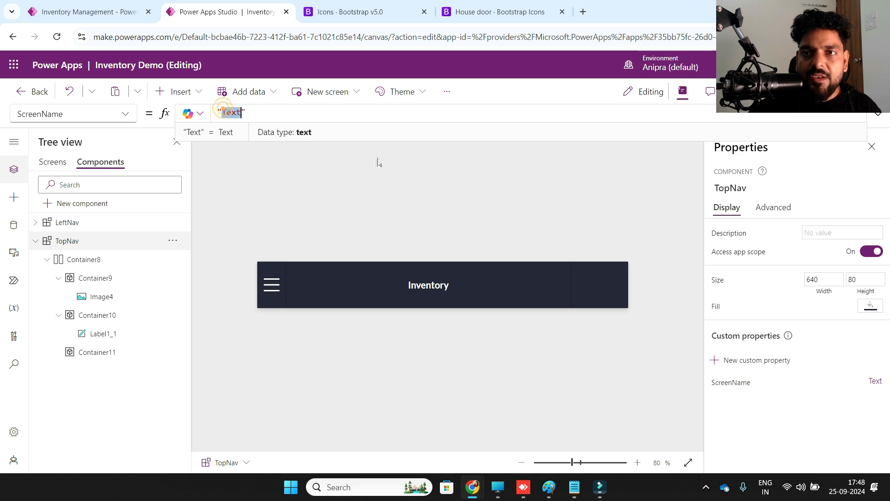
{"action": "type", "text": "Dashboard"}
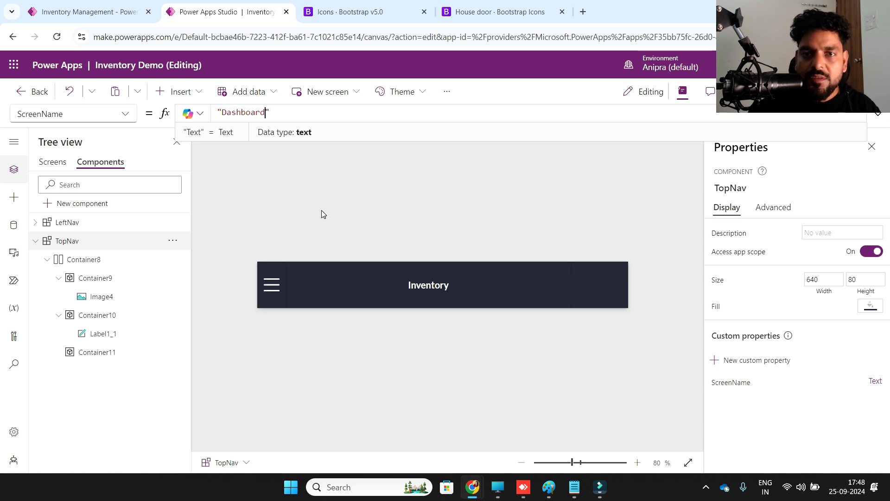
{"action": "left_click", "coordinate": [321, 210]}
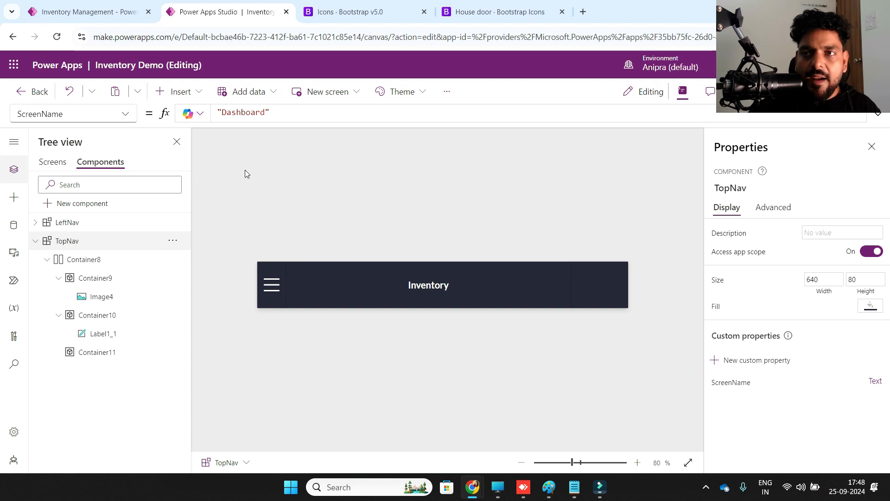
Step: Bind the Text of Label1_1 in TopNav to TopNav.ScreenName
{"action": "left_click", "coordinate": [105, 334]}
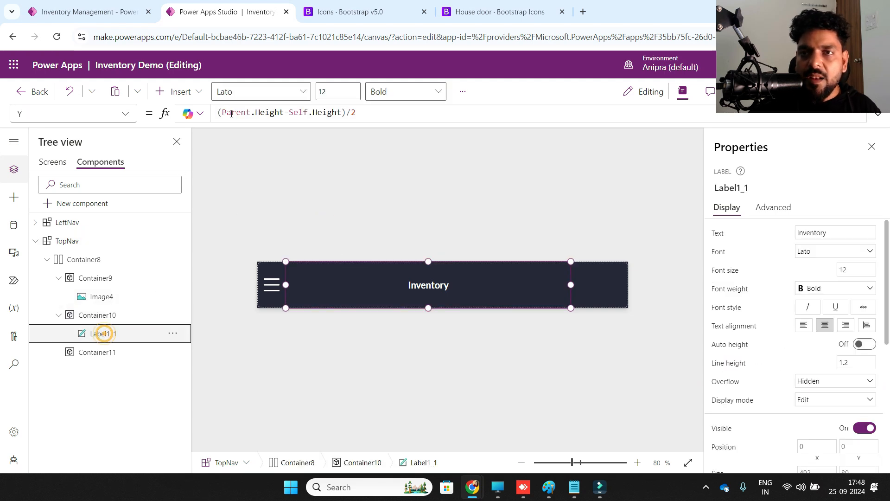
{"action": "left_click", "coordinate": [718, 233]}
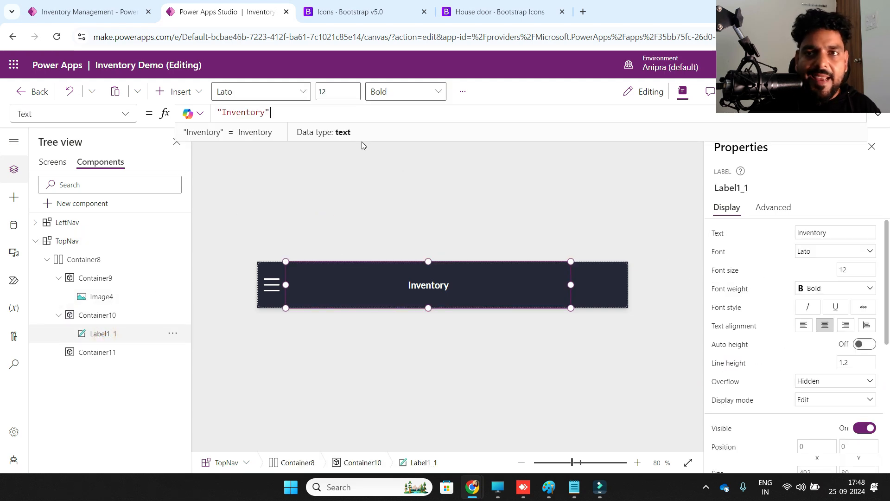
{"action": "type", "text": "To"}
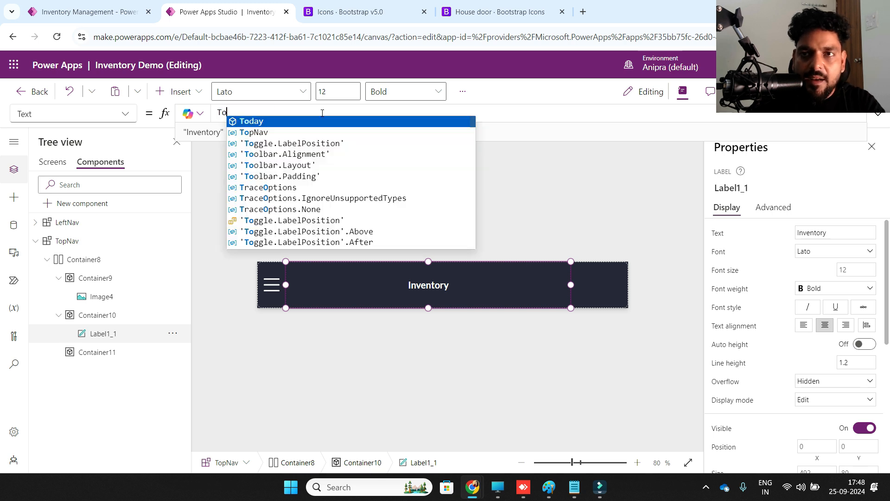
{"action": "type", "text": "pNav.ScreenName"}
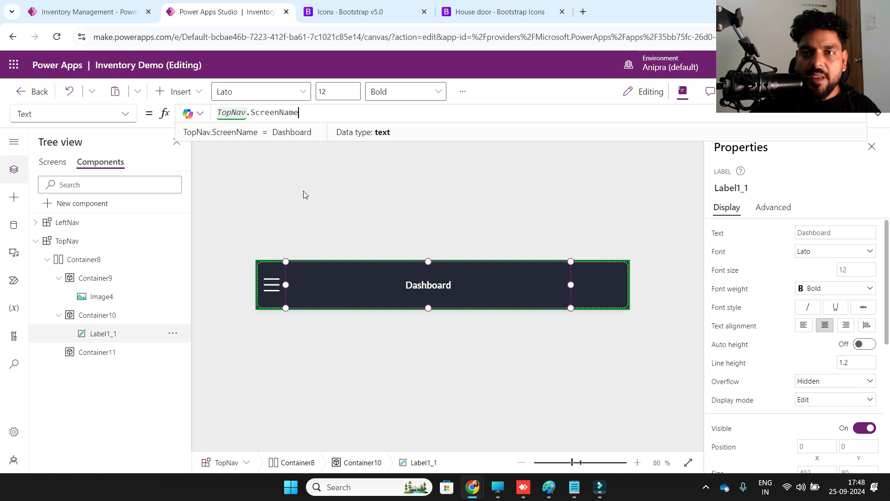
Step: Open the Dashboard screen in full view and examine which controls Container22_3 holds
{"action": "left_click", "coordinate": [53, 162]}
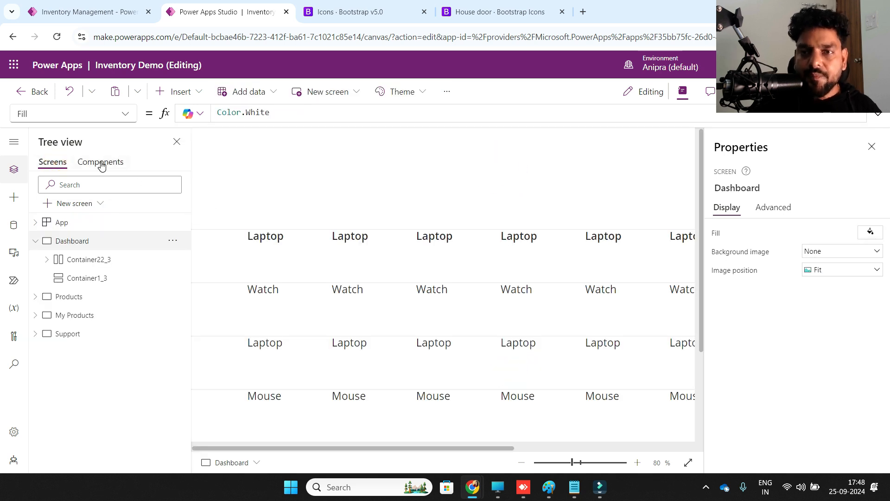
{"action": "left_click", "coordinate": [516, 464]}
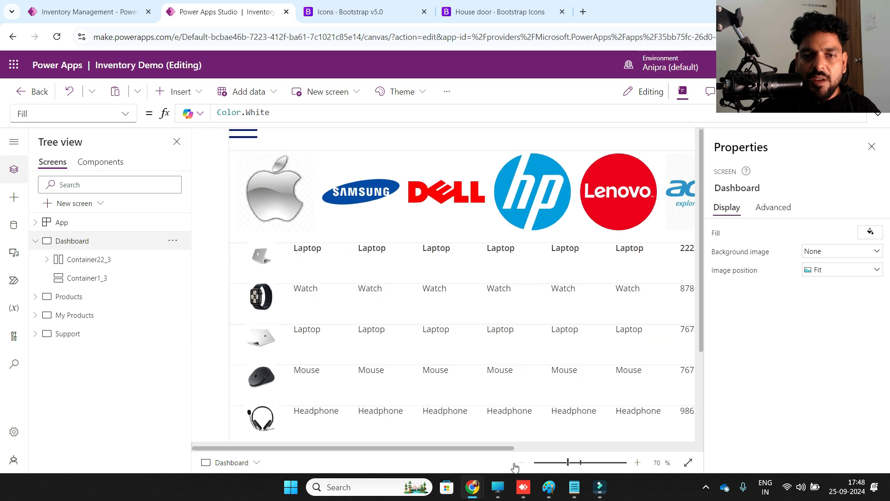
{"action": "left_click", "coordinate": [516, 463]}
{"action": "left_click", "coordinate": [516, 463]}
{"action": "left_click", "coordinate": [90, 261]}
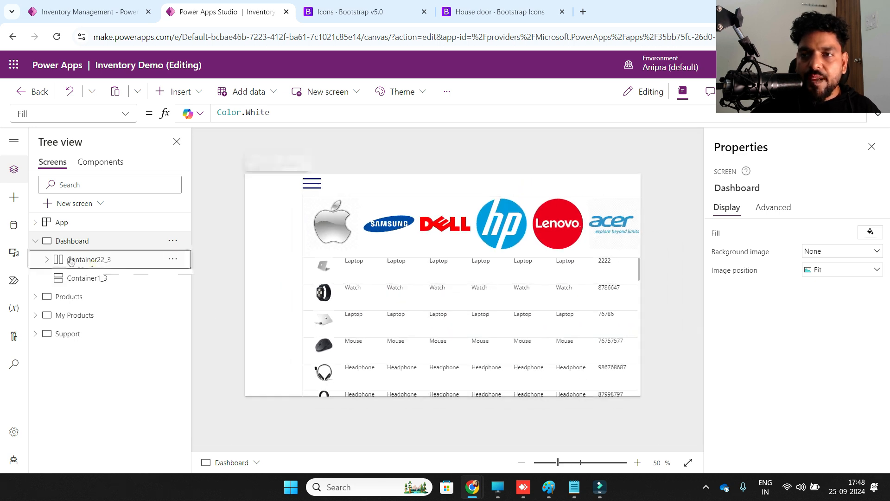
{"action": "left_click", "coordinate": [46, 259]}
{"action": "left_click", "coordinate": [59, 278]}
{"action": "left_click", "coordinate": [70, 296]}
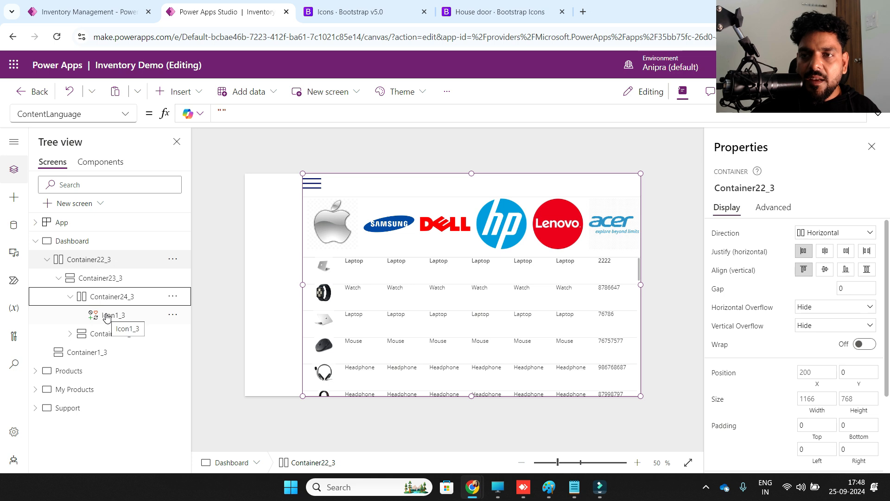
{"action": "left_click", "coordinate": [47, 261]}
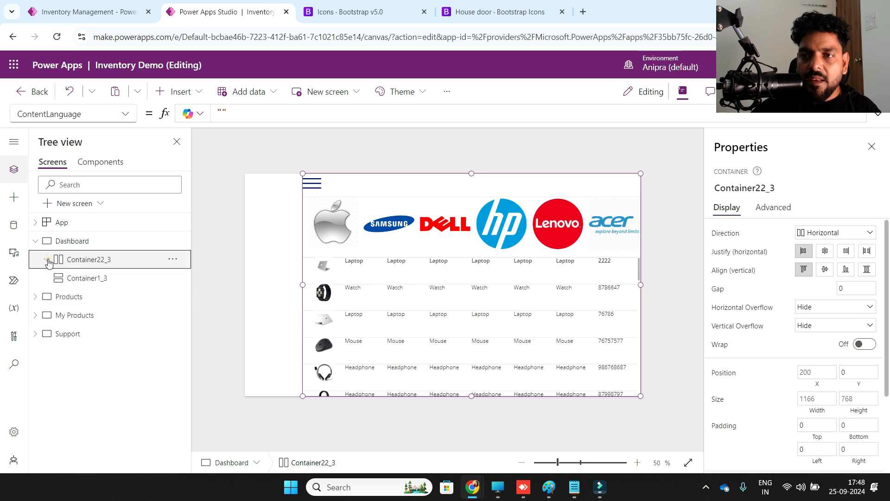
Step: Insert the LeftNav component into Container1_3 on the Dashboard screen and set its height to Parent.Height
{"action": "left_click", "coordinate": [71, 279]}
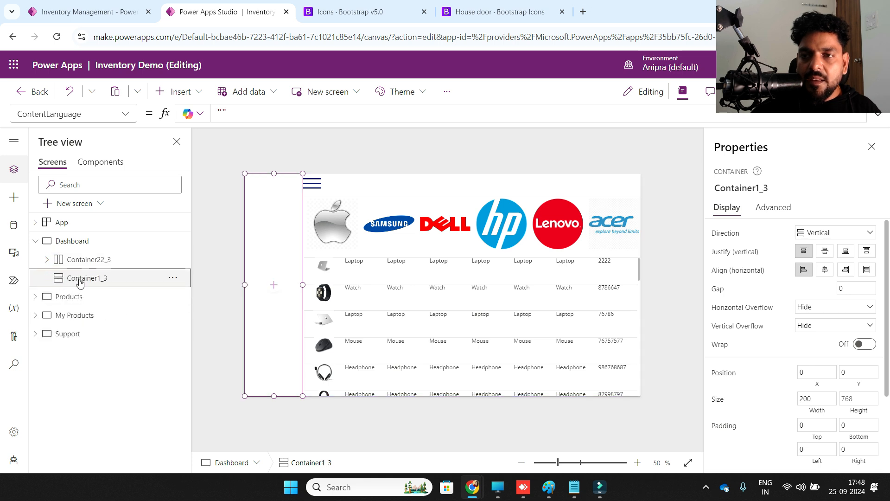
{"action": "left_click", "coordinate": [195, 91]}
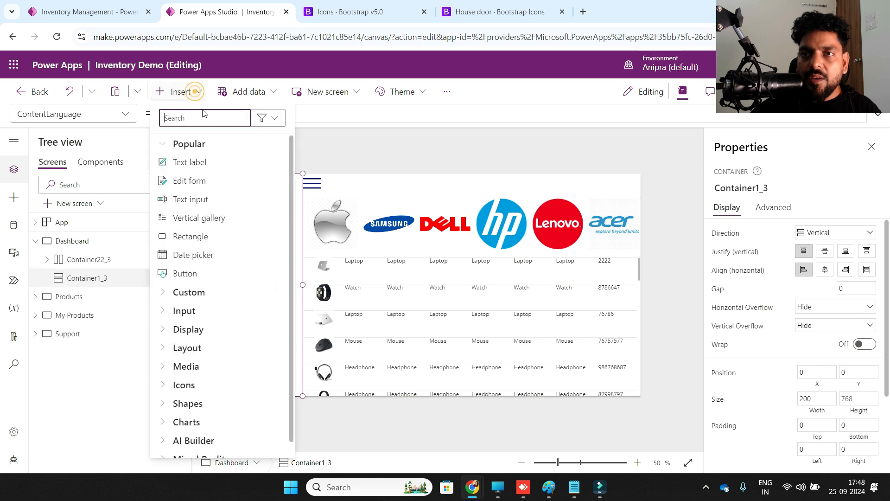
{"action": "type", "text": "left"}
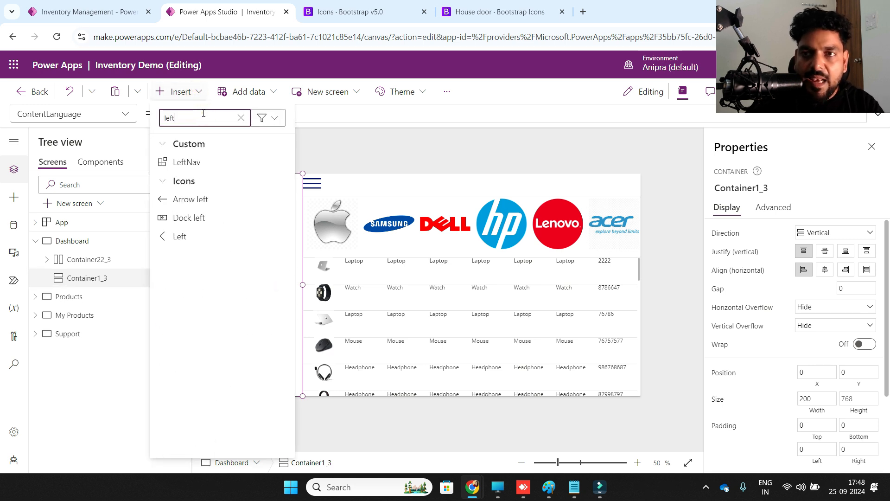
{"action": "left_click", "coordinate": [199, 162]}
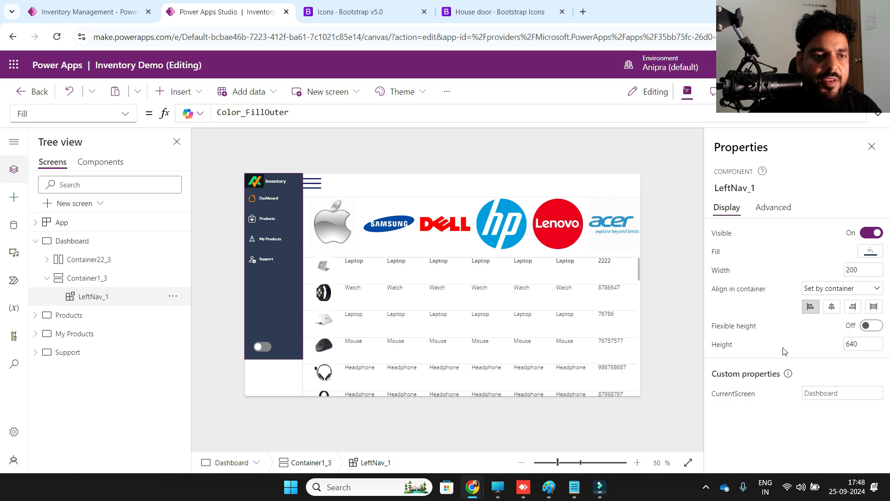
{"action": "left_click", "coordinate": [725, 345]}
{"action": "type", "text": "Parent.Height"}
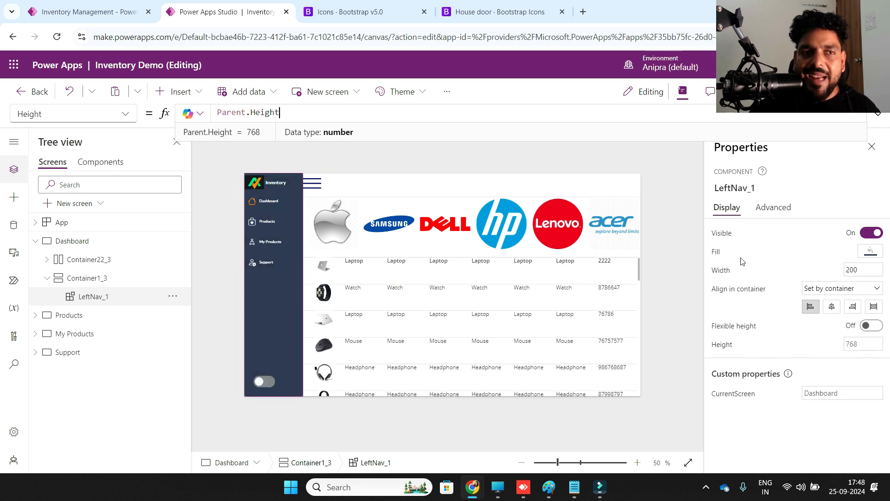
Step: Delete the hamburger icon Icon1_3 from Container24_3 on the Dashboard screen
{"action": "left_click", "coordinate": [94, 259]}
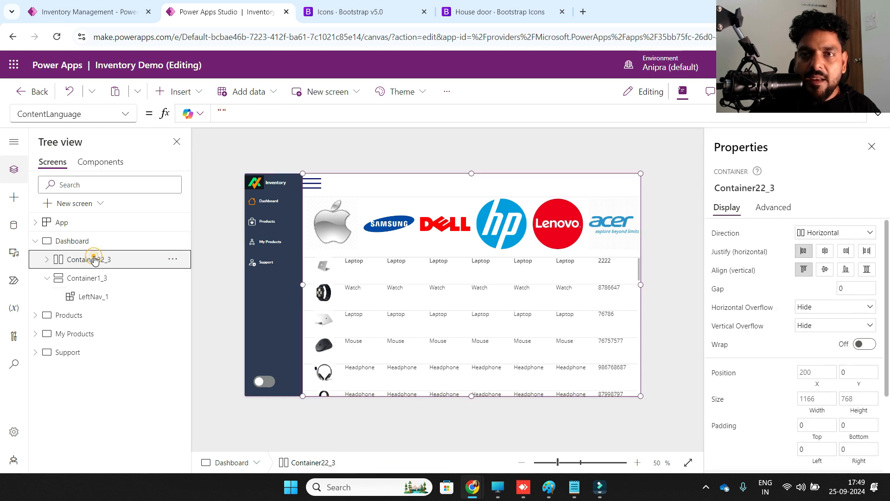
{"action": "left_click", "coordinate": [47, 259]}
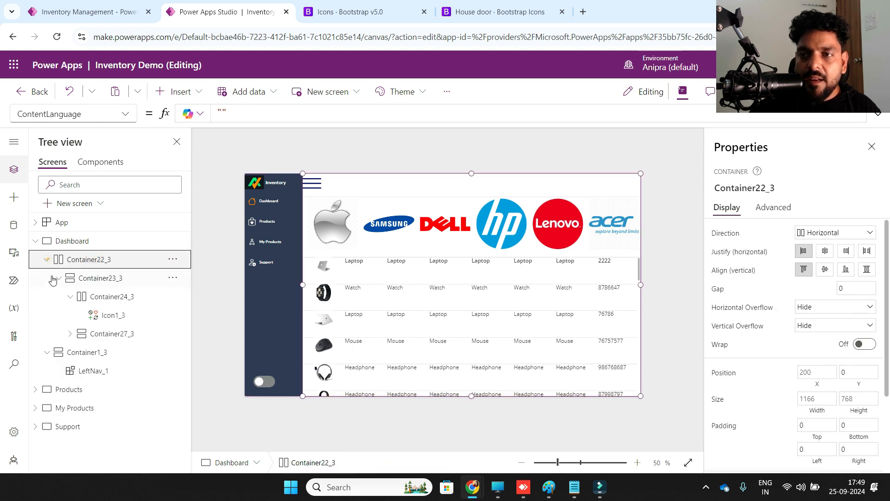
{"action": "left_click", "coordinate": [101, 315]}
{"action": "right_click", "coordinate": [102, 315]}
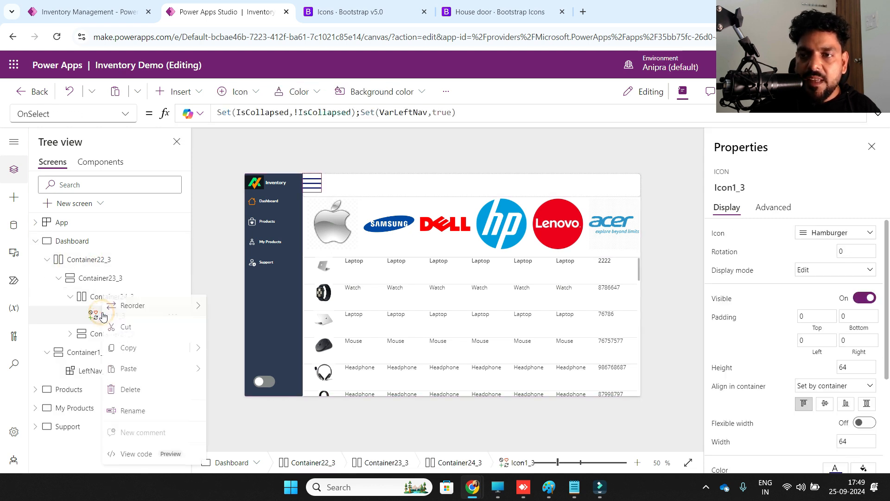
{"action": "left_click", "coordinate": [141, 392]}
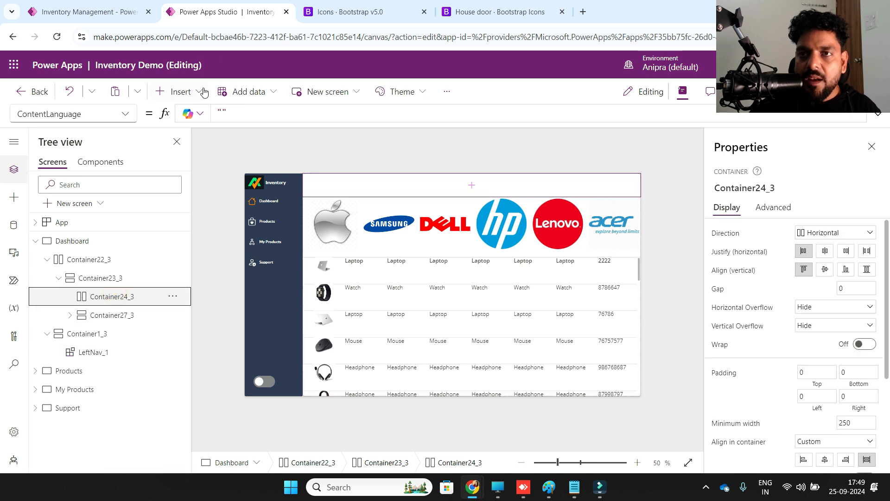
Step: Insert the TopNav component into the emptied Container24_3 on the Dashboard screen
{"action": "left_click", "coordinate": [204, 91]}
{"action": "type", "text": "top"}
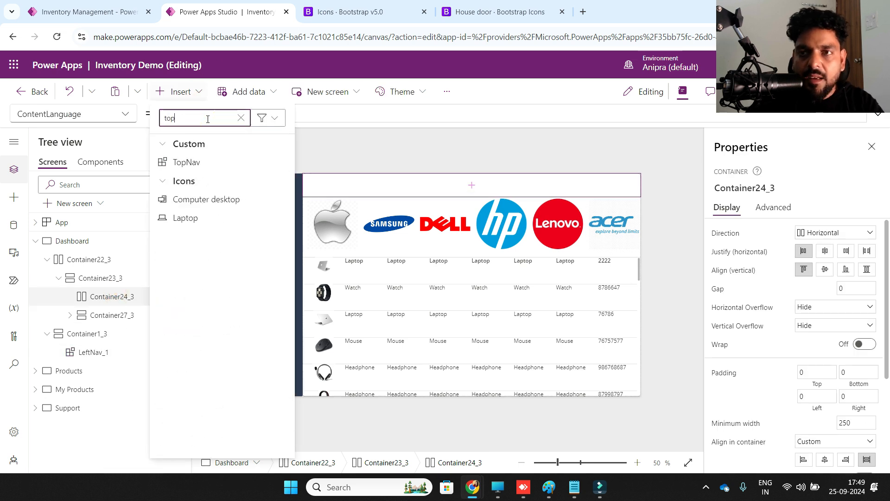
{"action": "left_click", "coordinate": [197, 162]}
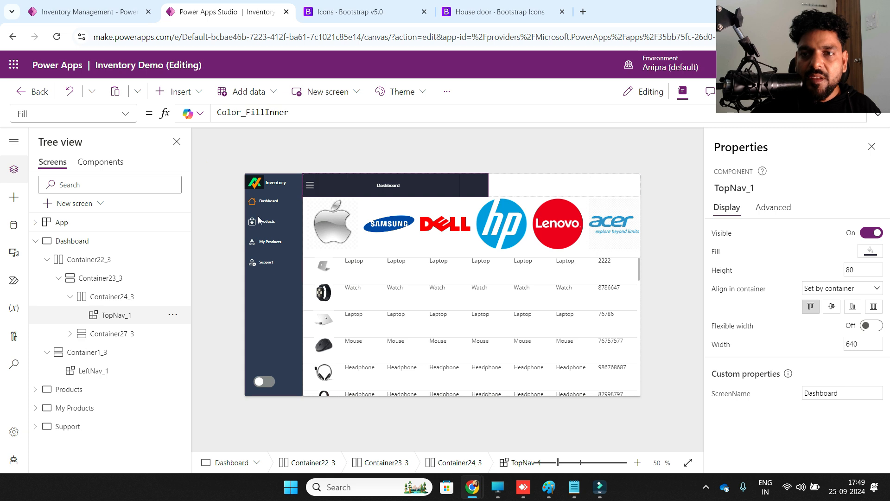
Step: Turn on flexible width for the TopNav_1 instance in Container24_3 on the Dashboard screen
{"action": "left_click", "coordinate": [717, 348]}
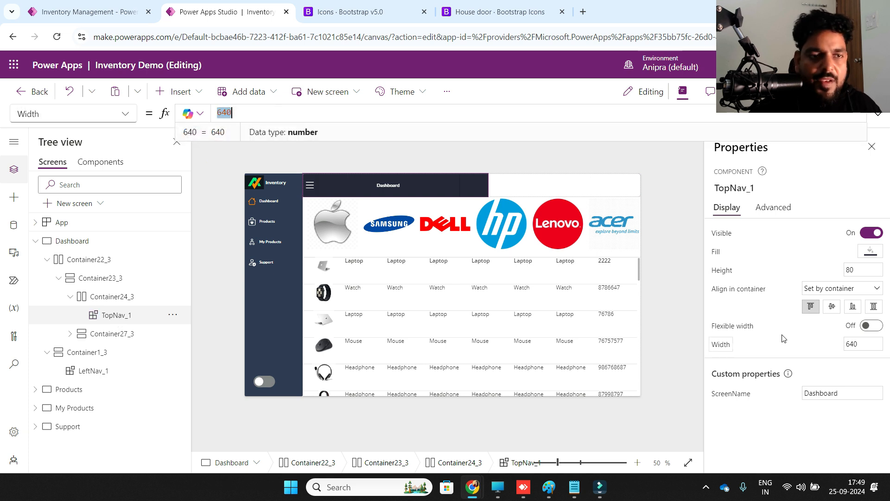
{"action": "left_click", "coordinate": [871, 326]}
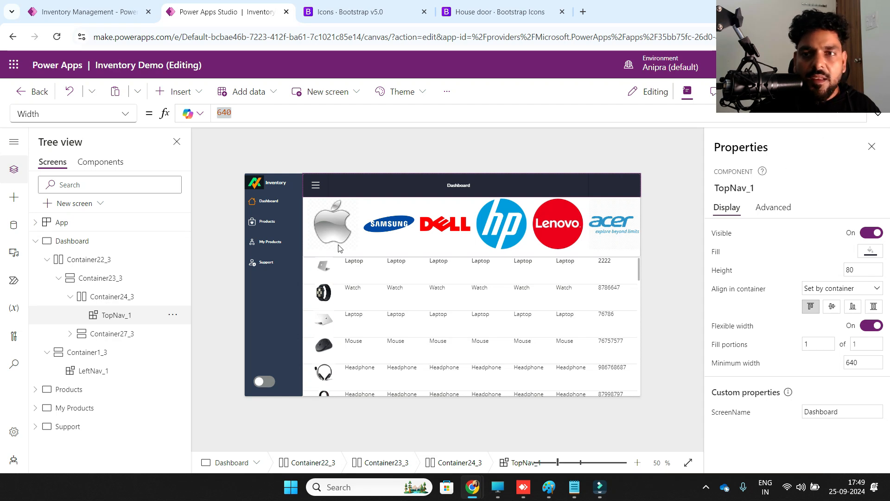
Step: Set the TopNav component's Fill to Color_FillOuter
{"action": "left_click", "coordinate": [101, 163]}
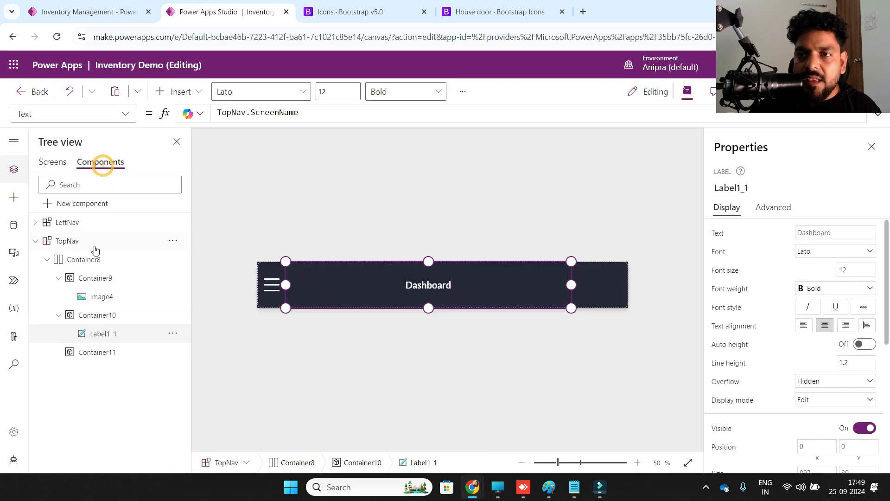
{"action": "left_click", "coordinate": [51, 242]}
{"action": "left_click", "coordinate": [35, 241]}
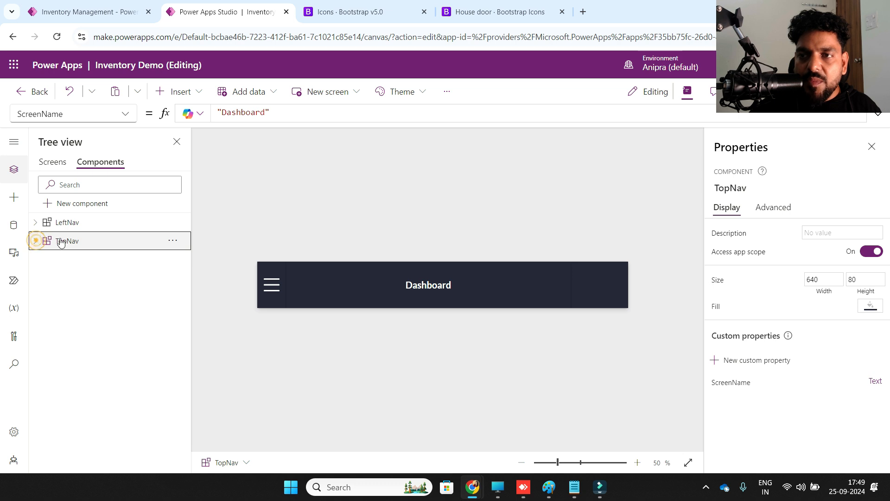
{"action": "left_click", "coordinate": [722, 316]}
{"action": "key", "text": "ctrl+a"}
{"action": "key", "text": "BackSpace"}
{"action": "type", "text": "color_o"}
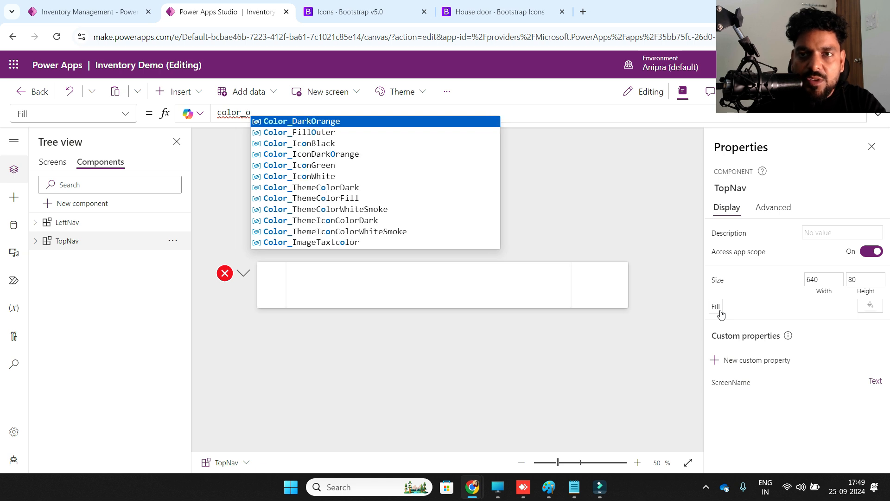
{"action": "key", "text": "Tab"}
{"action": "key", "text": "ctrl+z"}
{"action": "key", "text": "ctrl+a"}
{"action": "type", "text": "outer"}
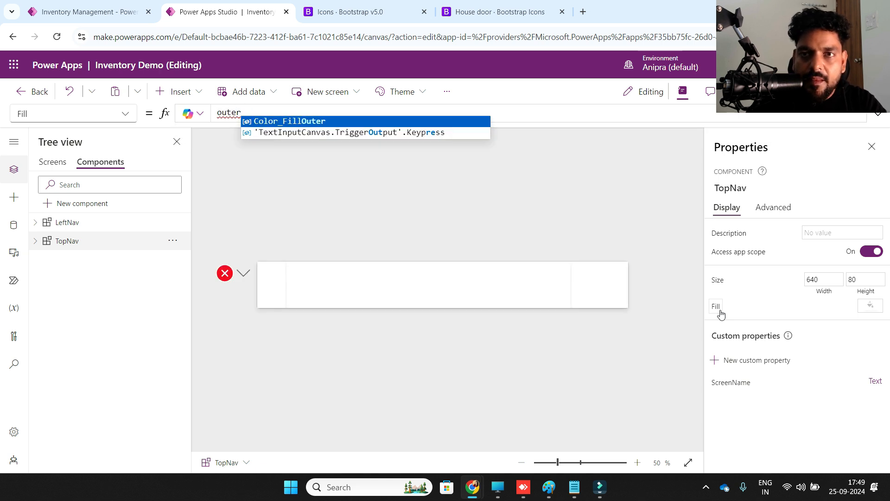
{"action": "key", "text": "Tab"}
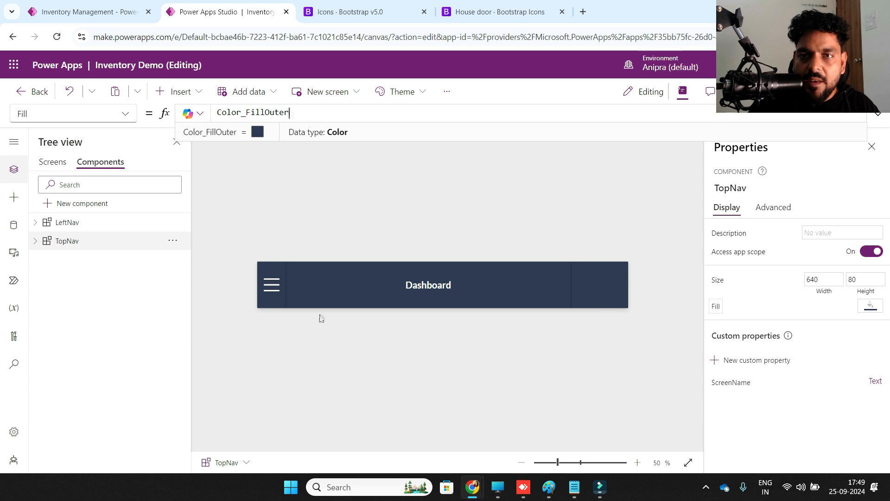
Step: Set the LeftNav component's Fill to Color_FillInner and check both navigation bars on the Dashboard screen
{"action": "left_click", "coordinate": [75, 220]}
{"action": "left_click", "coordinate": [716, 310]}
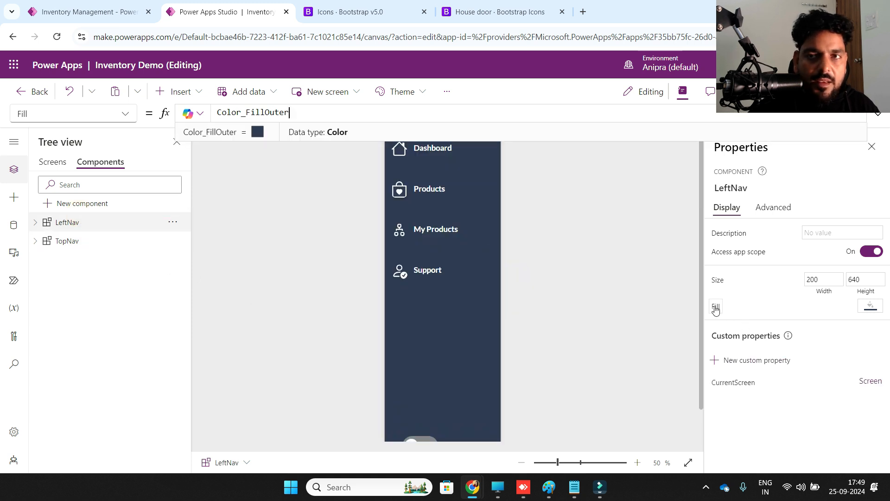
{"action": "key", "text": "ctrl+a"}
{"action": "type", "text": "fill"}
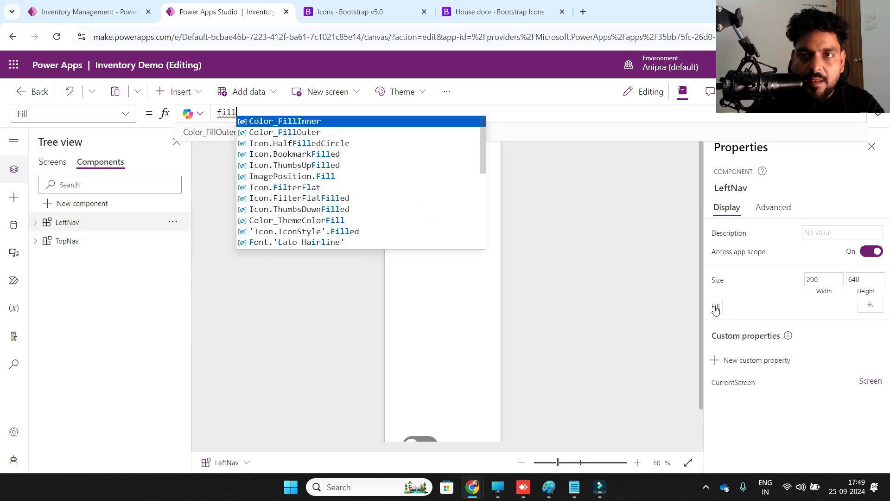
{"action": "key", "text": "Tab"}
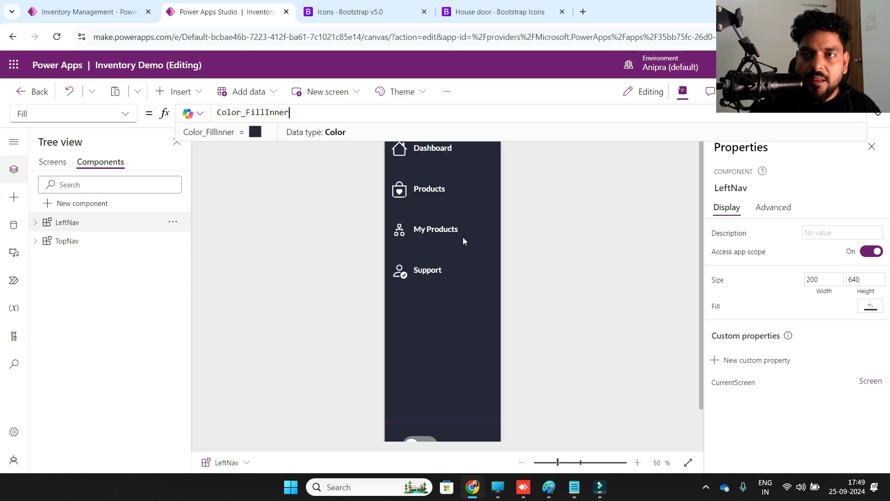
{"action": "left_click", "coordinate": [58, 163]}
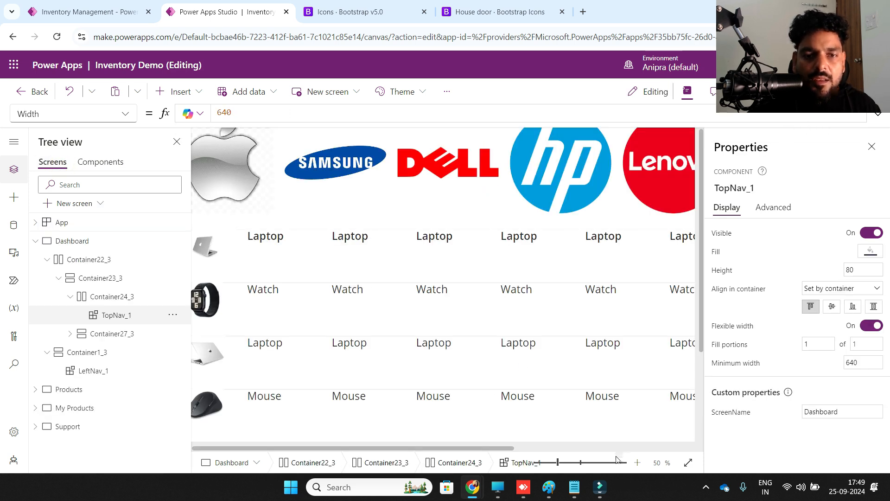
{"action": "left_click", "coordinate": [637, 465]}
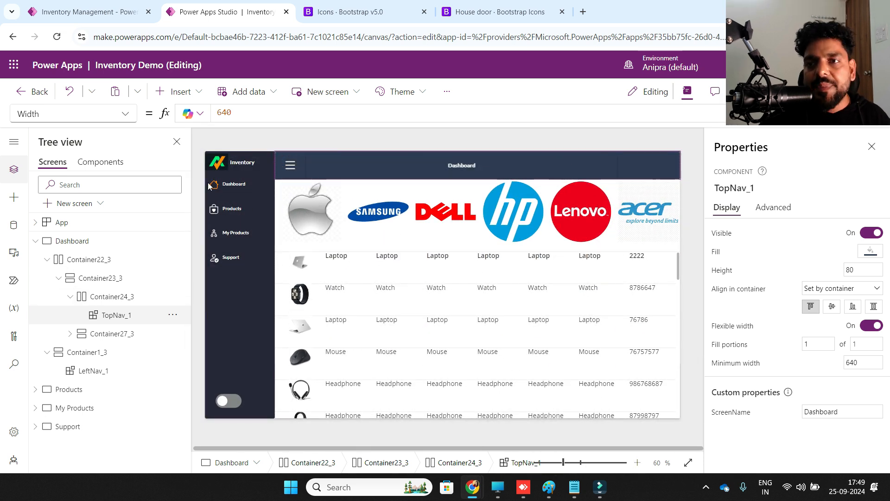
Step: Set the drop shadow of Container9, Container10 and Container11 in the TopNav component to None
{"action": "left_click", "coordinate": [101, 162]}
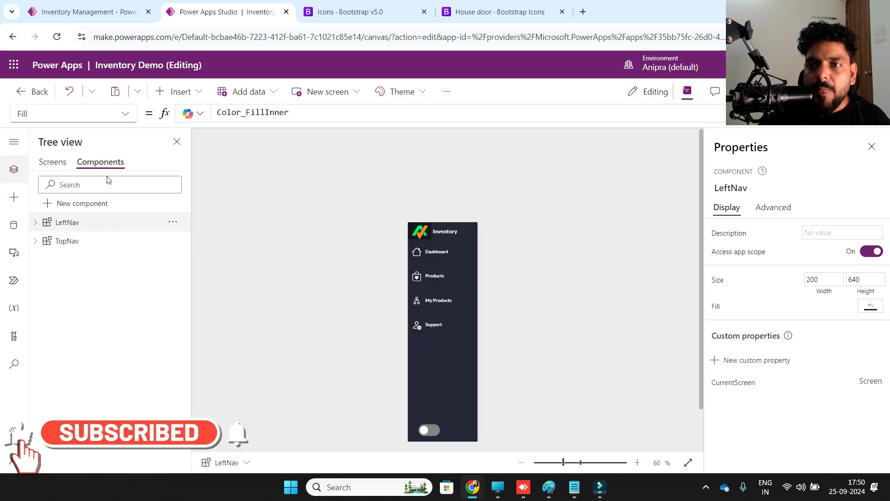
{"action": "left_click", "coordinate": [98, 244]}
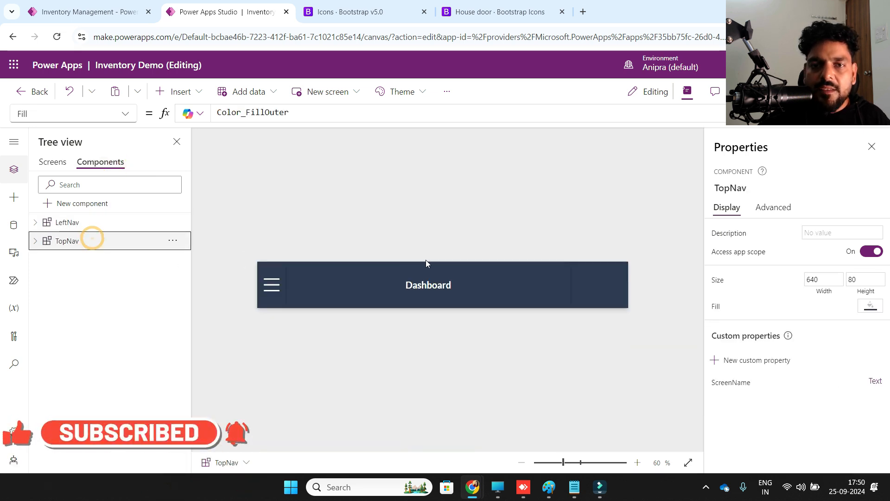
{"action": "left_click", "coordinate": [277, 283]}
{"action": "left_click", "coordinate": [94, 278]}
{"action": "left_click", "coordinate": [93, 315], "text": "ctrl"}
{"action": "left_click", "coordinate": [99, 353], "text": "ctrl"}
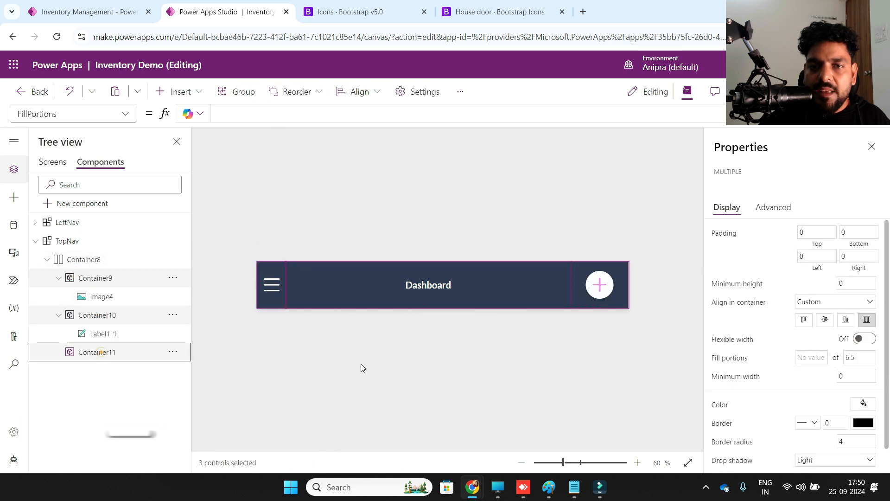
{"action": "scroll", "coordinate": [823, 436], "scroll_direction": "down", "scroll_amount": 1}
{"action": "left_click", "coordinate": [822, 435]}
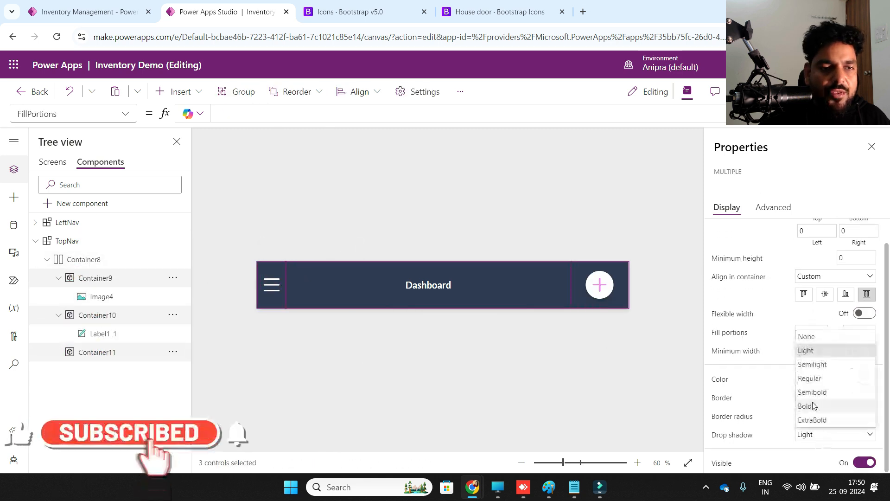
{"action": "left_click", "coordinate": [809, 336]}
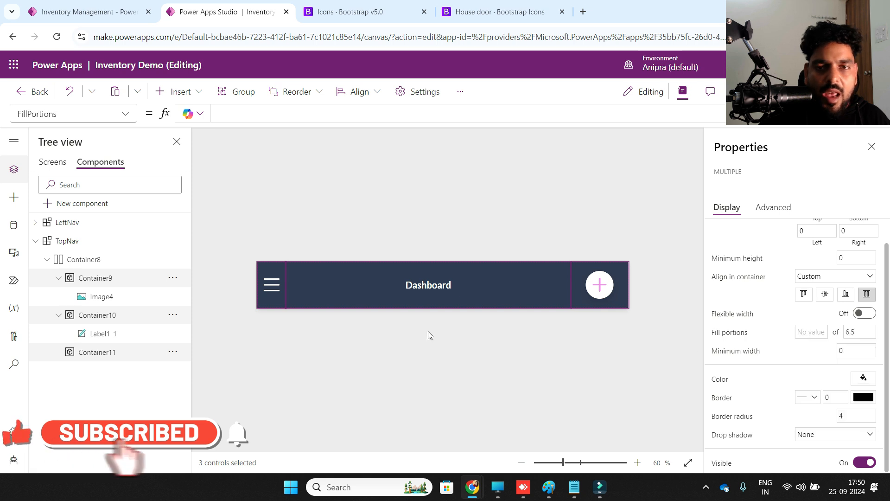
Step: Set the drop shadow of TopNav's outer Container8 to None
{"action": "left_click", "coordinate": [74, 261]}
{"action": "left_click", "coordinate": [823, 436]}
{"action": "left_click", "coordinate": [809, 337]}
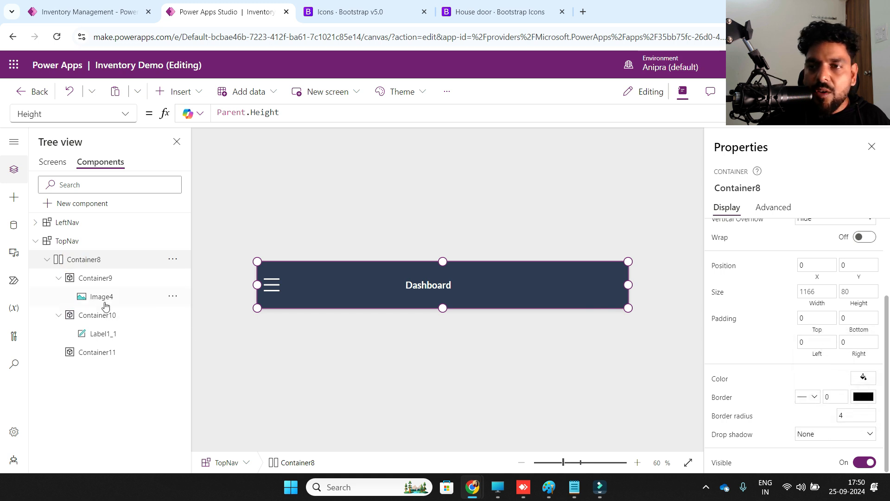
Step: Set the OnSelect formula of TopNav's hamburger icon Image4 to Set(IsCollapsed, !IsCollapsed); and review it in the expanded formula view
{"action": "left_click", "coordinate": [274, 289]}
{"action": "left_click", "coordinate": [773, 208]}
{"action": "left_click", "coordinate": [749, 288]}
{"action": "left_click", "coordinate": [274, 116]}
{"action": "key", "text": "ctrl+a"}
{"action": "type", "text": "Set(     IsCollapsed,     !IsCollapsed );"}
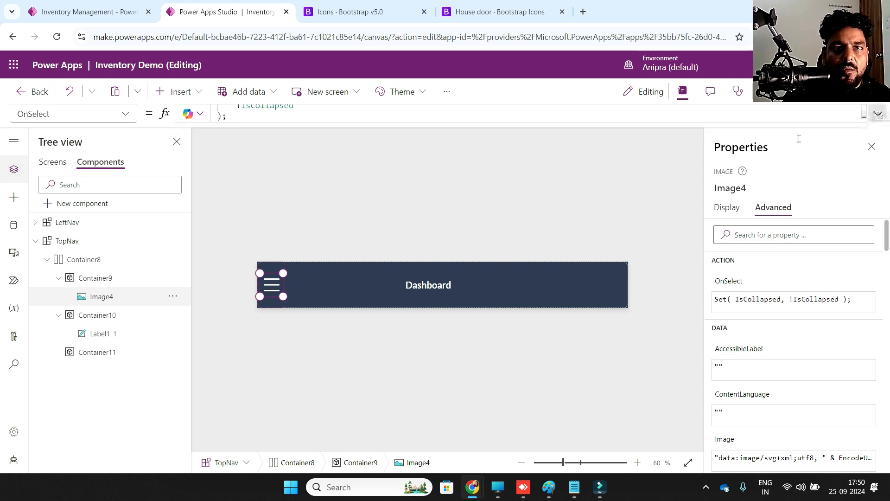
{"action": "left_click", "coordinate": [878, 114]}
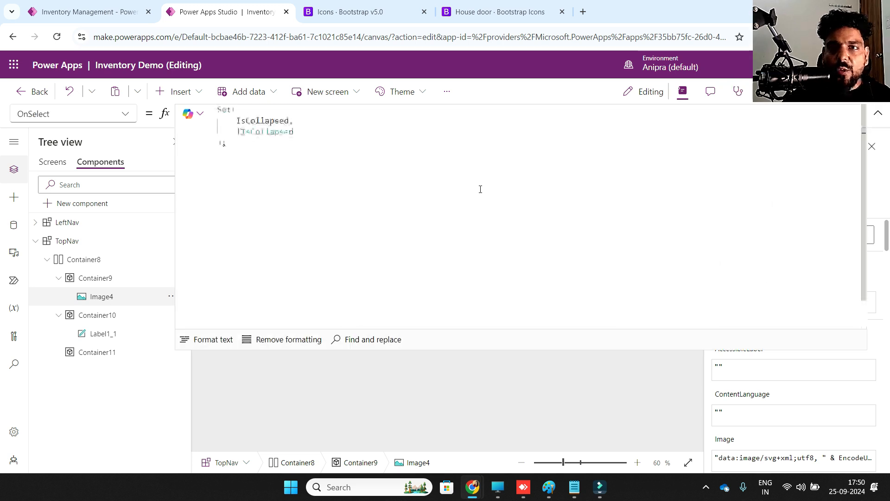
{"action": "double_click", "coordinate": [251, 120]}
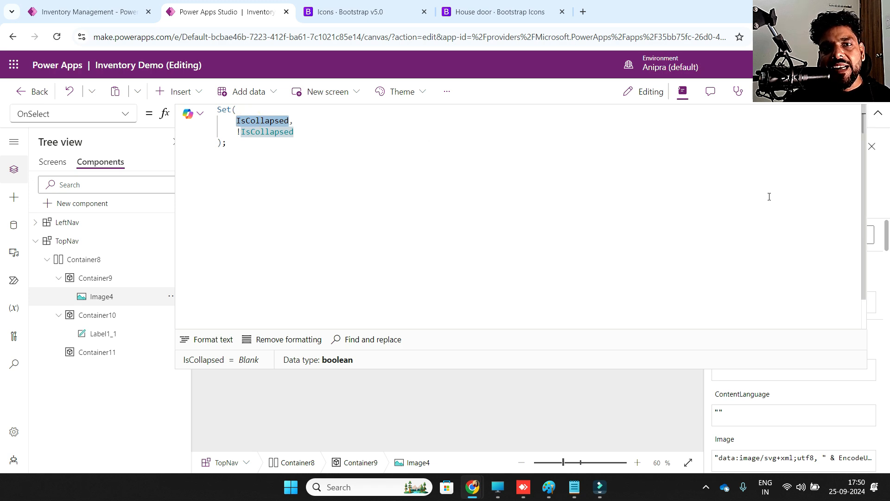
{"action": "left_click", "coordinate": [875, 119]}
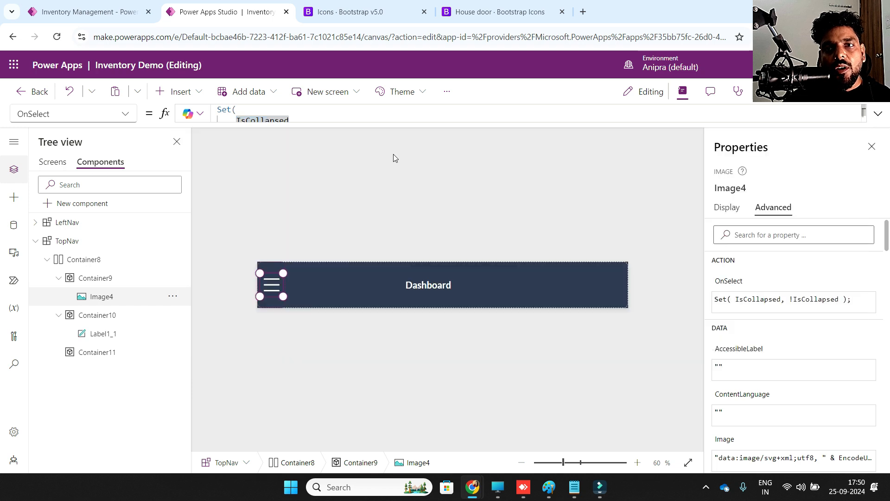
Step: Copy the IsCollapsed variable name and set the LeftNav component's Width to If(IsCollapsed=true,80,200)
{"action": "left_click", "coordinate": [878, 115]}
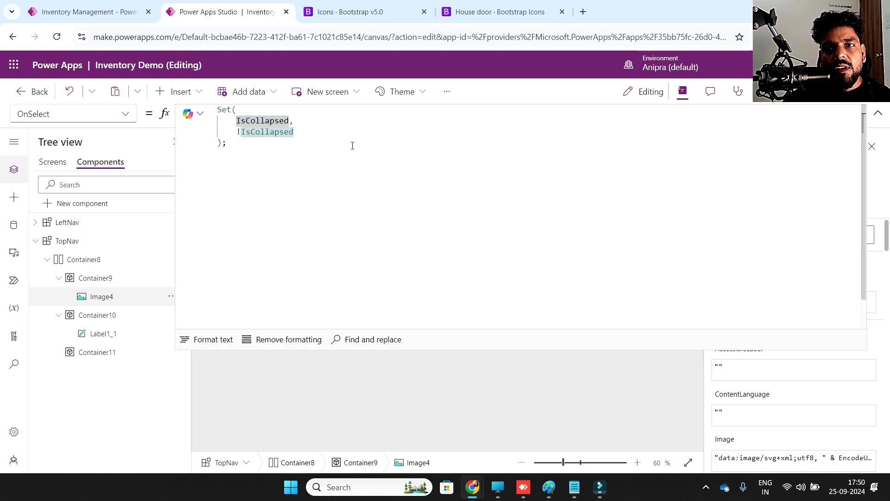
{"action": "double_click", "coordinate": [279, 122]}
{"action": "key", "text": "ctrl+c"}
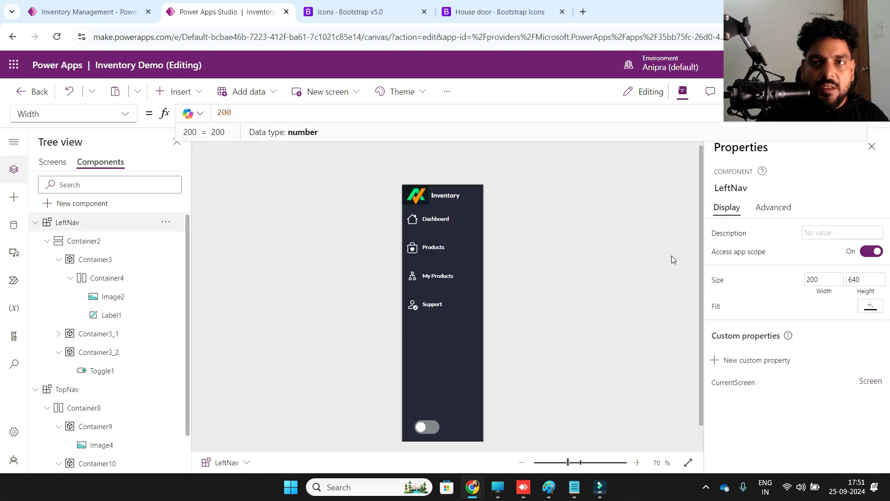
{"action": "type", "text": "If("}
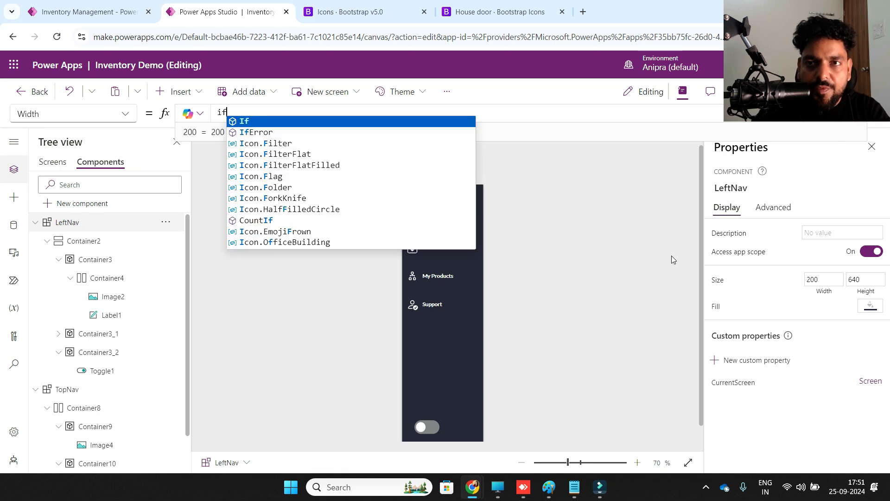
{"action": "key", "text": "ctrl+v"}
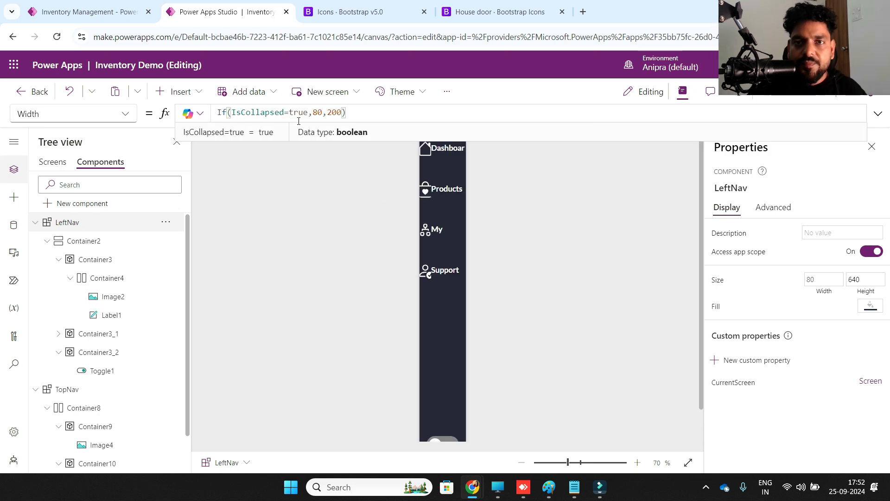
{"action": "left_click", "coordinate": [825, 100]}
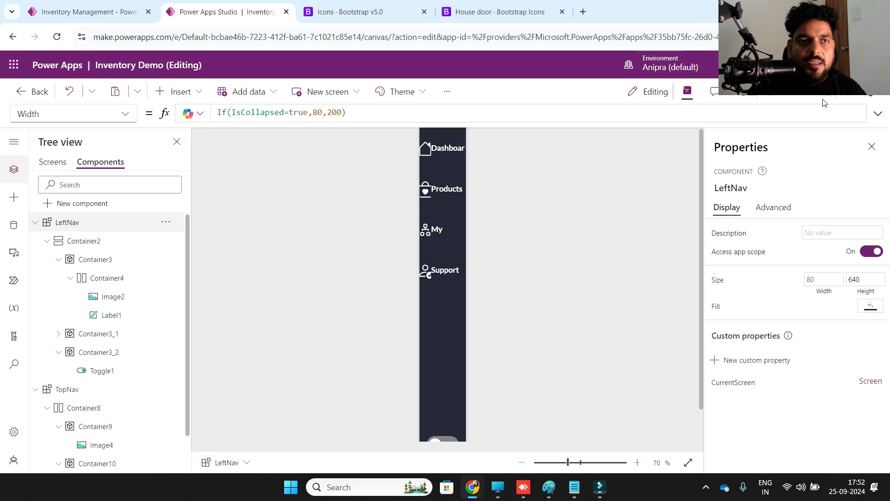
Step: Set the Visible formula of Label1 in LeftNav's Container4 to If(IsCollapsed=true,false,true)
{"action": "left_click", "coordinate": [42, 241]}
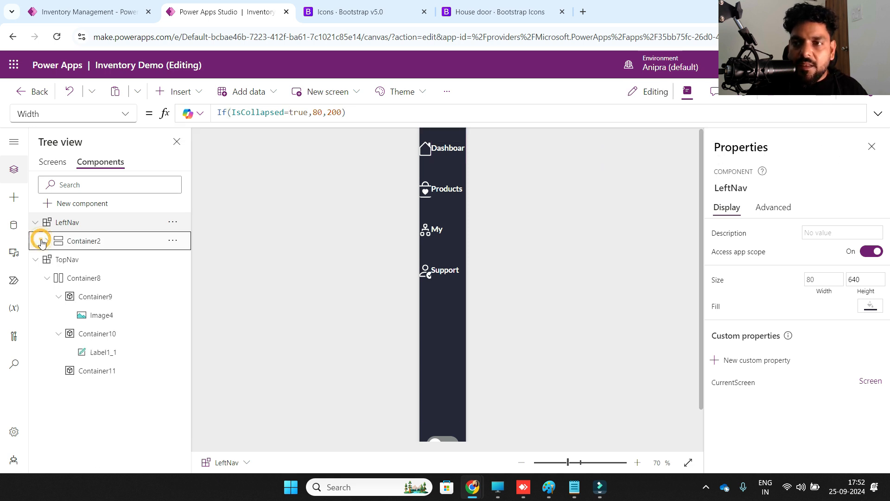
{"action": "left_click", "coordinate": [47, 240]}
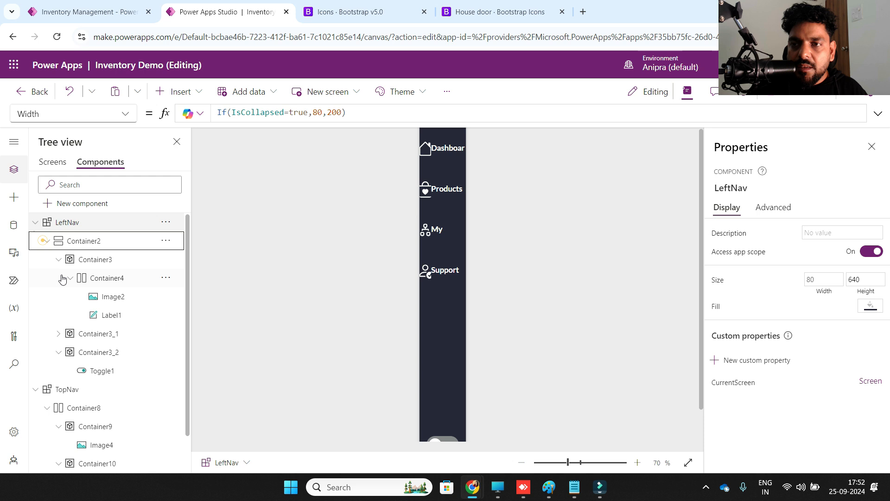
{"action": "left_click", "coordinate": [97, 278]}
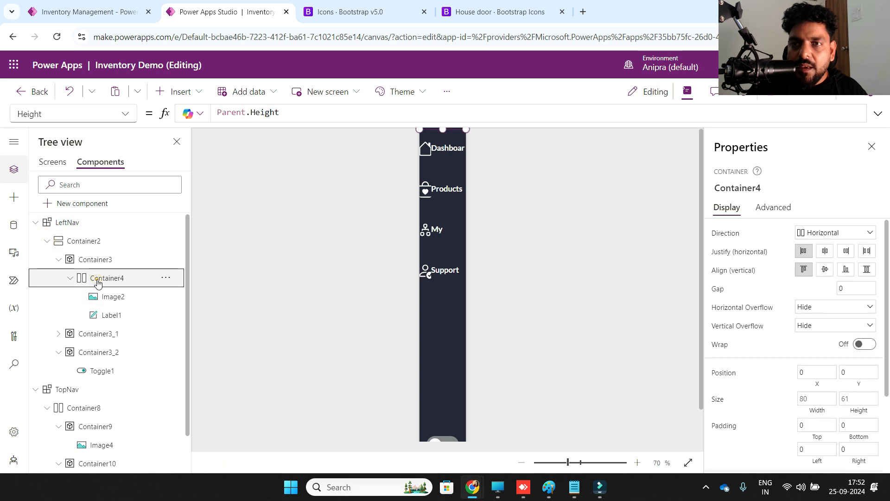
{"action": "left_click", "coordinate": [114, 316]}
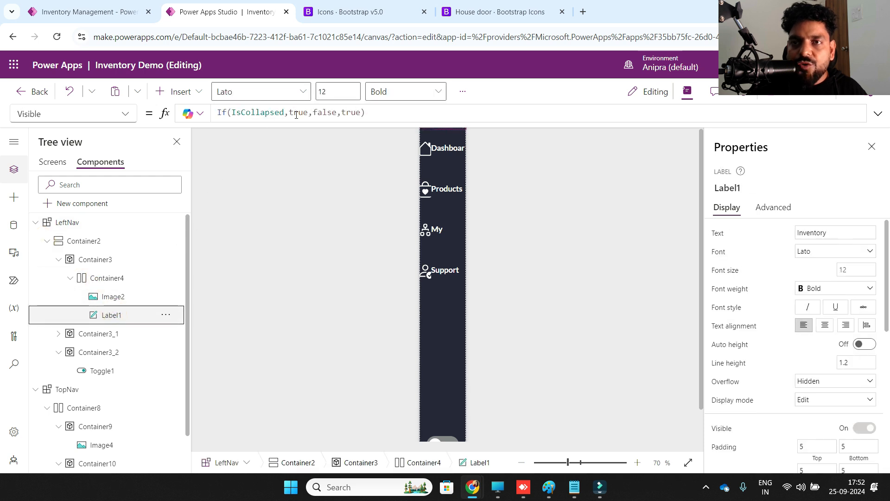
{"action": "left_click", "coordinate": [272, 121]}
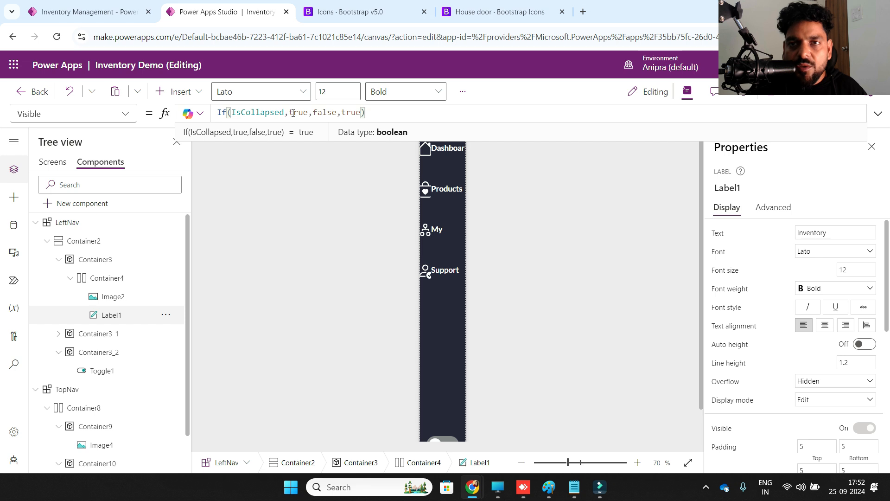
{"action": "key", "text": "Delete"}
{"action": "type", "text": "="}
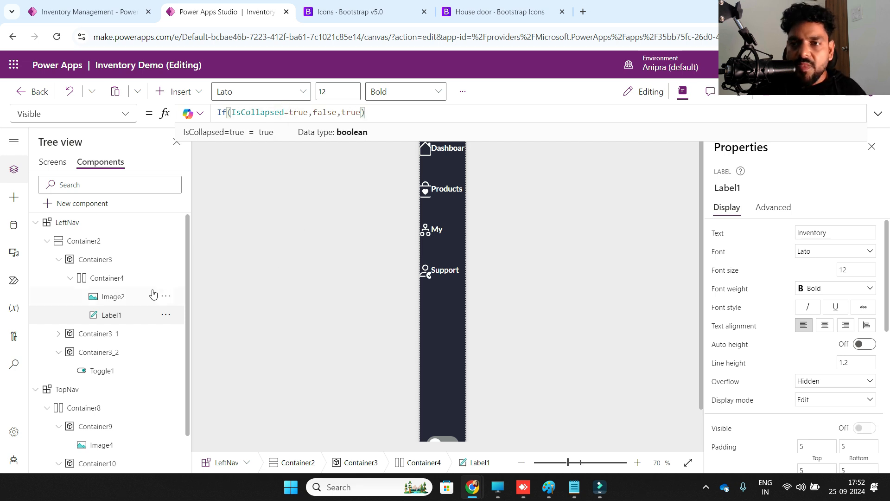
Step: Open Label1 in LeftNav's Container4 and select its whole Visible formula, If(IsCollapsed=true,false,true), for reuse
{"action": "left_click", "coordinate": [71, 278]}
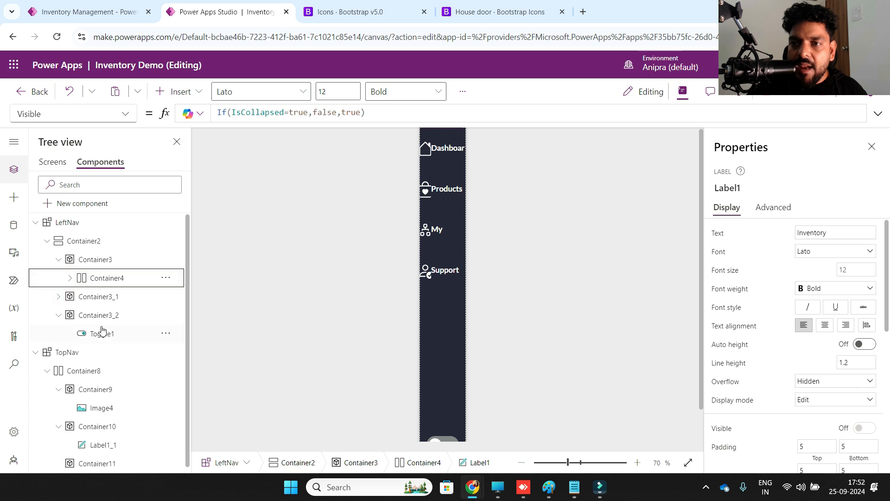
{"action": "left_click", "coordinate": [443, 148]}
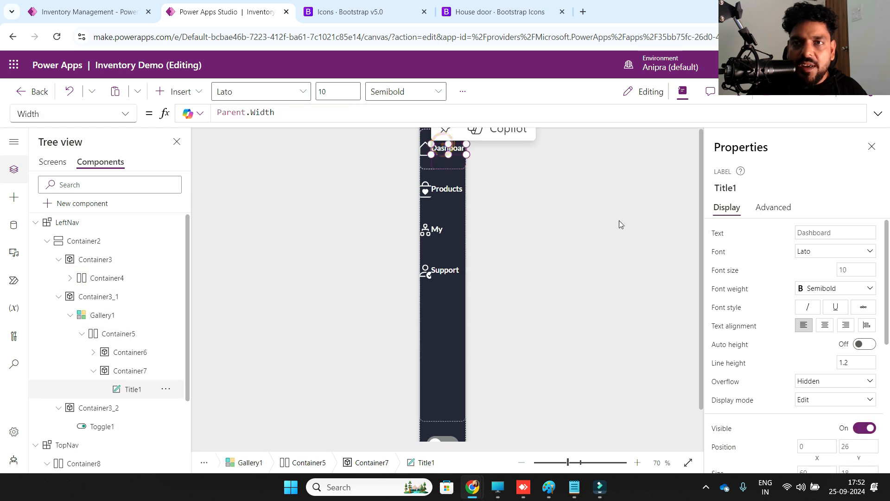
{"action": "left_click", "coordinate": [70, 279]}
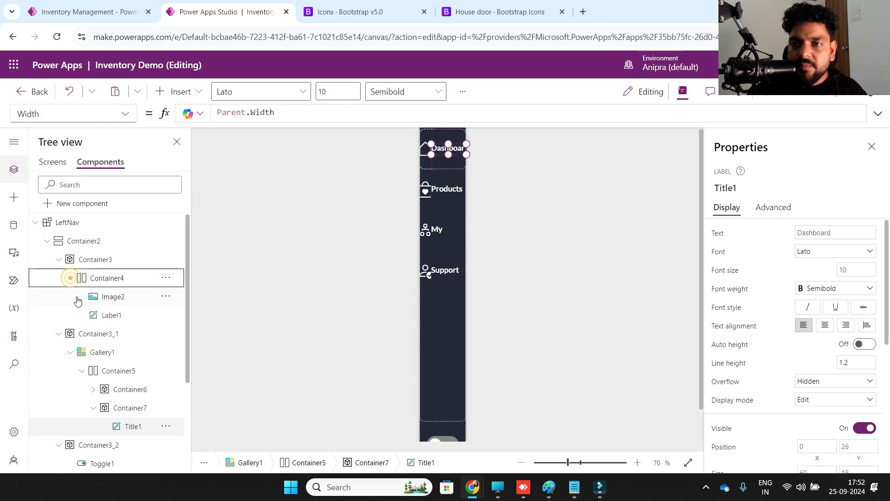
{"action": "left_click", "coordinate": [111, 315]}
{"action": "left_click", "coordinate": [294, 112]}
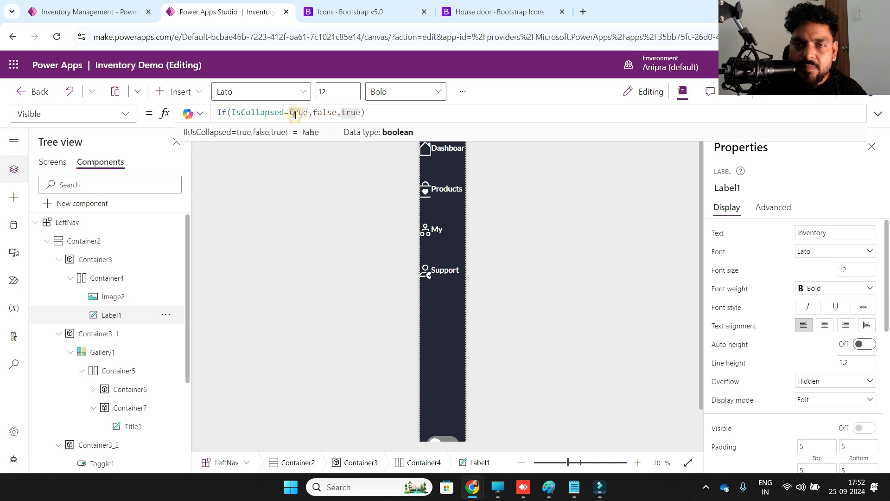
{"action": "key", "text": "ctrl+a"}
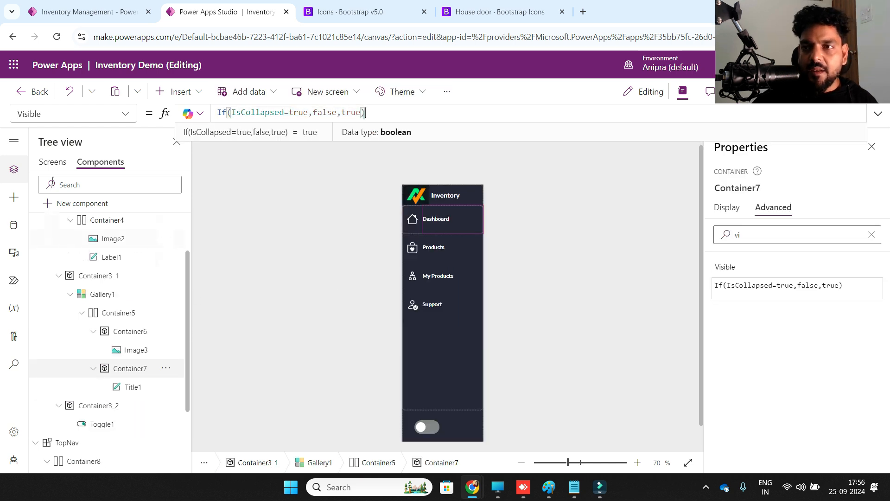
Step: Preview the Dashboard screen and test collapsing and expanding the left navigation with the hamburger icon, and exit the preview
{"action": "left_click", "coordinate": [53, 161]}
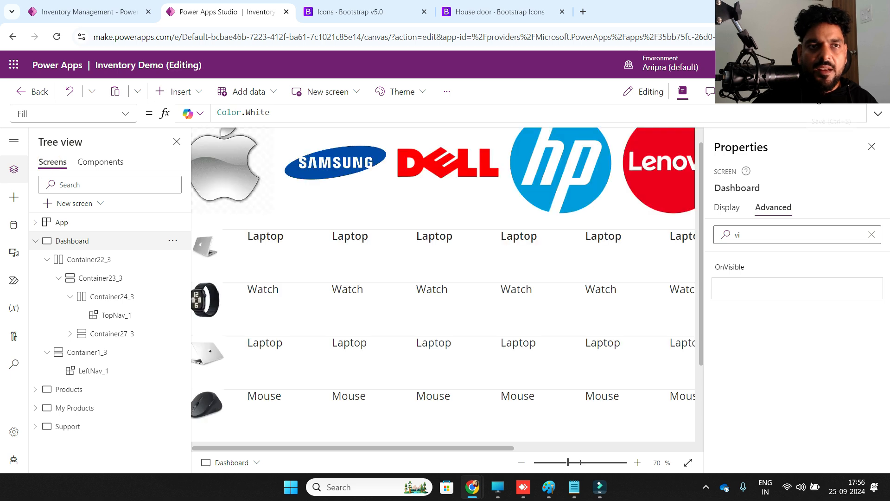
{"action": "left_click", "coordinate": [795, 96]}
{"action": "left_click", "coordinate": [138, 134]}
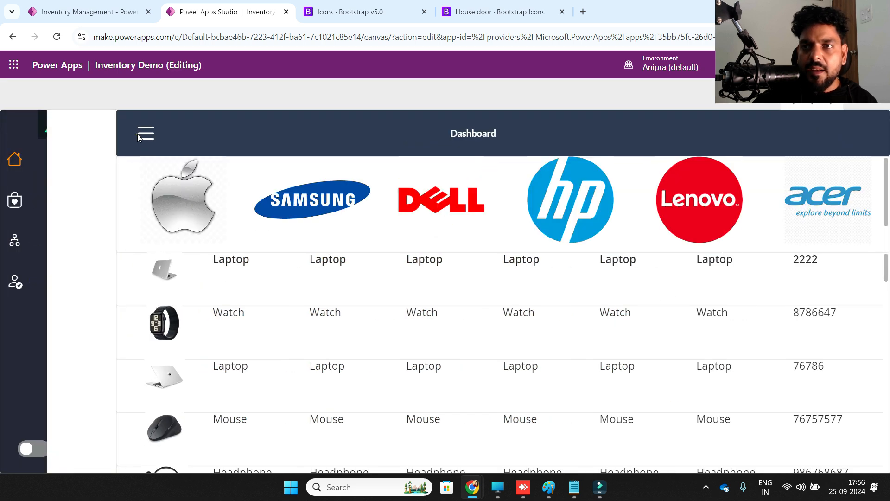
{"action": "left_click", "coordinate": [145, 133]}
{"action": "left_click", "coordinate": [145, 132]}
{"action": "left_click", "coordinate": [145, 132]}
{"action": "left_click", "coordinate": [145, 133]}
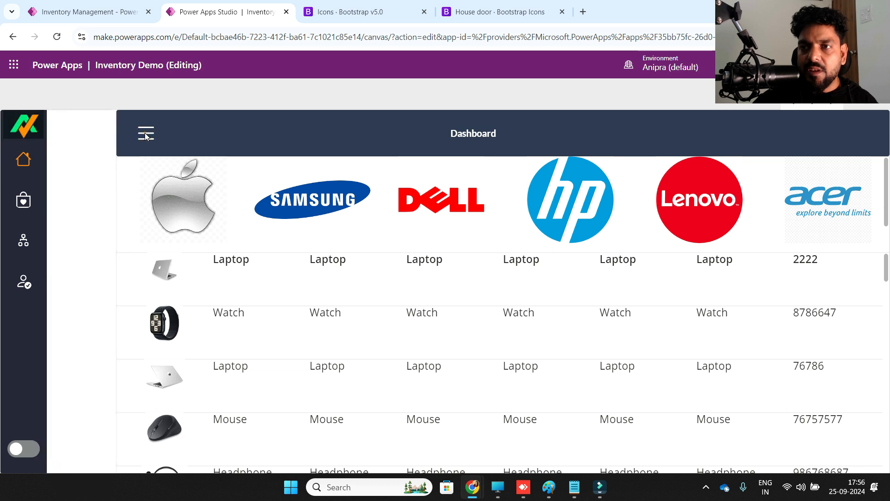
{"action": "left_click", "coordinate": [146, 134]}
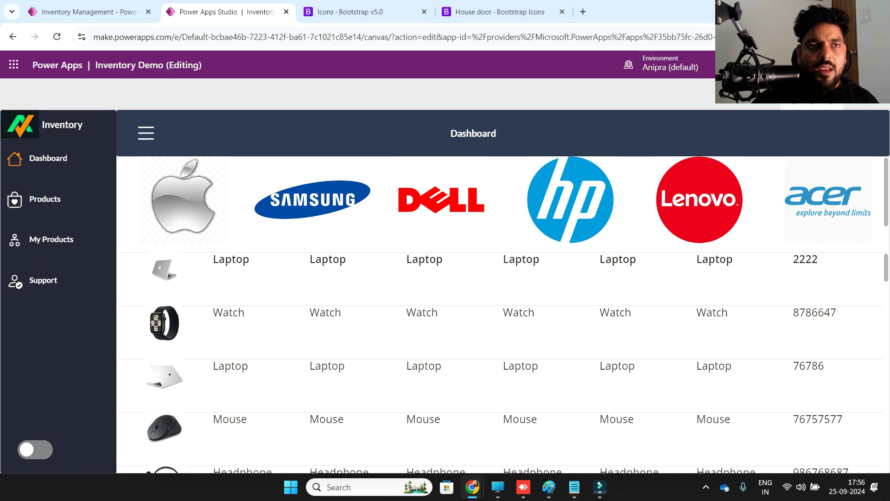
{"action": "key", "text": "Escape"}
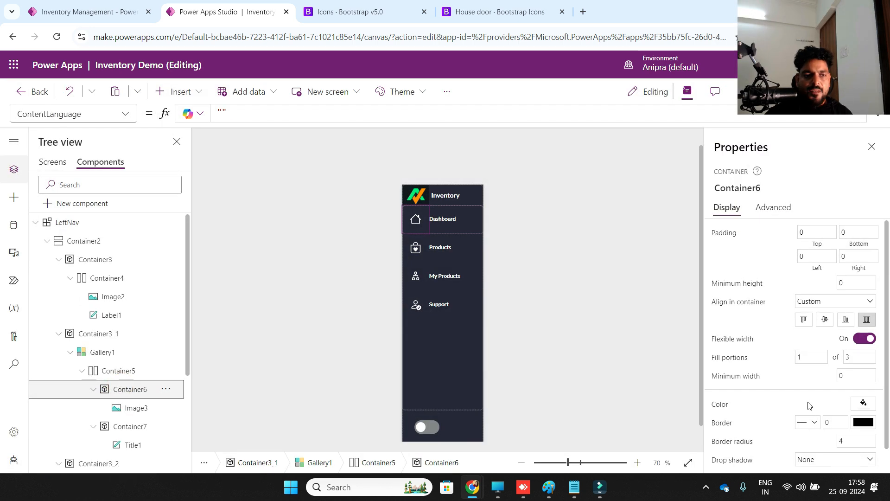
Step: Check the fill portions of Container6 and Container7 inside LeftNav's Gallery1
{"action": "scroll", "coordinate": [806, 387], "scroll_direction": "down", "scroll_amount": 1}
{"action": "left_click", "coordinate": [803, 332]}
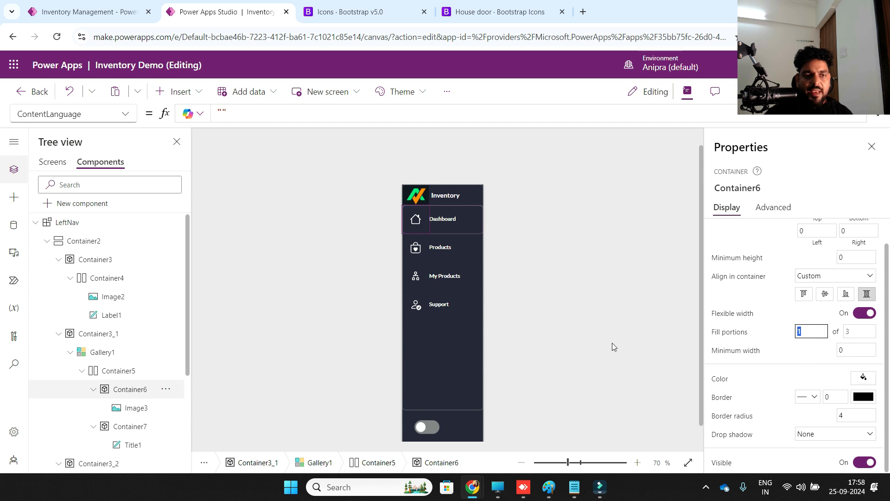
{"action": "left_click", "coordinate": [131, 426]}
{"action": "left_click", "coordinate": [796, 332]}
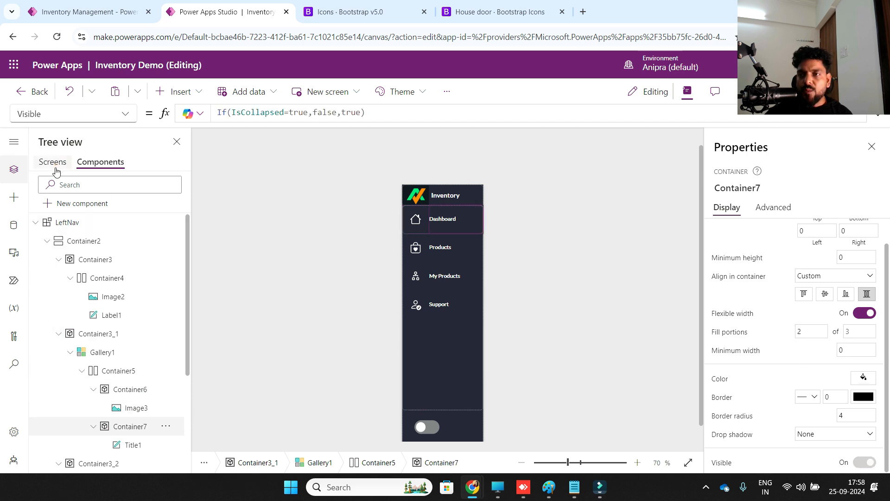
Step: Set the minimum width of Container24_3, which holds TopNav_1 on the Dashboard screen, to 0
{"action": "left_click", "coordinate": [52, 162]}
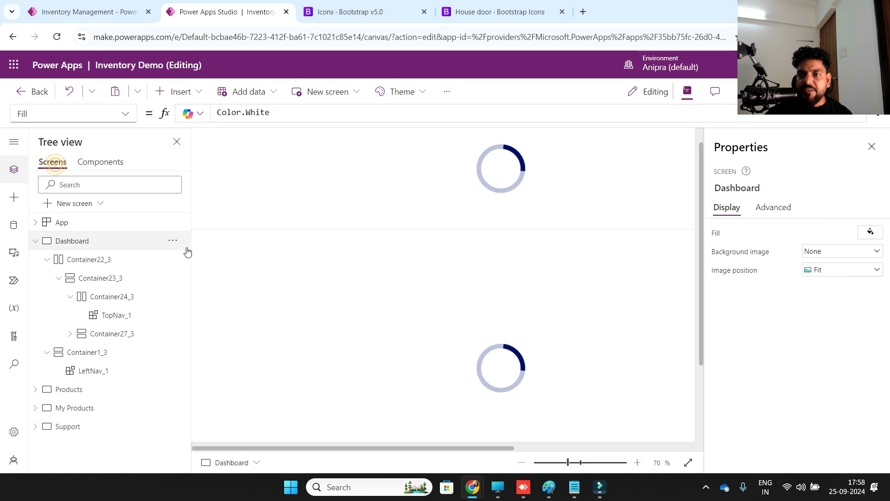
{"action": "left_click", "coordinate": [99, 282]}
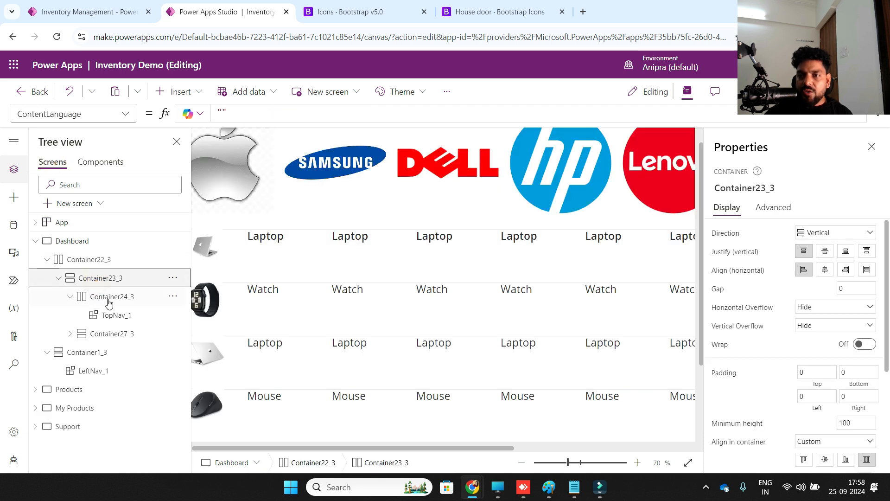
{"action": "left_click", "coordinate": [114, 298]}
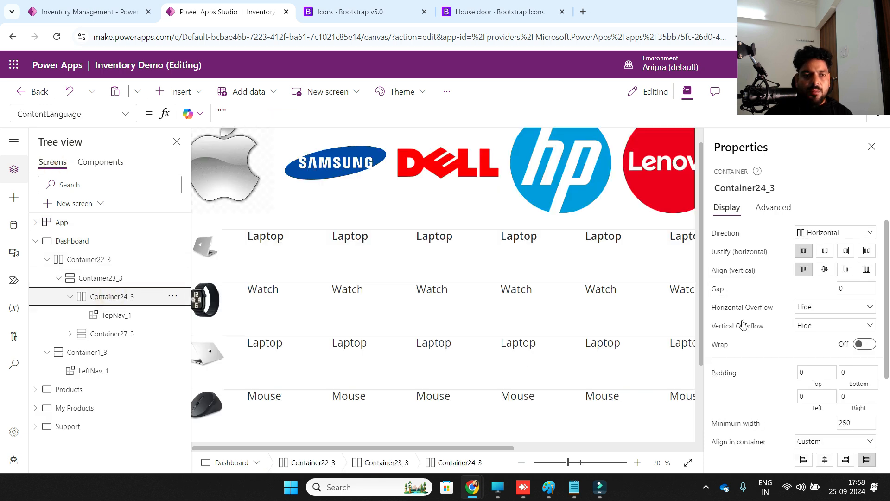
{"action": "scroll", "coordinate": [743, 325], "scroll_direction": "down", "scroll_amount": 3}
{"action": "left_click", "coordinate": [858, 306]}
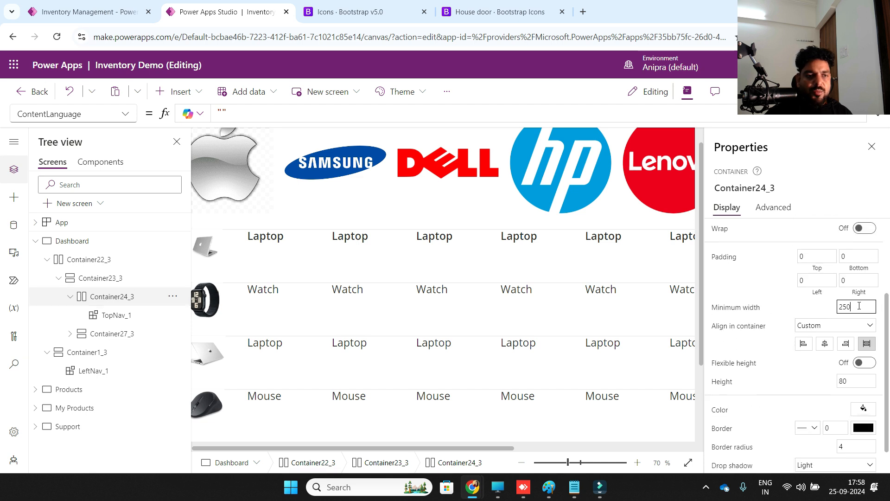
{"action": "left_click", "coordinate": [778, 325]}
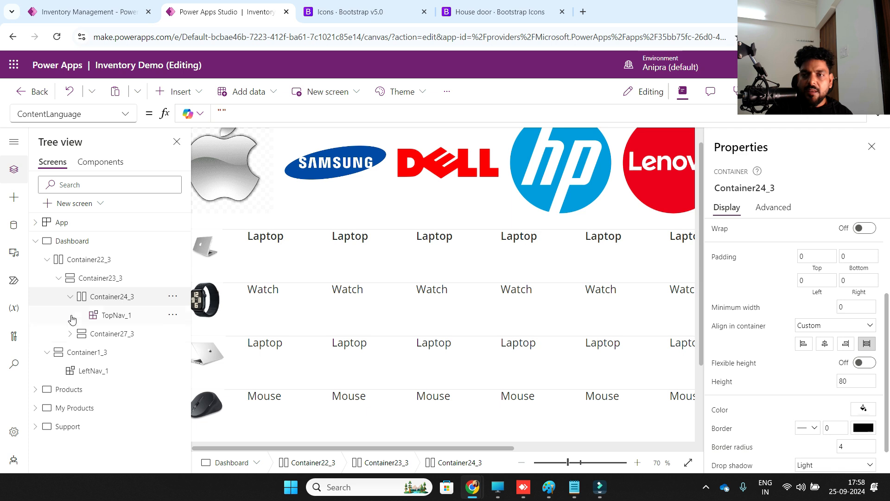
Step: Set the Width formula of the Dashboard screen's Container1_3 to LeftNav_1.Width
{"action": "left_click", "coordinate": [520, 461]}
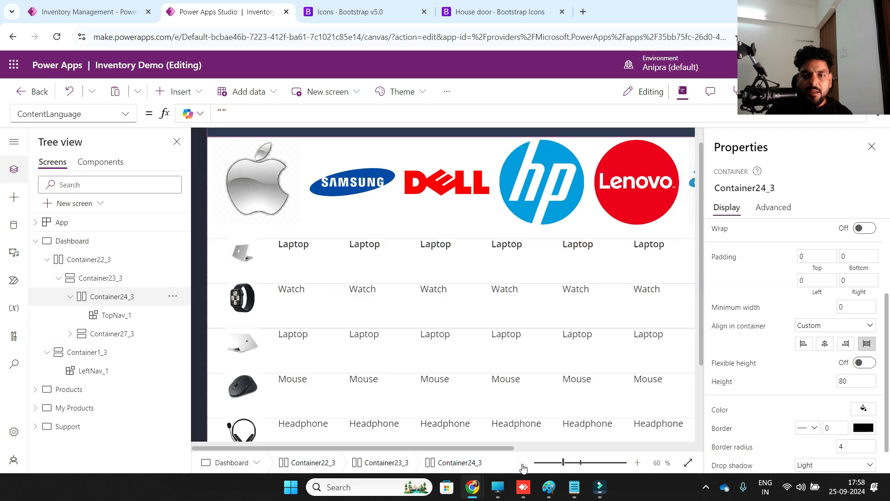
{"action": "left_click", "coordinate": [239, 309]}
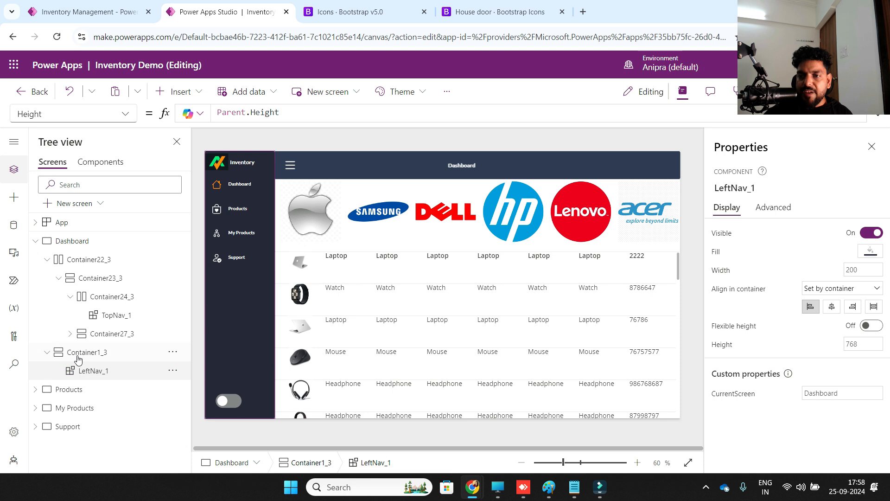
{"action": "left_click", "coordinate": [90, 355]}
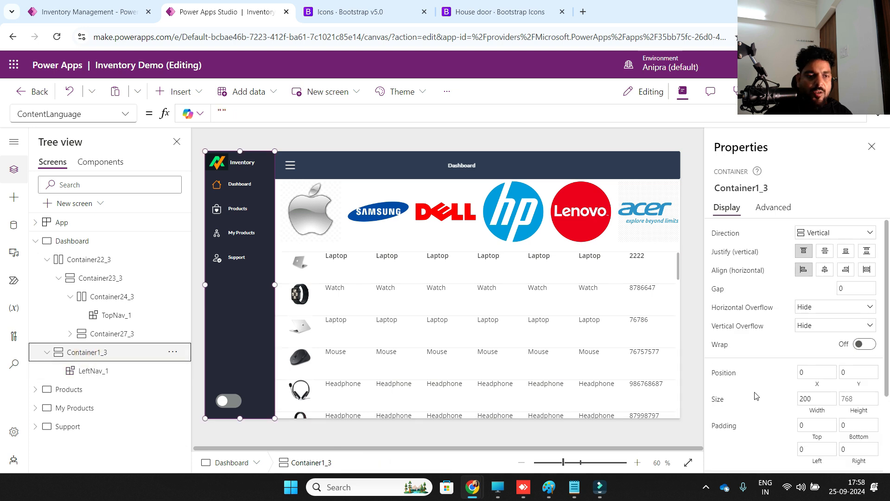
{"action": "left_click", "coordinate": [804, 412]}
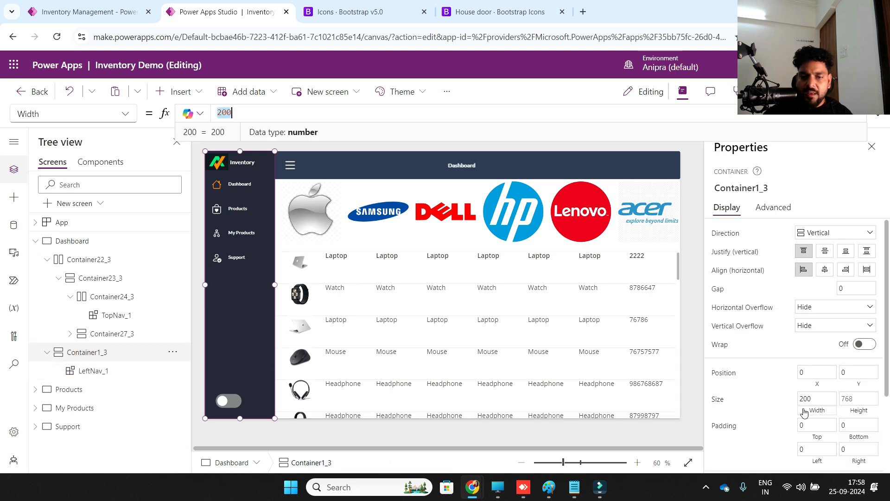
{"action": "type", "text": "left"}
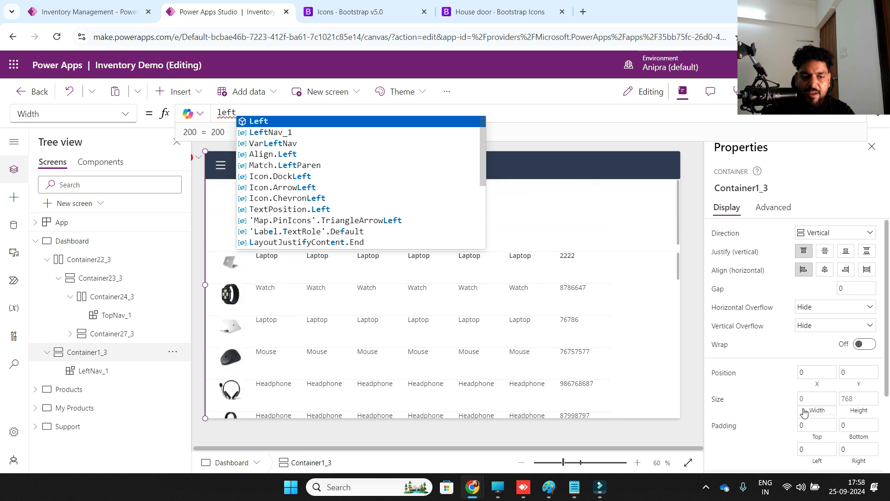
{"action": "key", "text": "Tab"}
{"action": "type", "text": ".w"}
{"action": "key", "text": "Tab"}
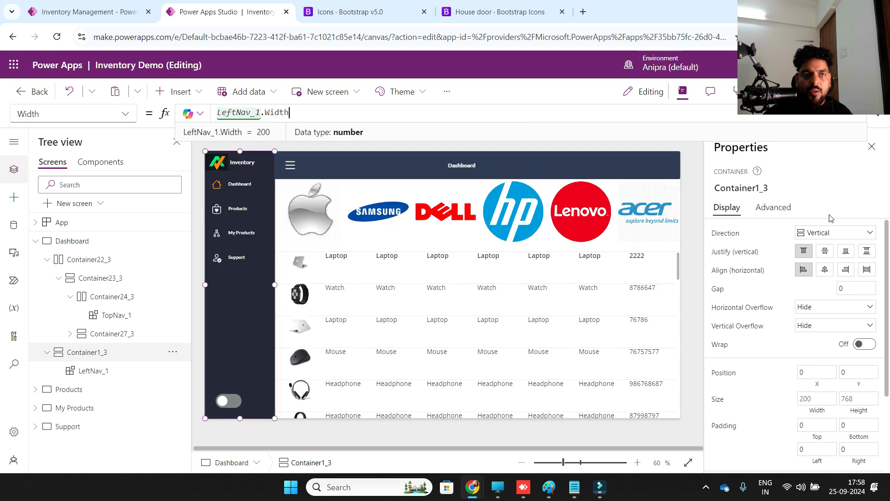
Step: Preview the Dashboard and toggle the hamburger icon repeatedly to check how the page content follows the navigation width
{"action": "key", "text": "F5"}
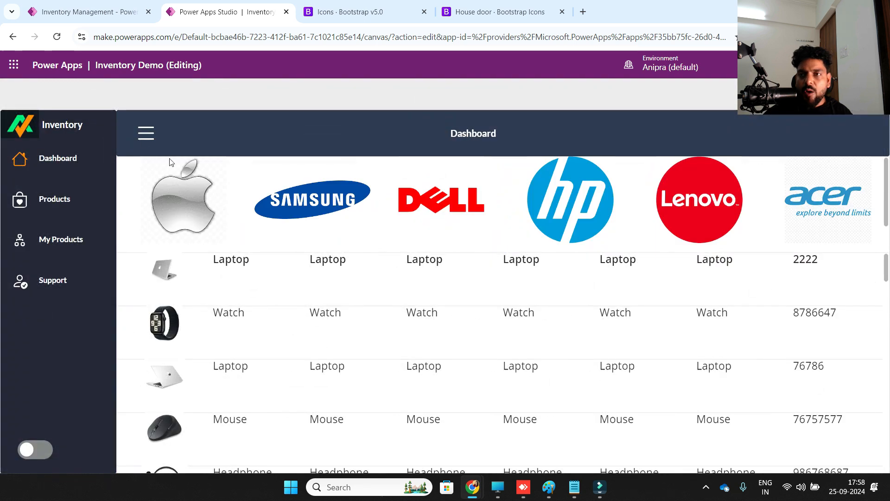
{"action": "left_click", "coordinate": [138, 135]}
{"action": "left_click", "coordinate": [81, 133]}
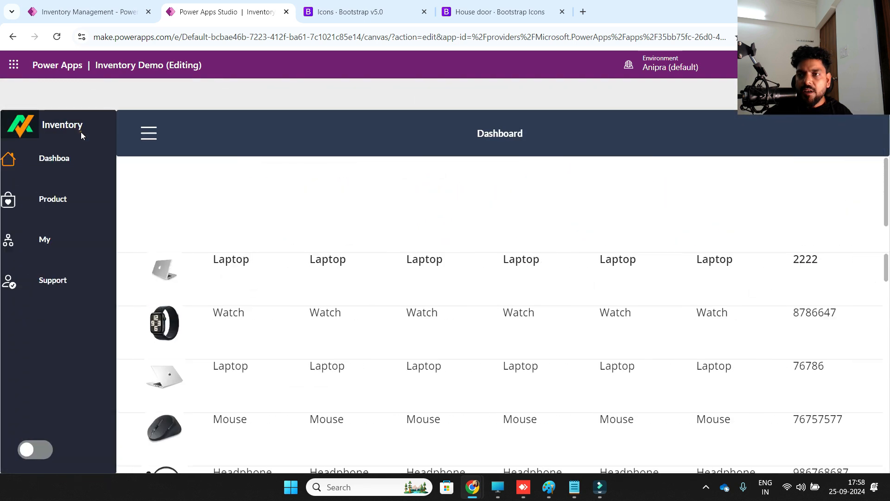
{"action": "left_click", "coordinate": [138, 134]}
{"action": "left_click", "coordinate": [83, 132]}
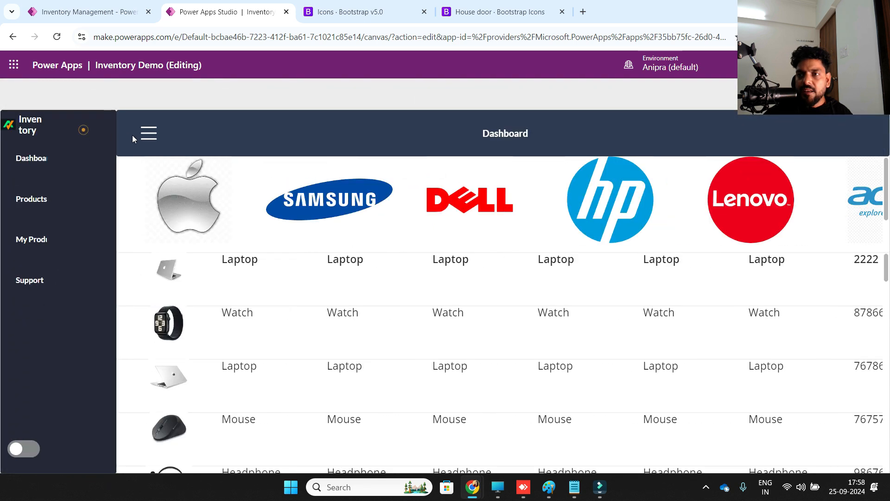
{"action": "left_click", "coordinate": [144, 135]}
{"action": "left_click", "coordinate": [89, 133]}
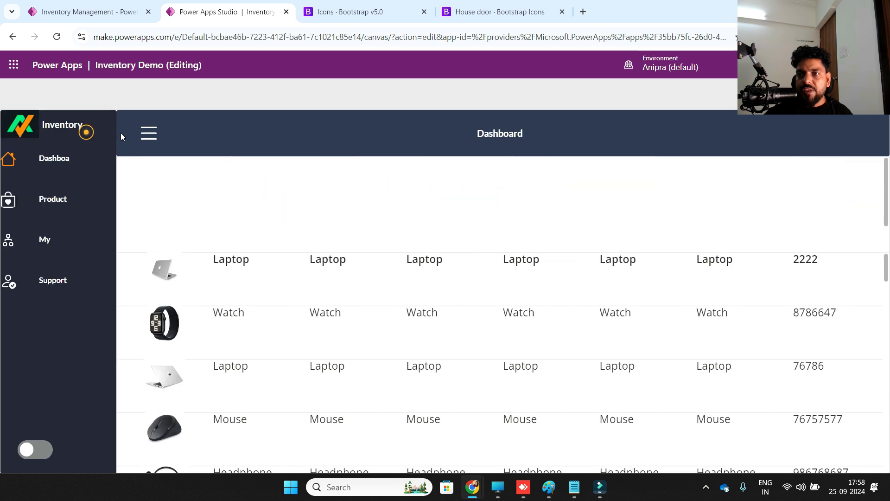
{"action": "key", "text": "Escape"}
Step: Start the OnChange formula of Toggle1 in the LeftNav component with an If condition testing Toggle1.Value=false
{"action": "left_click", "coordinate": [229, 398]}
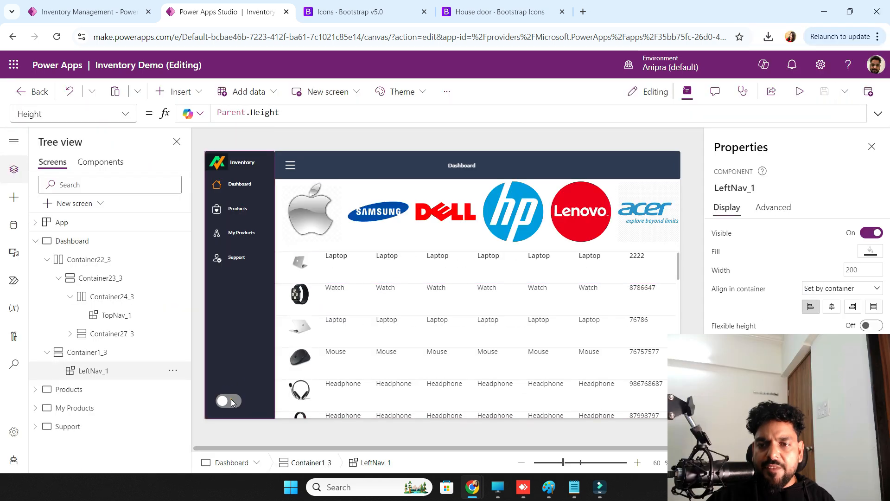
{"action": "left_click", "coordinate": [100, 161]}
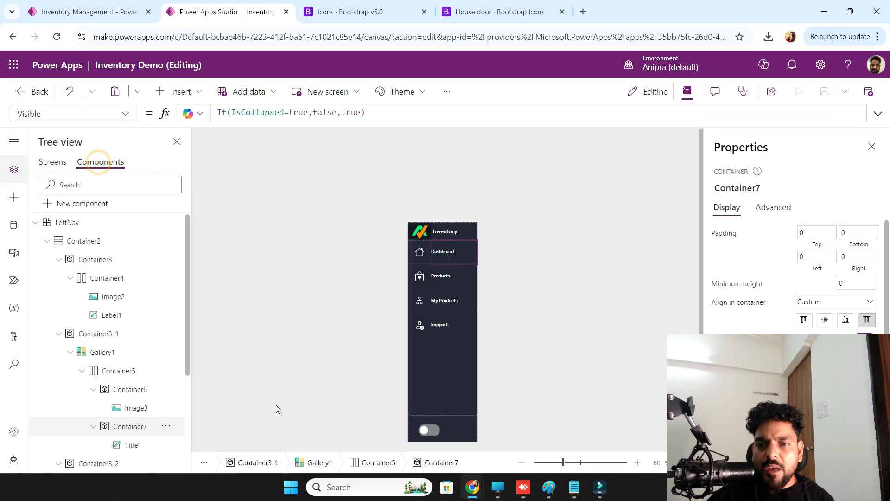
{"action": "left_click", "coordinate": [425, 432]}
{"action": "left_click", "coordinate": [773, 208]}
{"action": "left_click", "coordinate": [732, 281]}
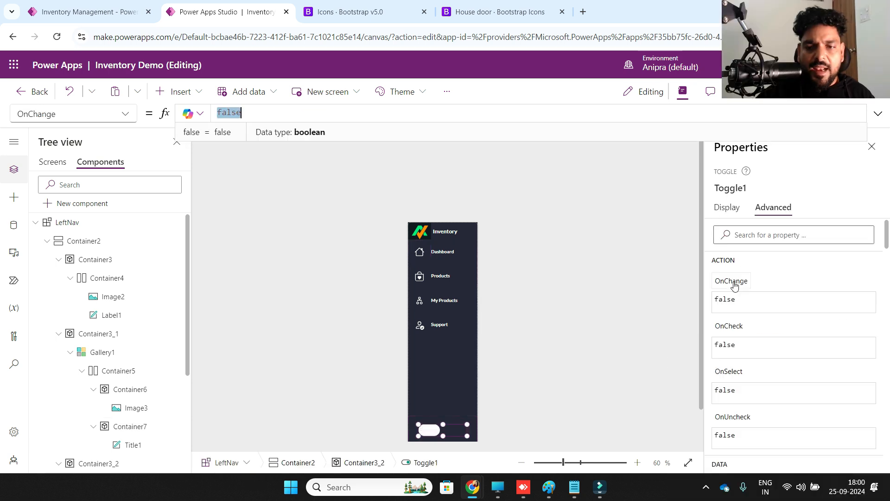
{"action": "type", "text": "If(t"}
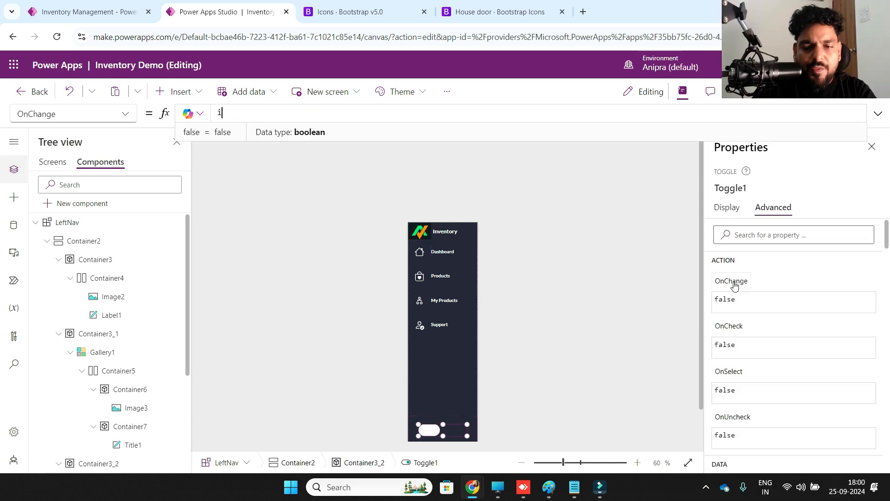
{"action": "type", "text": "oggl"}
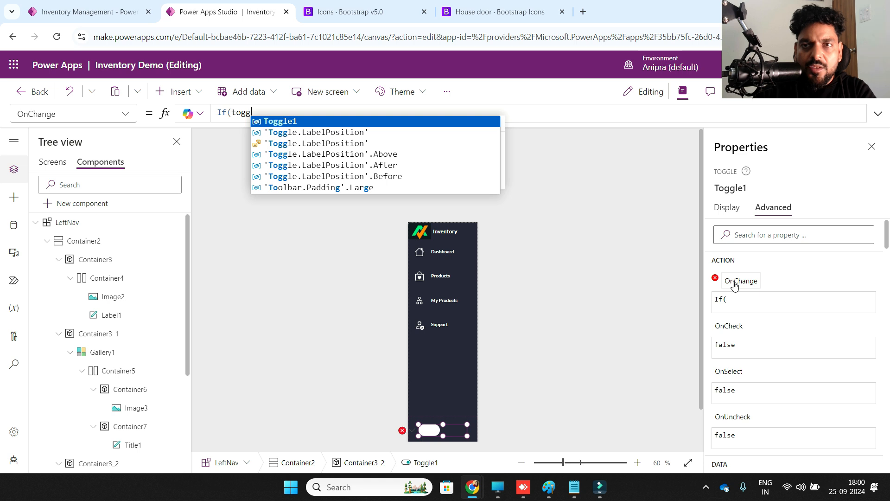
{"action": "key", "text": "Tab"}
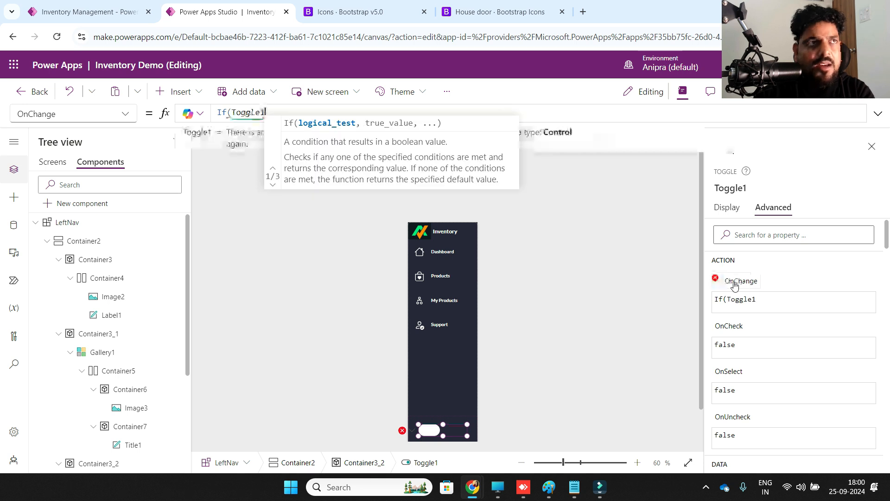
{"action": "type", "text": ".val"}
{"action": "key", "text": "Tab"}
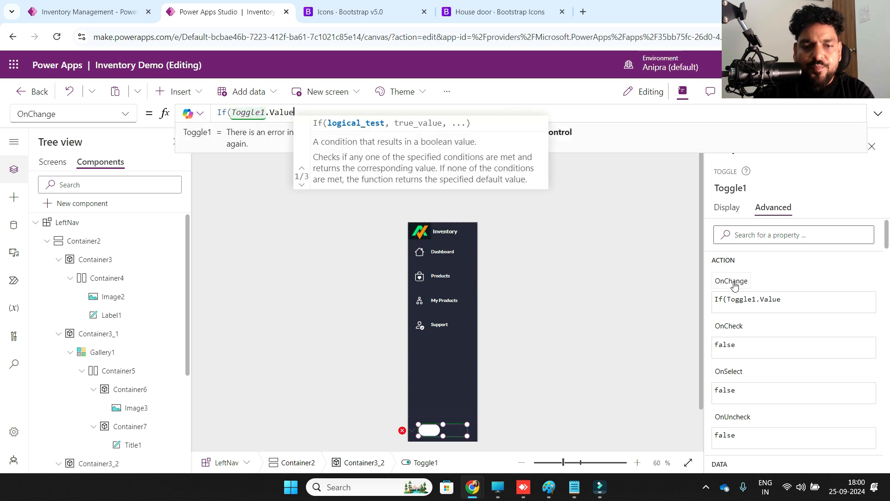
{"action": "type", "text": "=false,"}
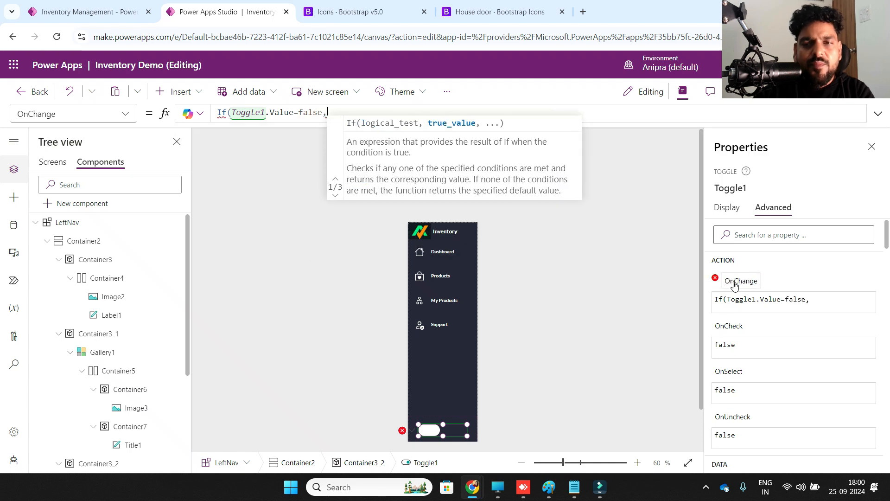
Step: Make the formula's true branch set the global variable varThemeMode to "Dark"
{"action": "type", "text": "Set"}
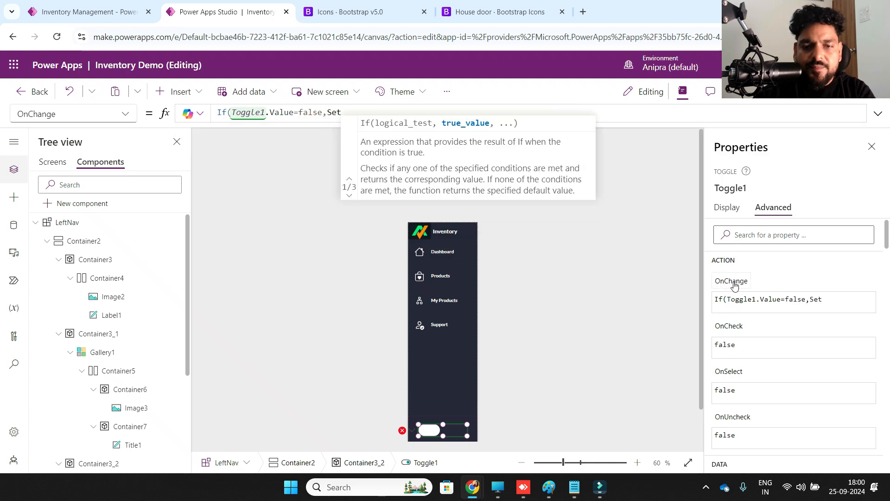
{"action": "type", "text": "(varThemeMode"}
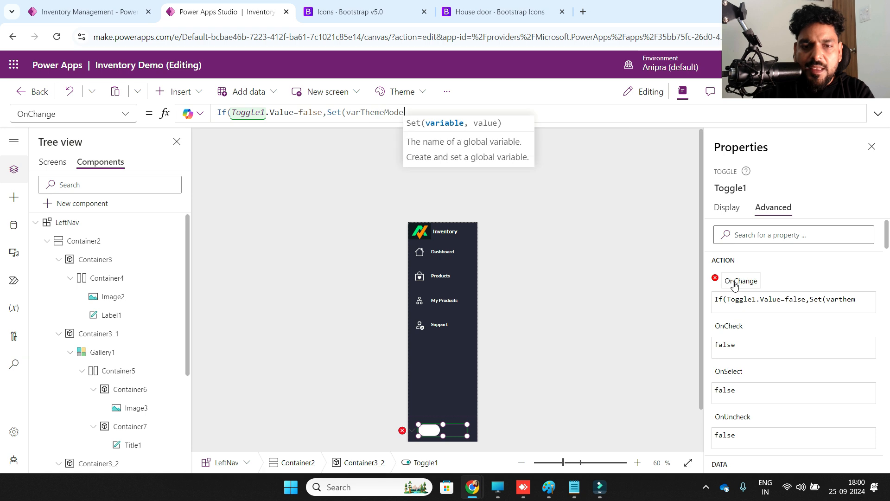
{"action": "type", "text": ","}
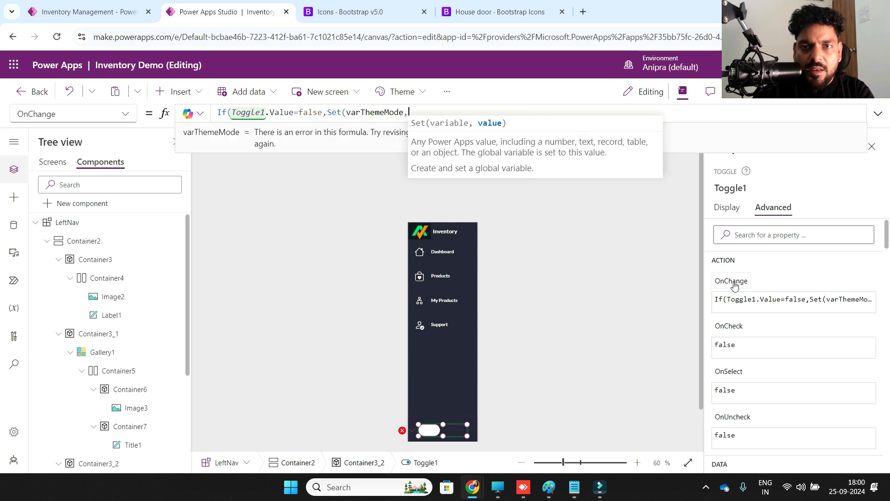
{"action": "type", "text": "\"Dar"}
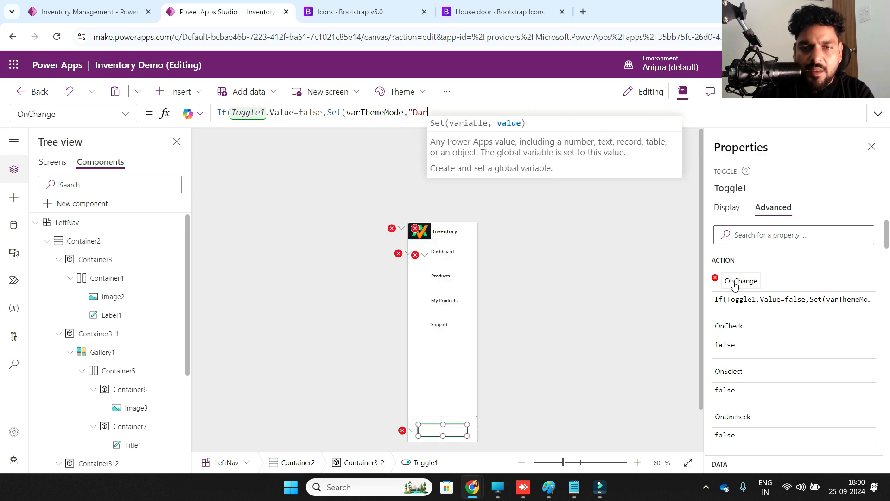
{"action": "type", "text": "k\","}
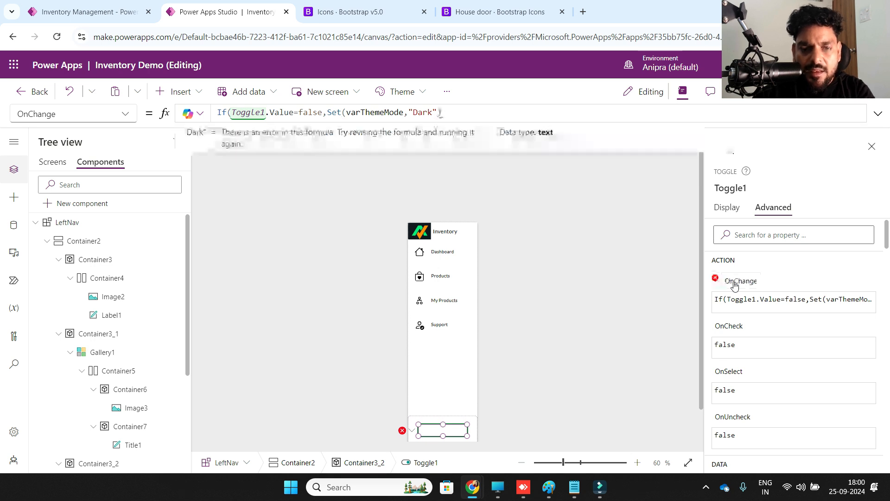
Step: Complete Toggle1's OnChange formula with the else branch Set(varThemeMode,"Light") and close the If
{"action": "type", "text": "),Set"}
{"action": "type", "text": "(varthe"}
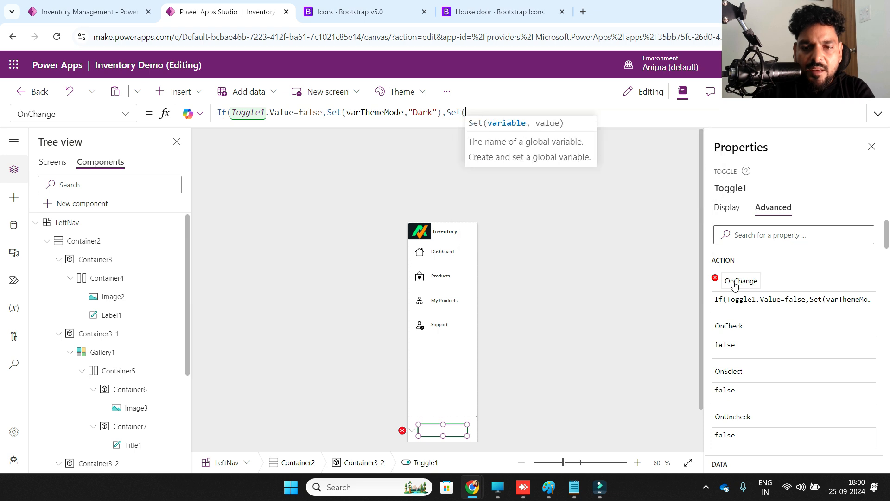
{"action": "key", "text": "Tab"}
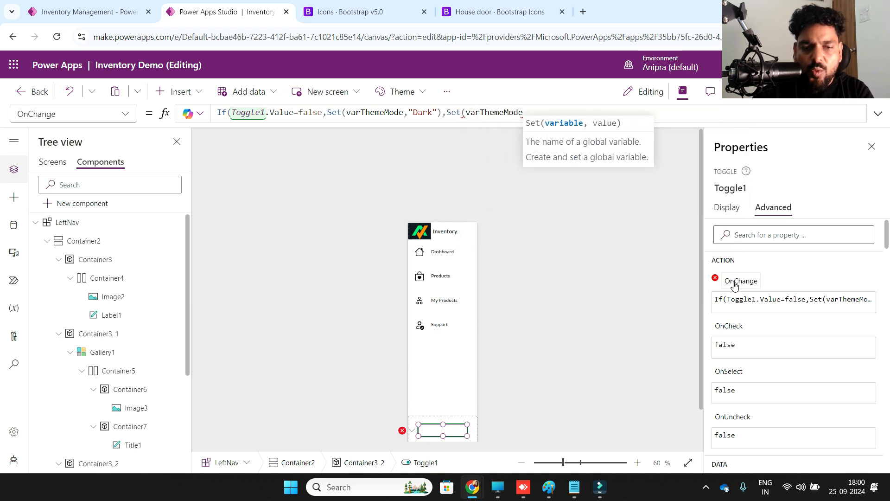
{"action": "type", "text": ","}
{"action": "type", "text": "\"L"}
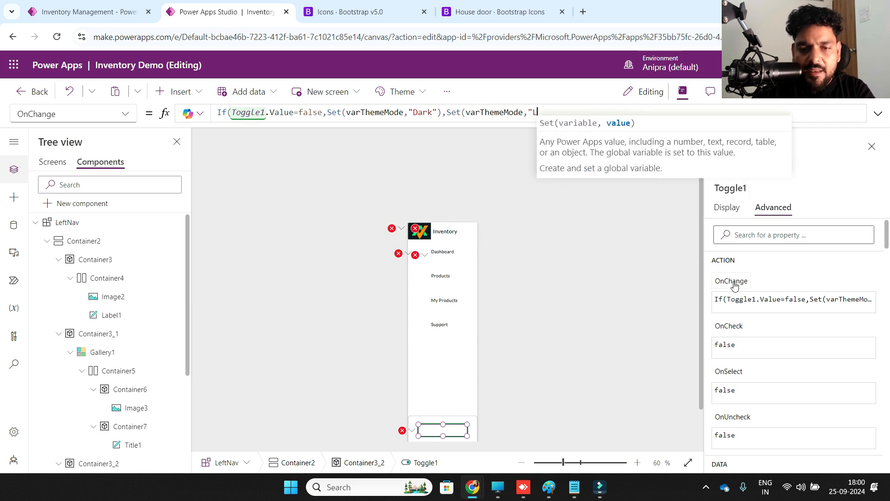
{"action": "type", "text": "ight\")"}
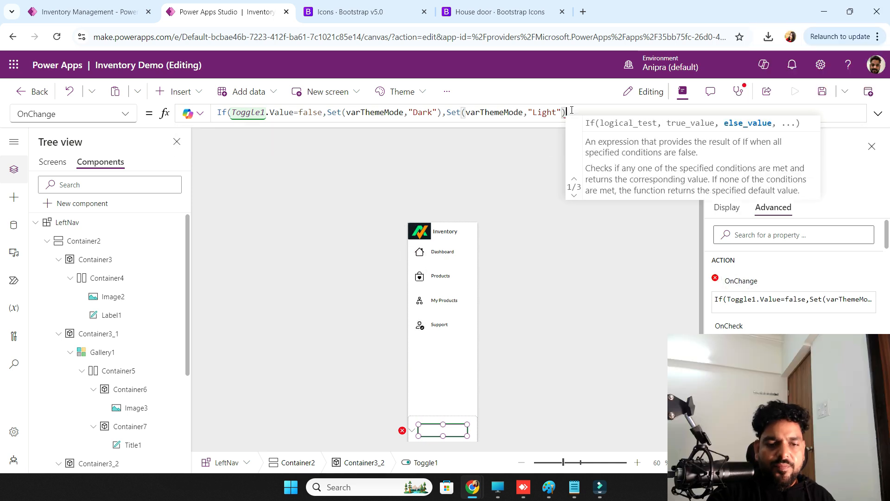
{"action": "type", "text": ")"}
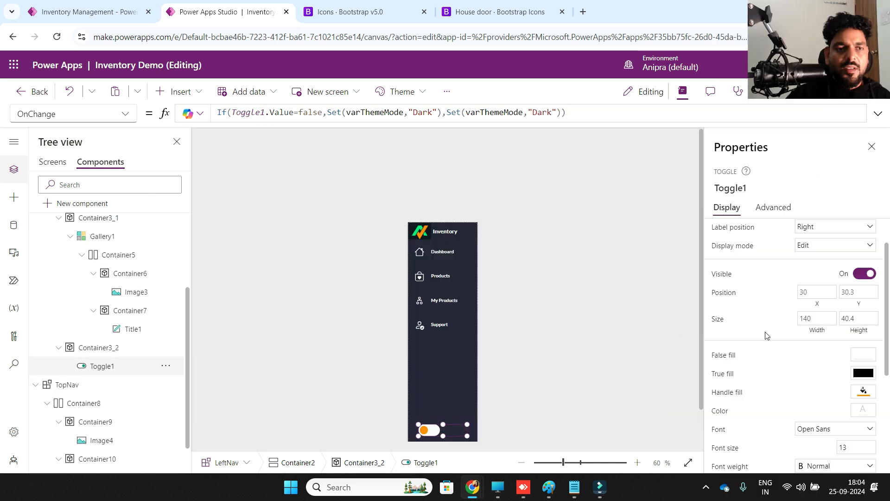
Step: Check the formulas behind Toggle1's false fill, true fill, handle fill and text color
{"action": "scroll", "coordinate": [765, 333], "scroll_direction": "up", "scroll_amount": 1}
{"action": "scroll", "coordinate": [735, 320], "scroll_direction": "down", "scroll_amount": 3}
{"action": "left_click", "coordinate": [723, 281]}
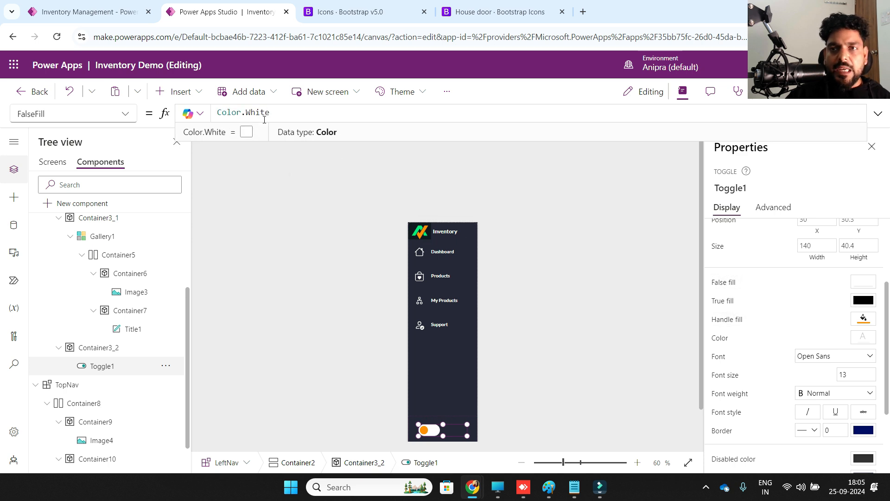
{"action": "left_click", "coordinate": [722, 301]}
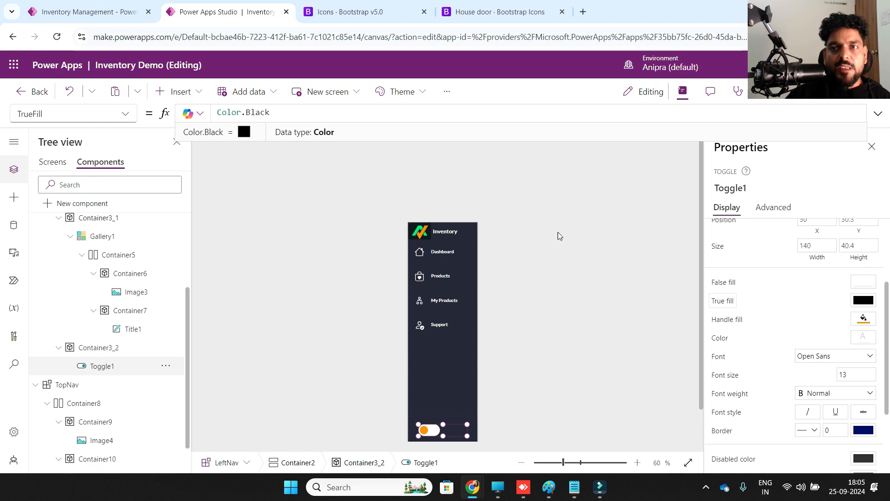
{"action": "left_click", "coordinate": [717, 325]}
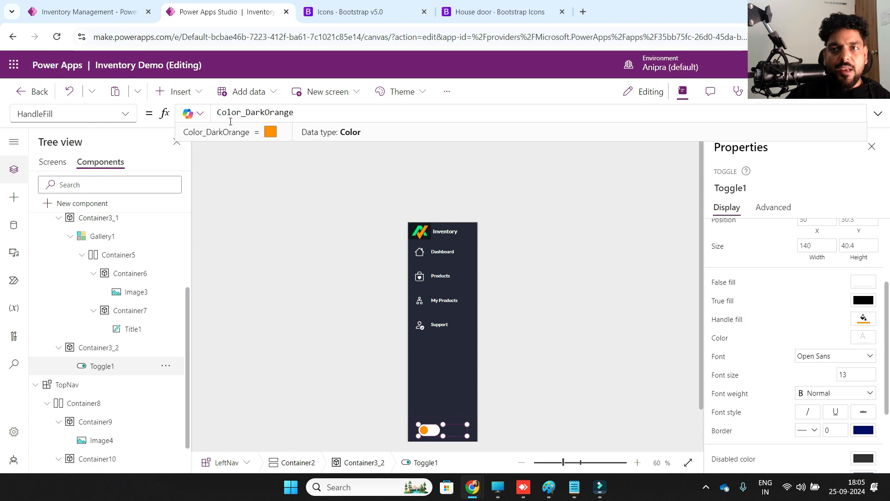
{"action": "left_click", "coordinate": [723, 340]}
{"action": "double_click", "coordinate": [261, 112]}
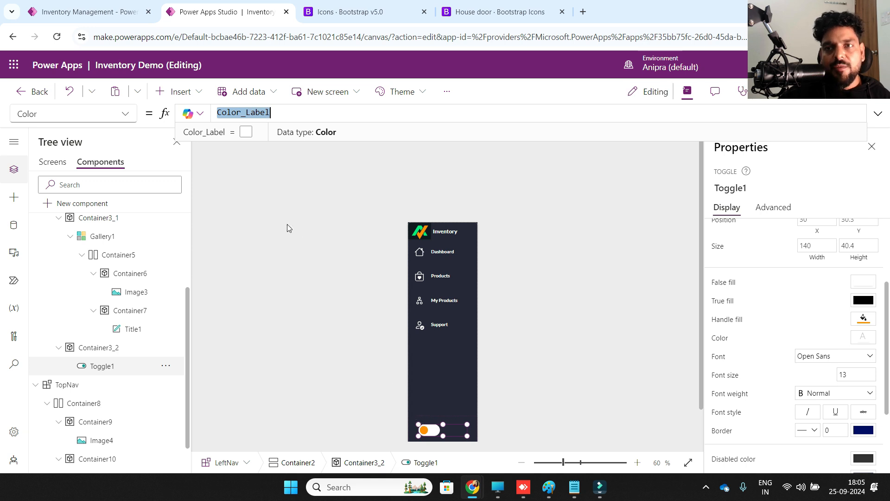
Step: Set Toggle1's border style to None
{"action": "scroll", "coordinate": [779, 435], "scroll_direction": "down", "scroll_amount": 3}
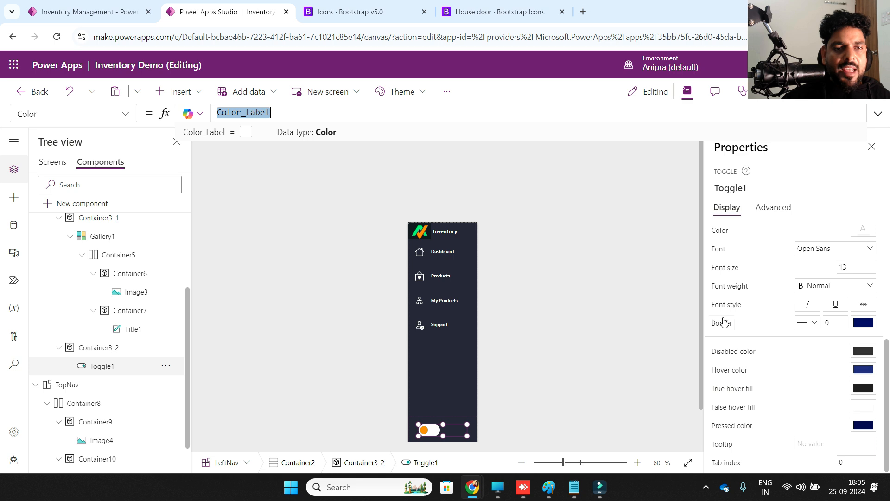
{"action": "left_click", "coordinate": [800, 324]}
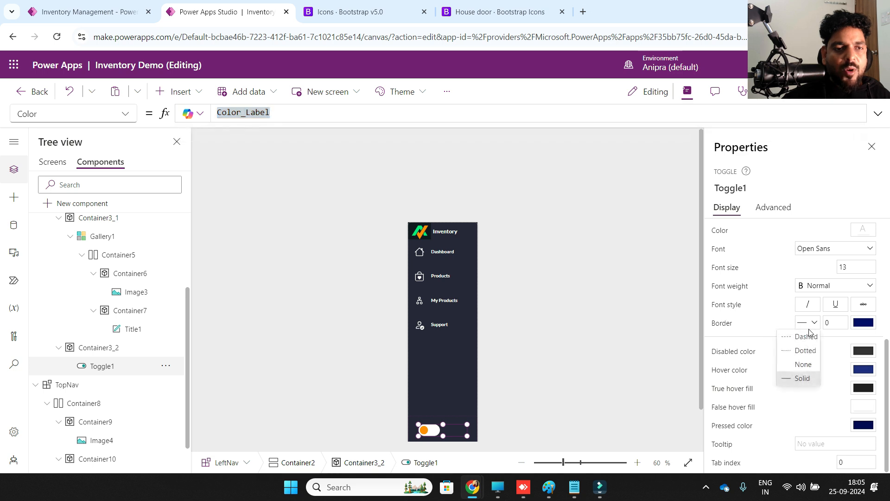
{"action": "left_click", "coordinate": [798, 363]}
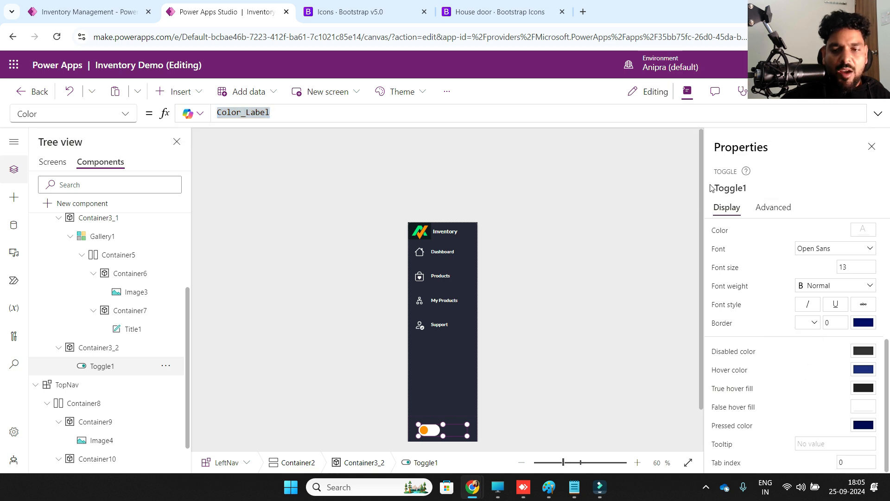
Step: Preview the Dashboard and flip the theme toggle switch in the left navigation repeatedly to test it
{"action": "key", "text": "F5"}
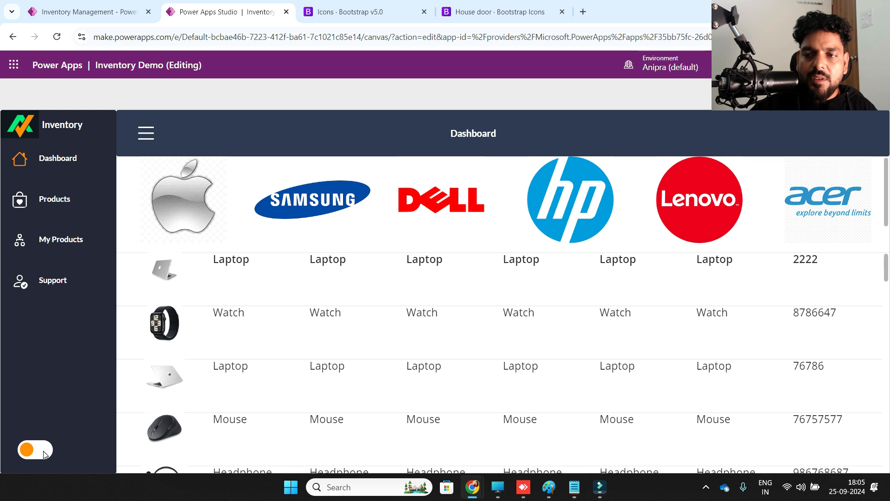
{"action": "left_click", "coordinate": [37, 450]}
{"action": "left_click", "coordinate": [43, 451]}
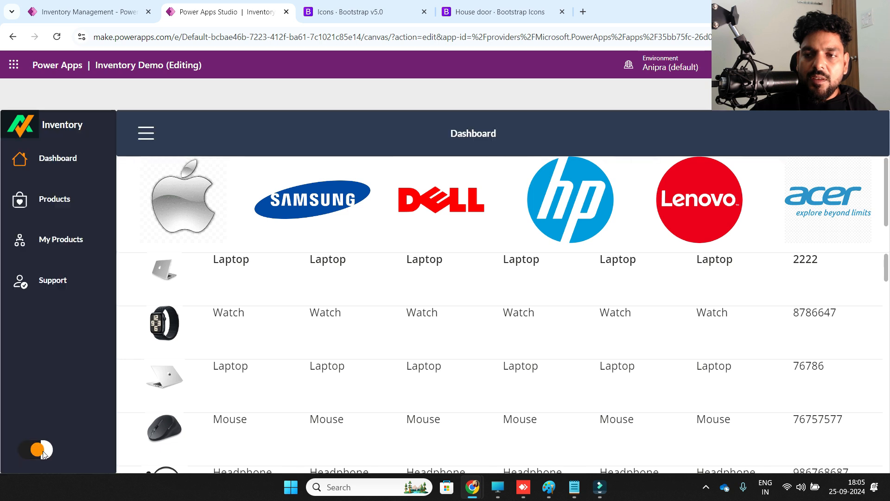
{"action": "left_click", "coordinate": [43, 451]}
{"action": "left_click", "coordinate": [42, 451]}
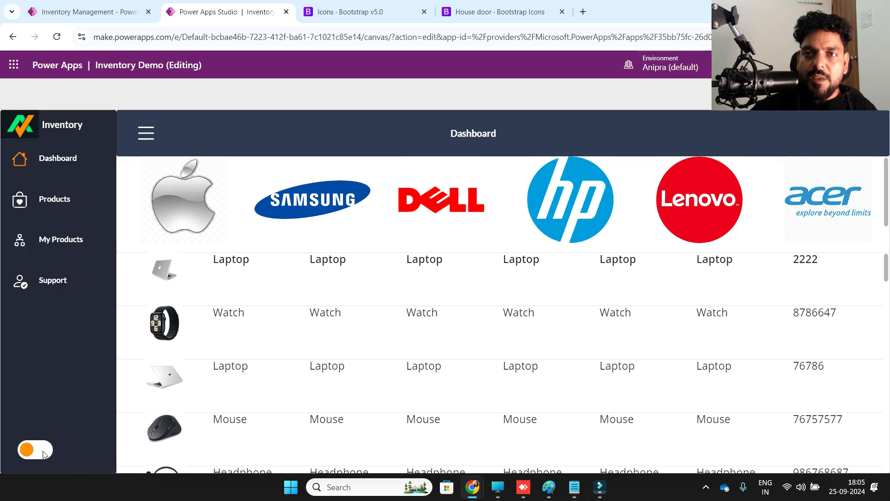
{"action": "left_click", "coordinate": [43, 450]}
{"action": "left_click", "coordinate": [37, 450]}
{"action": "left_click", "coordinate": [36, 451]}
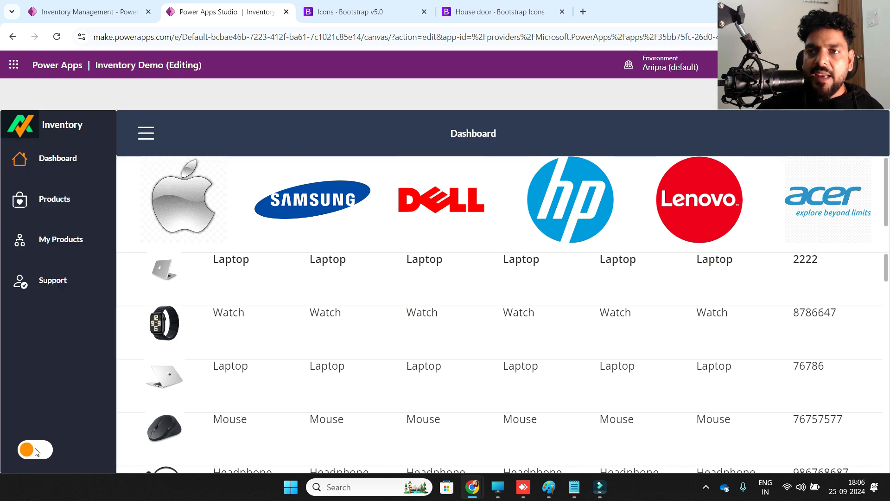
{"action": "left_click", "coordinate": [36, 451]}
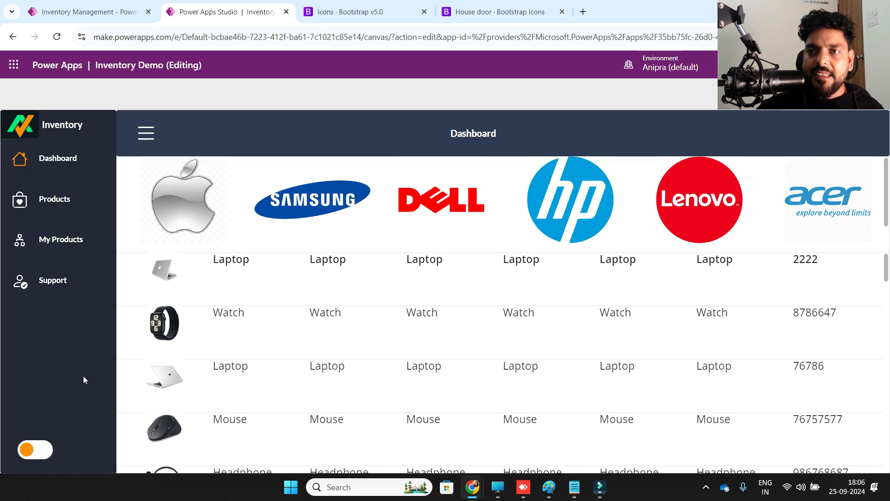
Step: Test collapsing and expanding the left navigation with the hamburger icon, and leave the preview
{"action": "left_click", "coordinate": [136, 136]}
{"action": "left_click", "coordinate": [85, 133]}
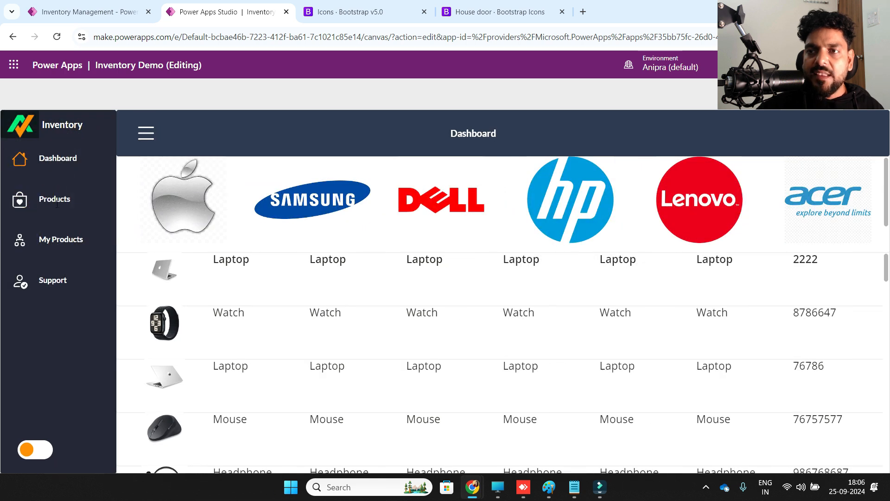
{"action": "key", "text": "Escape"}
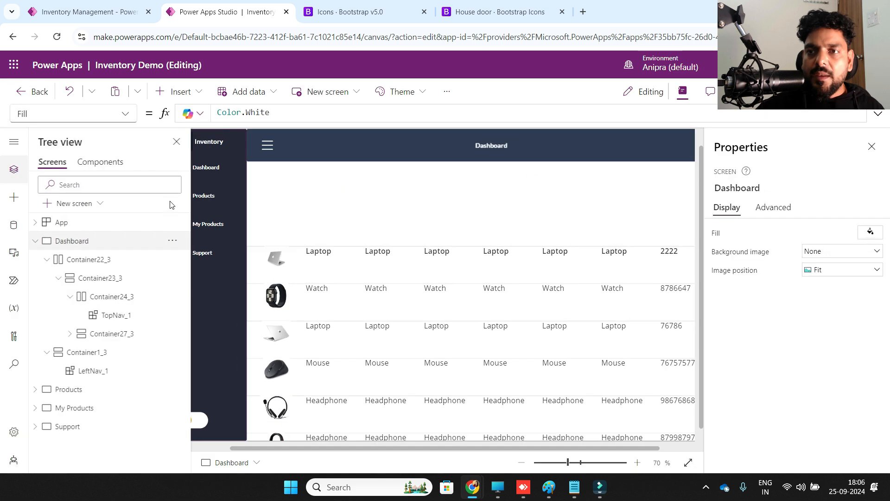
Step: Open the LeftNav component and locate Gallery1 inside Container3_1 in its control hierarchy
{"action": "left_click", "coordinate": [99, 164]}
{"action": "left_click", "coordinate": [66, 278]}
{"action": "left_click", "coordinate": [65, 222]}
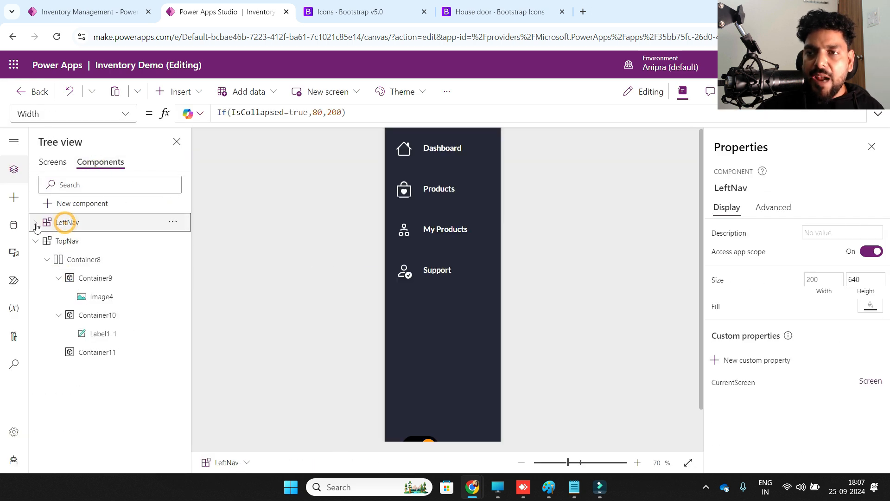
{"action": "left_click", "coordinate": [36, 225]}
{"action": "left_click", "coordinate": [58, 260]}
{"action": "left_click", "coordinate": [58, 278]}
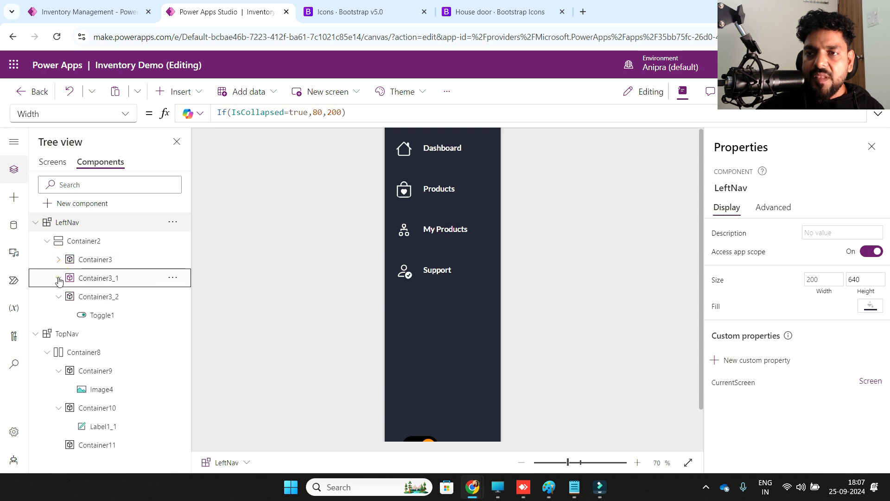
{"action": "left_click", "coordinate": [67, 279]}
{"action": "left_click", "coordinate": [58, 278]}
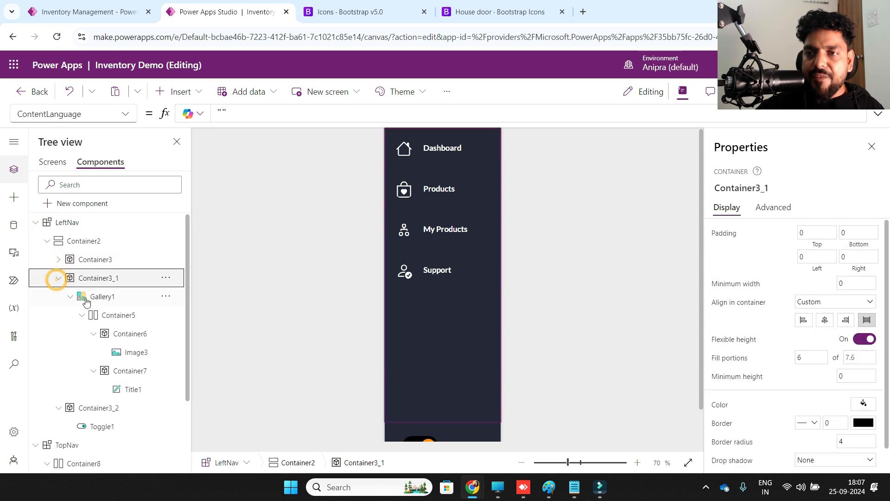
{"action": "left_click", "coordinate": [86, 299]}
{"action": "left_click", "coordinate": [82, 315]}
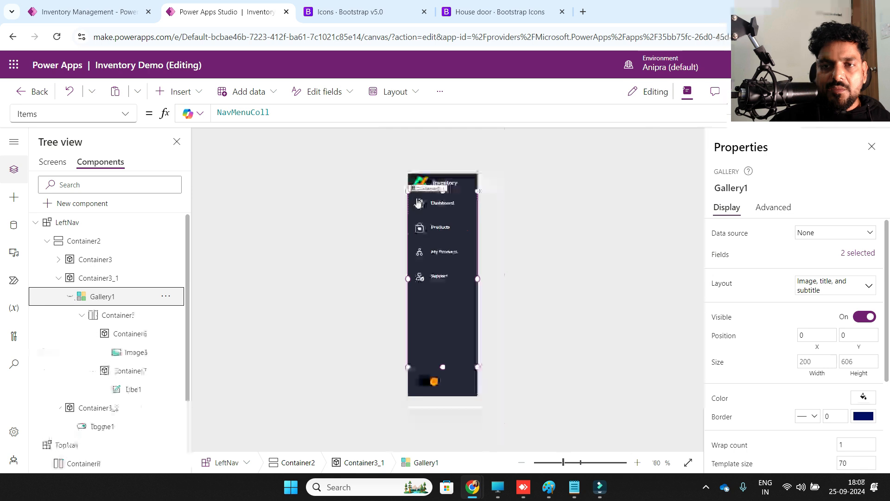
Step: Insert a button into the item template of Gallery1
{"action": "left_click", "coordinate": [417, 199]}
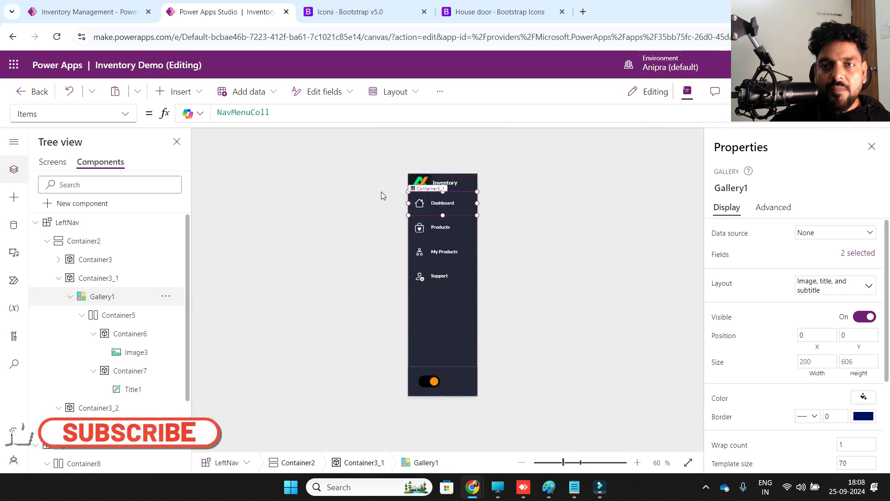
{"action": "left_click", "coordinate": [179, 92]}
{"action": "left_click", "coordinate": [210, 116]}
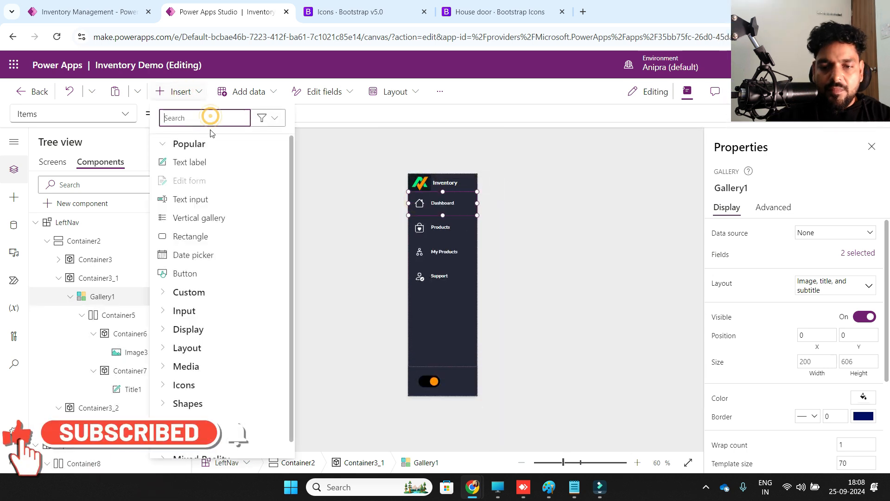
{"action": "type", "text": "but"}
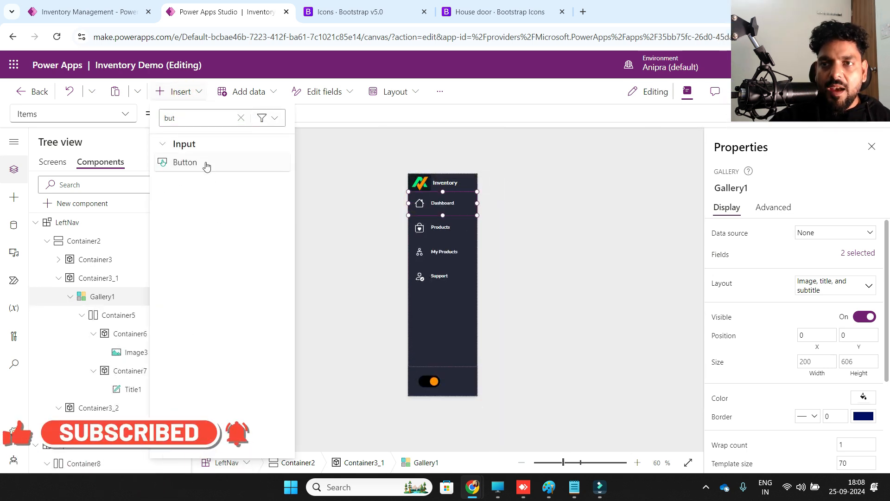
{"action": "left_click", "coordinate": [206, 166]}
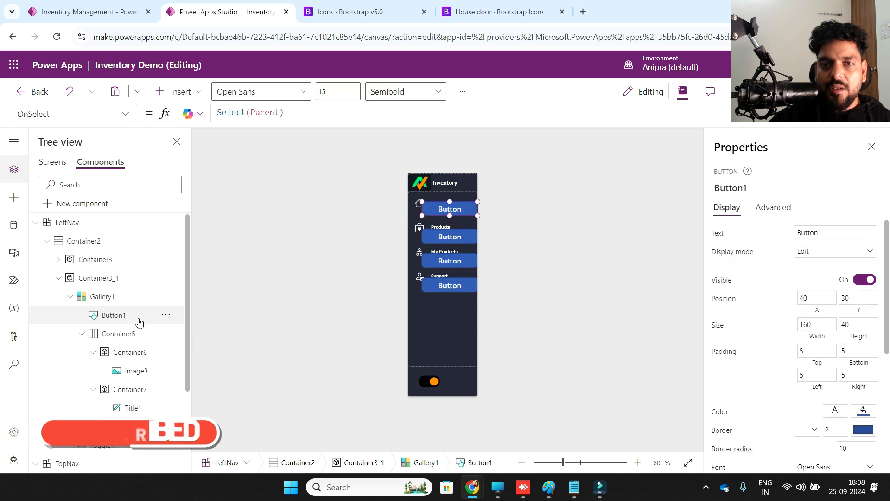
Step: Set Button1's X position to 0
{"action": "left_click", "coordinate": [810, 312]}
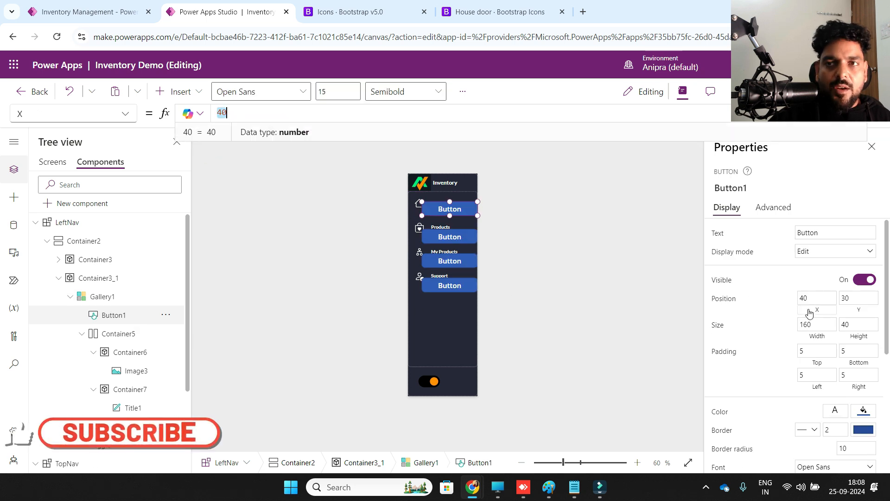
{"action": "key", "text": "BackSpace"}
{"action": "key", "text": "BackSpace"}
{"action": "type", "text": "0"}
Step: Set Button1's Y position to (Parent.TemplateHeight-Self.Height)/2, adapting the vertical centering formula from the Notepad notes
{"action": "left_click", "coordinate": [853, 312]}
{"action": "key", "text": "ctrl+a"}
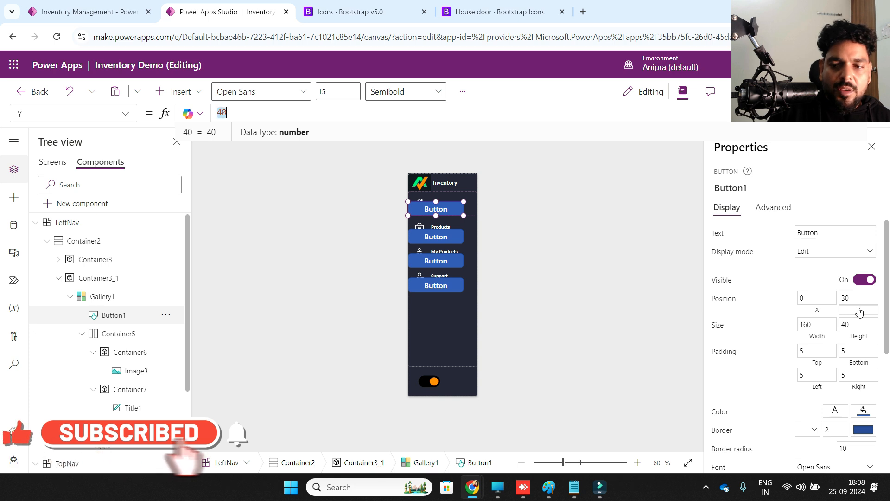
{"action": "left_click", "coordinate": [577, 487]}
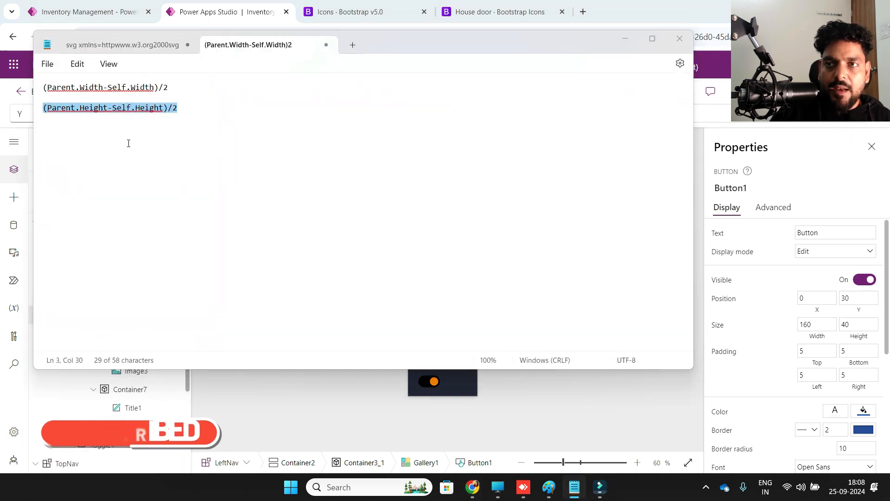
{"action": "key", "text": "alt+Tab"}
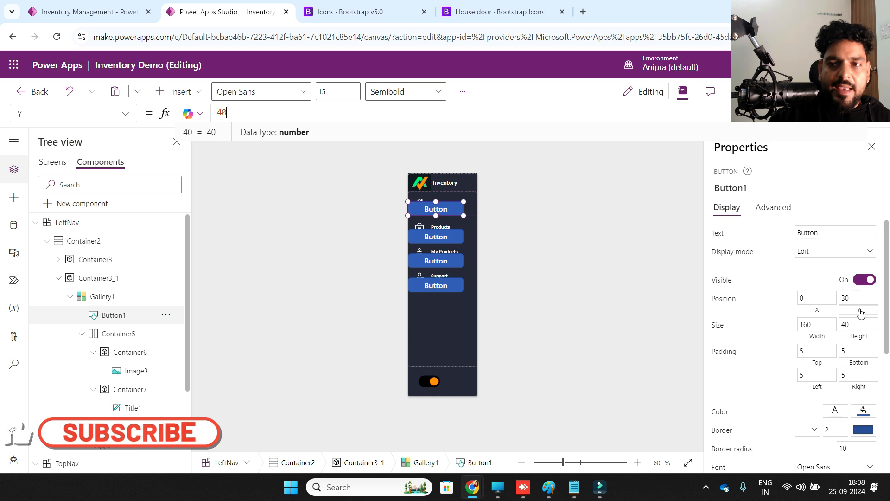
{"action": "type", "text": "(Parent.Height-Self.Height)/2"}
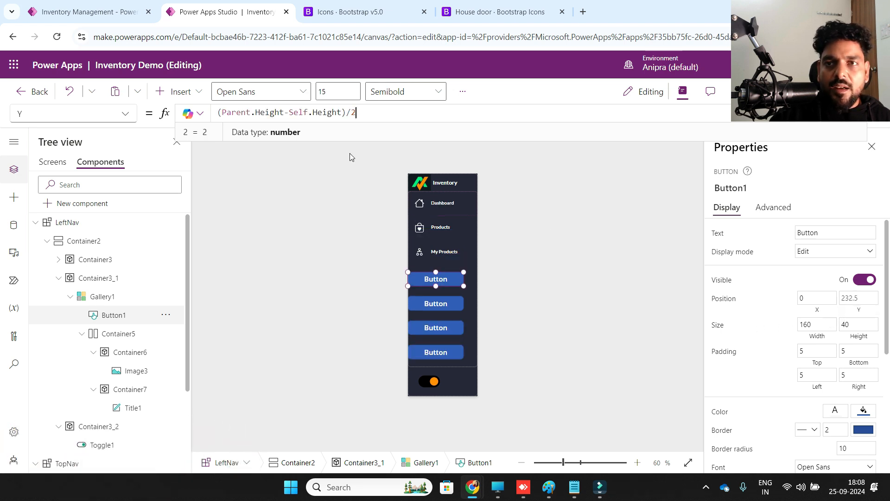
{"action": "double_click", "coordinate": [277, 116]}
{"action": "type", "text": "te"}
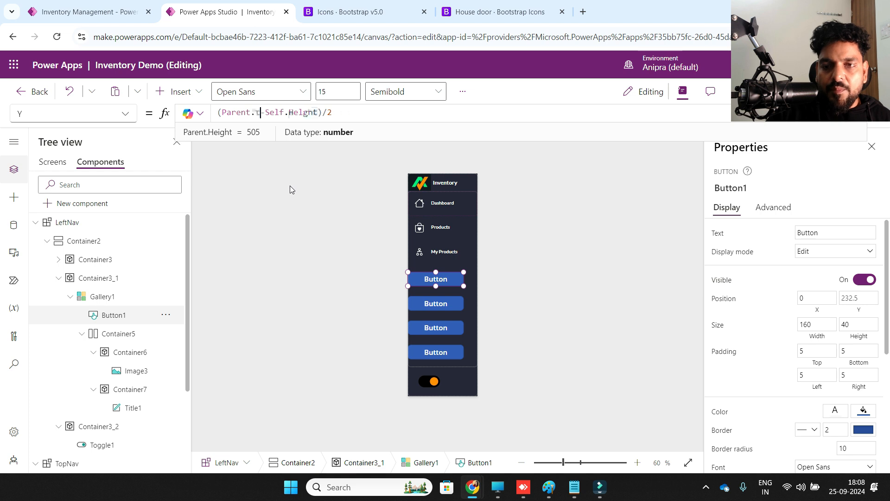
{"action": "key", "text": "Tab"}
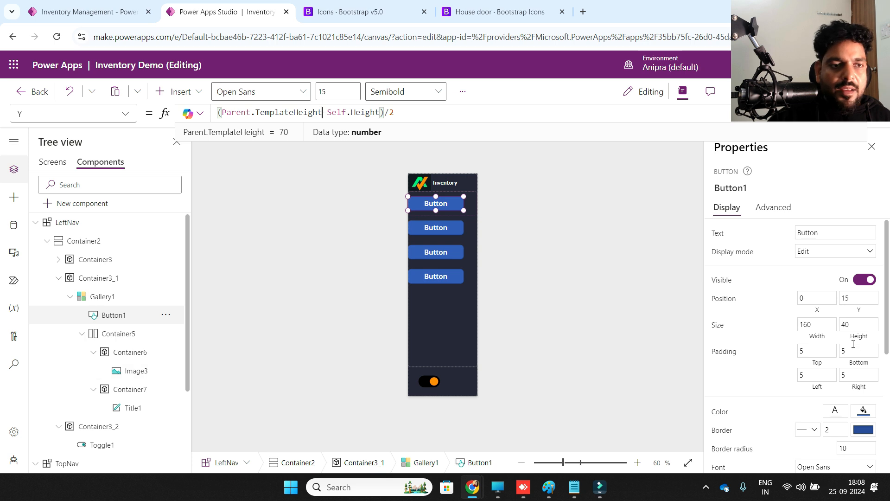
Step: Set Button1's width to Parent.Width and its height to Parent.TemplateHeight*60%
{"action": "left_click", "coordinate": [820, 339]}
{"action": "type", "text": "par"}
{"action": "key", "text": "Tab"}
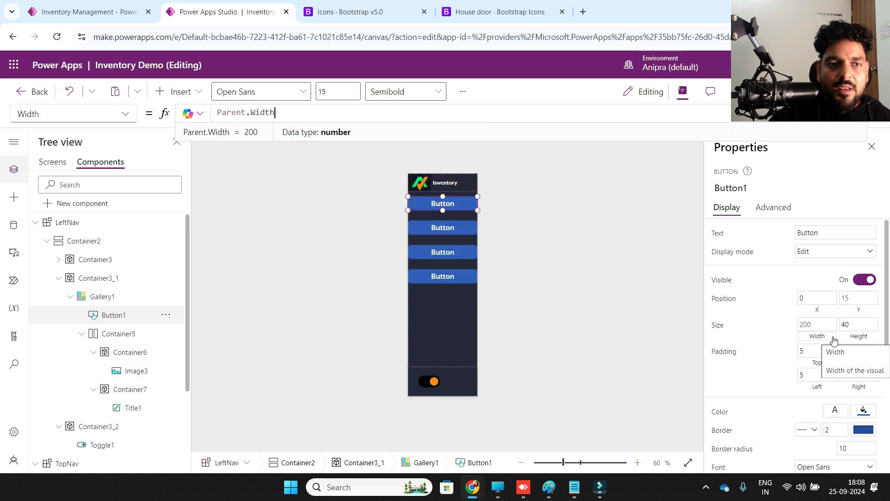
{"action": "left_click", "coordinate": [854, 340]}
{"action": "type", "text": "parent"}
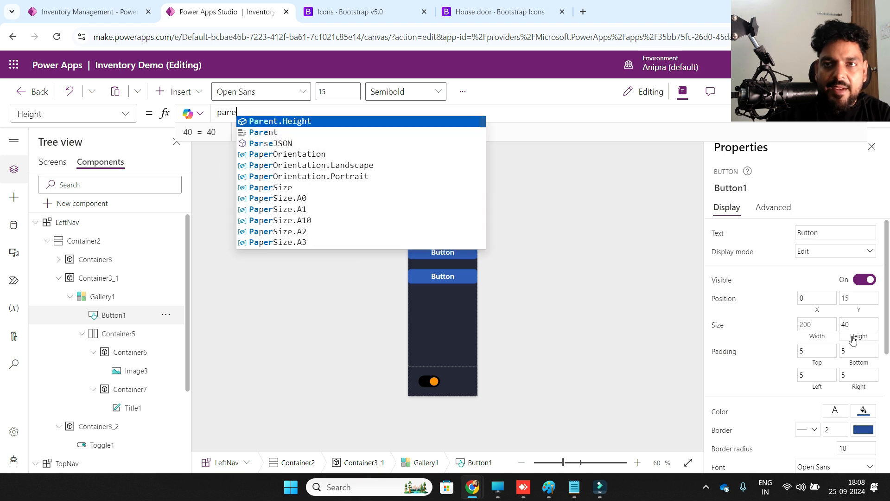
{"action": "key", "text": "Tab"}
{"action": "type", "text": ".t"}
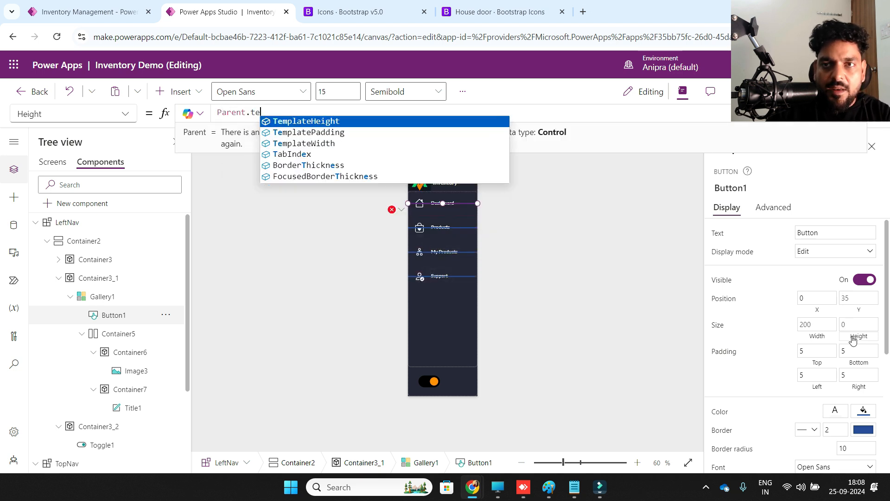
{"action": "key", "text": "Tab"}
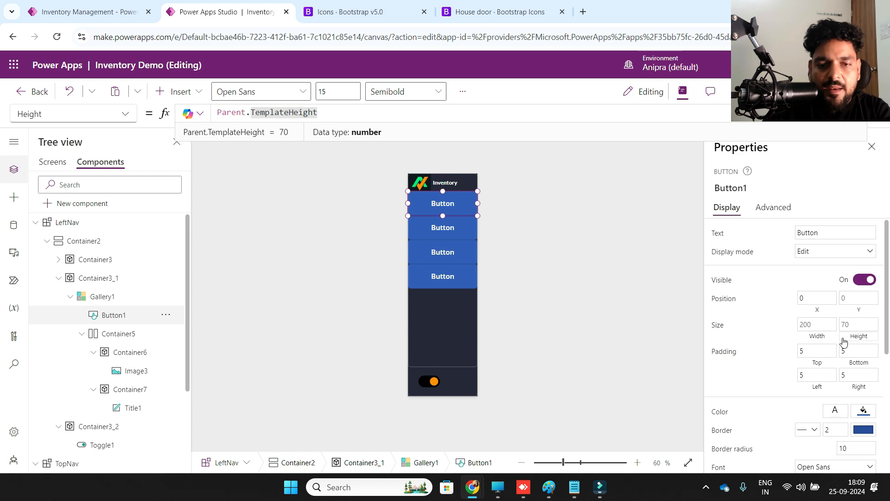
{"action": "type", "text": "*"}
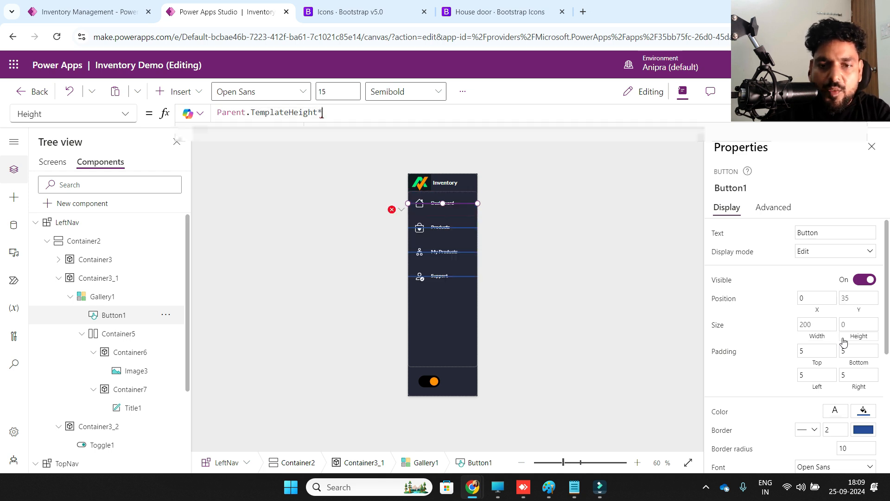
{"action": "type", "text": "80%"}
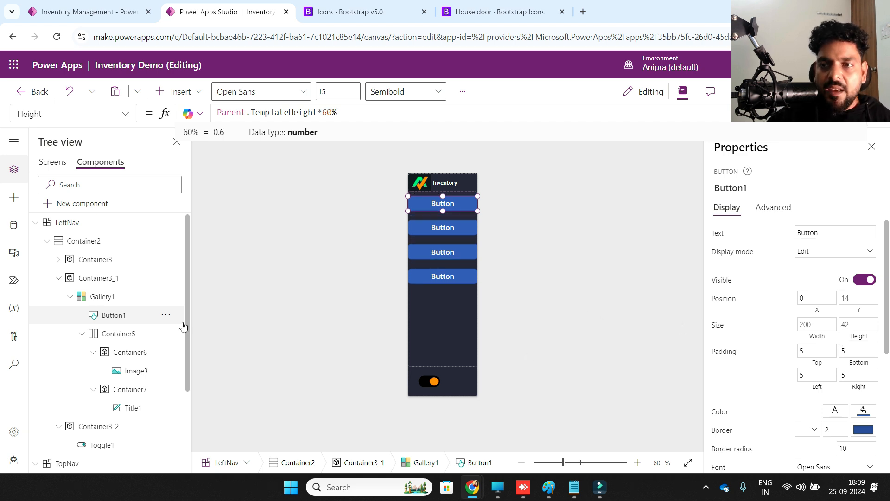
Step: Set Button1's Fill property to Color.Transparent
{"action": "left_click", "coordinate": [836, 408]}
{"action": "left_click", "coordinate": [73, 113]}
{"action": "type", "text": "fill"}
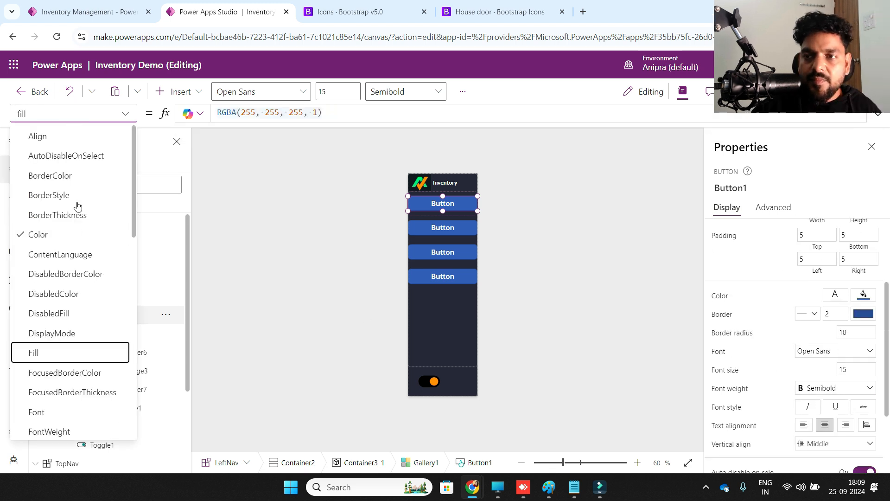
{"action": "left_click", "coordinate": [63, 352]}
{"action": "left_click", "coordinate": [266, 114]}
{"action": "key", "text": "ctrl+a"}
{"action": "type", "text": "color.tra"}
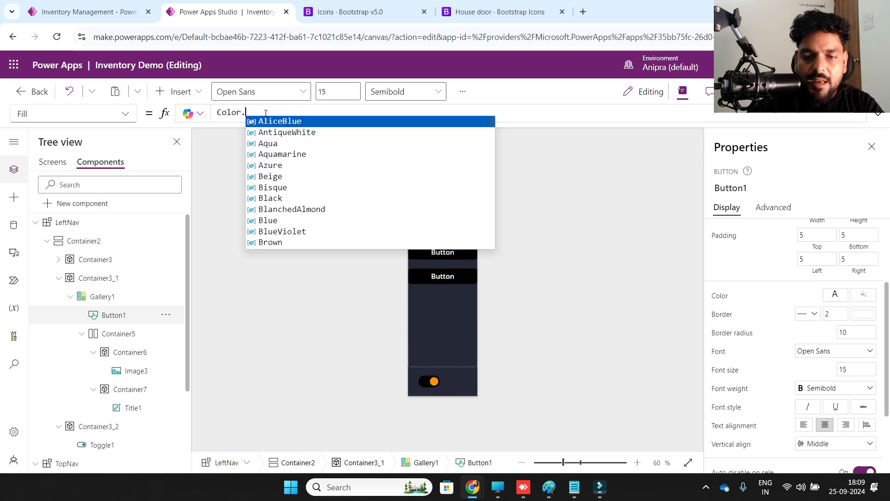
{"action": "key", "text": "Tab"}
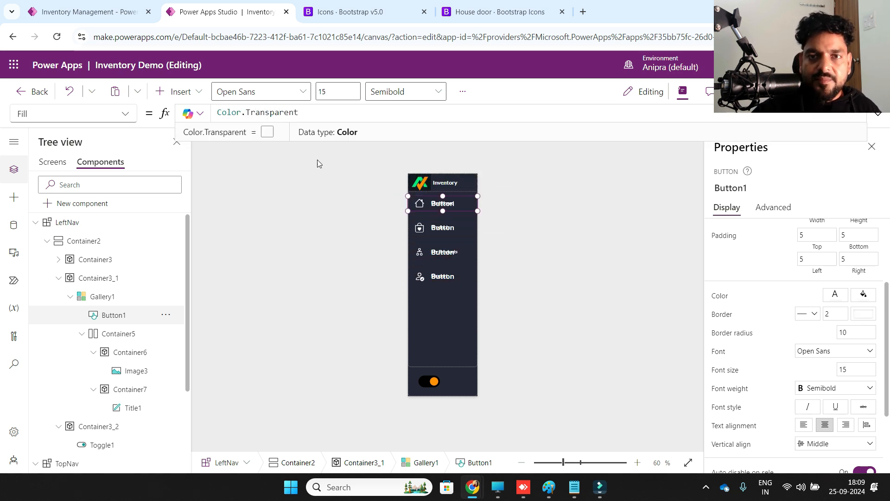
Step: Replace Button1's default text with 0
{"action": "scroll", "coordinate": [750, 378], "scroll_direction": "up", "scroll_amount": 3}
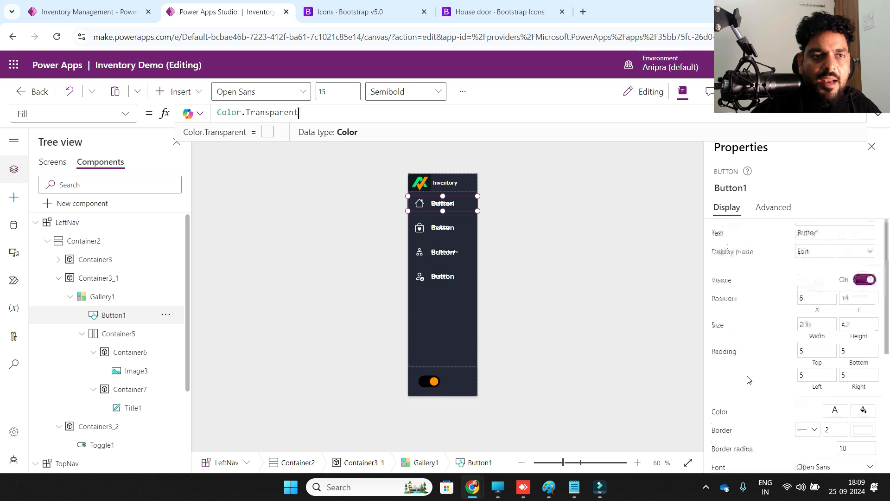
{"action": "left_click", "coordinate": [833, 233]}
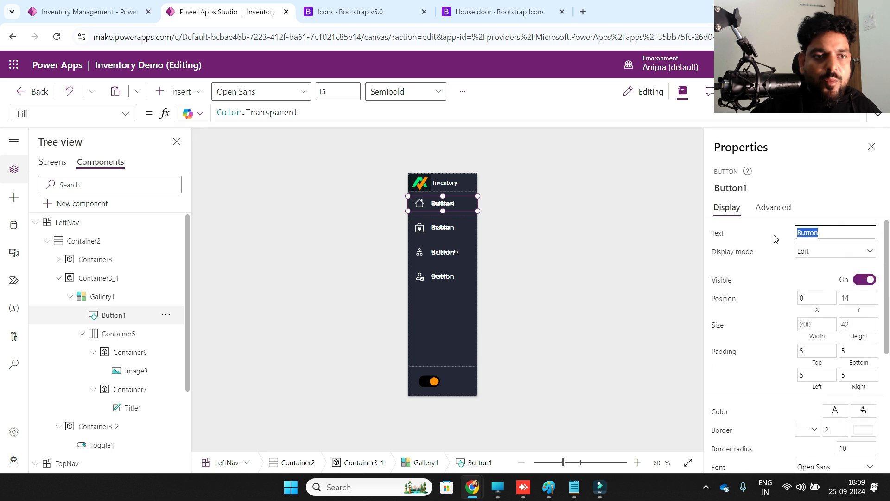
{"action": "left_click", "coordinate": [752, 261]}
Step: Set Button1's OnSelect formula to Navigate( ThisItem.ScreenName);
{"action": "left_click", "coordinate": [774, 207]}
{"action": "left_click", "coordinate": [735, 284]}
{"action": "left_click", "coordinate": [295, 112]}
{"action": "key", "text": "ctrl+a"}
{"action": "type", "text": "Navigate( ThisItem.ScreenName);"}
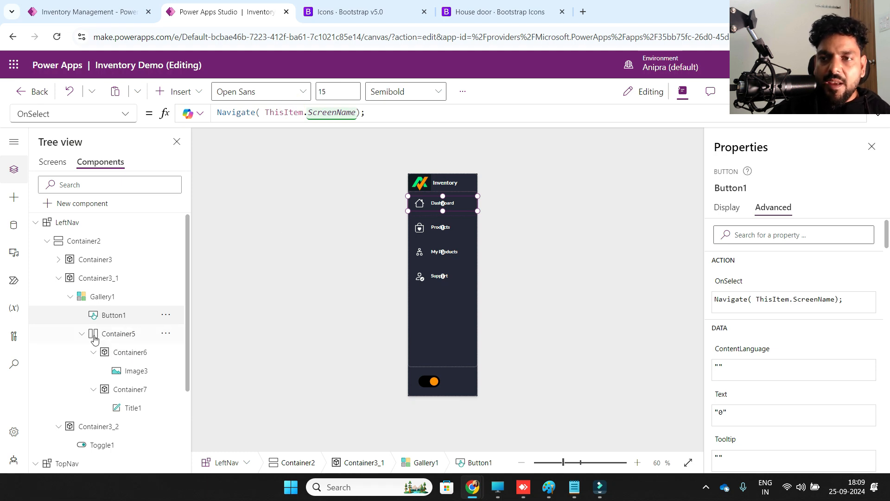
Step: Insert a container beside Button1 in the item template of Gallery1
{"action": "left_click", "coordinate": [112, 319]}
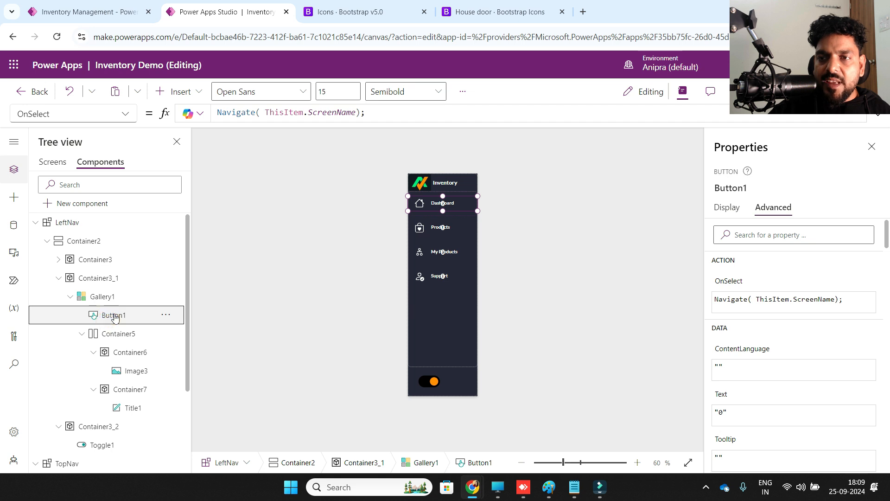
{"action": "left_click", "coordinate": [179, 91]}
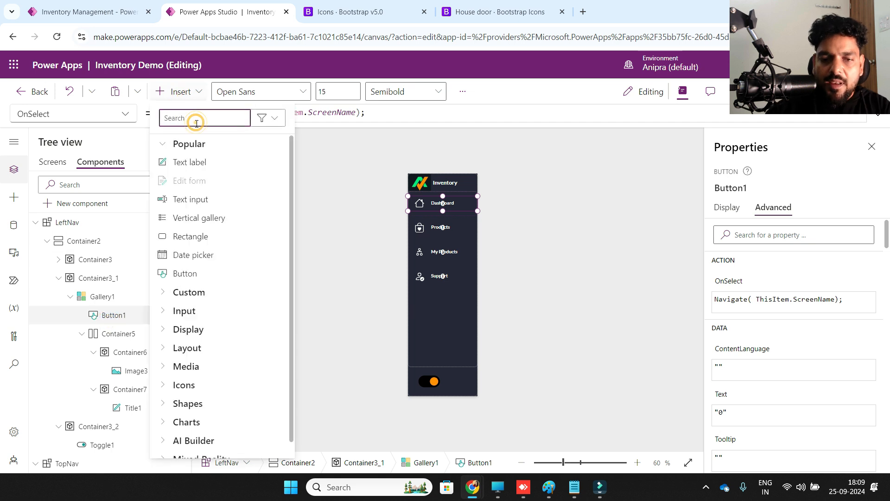
{"action": "type", "text": "cont"}
{"action": "left_click", "coordinate": [209, 199]}
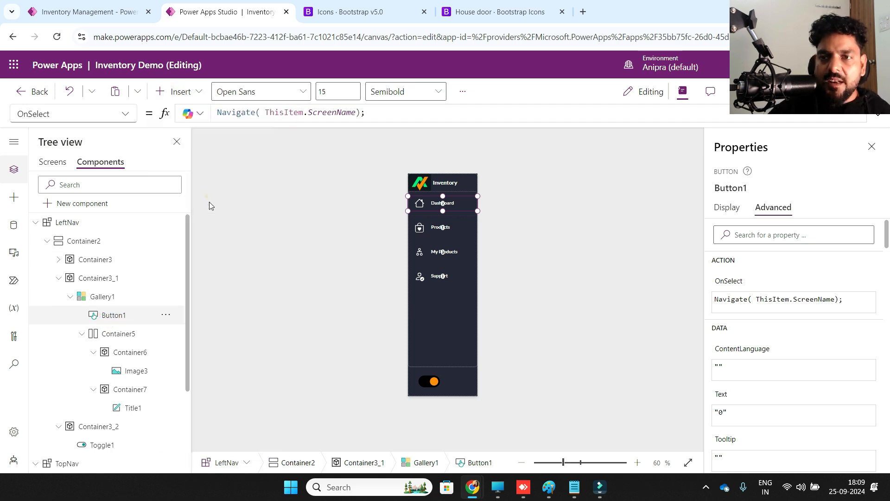
Step: Move Container5 with its contents into the new Container12 by cutting and pasting it, and select Button1
{"action": "left_click", "coordinate": [119, 353]}
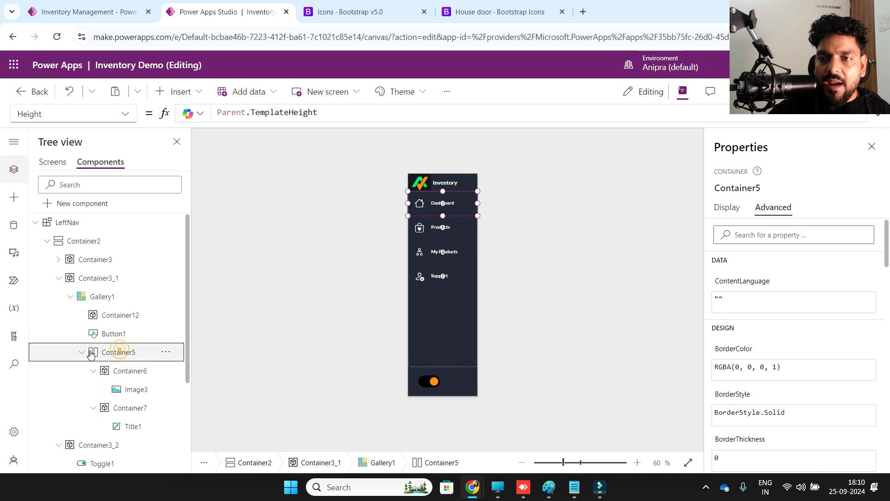
{"action": "left_click", "coordinate": [82, 353]}
{"action": "left_click", "coordinate": [165, 352]}
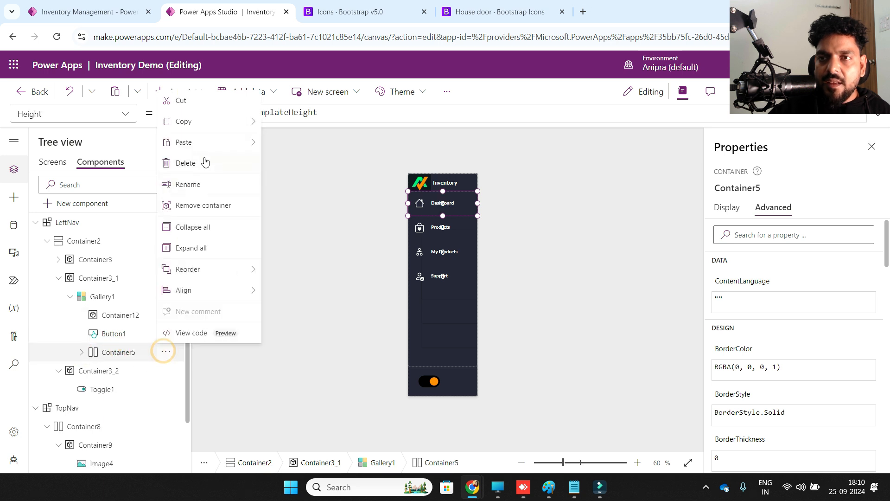
{"action": "left_click", "coordinate": [193, 101]}
{"action": "left_click", "coordinate": [136, 315]}
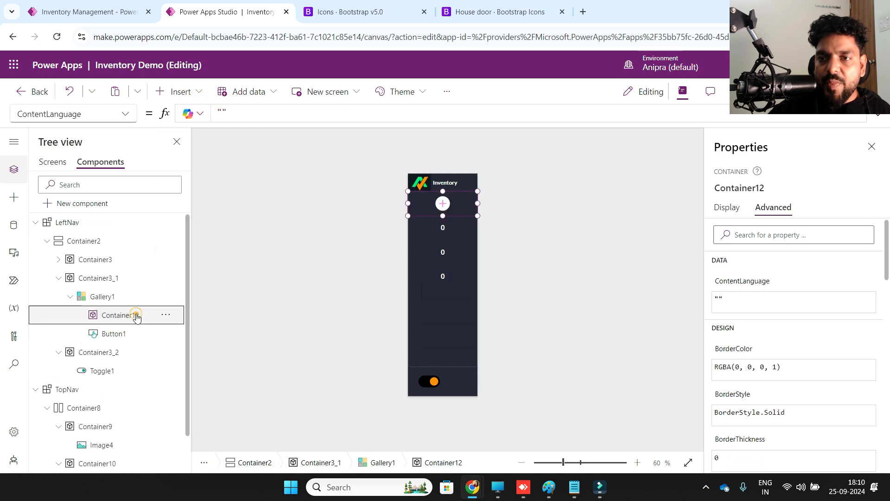
{"action": "right_click", "coordinate": [136, 315]}
{"action": "mouse_move", "coordinate": [156, 319]}
{"action": "left_click", "coordinate": [261, 327]}
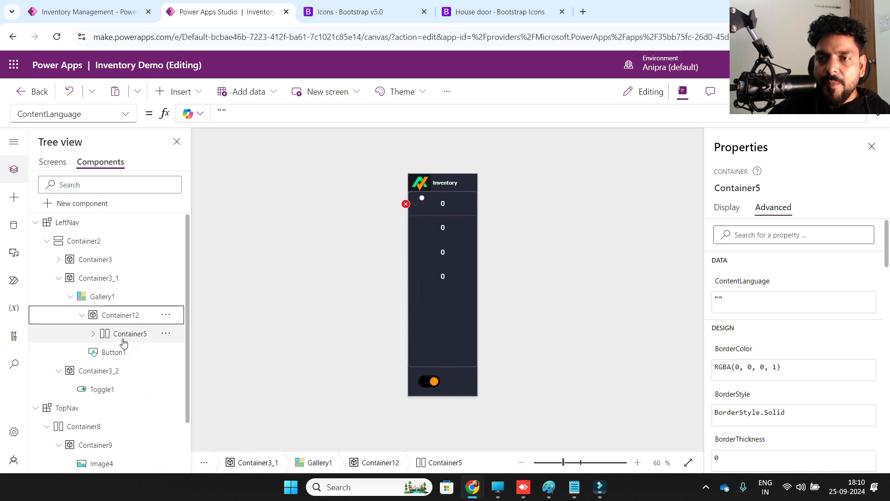
{"action": "left_click", "coordinate": [122, 354]}
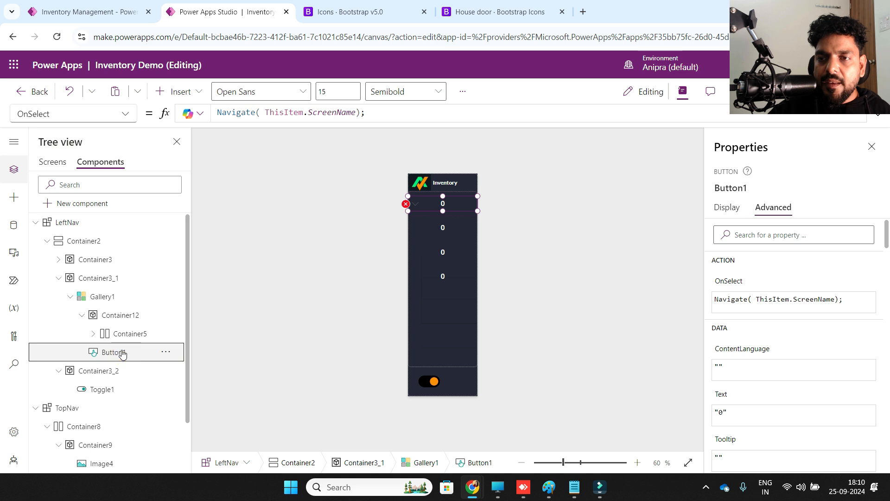
Step: Bring Button1 in front of Container12 in Gallery1's item template, and select Container12
{"action": "left_click", "coordinate": [82, 315]}
{"action": "right_click", "coordinate": [119, 334]}
{"action": "mouse_move", "coordinate": [171, 327]}
{"action": "mouse_move", "coordinate": [206, 391]}
{"action": "left_click", "coordinate": [248, 388]}
{"action": "left_click", "coordinate": [121, 333]}
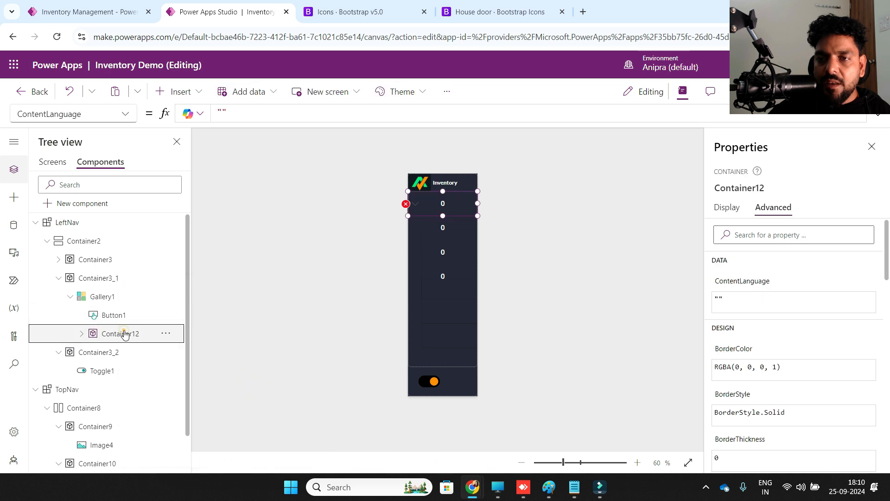
Step: Correct the flagged Width formula of Container5 to Parent.Width
{"action": "left_click", "coordinate": [406, 205]}
{"action": "left_click", "coordinate": [412, 219]}
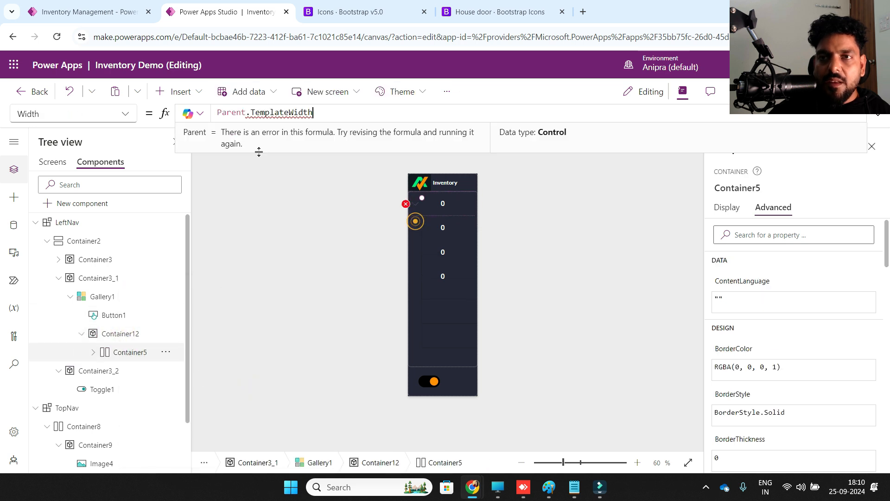
{"action": "double_click", "coordinate": [278, 112]}
{"action": "type", "text": "Width"}
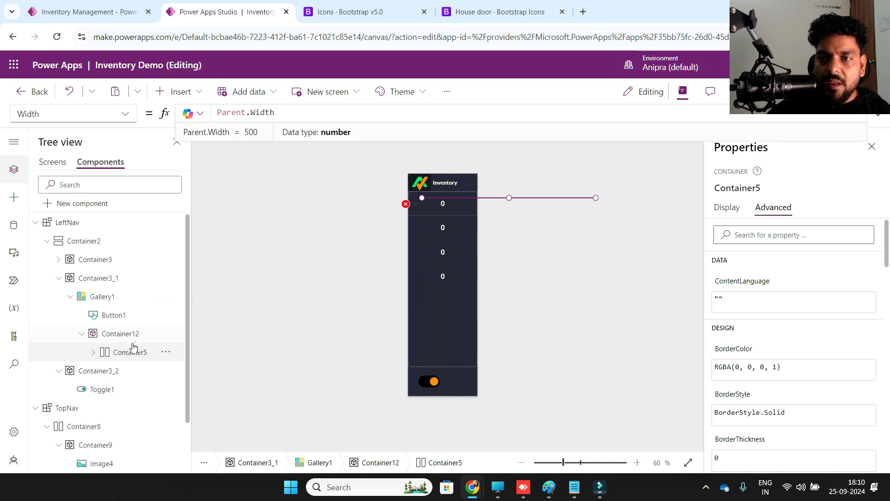
Step: Set Container12's Width formula to Parent.TemplateWidth
{"action": "left_click", "coordinate": [119, 334]}
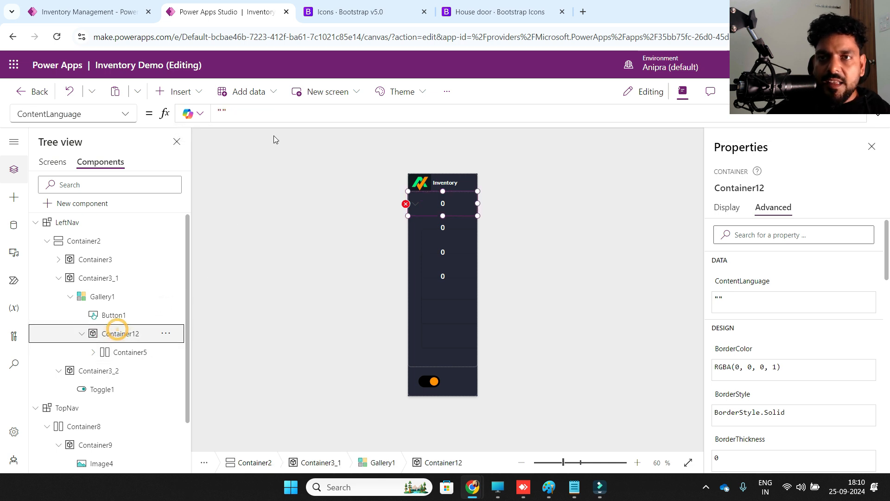
{"action": "left_click", "coordinate": [741, 209]}
{"action": "left_click", "coordinate": [821, 273]}
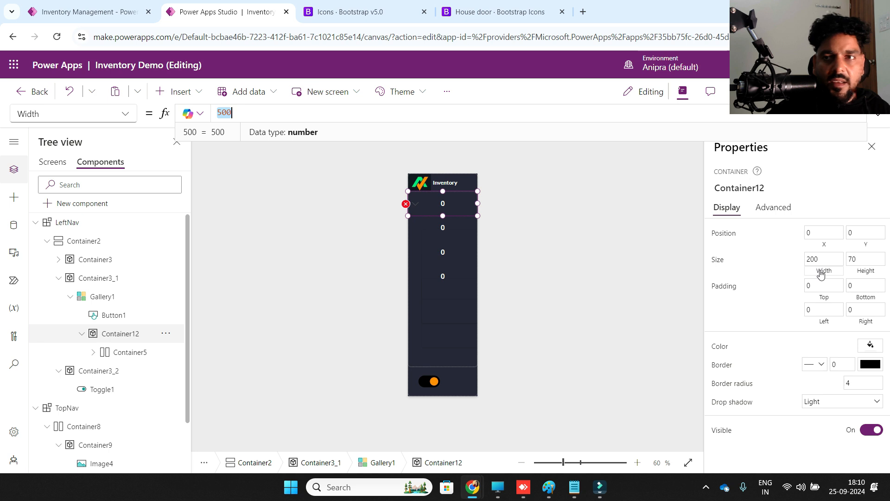
{"action": "type", "text": "Parent"}
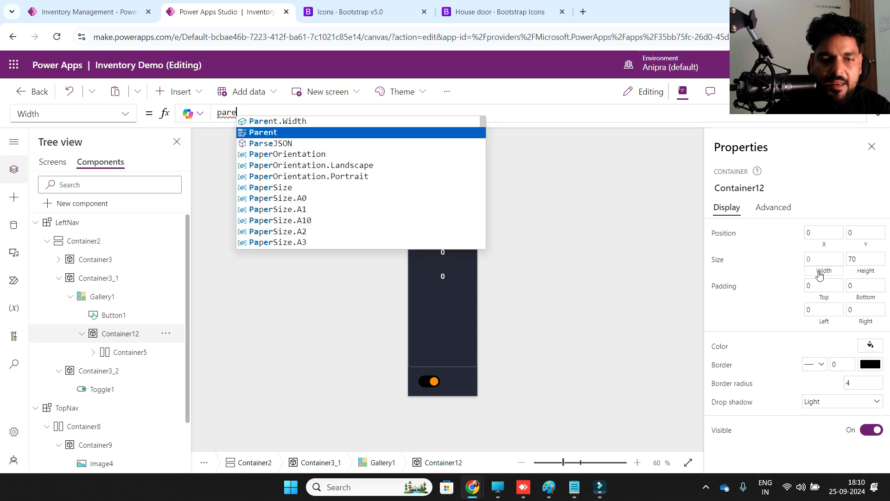
{"action": "type", "text": ".tem"}
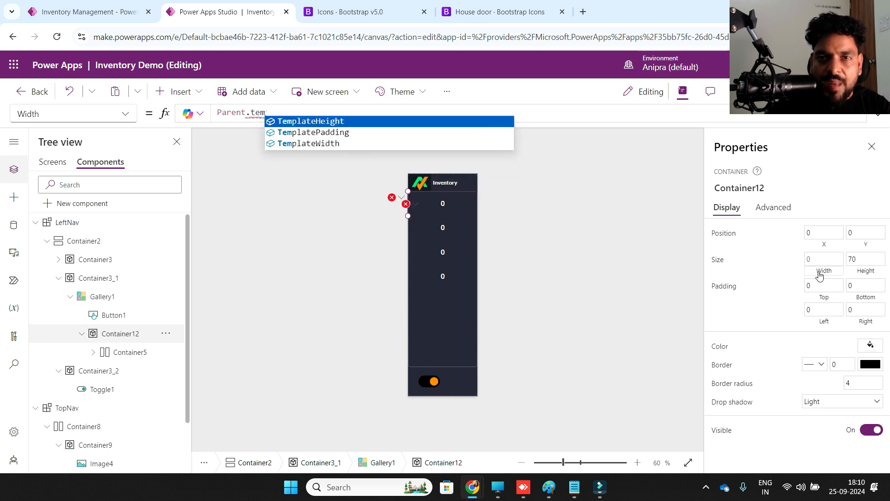
{"action": "key", "text": "Down"}
{"action": "key", "text": "Down"}
{"action": "key", "text": "Down"}
{"action": "key", "text": "Tab"}
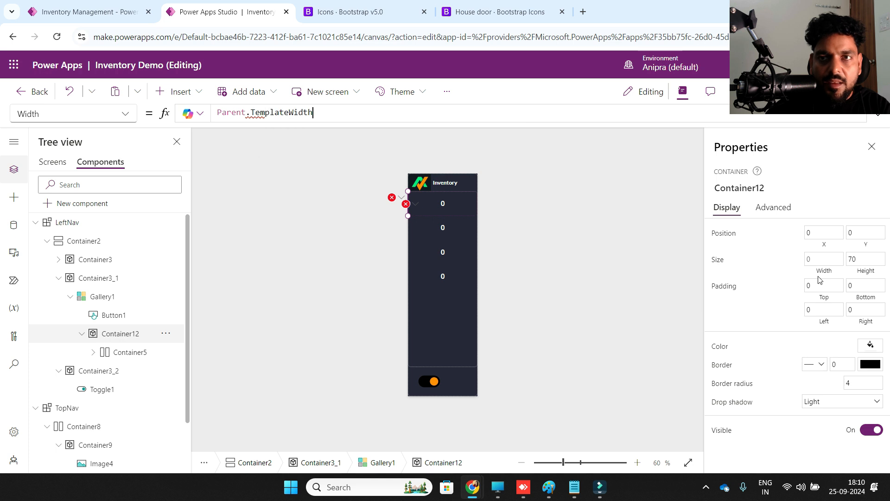
Step: Set Container12's Height formula to Parent.TemplateHeight
{"action": "left_click", "coordinate": [866, 277]}
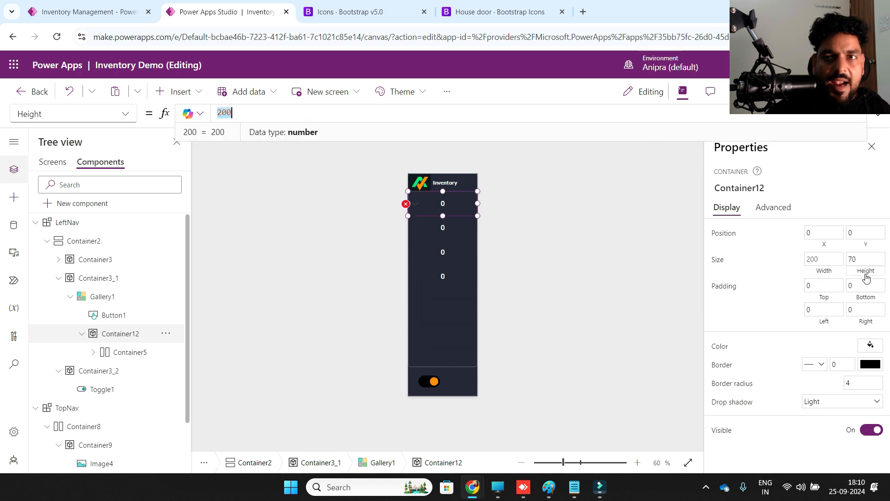
{"action": "type", "text": "pare"}
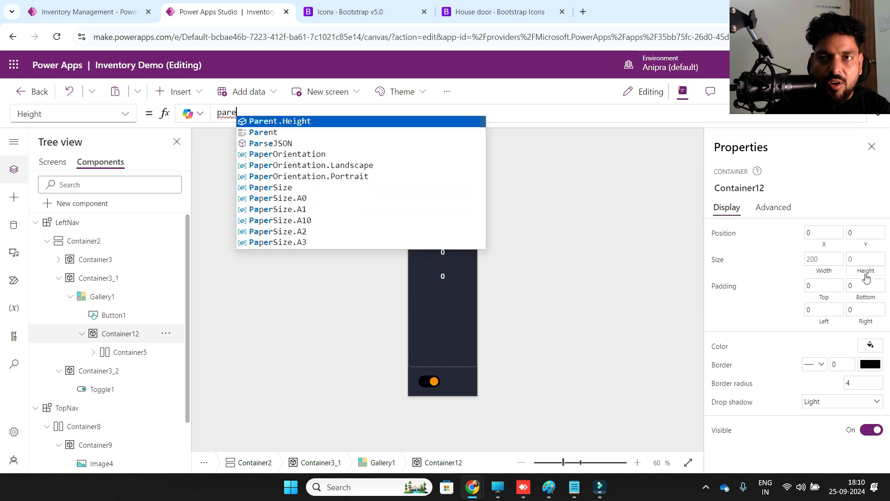
{"action": "key", "text": "Tab"}
{"action": "type", "text": ".tem"}
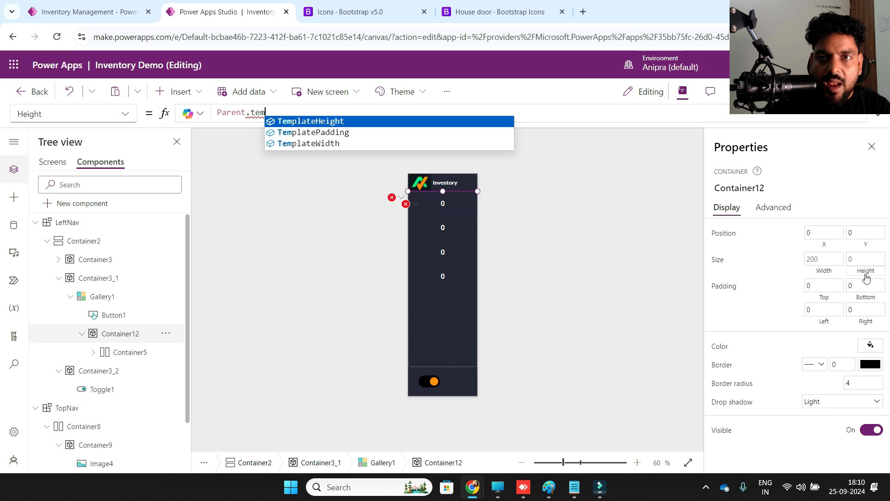
{"action": "key", "text": "Tab"}
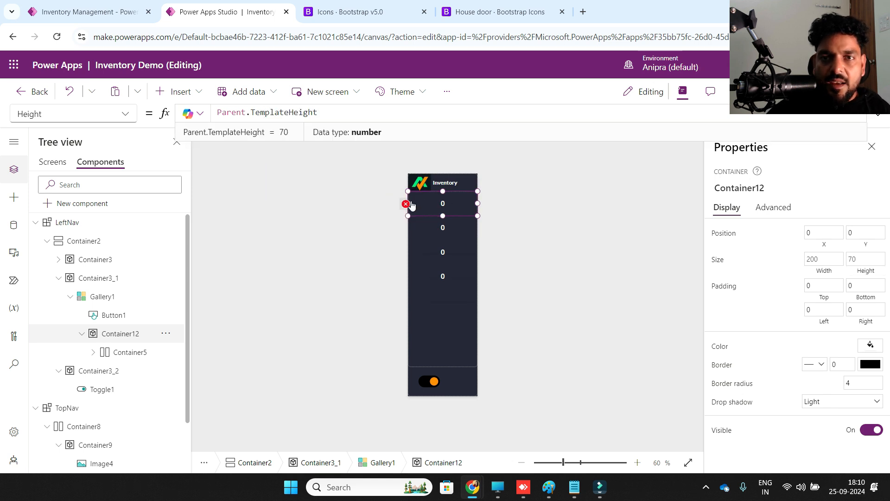
Step: Correct Container5's flagged Height formula to Parent.Height and set its X and Y position to 0
{"action": "left_click", "coordinate": [410, 204]}
{"action": "left_click", "coordinate": [445, 218]}
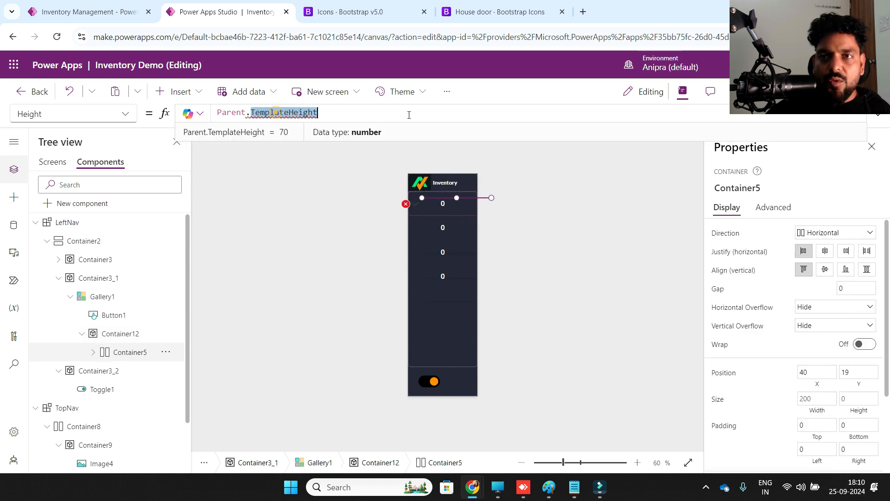
{"action": "type", "text": "Height"}
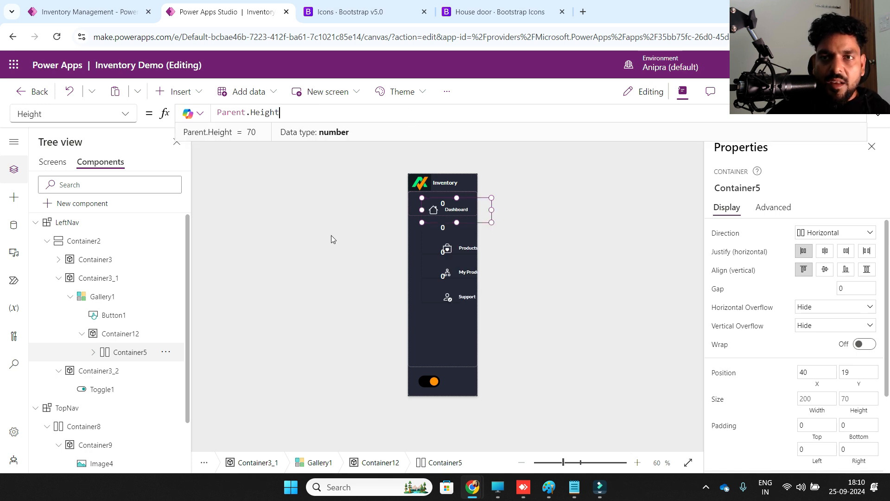
{"action": "left_click", "coordinate": [806, 375]}
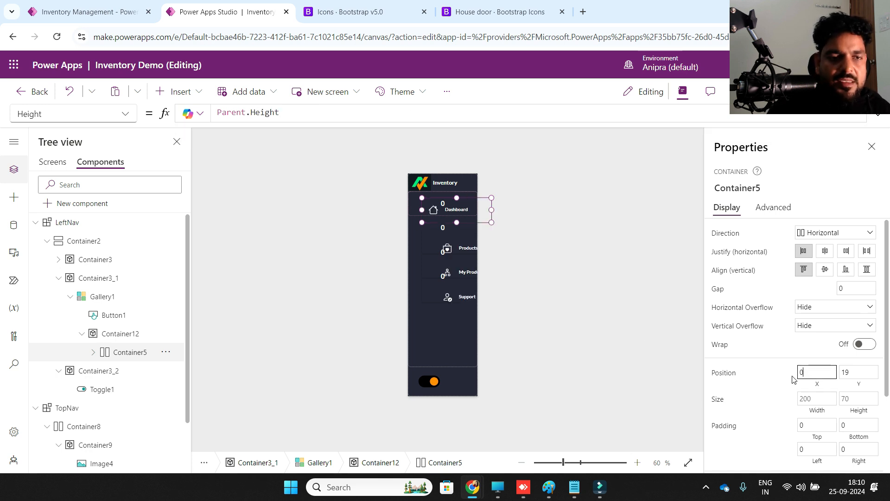
{"action": "left_click", "coordinate": [777, 380]}
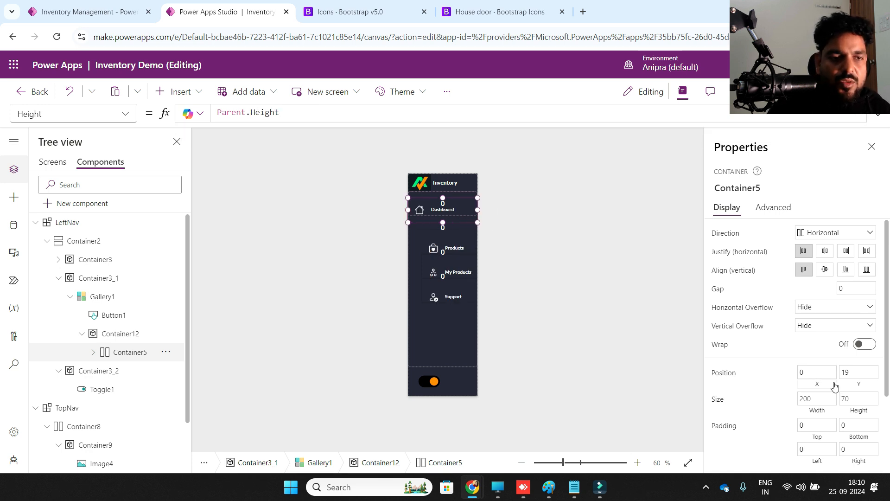
{"action": "left_click", "coordinate": [765, 387]}
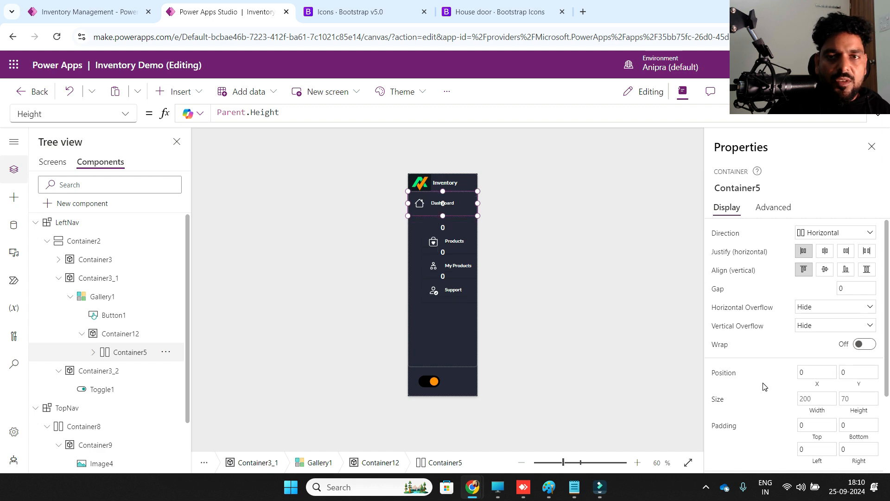
Step: Save the app, reload the editor page in the browser, and skip the welcome dialog
{"action": "left_click", "coordinate": [105, 340]}
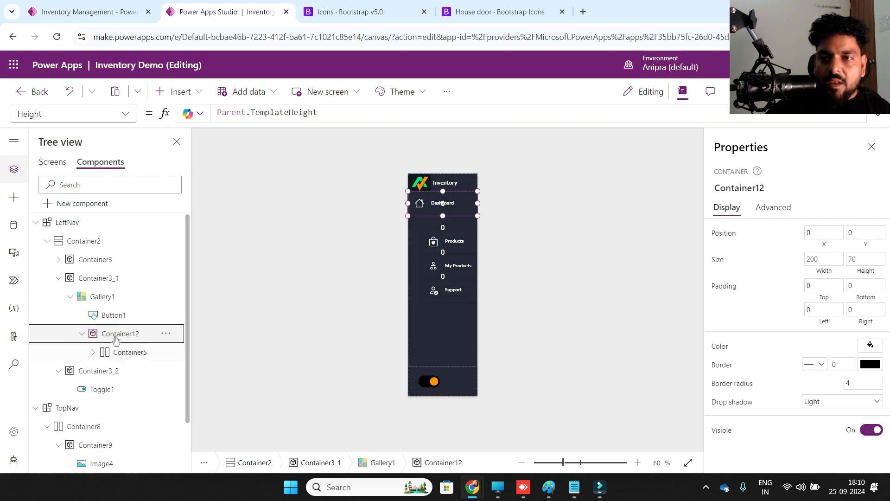
{"action": "left_click", "coordinate": [826, 92]}
{"action": "left_click", "coordinate": [91, 301]}
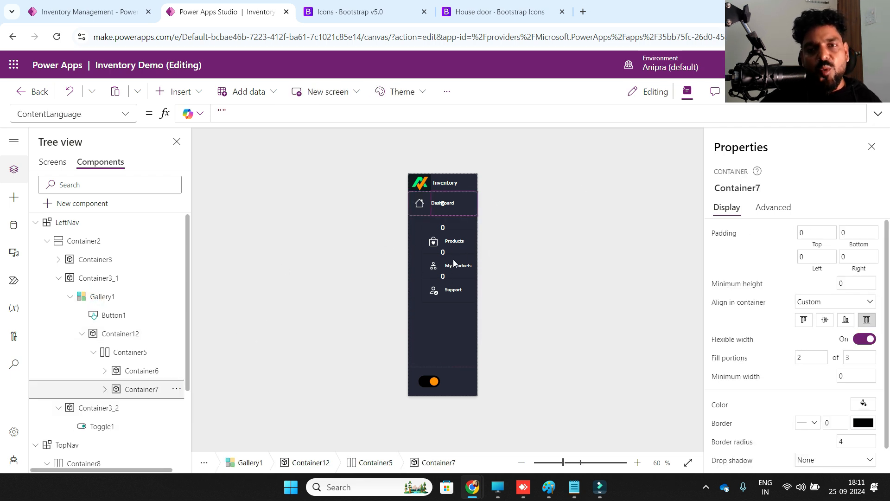
{"action": "left_click", "coordinate": [407, 37]}
{"action": "key", "text": "Return"}
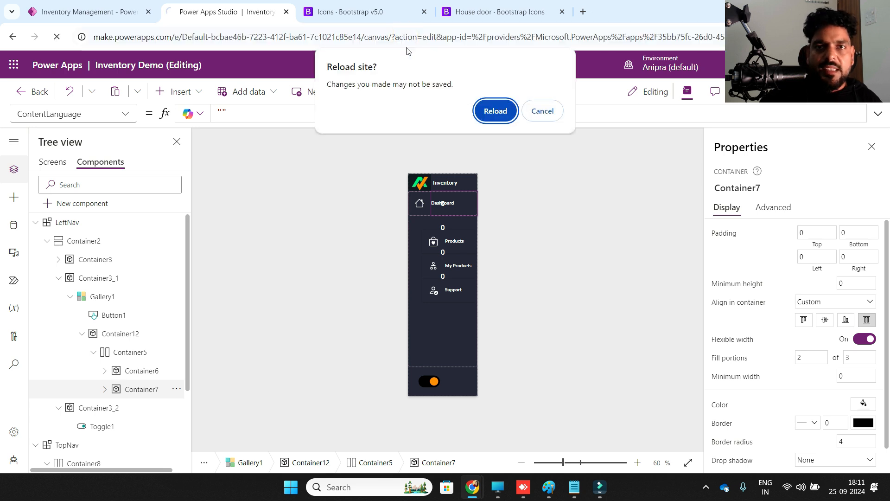
{"action": "left_click", "coordinate": [493, 113]}
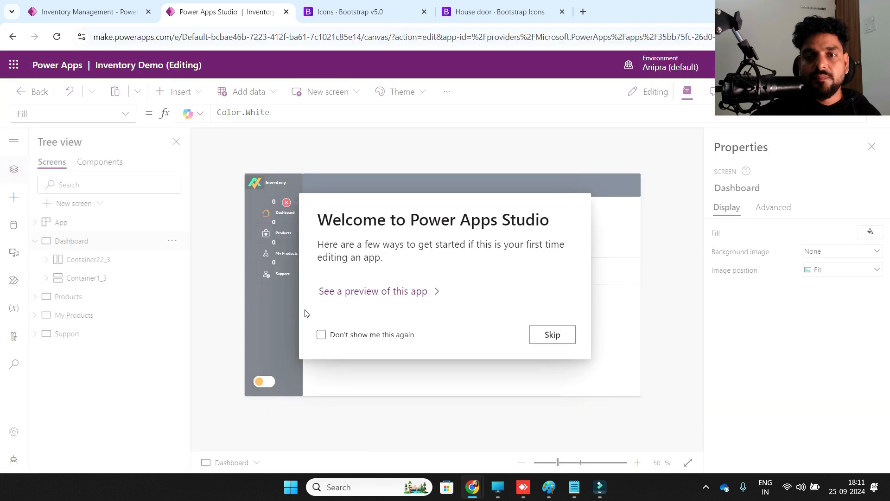
{"action": "left_click", "coordinate": [538, 342]}
Step: In the LeftNav component, set the X and Y position of Container12, nested inside Gallery1, to 0
{"action": "left_click", "coordinate": [100, 162]}
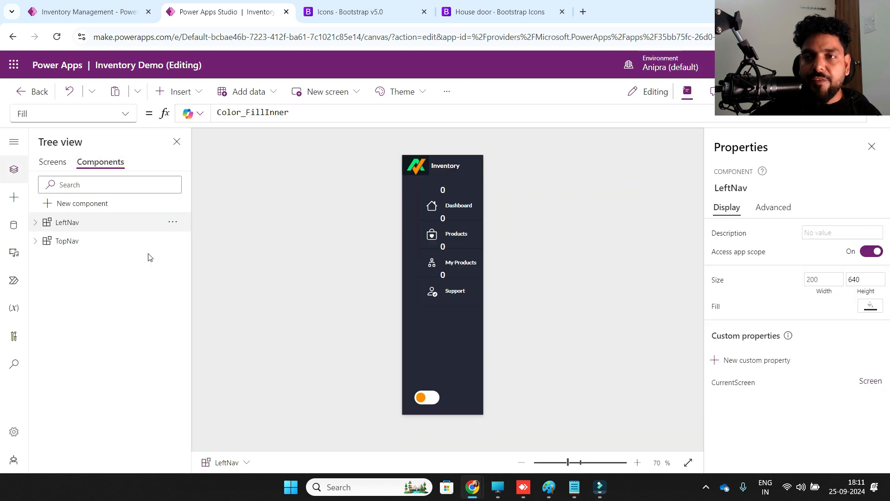
{"action": "left_click", "coordinate": [36, 225]}
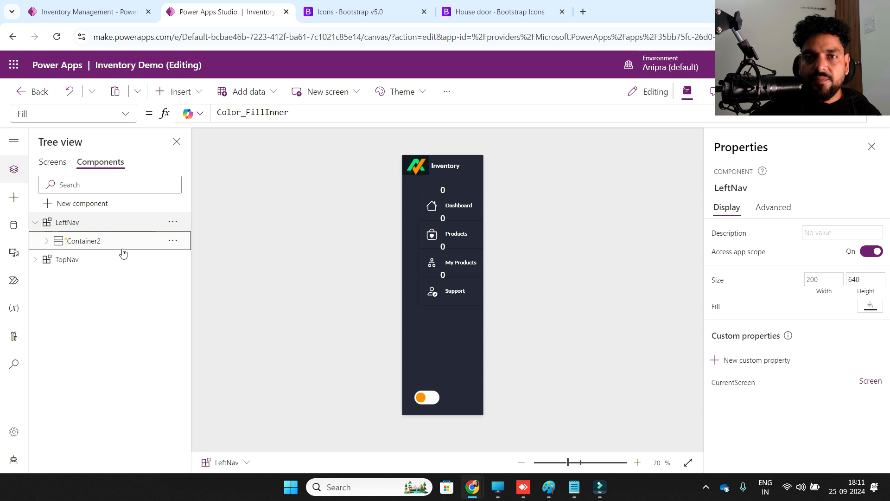
{"action": "left_click", "coordinate": [58, 243]}
{"action": "left_click", "coordinate": [47, 240]}
{"action": "left_click", "coordinate": [79, 260]}
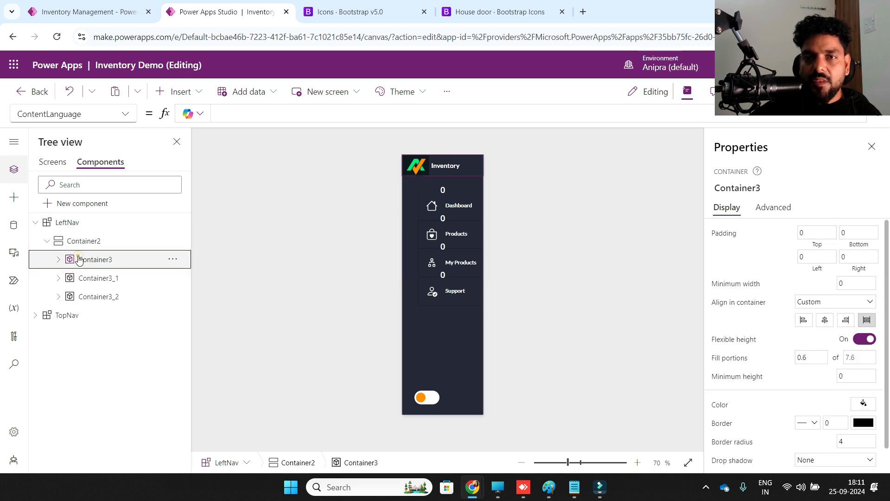
{"action": "left_click", "coordinate": [81, 282]}
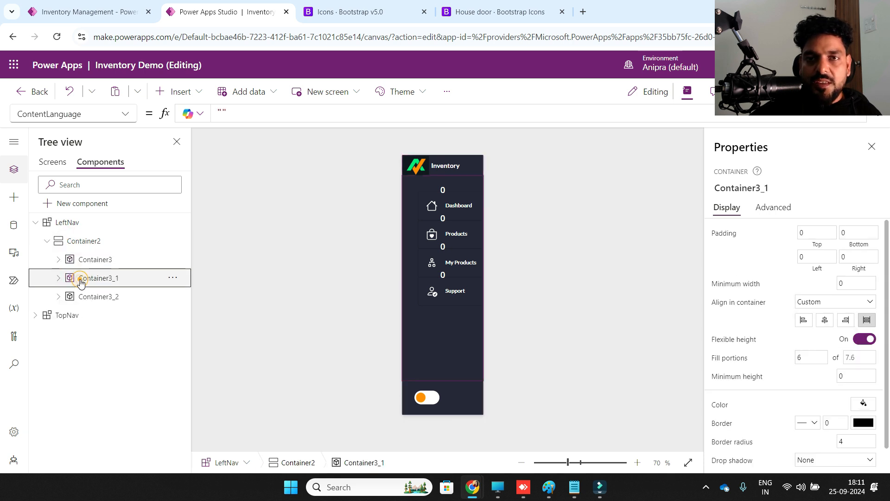
{"action": "left_click", "coordinate": [59, 280]}
{"action": "left_click", "coordinate": [72, 298]}
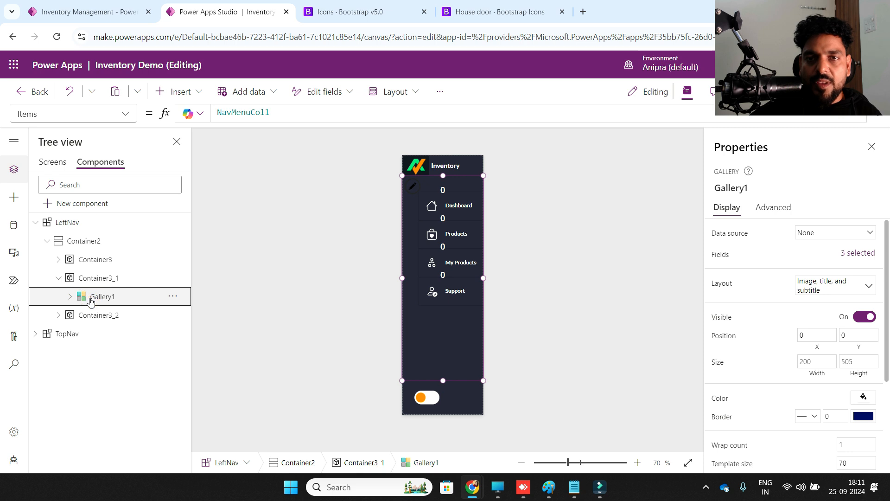
{"action": "left_click", "coordinate": [70, 297]}
{"action": "left_click", "coordinate": [104, 312]}
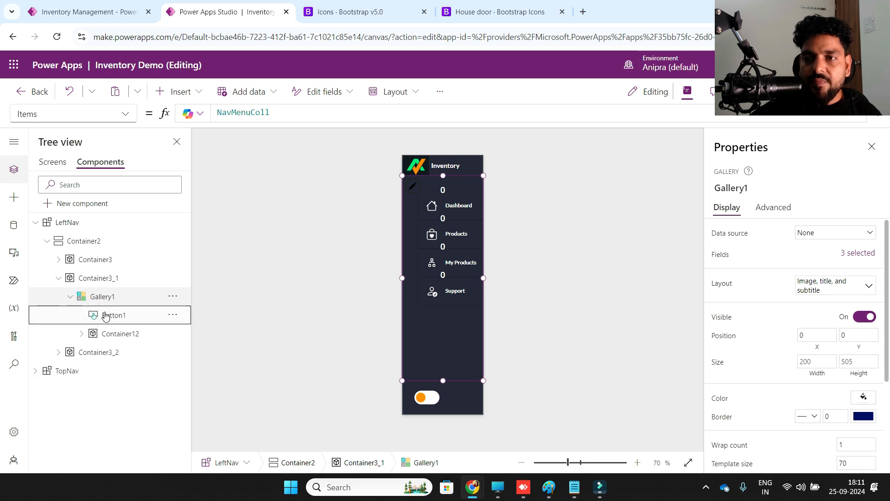
{"action": "left_click", "coordinate": [110, 336]}
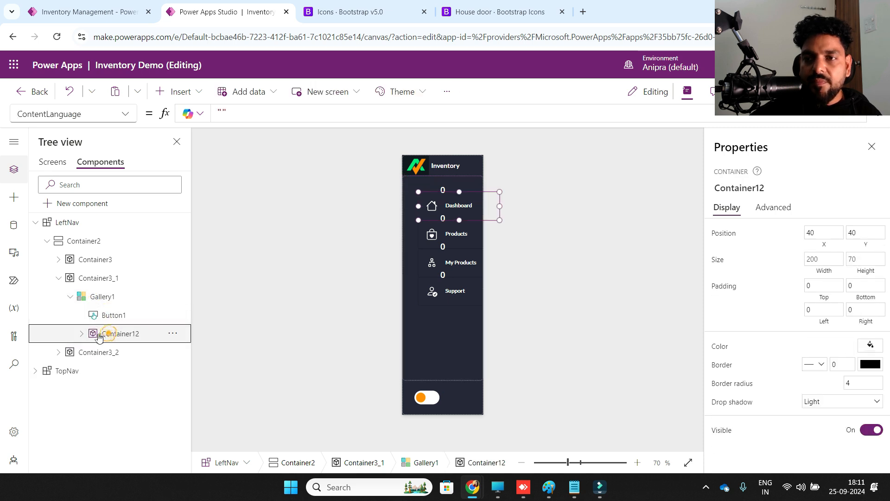
{"action": "left_click", "coordinate": [83, 335]}
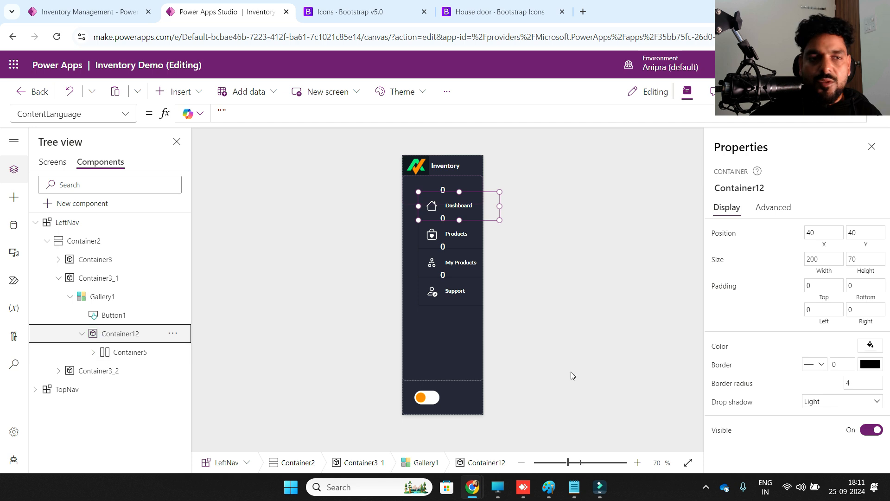
{"action": "left_click", "coordinate": [824, 231]}
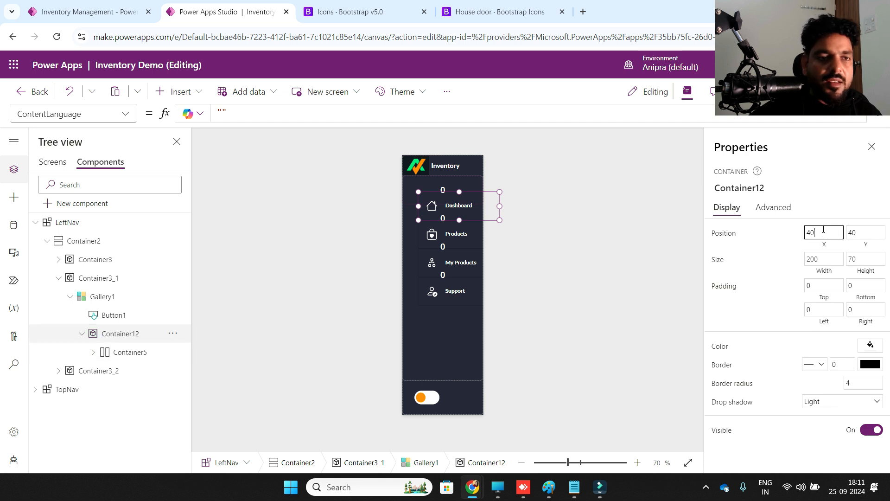
{"action": "type", "text": "0"}
{"action": "left_click", "coordinate": [772, 267]}
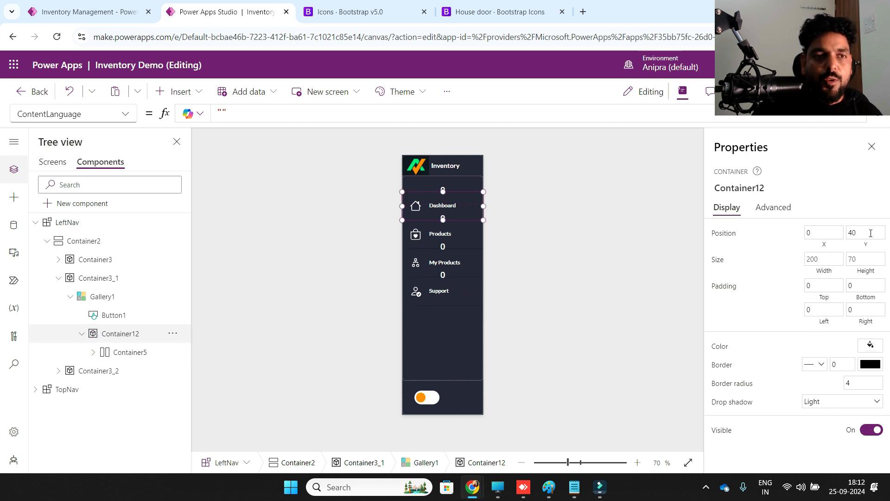
{"action": "left_click", "coordinate": [762, 262]}
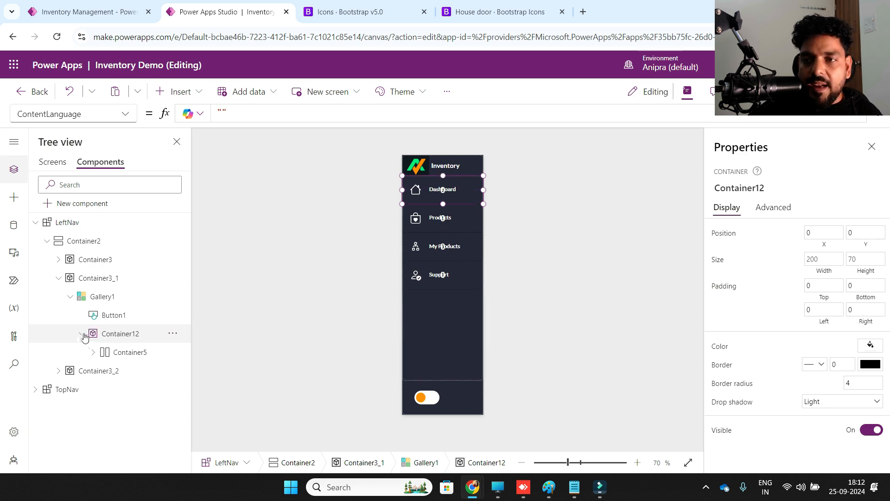
Step: Clear Button1's text so that it has no label, and return to the Dashboard screen
{"action": "left_click", "coordinate": [100, 319]}
{"action": "left_click", "coordinate": [816, 232]}
{"action": "left_click", "coordinate": [765, 244]}
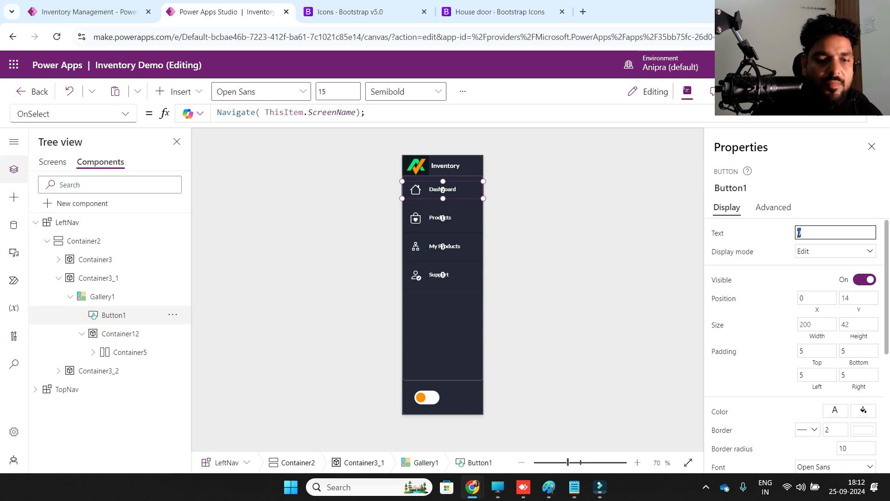
{"action": "key", "text": "BackSpace"}
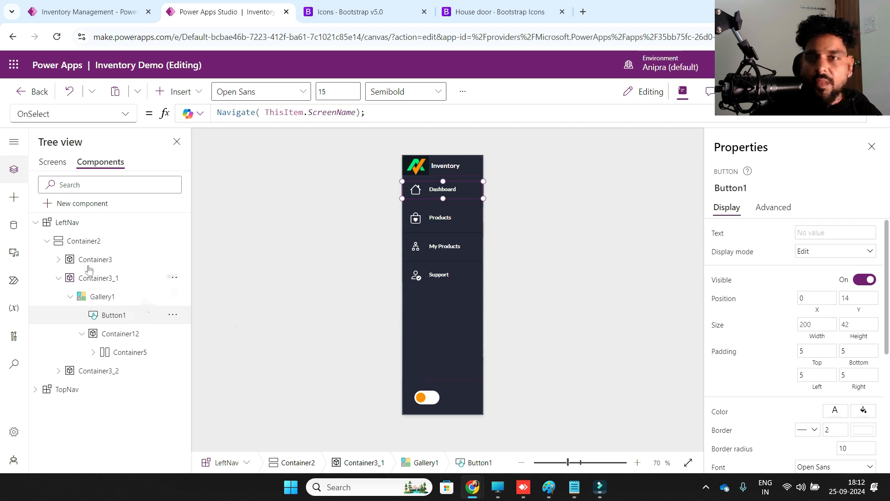
{"action": "left_click", "coordinate": [53, 162]}
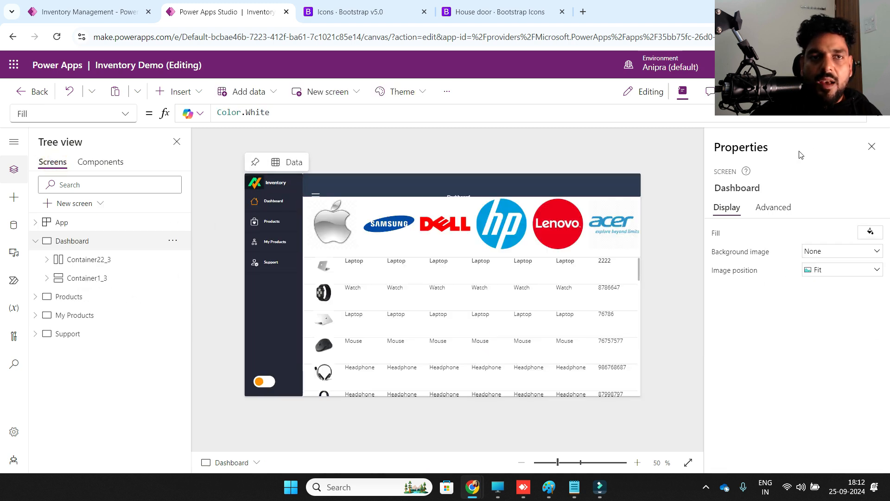
Step: Preview the Dashboard screen, test the LeftNav's Products item, and return to editing
{"action": "key", "text": "F5"}
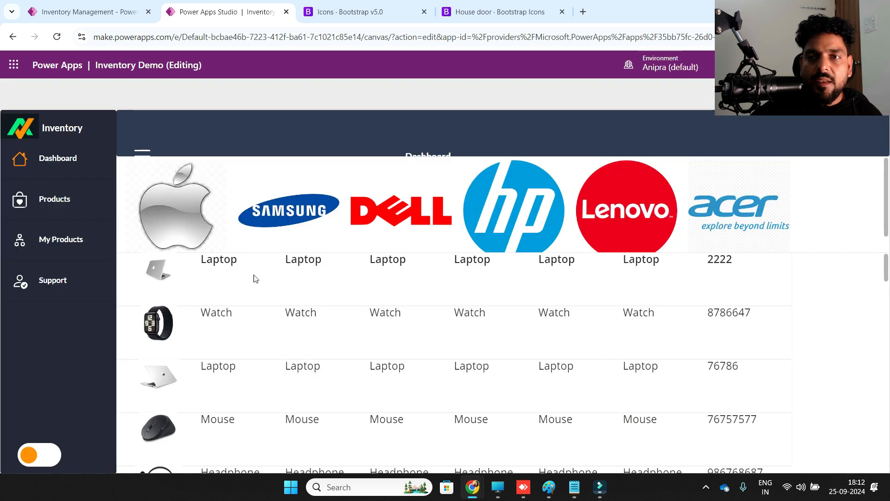
{"action": "left_click", "coordinate": [57, 200]}
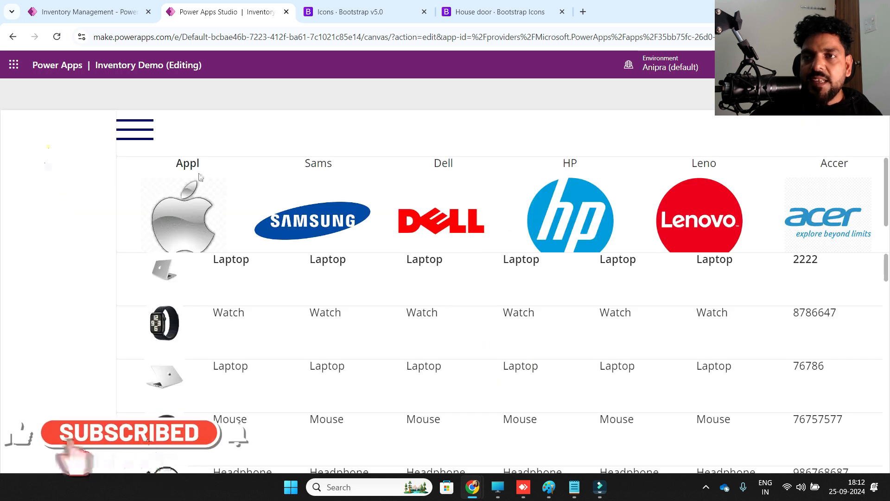
{"action": "key", "text": "Escape"}
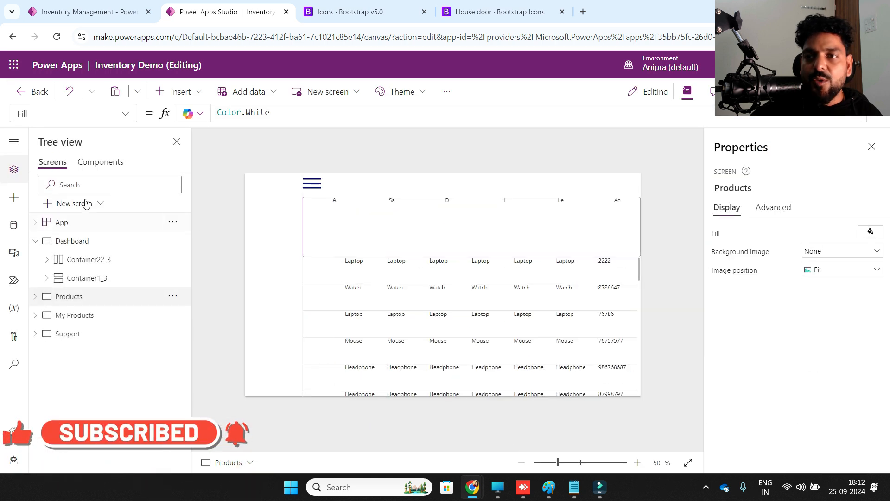
Step: In the LeftNav component, set Button1's HoverFill and DisabledColor to Color.Transparent
{"action": "left_click", "coordinate": [98, 167]}
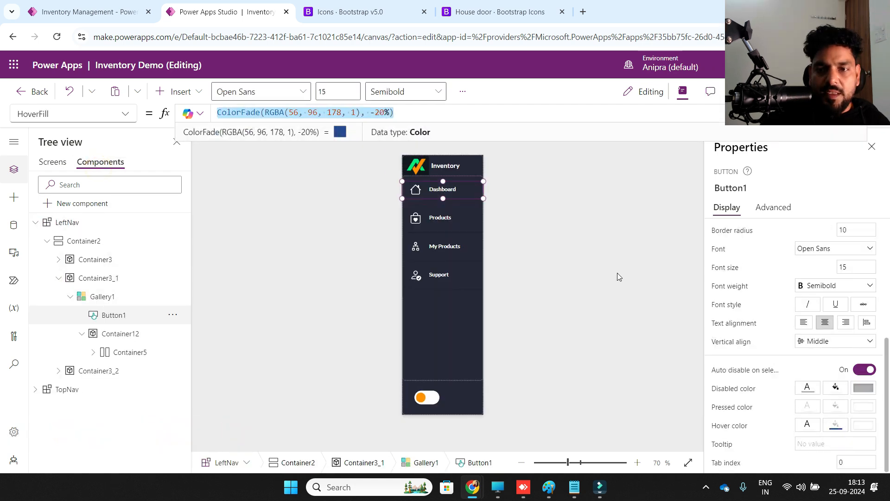
{"action": "type", "text": "Color."}
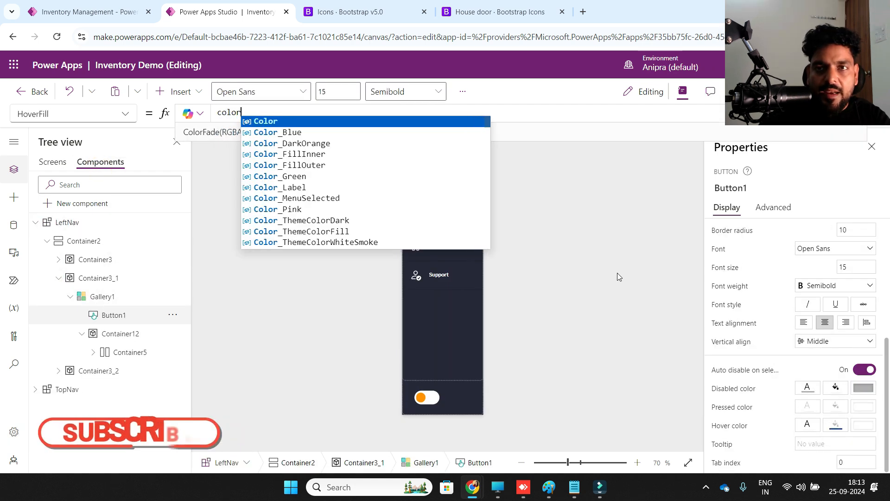
{"action": "type", "text": "tr"}
{"action": "key", "text": "Tab"}
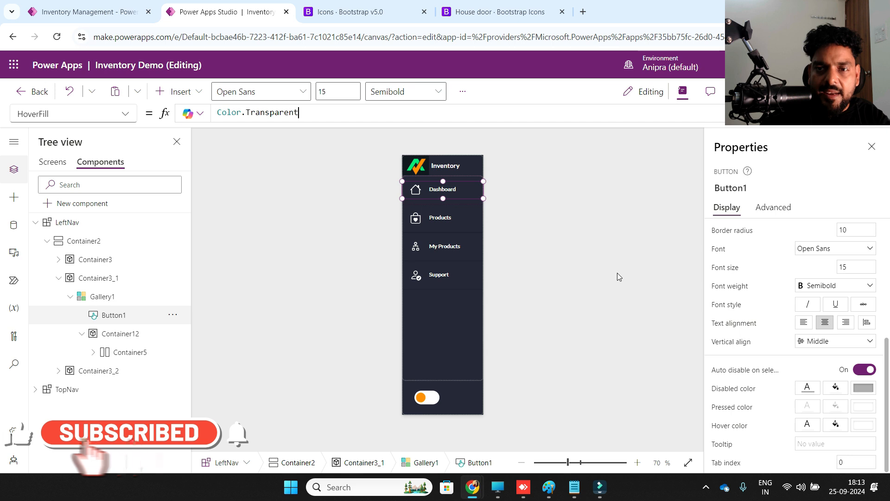
{"action": "left_click", "coordinate": [750, 394]}
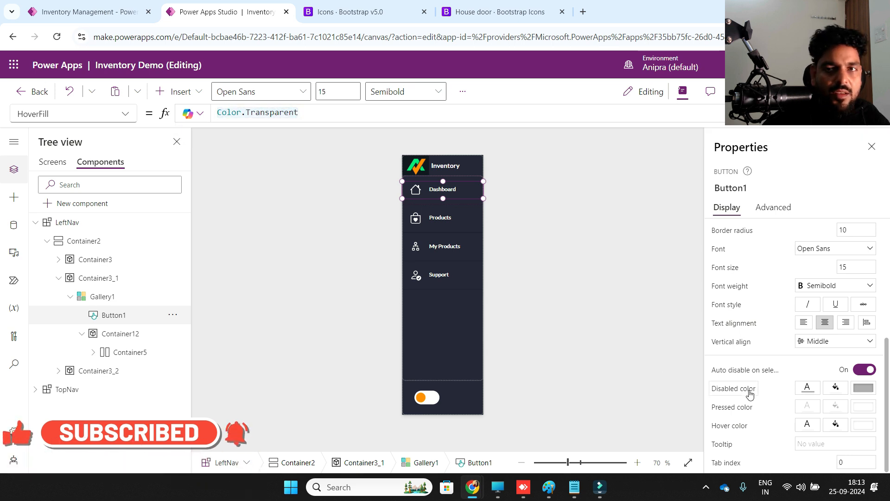
{"action": "type", "text": "Color.Transparent"}
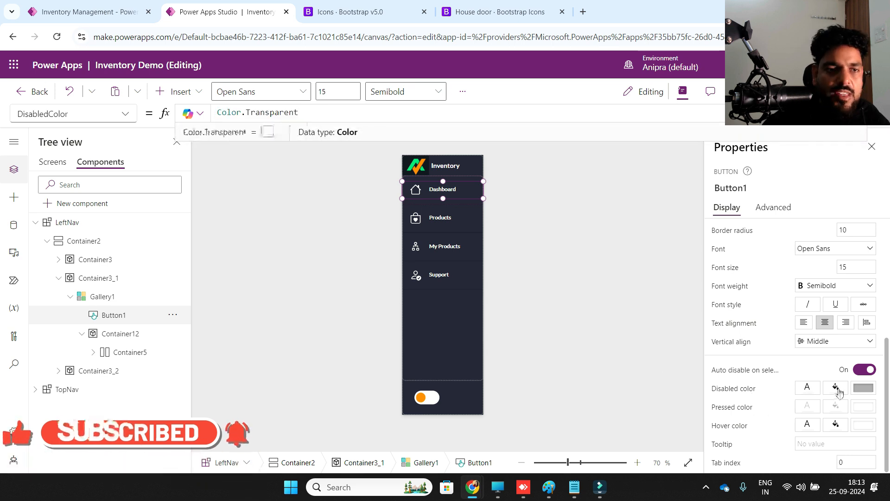
{"action": "left_click", "coordinate": [836, 389]}
Step: In the TopNav component, set Container8's Y position to 0
{"action": "left_click", "coordinate": [67, 390]}
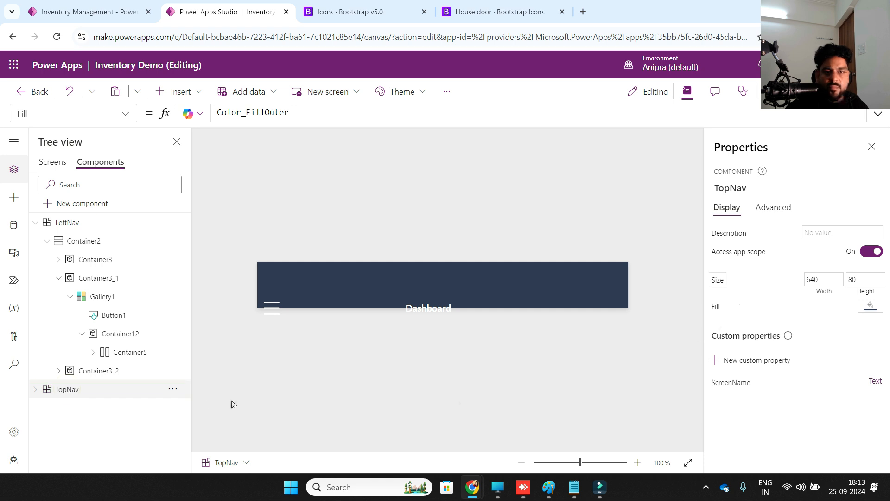
{"action": "left_click", "coordinate": [34, 389]}
{"action": "left_click", "coordinate": [60, 409]}
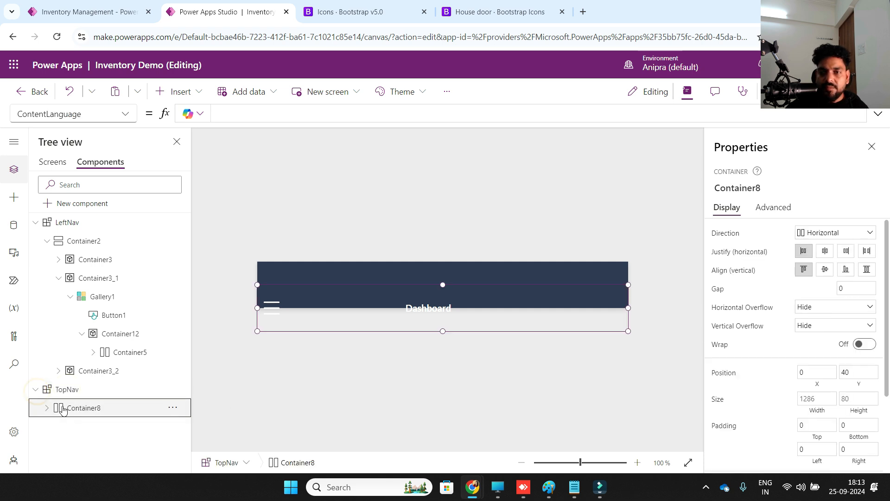
{"action": "scroll", "coordinate": [767, 372], "scroll_direction": "down", "scroll_amount": 1}
{"action": "left_click", "coordinate": [841, 315]}
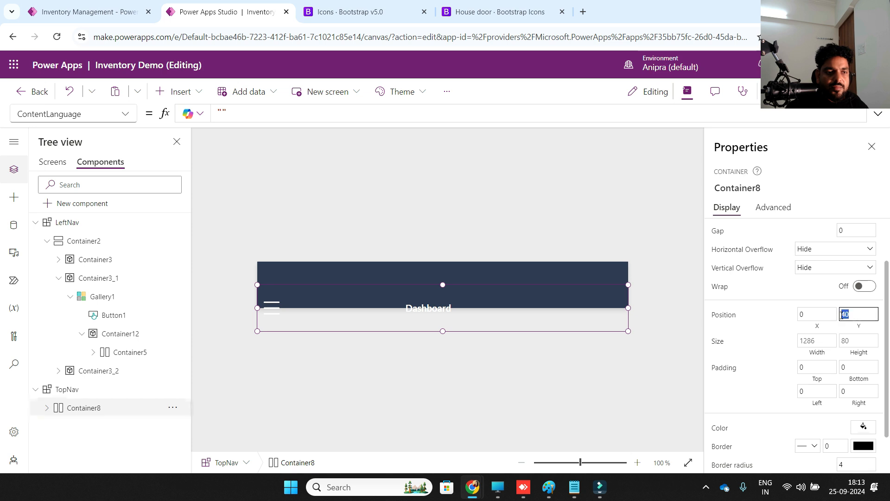
{"action": "type", "text": "0"}
{"action": "left_click", "coordinate": [784, 335]}
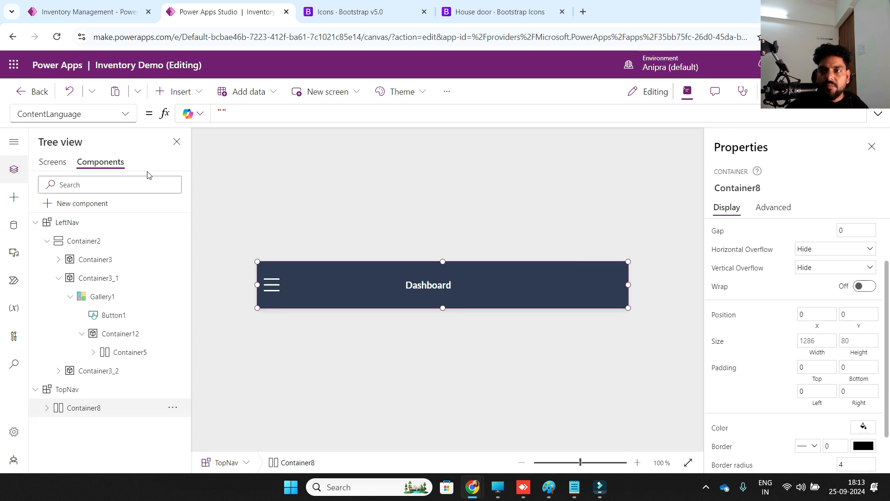
Step: Insert the LeftNav component into Container1 on the Products screen and set its Height to Parent.Height
{"action": "left_click", "coordinate": [51, 162]}
{"action": "left_click", "coordinate": [36, 299]}
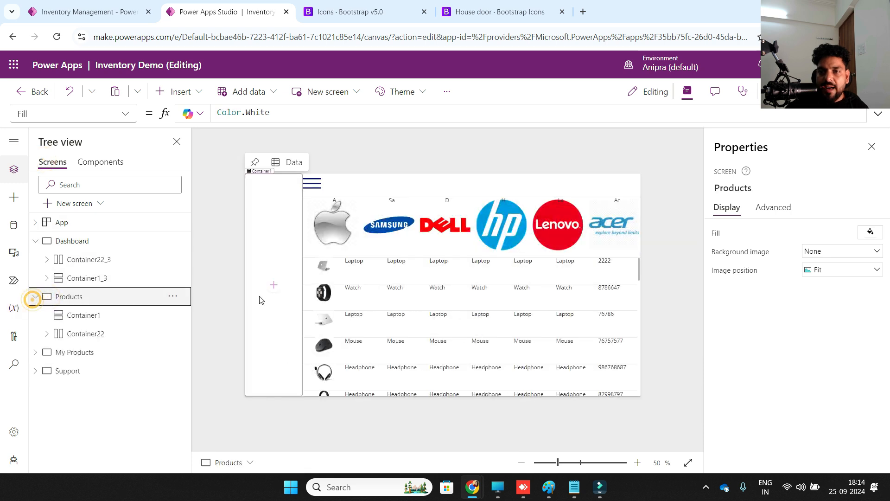
{"action": "left_click", "coordinate": [273, 285]}
{"action": "left_click", "coordinate": [340, 125]}
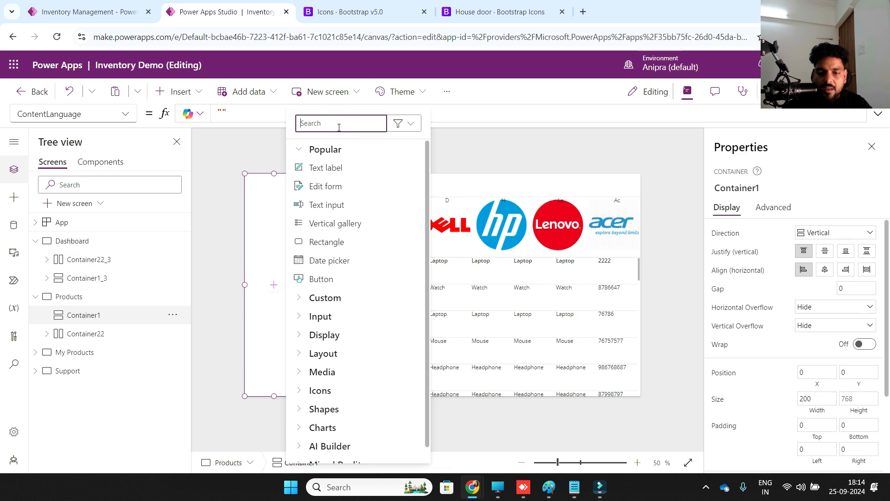
{"action": "type", "text": "left"}
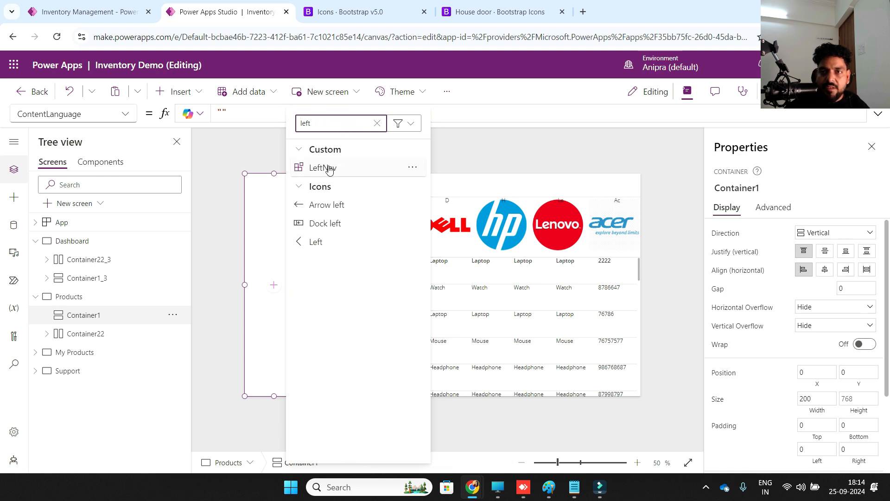
{"action": "left_click", "coordinate": [328, 169]}
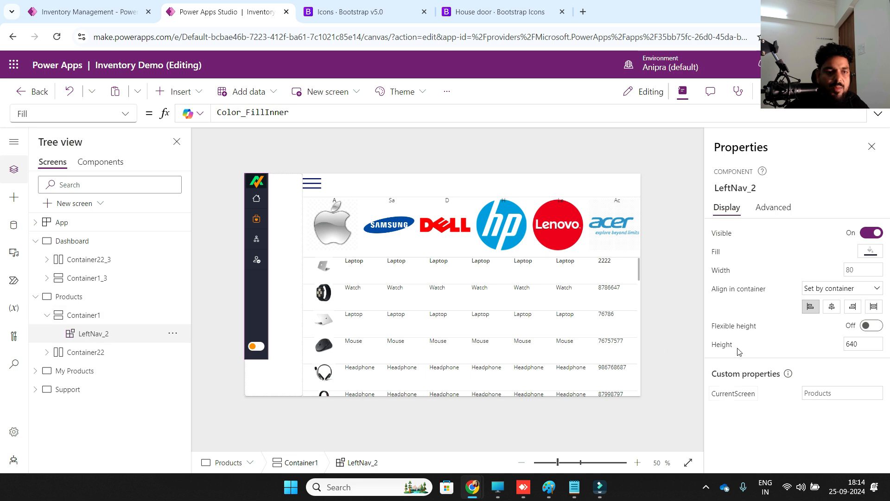
{"action": "left_click", "coordinate": [718, 348]}
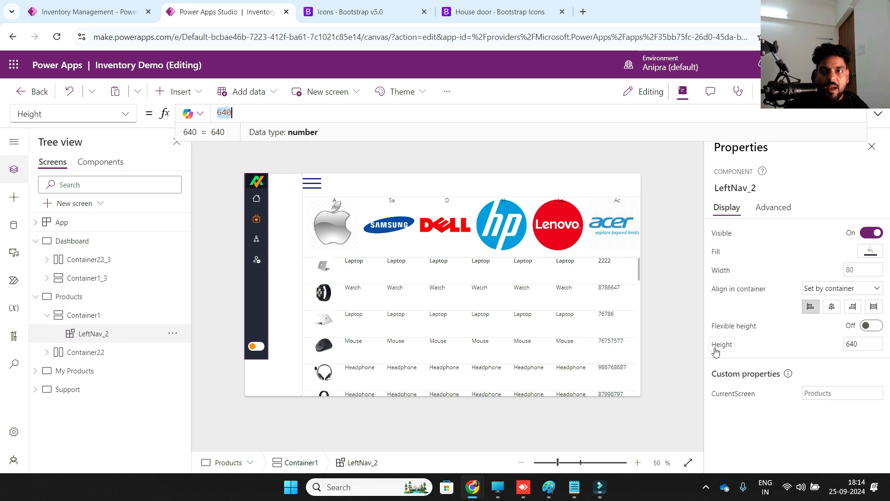
{"action": "type", "text": "Parent.Height"}
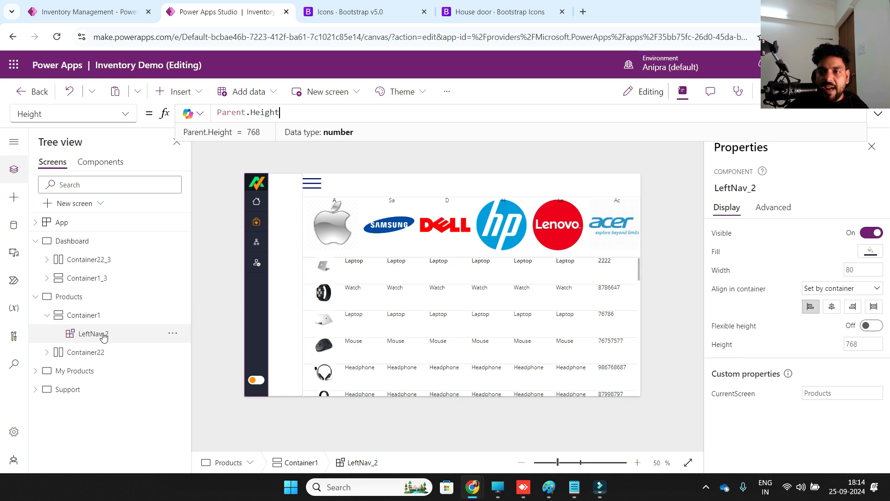
Step: Set the Width of Container1 on the Products screen to LeftNav_2.Width
{"action": "left_click", "coordinate": [173, 334]}
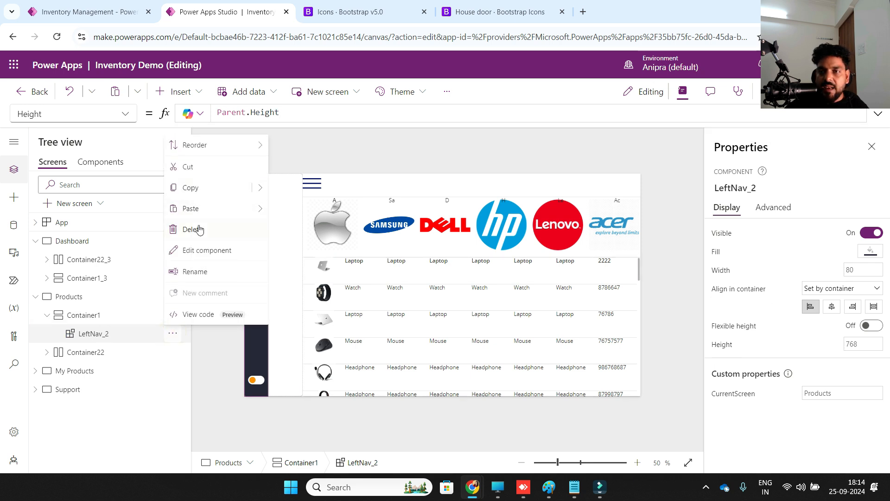
{"action": "left_click", "coordinate": [97, 320]}
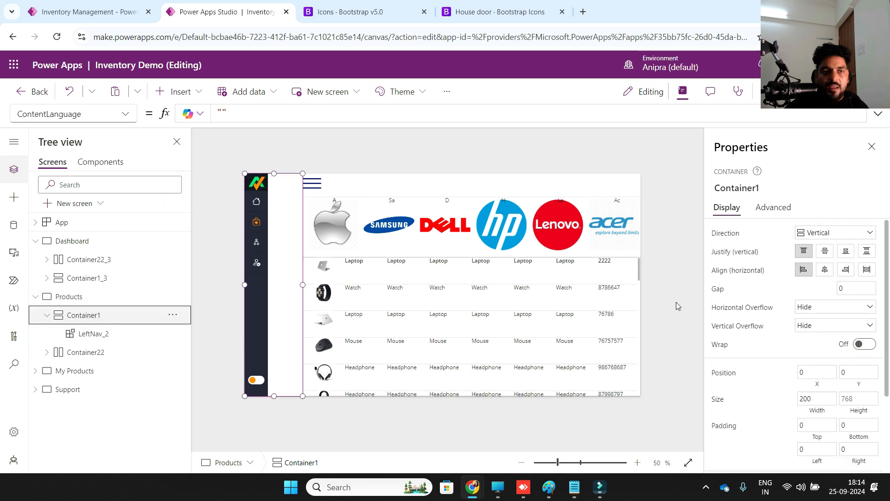
{"action": "scroll", "coordinate": [771, 377], "scroll_direction": "down", "scroll_amount": 3}
{"action": "left_click", "coordinate": [813, 306]}
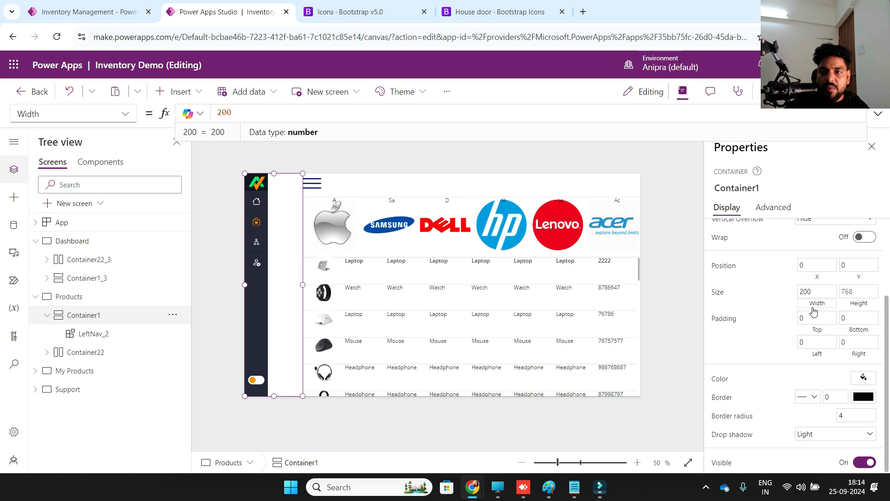
{"action": "type", "text": "left"}
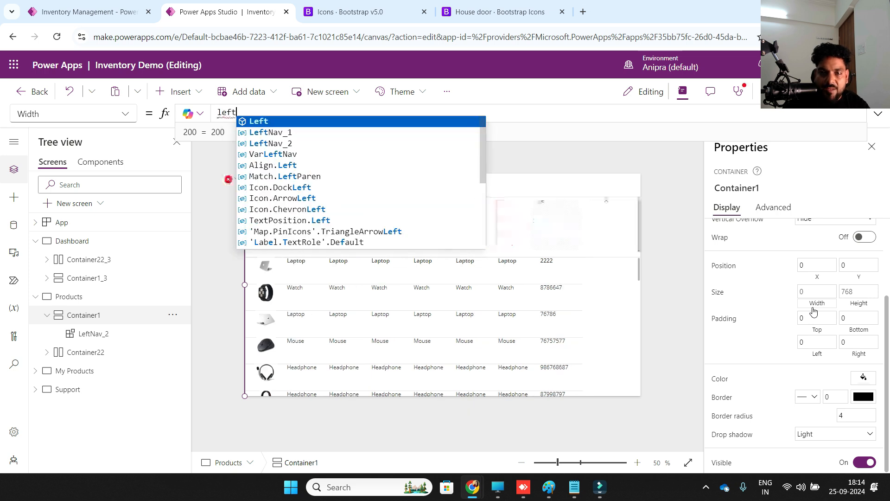
{"action": "type", "text": "Nav_2.Width"}
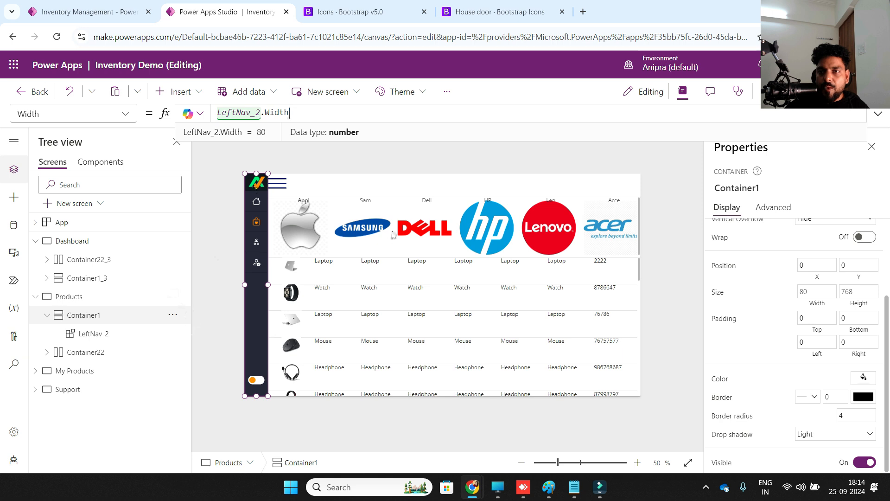
Step: Delete the hamburger icon Icon1 from Container24 on the Products screen
{"action": "left_click", "coordinate": [378, 186]}
{"action": "left_click", "coordinate": [284, 187]}
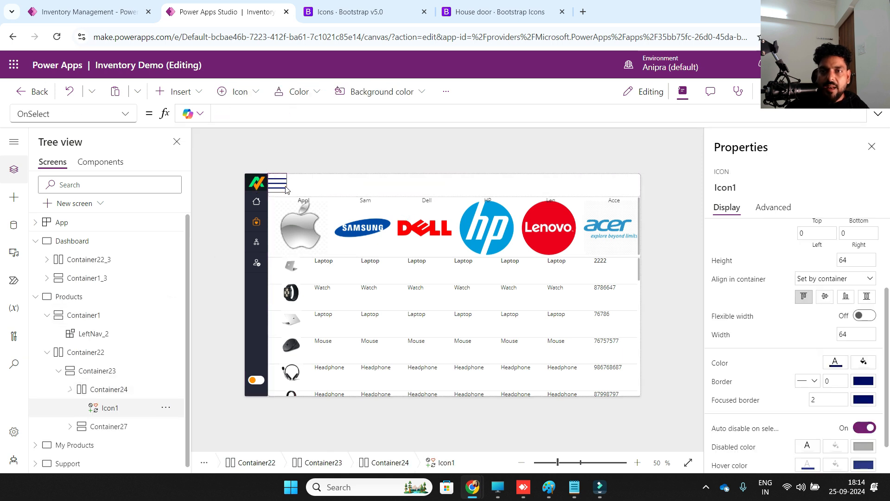
{"action": "left_click", "coordinate": [166, 407]}
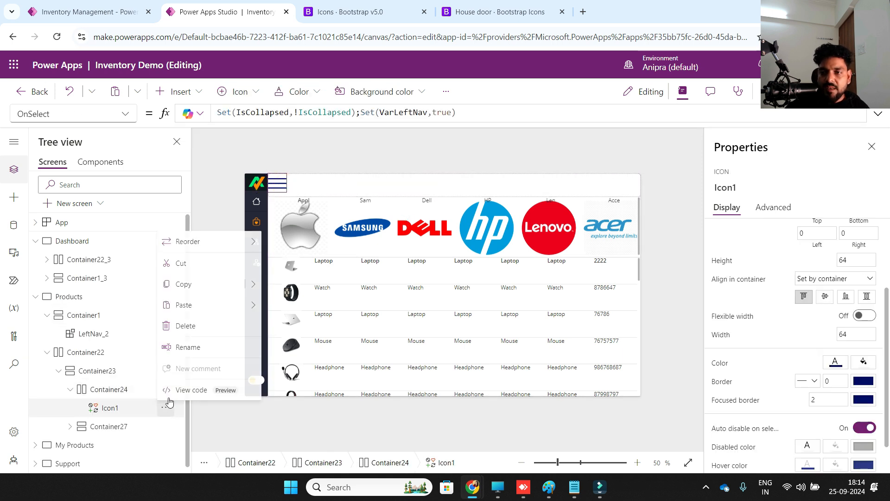
{"action": "left_click", "coordinate": [183, 325]}
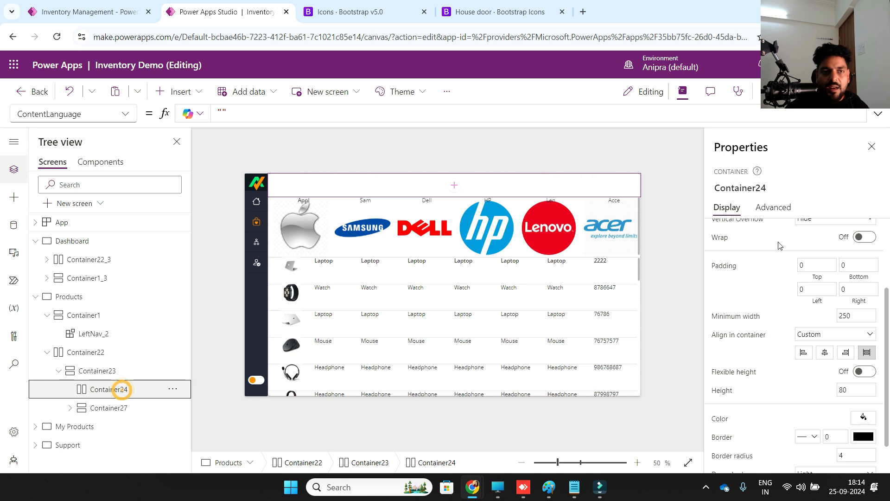
Step: Insert the TopNav component into Container24 on the Products screen and turn on its flexible width
{"action": "left_click", "coordinate": [455, 186]}
{"action": "left_click", "coordinate": [512, 103]}
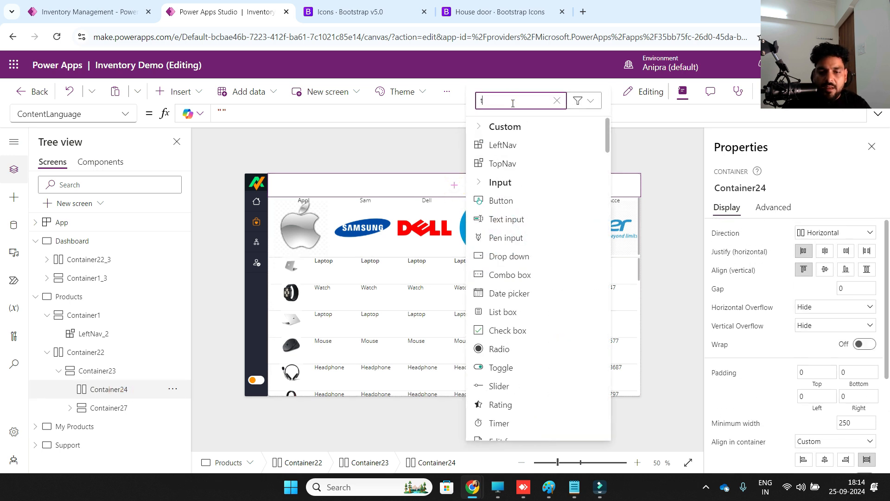
{"action": "type", "text": "top"}
{"action": "left_click", "coordinate": [502, 146]}
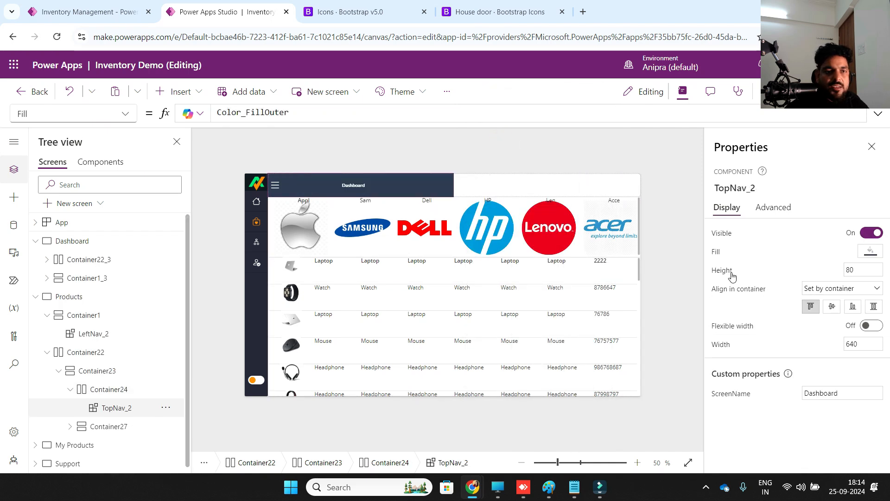
{"action": "left_click", "coordinate": [866, 326]}
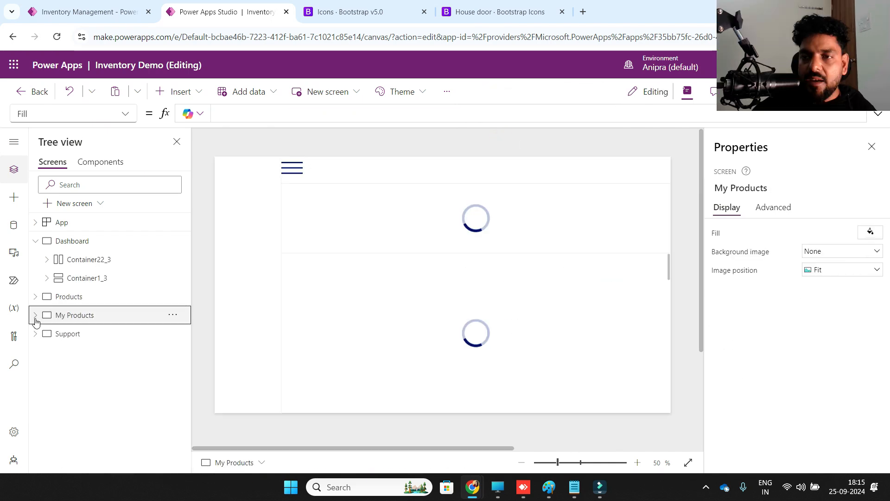
Step: Insert the LeftNav component into the empty Container1_2 on the My Products screen
{"action": "left_click", "coordinate": [35, 317]}
{"action": "left_click", "coordinate": [44, 334]}
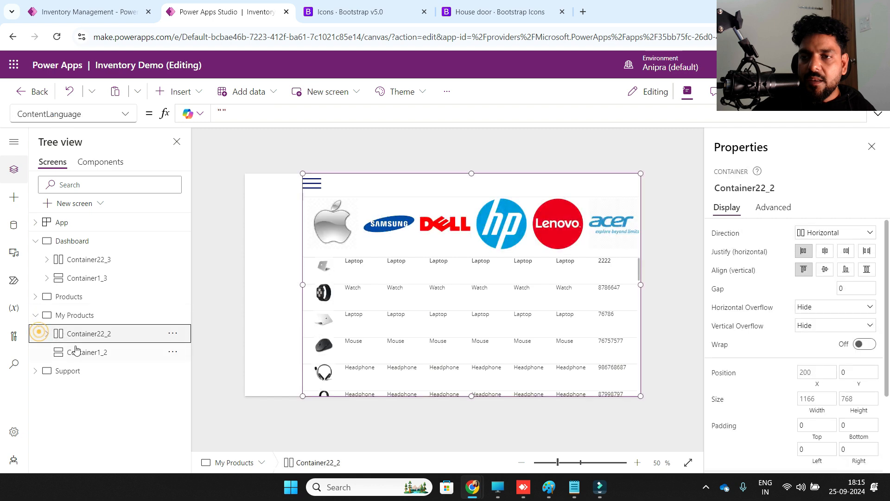
{"action": "left_click", "coordinate": [59, 352]}
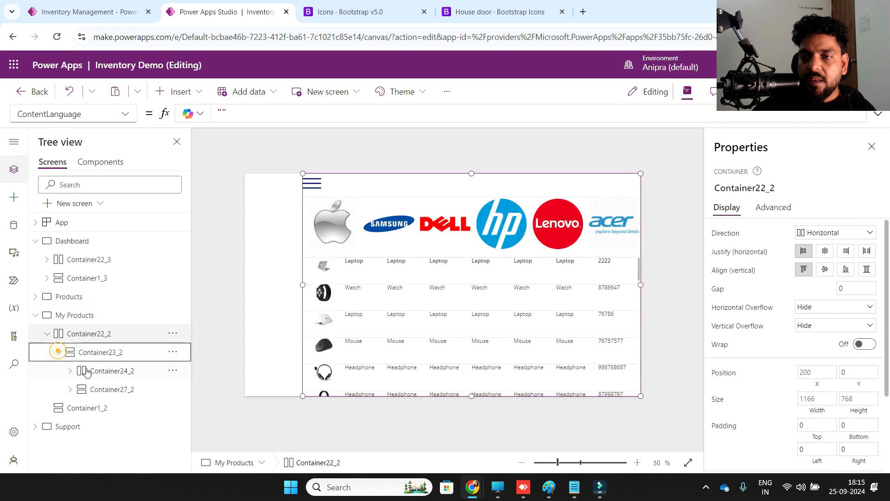
{"action": "left_click", "coordinate": [273, 291]}
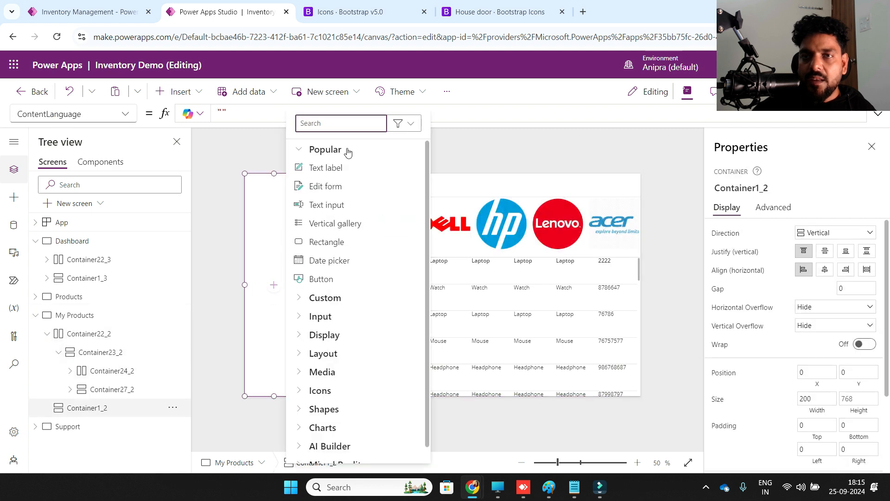
{"action": "left_click", "coordinate": [347, 124]}
{"action": "type", "text": "left"}
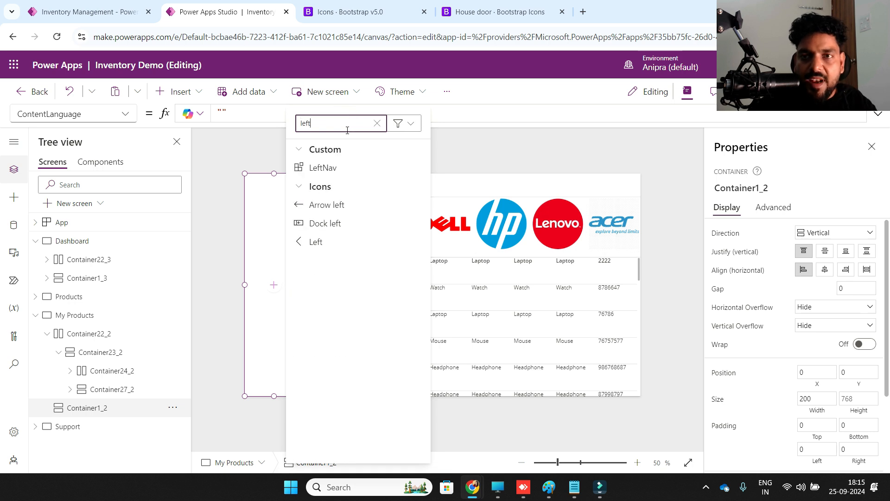
{"action": "left_click", "coordinate": [323, 168]}
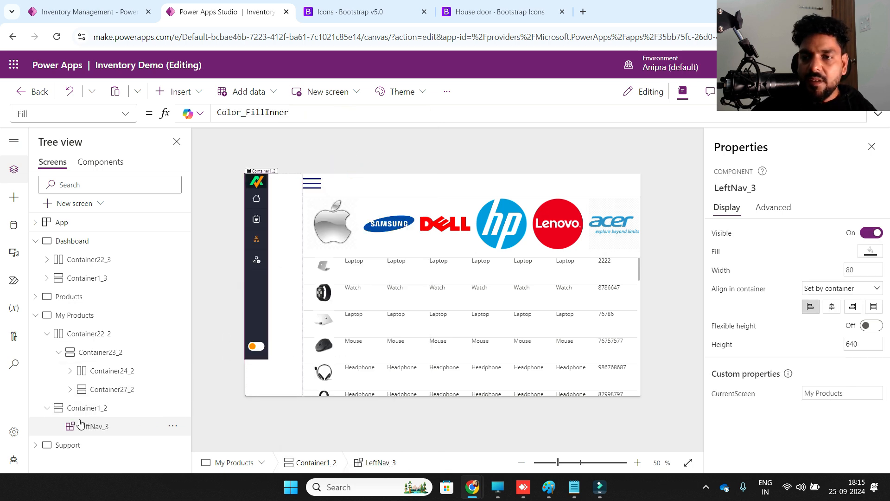
Step: Delete the hamburger icon Icon1_2 from Container24_2 on the My Products screen
{"action": "left_click", "coordinate": [70, 371]}
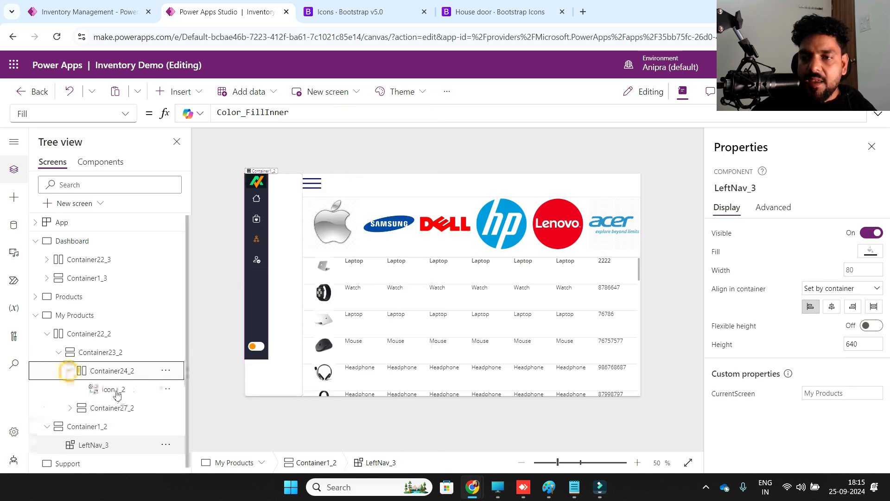
{"action": "double_click", "coordinate": [111, 390]}
{"action": "right_click", "coordinate": [95, 393]}
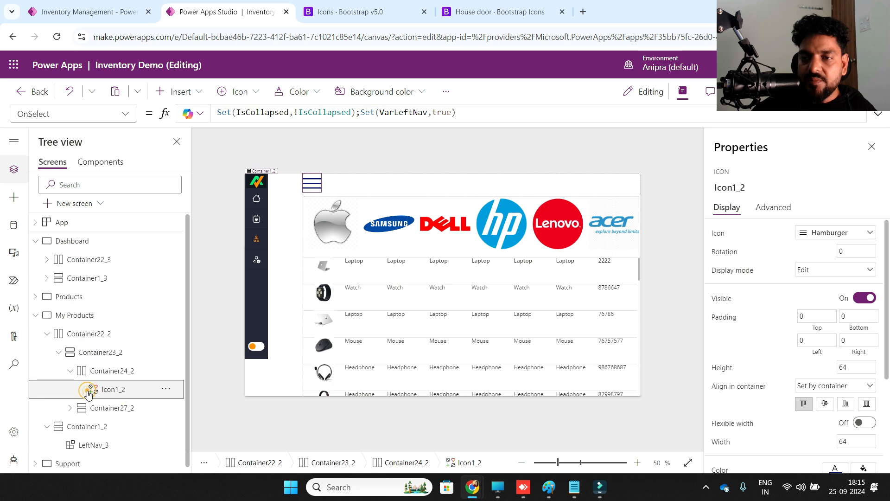
{"action": "left_click", "coordinate": [121, 389]}
{"action": "left_click", "coordinate": [123, 389]}
Step: Insert the TopNav component into the empty Container24_2 on the My Products screen
{"action": "left_click", "coordinate": [115, 371]}
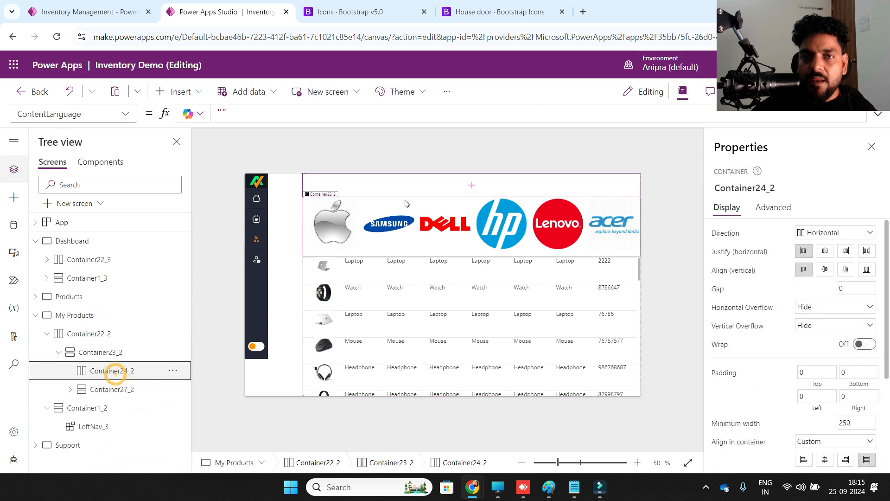
{"action": "left_click", "coordinate": [470, 186]}
{"action": "type", "text": "op"}
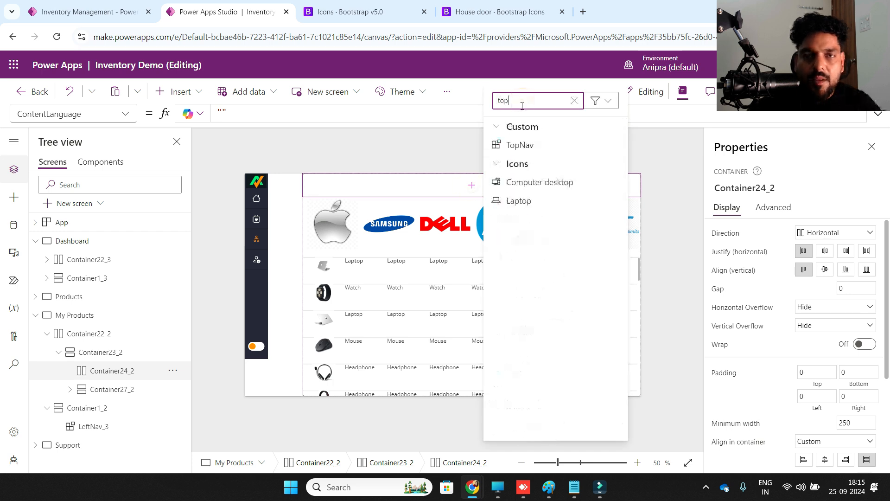
{"action": "left_click", "coordinate": [526, 142]}
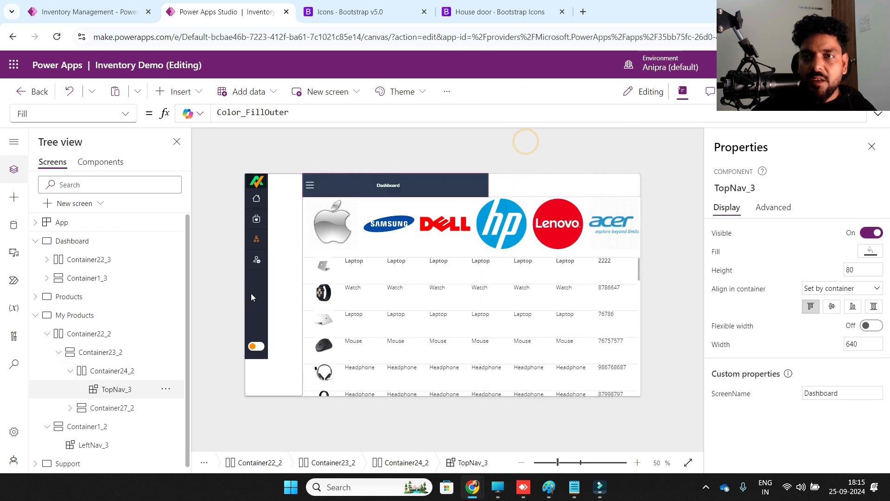
Step: Set the Height of LeftNav_3 on the My Products screen to Parent.Height
{"action": "left_click", "coordinate": [102, 444]}
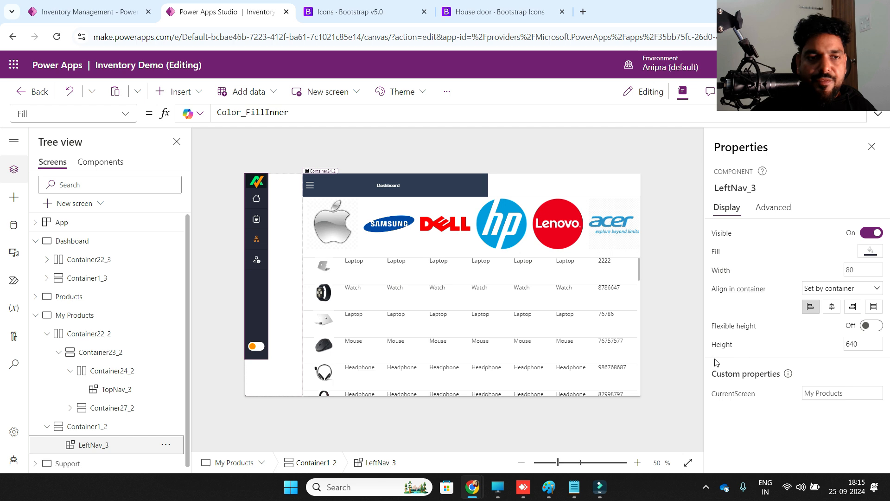
{"action": "left_click", "coordinate": [727, 347]}
{"action": "type", "text": "parent.Height"}
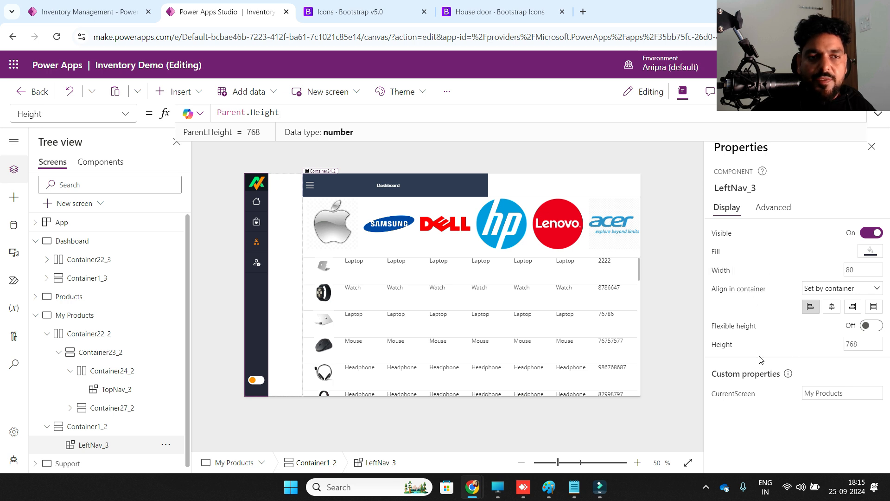
Step: Turn on flexible width for TopNav_3 on the My Products screen
{"action": "left_click", "coordinate": [110, 389]}
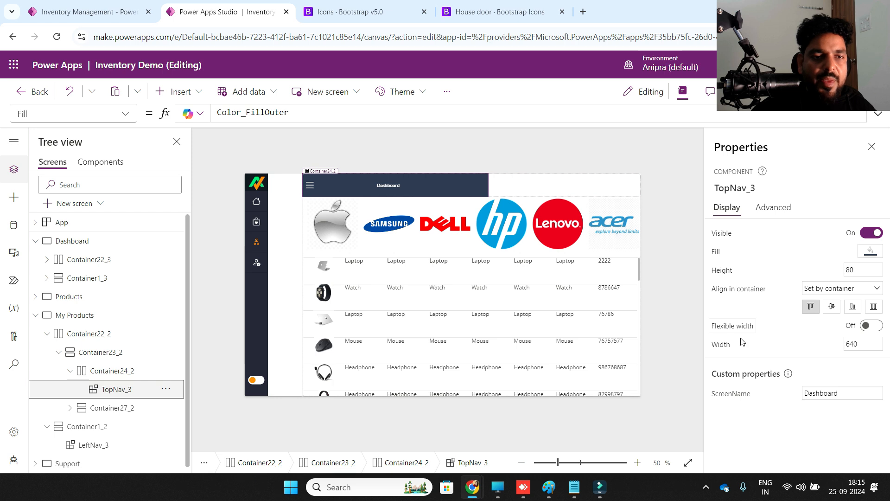
{"action": "left_click", "coordinate": [860, 327]}
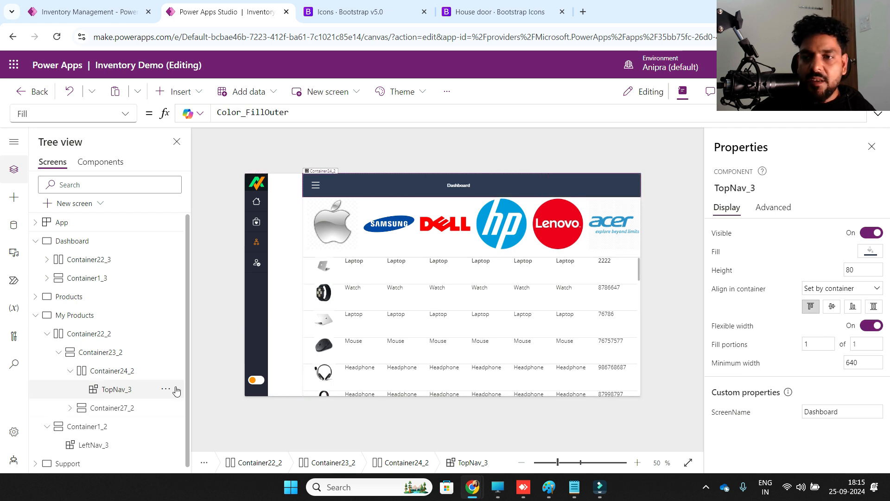
{"action": "left_click", "coordinate": [108, 373]}
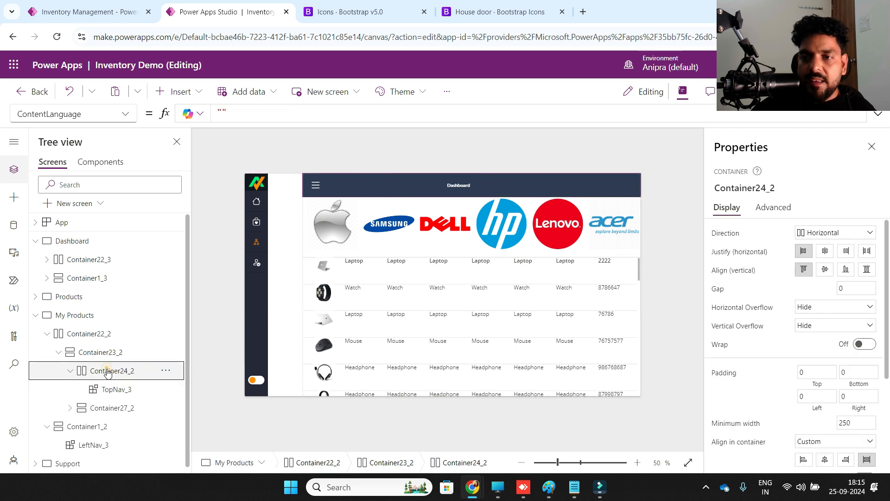
{"action": "left_click", "coordinate": [131, 388]}
{"action": "double_click", "coordinate": [132, 387]}
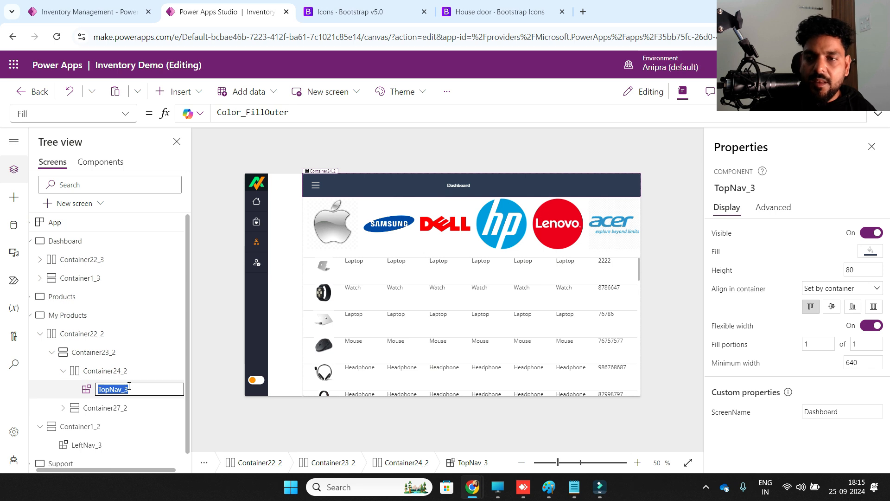
Step: Set the Width of Container1_2 on the My Products screen to LeftNav_3.Width
{"action": "left_click", "coordinate": [99, 376]}
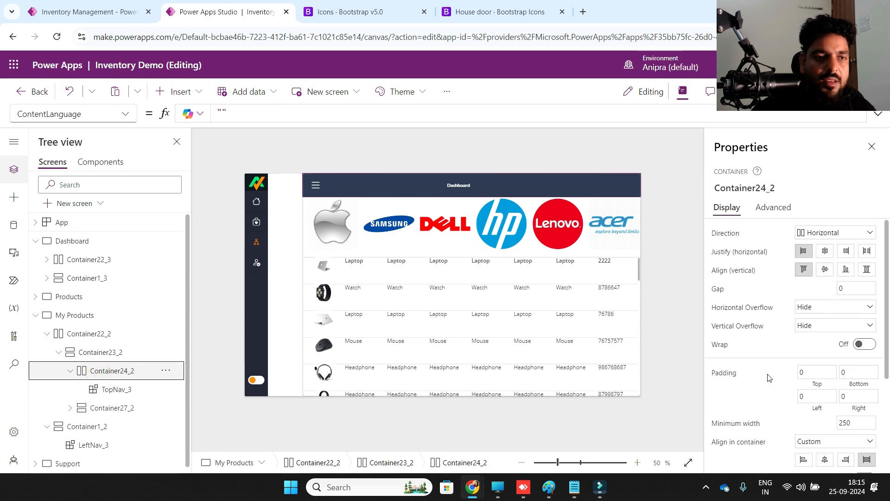
{"action": "scroll", "coordinate": [753, 370], "scroll_direction": "down", "scroll_amount": 3}
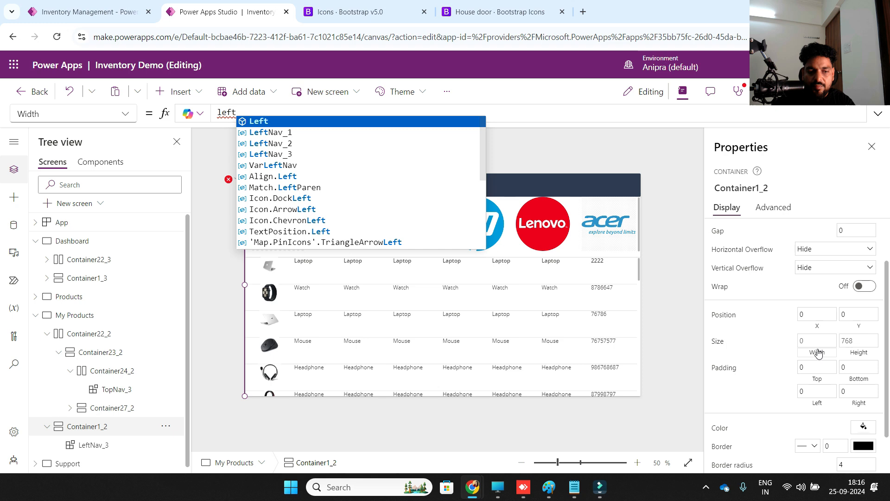
{"action": "key", "text": "Down"}
{"action": "key", "text": "Down"}
{"action": "key", "text": "Down"}
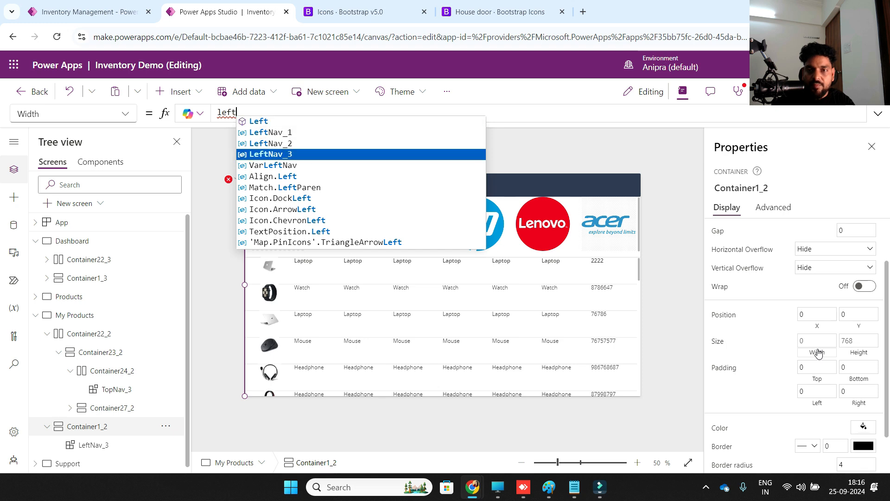
{"action": "key", "text": "Tab"}
{"action": "type", "text": ".Width"}
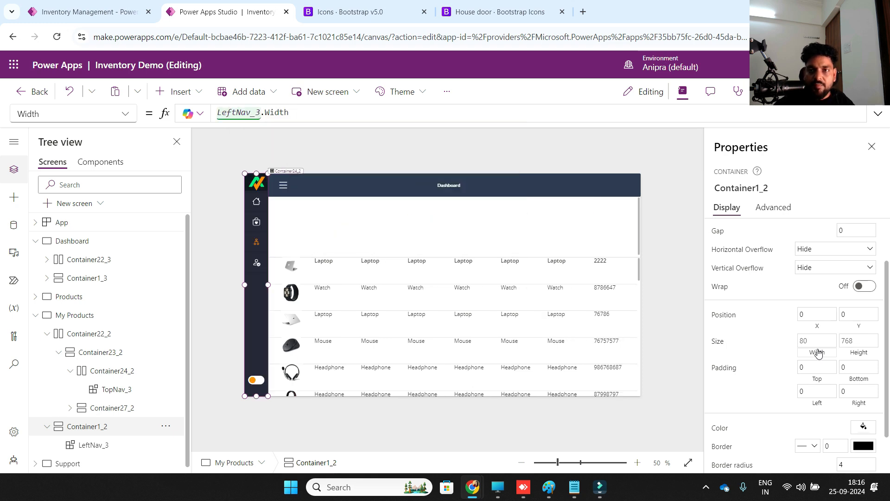
Step: Preview the app from My Products, testing the menu toggle and the navigation between the Products and My Products screens
{"action": "left_click", "coordinate": [795, 92]}
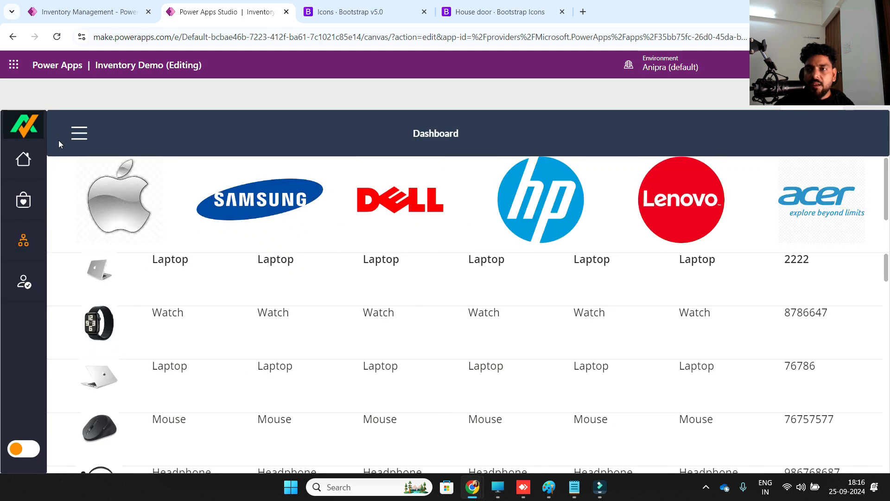
{"action": "left_click", "coordinate": [80, 135]}
{"action": "left_click", "coordinate": [141, 133]}
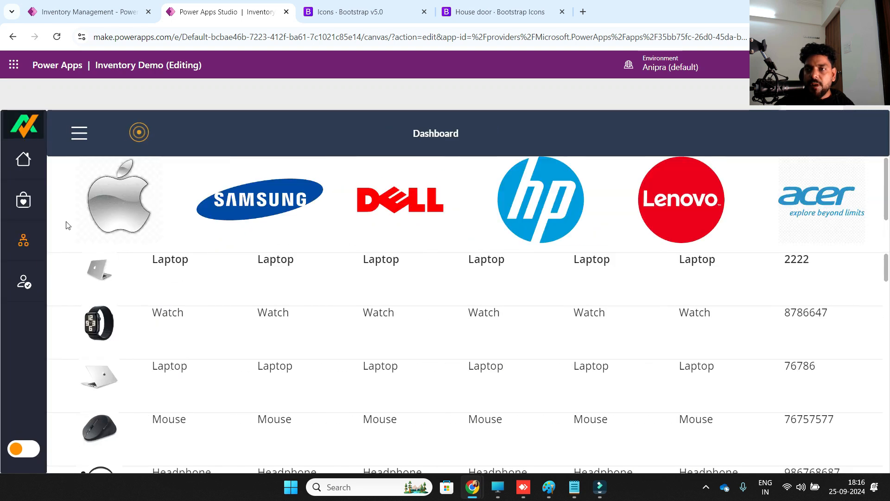
{"action": "left_click", "coordinate": [22, 202]}
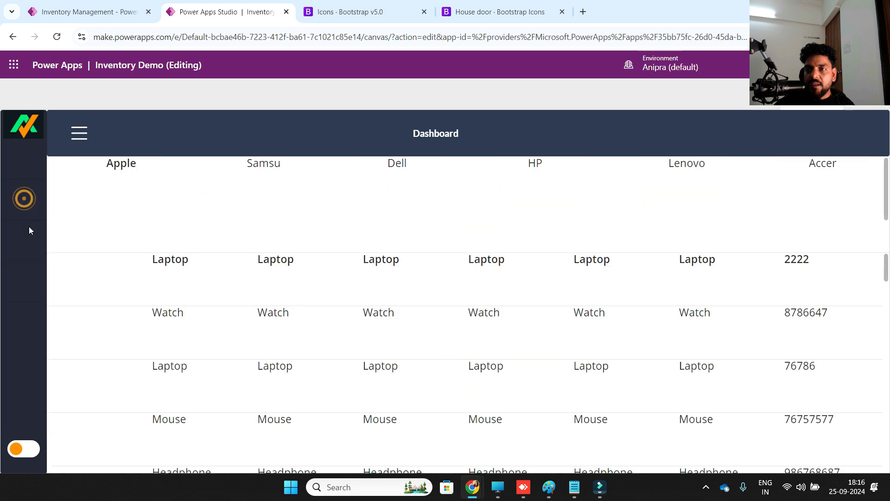
{"action": "left_click", "coordinate": [26, 243]}
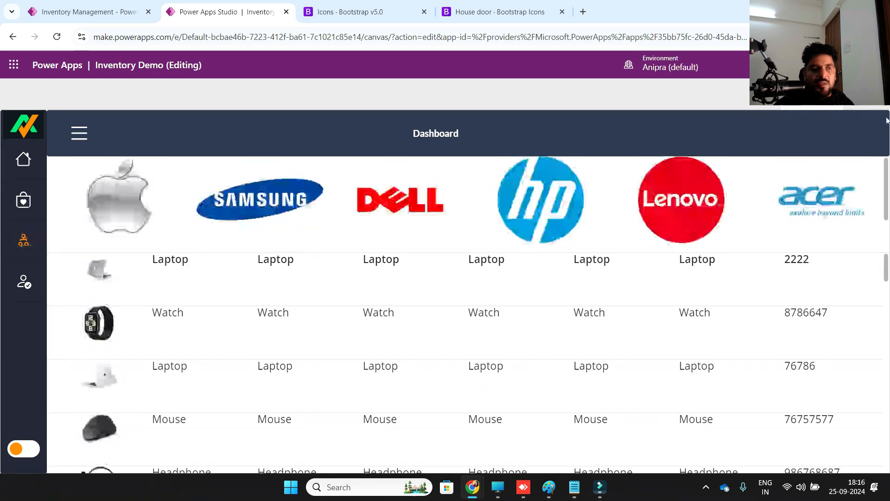
{"action": "key", "text": "Escape"}
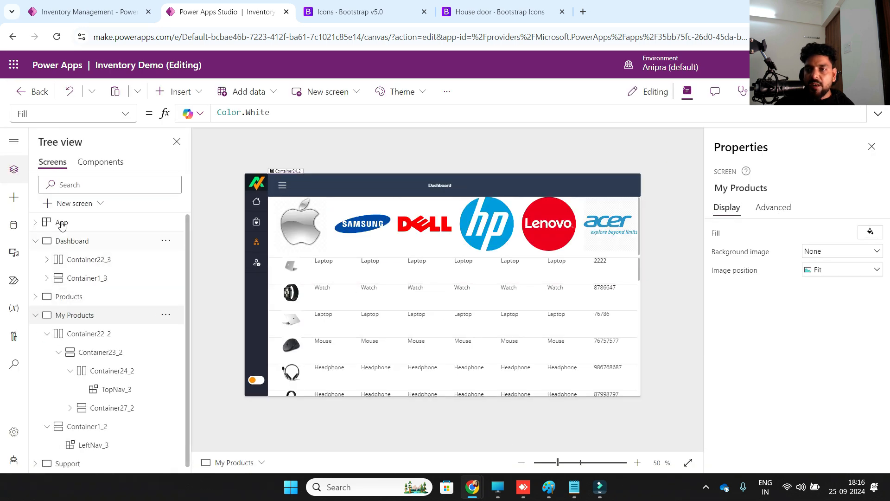
Step: Delete the brand logo gallery Gallery7_2 from Container28_2 on the My Products screen
{"action": "left_click", "coordinate": [36, 315]}
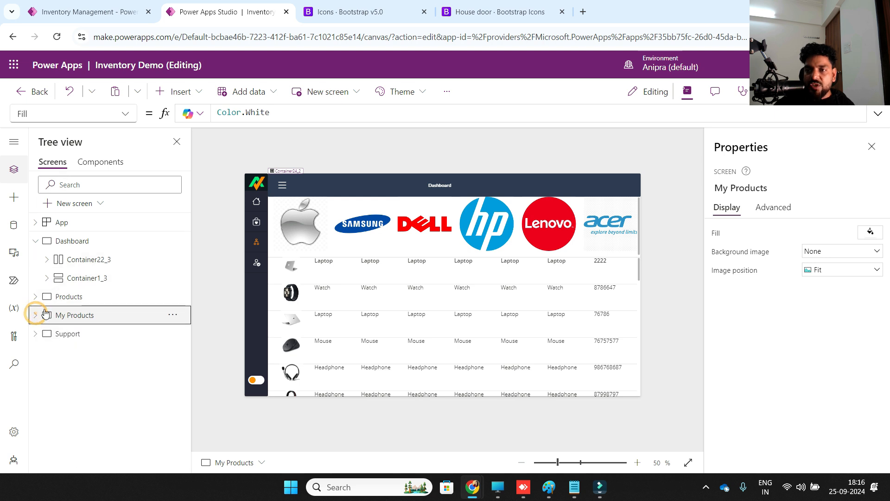
{"action": "left_click", "coordinate": [36, 317]}
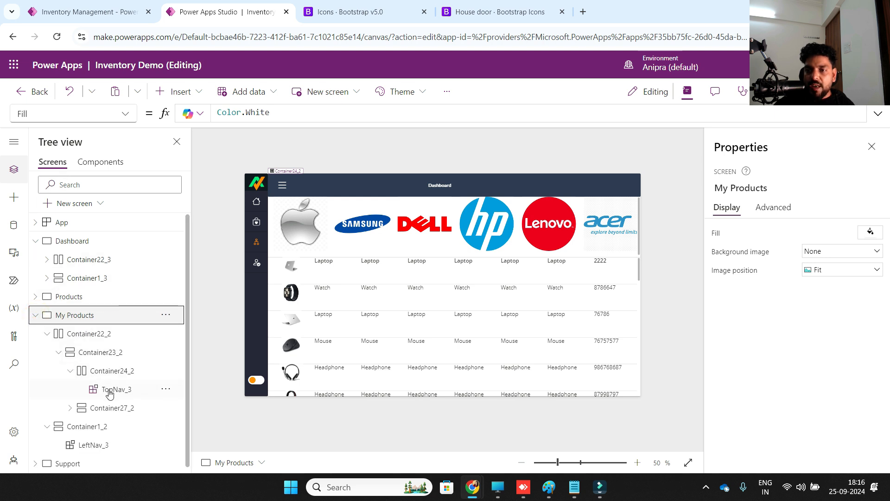
{"action": "left_click", "coordinate": [412, 320]}
{"action": "left_click", "coordinate": [407, 207]}
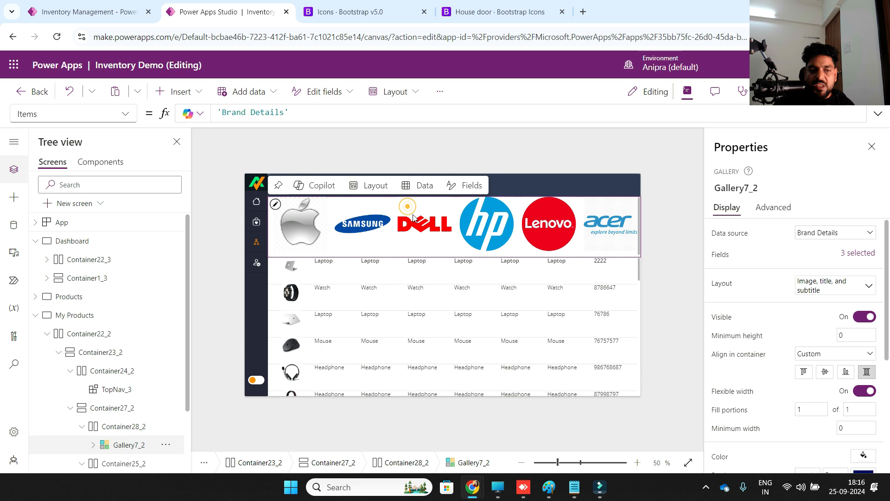
{"action": "key", "text": "Delete"}
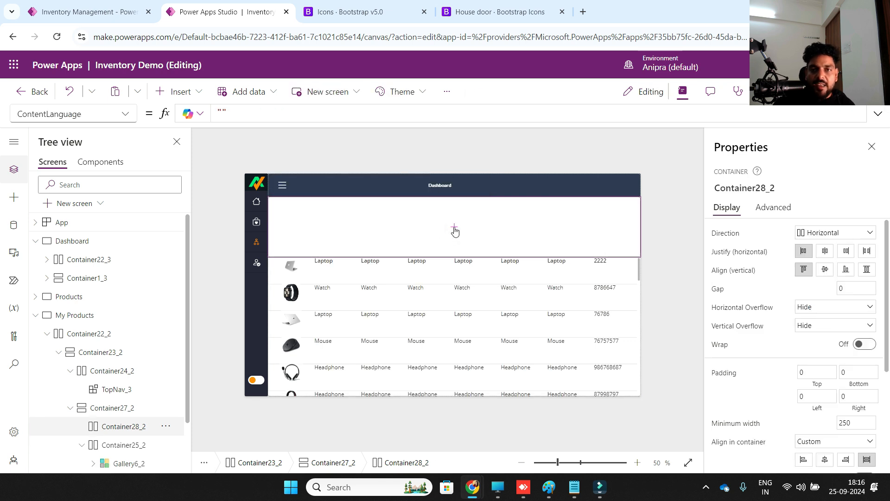
Step: Insert a text label into Container28_2 on the My Products screen and set its text to "My PRoducts"
{"action": "left_click", "coordinate": [454, 230]}
{"action": "left_click", "coordinate": [508, 146]}
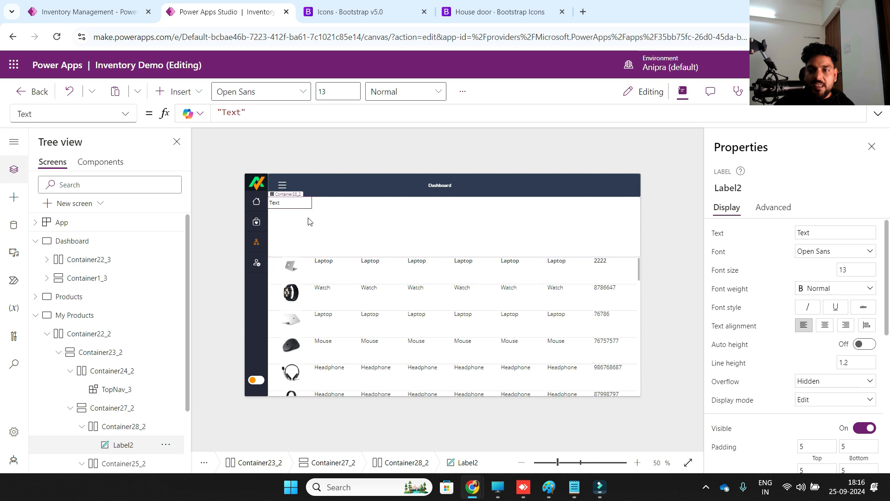
{"action": "double_click", "coordinate": [227, 113]}
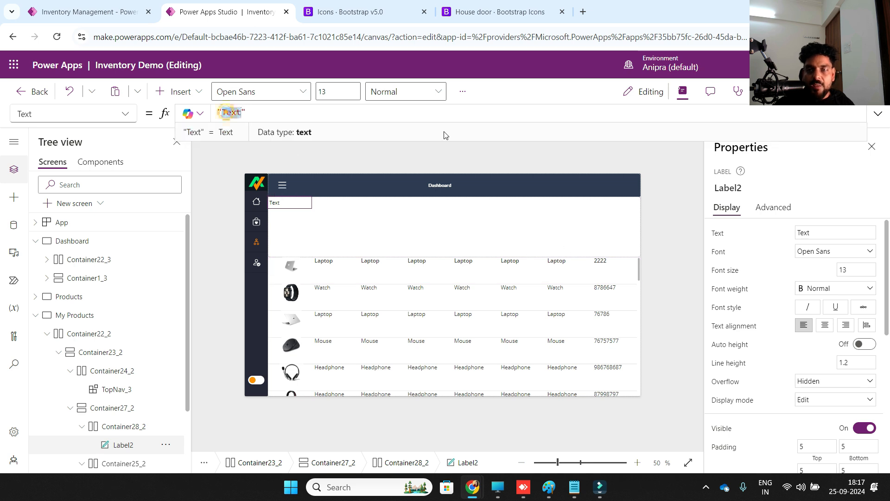
{"action": "type", "text": "My PRoducts"}
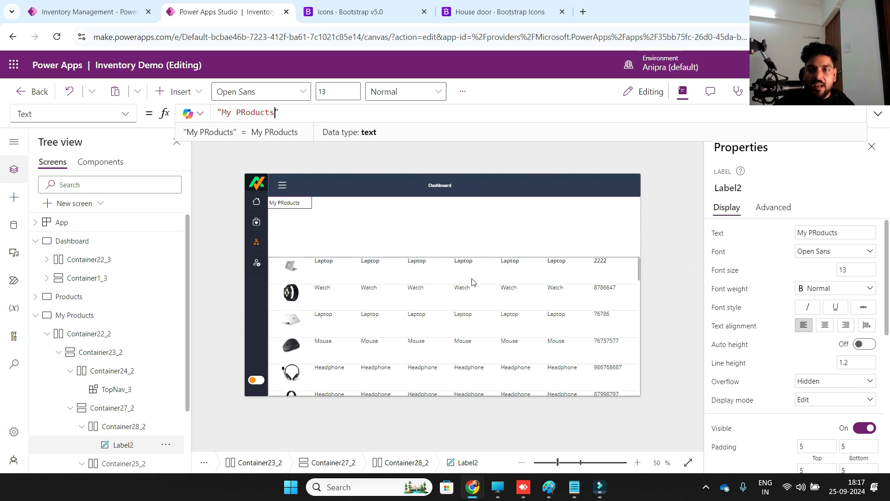
Step: Center the contents of Container28_2 both horizontally and vertically
{"action": "left_click", "coordinate": [122, 426]}
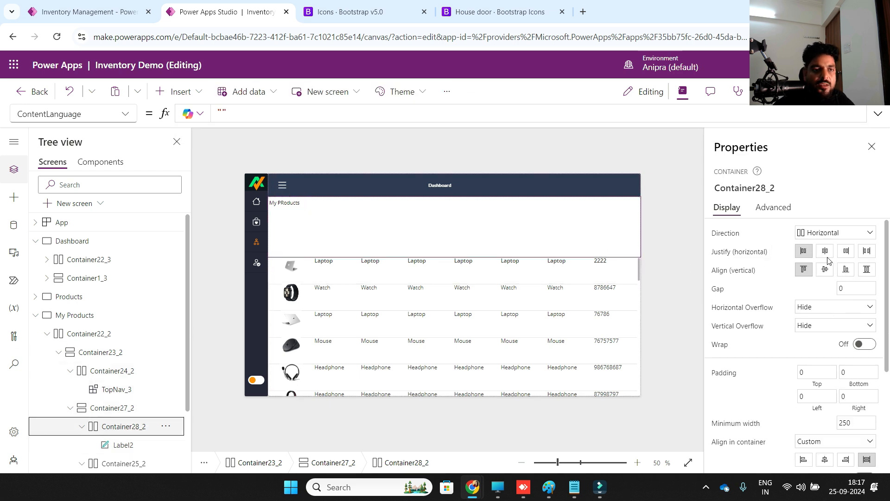
{"action": "left_click", "coordinate": [825, 251]}
{"action": "left_click", "coordinate": [825, 269]}
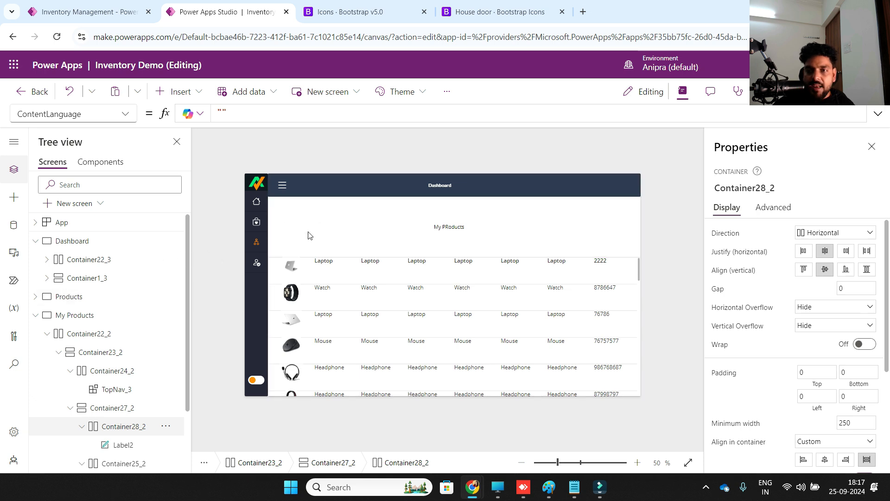
Step: Go to the Products screen and delete its brand logo gallery Gallery7 from Container28
{"action": "left_click", "coordinate": [258, 223], "text": "alt"}
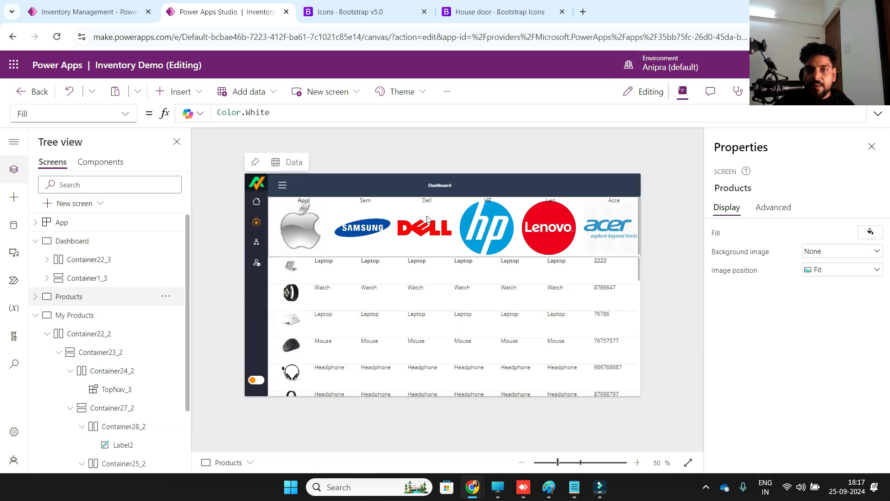
{"action": "left_click", "coordinate": [427, 216]}
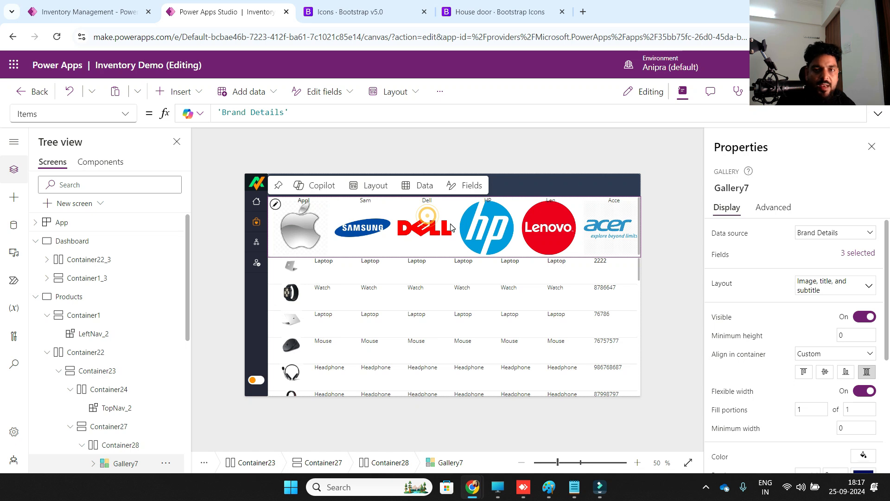
{"action": "key", "text": "Delete"}
Step: Insert a text label into Container28 on the Products screen and set its text to "Products"
{"action": "left_click", "coordinate": [454, 227]}
{"action": "left_click", "coordinate": [499, 148]}
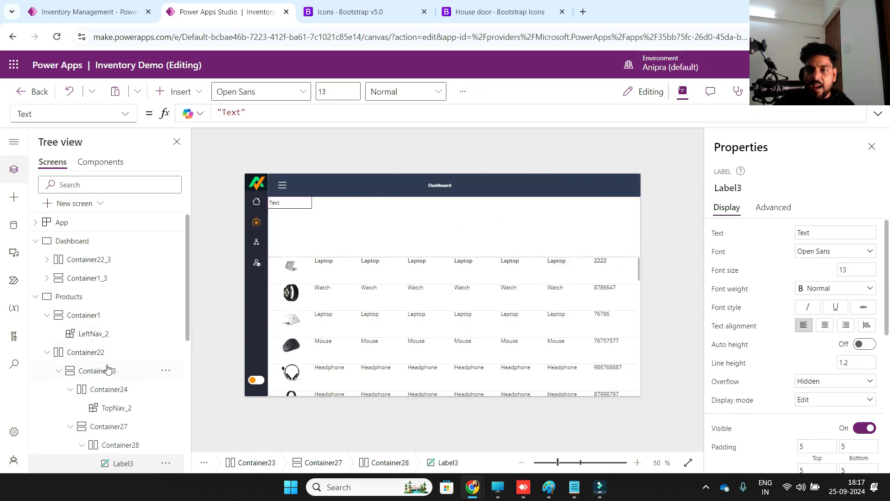
{"action": "left_click", "coordinate": [230, 113]}
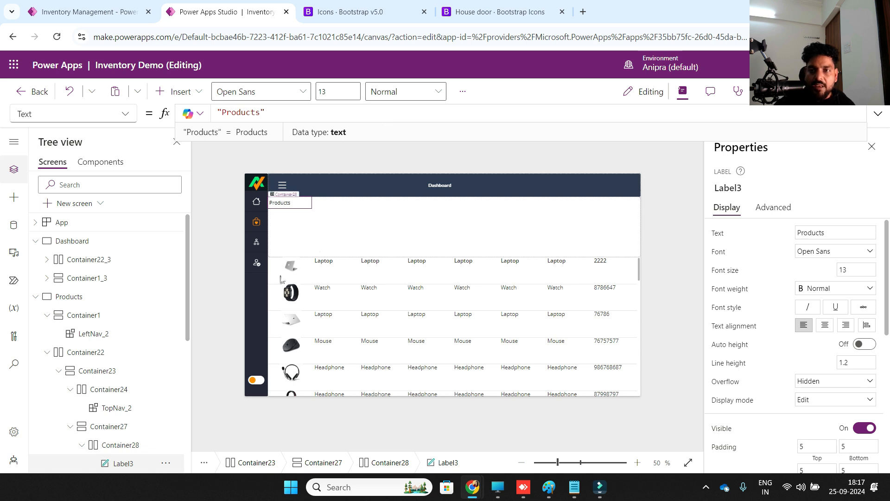
Step: Center the contents of Container28 on the Products screen horizontally and vertically
{"action": "left_click", "coordinate": [115, 447]}
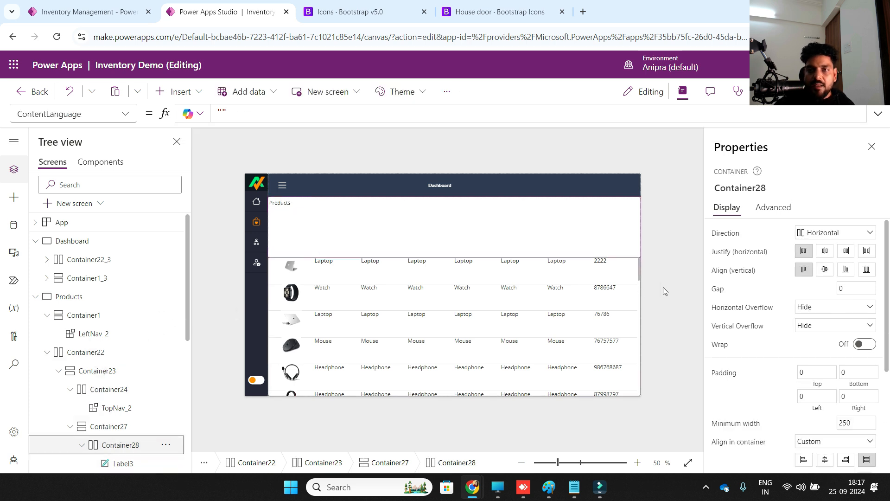
{"action": "left_click", "coordinate": [825, 251]}
{"action": "left_click", "coordinate": [826, 270]}
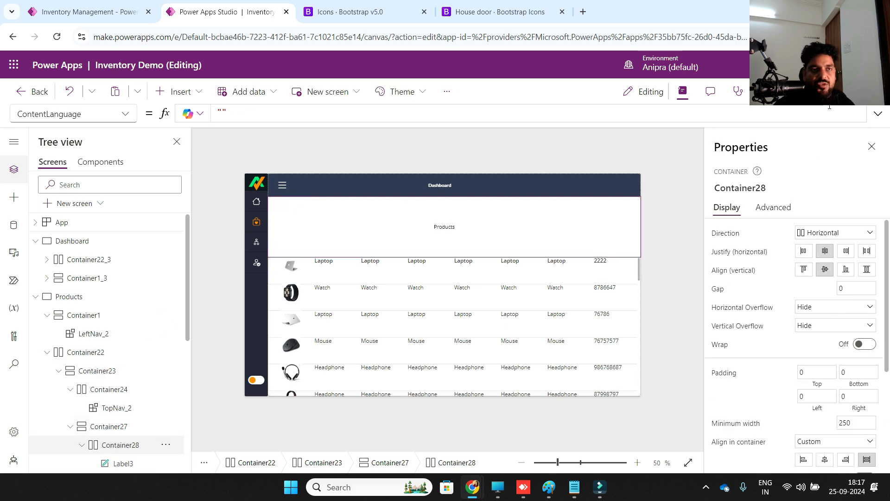
Step: Preview the app and switch between the Products, My Products and Dashboard screens through the left navigation
{"action": "left_click", "coordinate": [766, 91]}
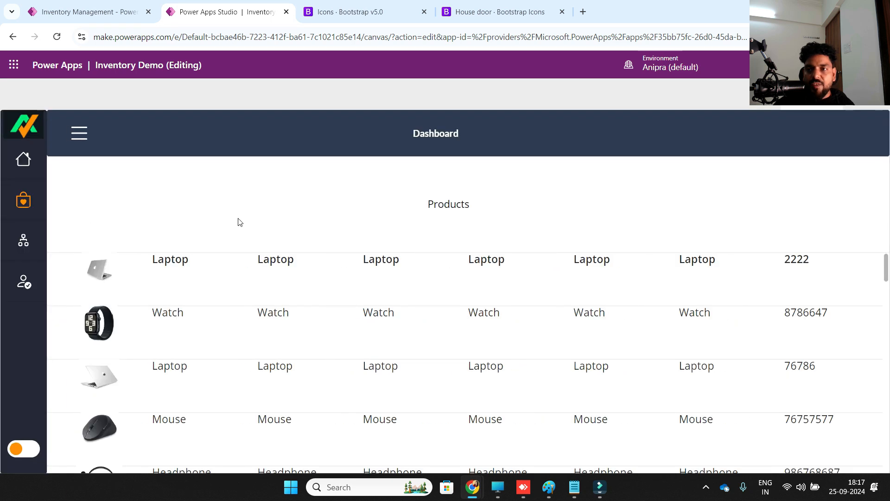
{"action": "left_click", "coordinate": [23, 242]}
{"action": "left_click", "coordinate": [25, 204]}
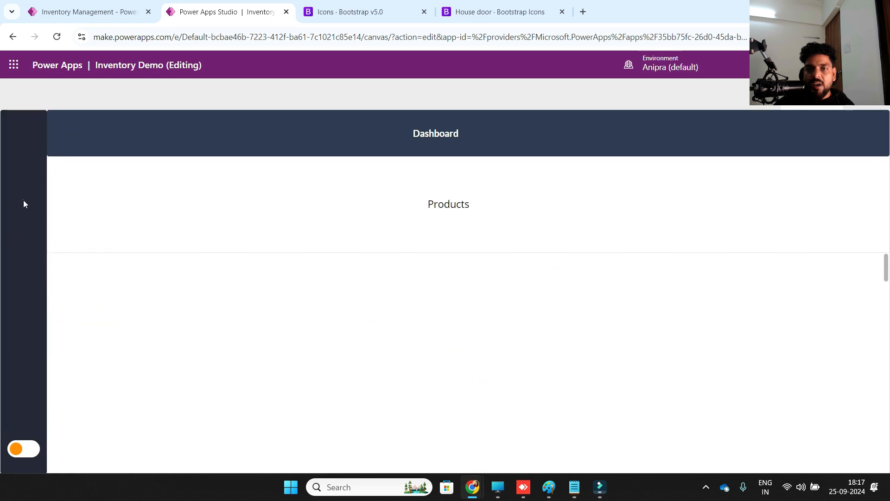
{"action": "left_click", "coordinate": [23, 240]}
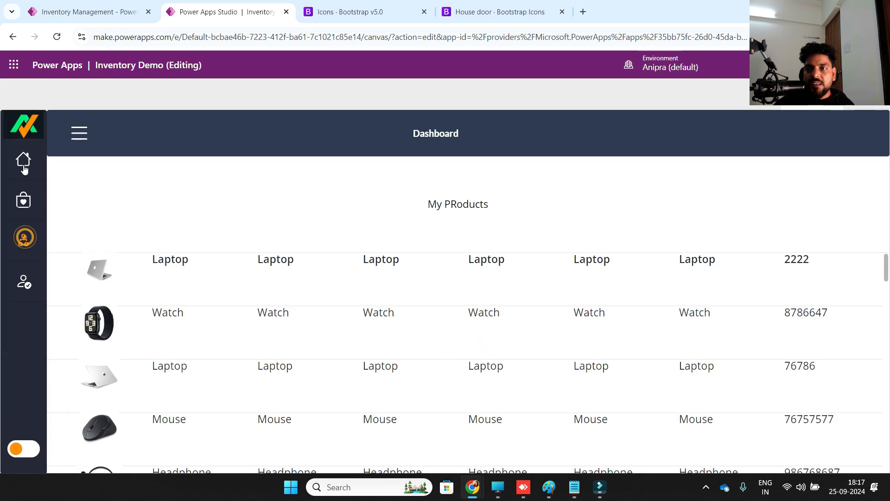
{"action": "left_click", "coordinate": [23, 160]}
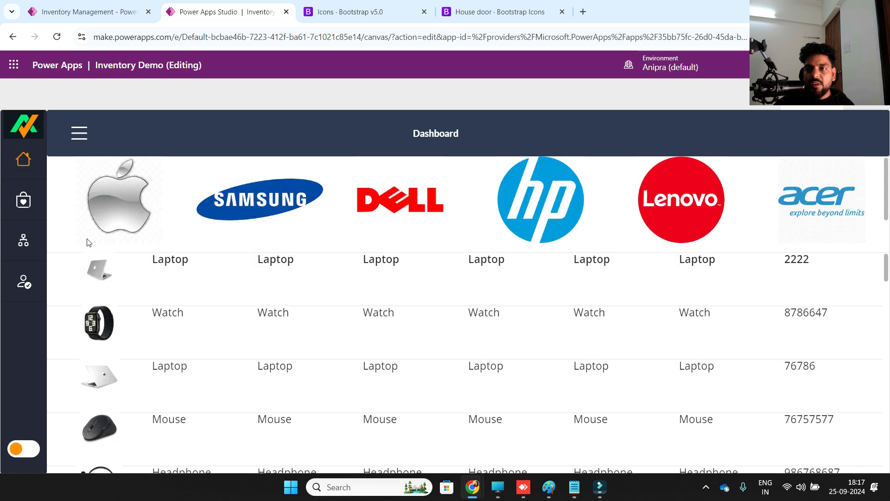
{"action": "left_click", "coordinate": [29, 243]}
{"action": "left_click", "coordinate": [22, 206]}
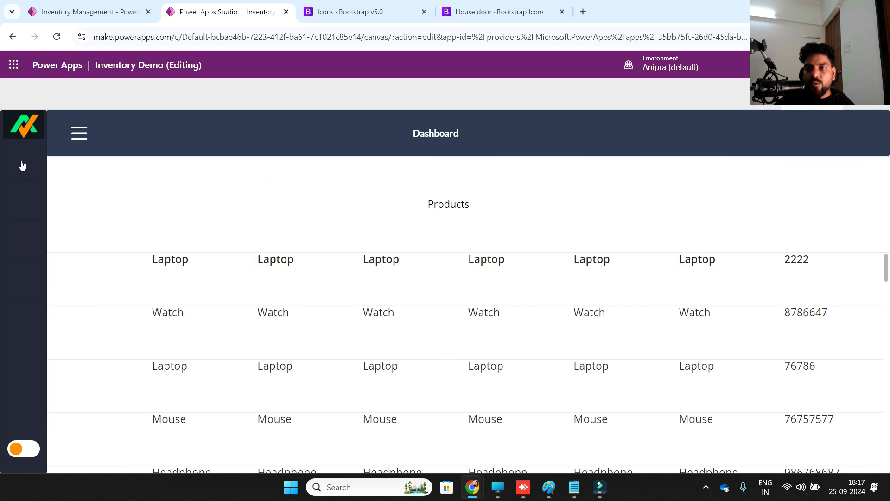
Step: Return to the Dashboard screen, test collapsing and expanding the left navigation, and end the preview
{"action": "left_click", "coordinate": [20, 160]}
{"action": "left_click", "coordinate": [75, 146]}
{"action": "left_click", "coordinate": [142, 133]}
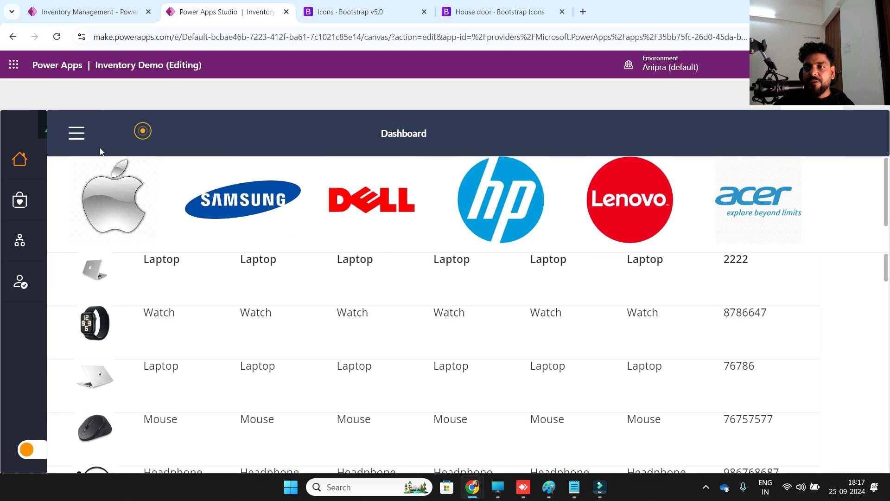
{"action": "left_click", "coordinate": [79, 133]}
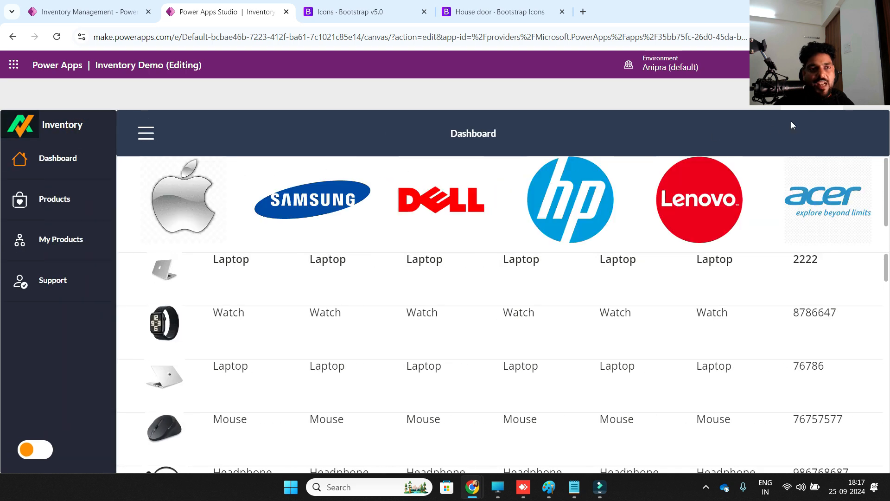
{"action": "key", "text": "Escape"}
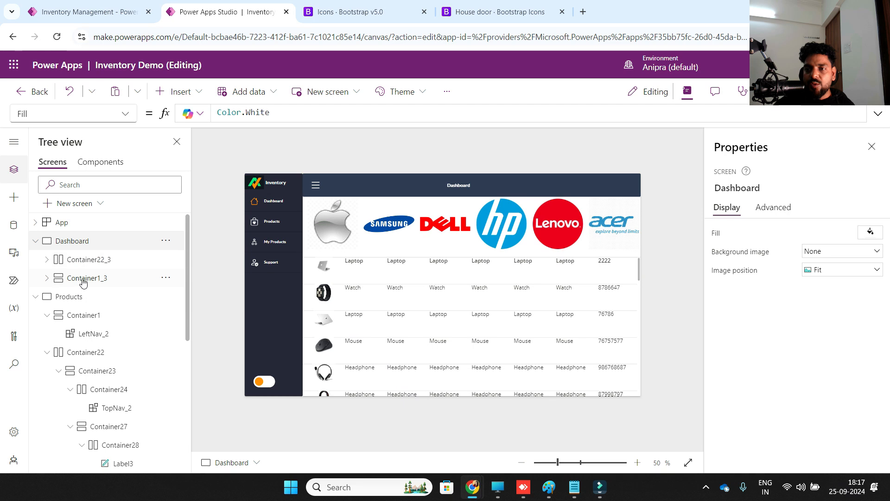
Step: Locate TopNav_1 inside Container24_3 on the Dashboard screen and check its ScreenName custom property
{"action": "left_click", "coordinate": [83, 264]}
{"action": "left_click", "coordinate": [46, 260]}
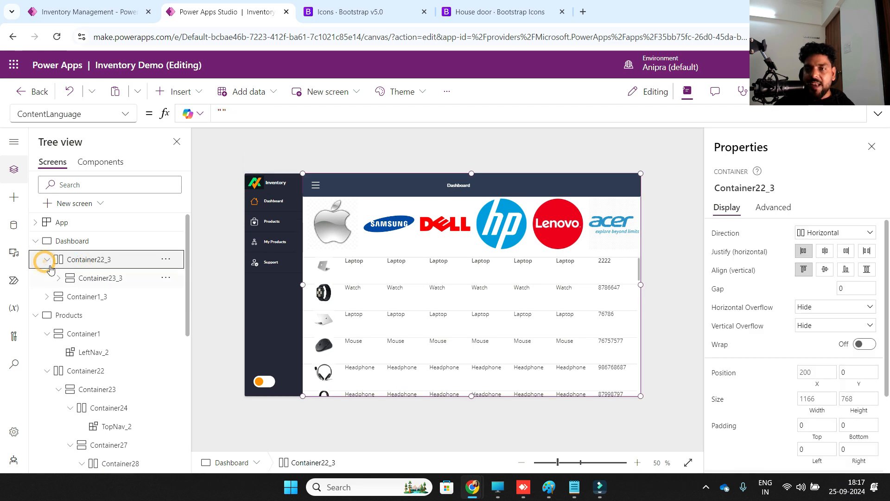
{"action": "left_click", "coordinate": [58, 278]}
{"action": "left_click", "coordinate": [69, 297]}
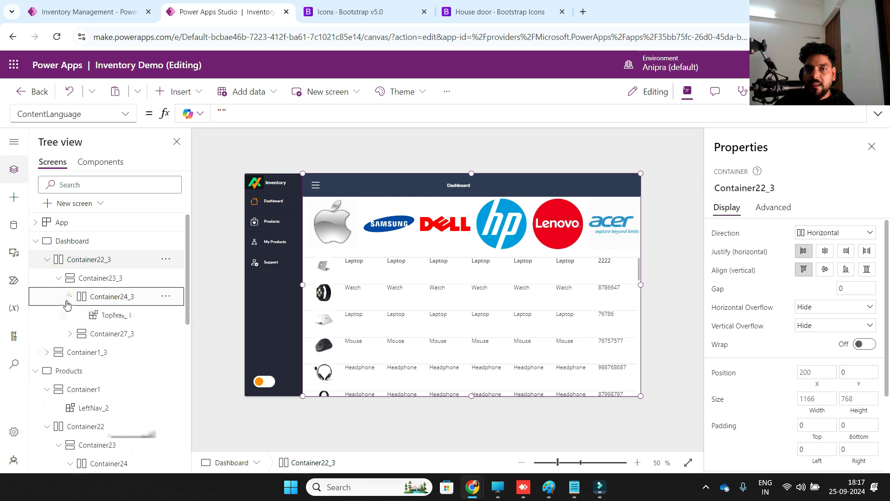
{"action": "left_click", "coordinate": [111, 318]}
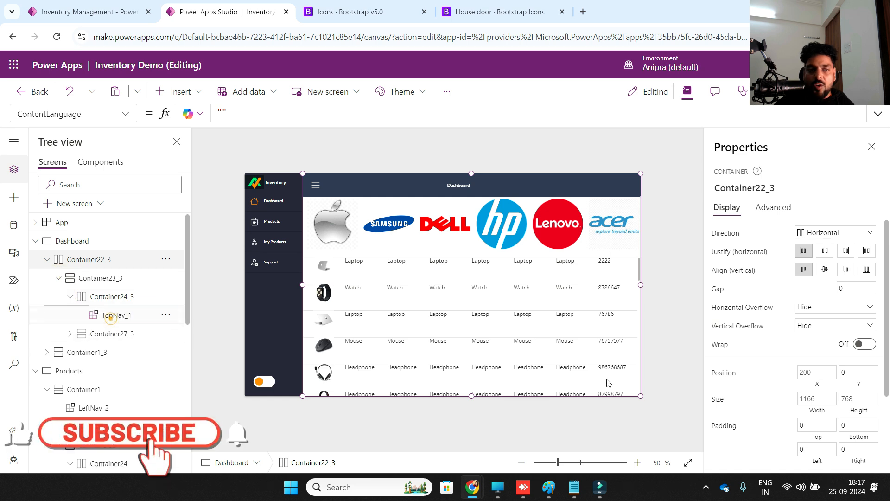
{"action": "left_click", "coordinate": [844, 411]}
{"action": "double_click", "coordinate": [844, 411]}
Step: Go to the Products screen and set the ScreenName custom property of its TopNav_2 component to "Products"
{"action": "scroll", "coordinate": [189, 304], "scroll_direction": "down", "scroll_amount": 4}
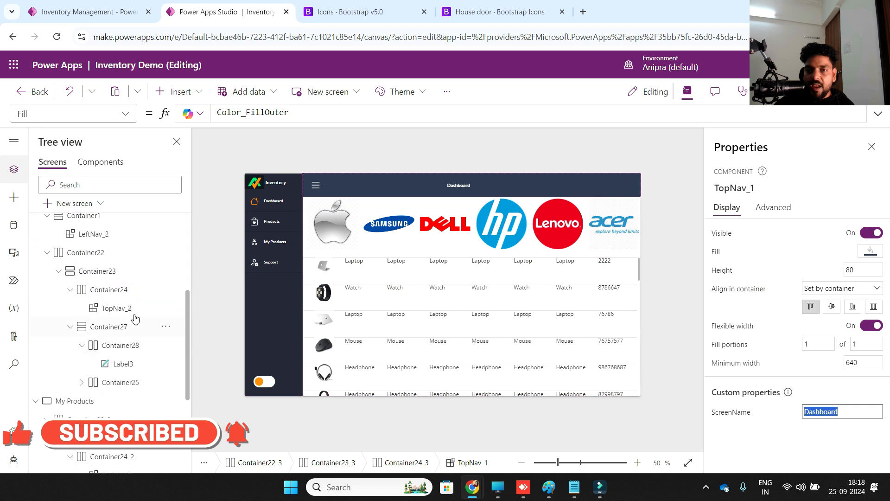
{"action": "left_click", "coordinate": [264, 222], "text": "alt"}
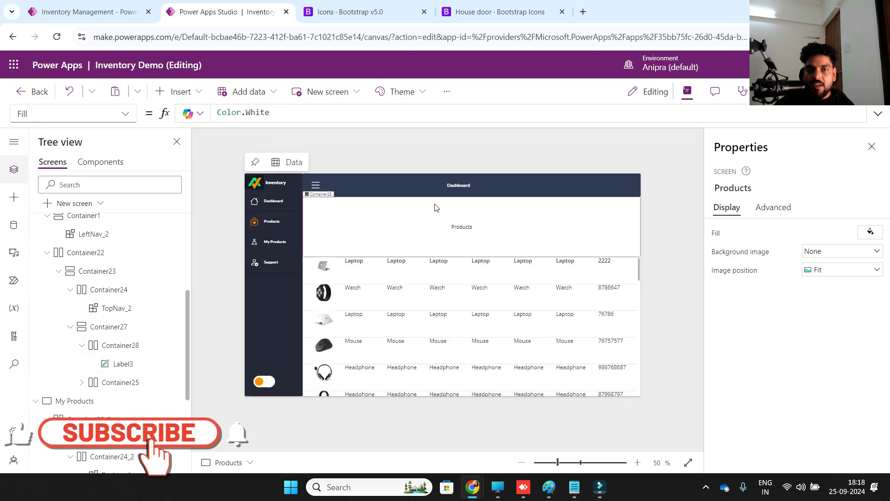
{"action": "left_click", "coordinate": [453, 189]}
{"action": "left_click_drag", "start_coordinate": [849, 411], "coordinate": [776, 421]}
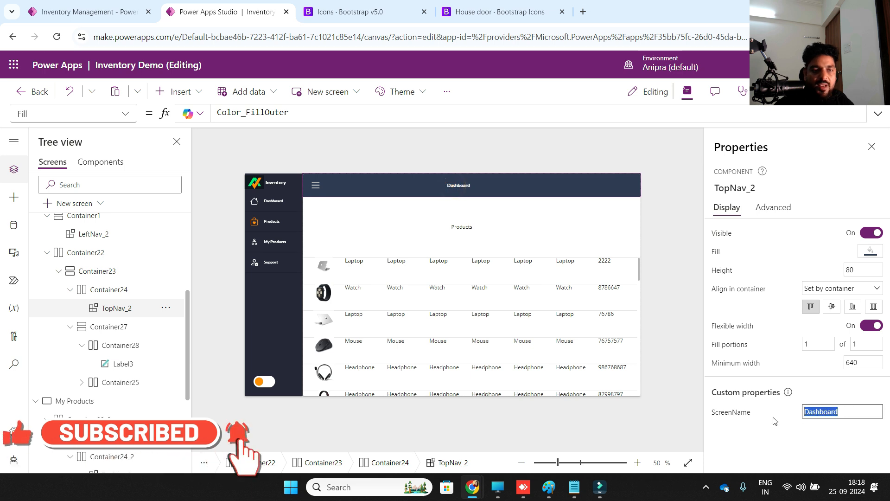
{"action": "type", "text": "PRoducts"}
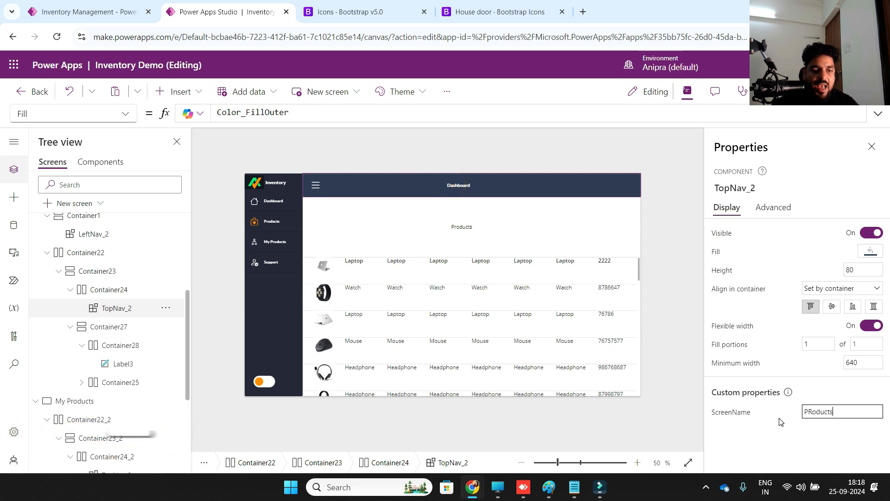
{"action": "key", "text": "BackSpace"}
{"action": "key", "text": "BackSpace"}
{"action": "key", "text": "BackSpace"}
{"action": "key", "text": "BackSpace"}
{"action": "key", "text": "BackSpace"}
{"action": "key", "text": "BackSpace"}
{"action": "key", "text": "BackSpace"}
{"action": "type", "text": "rodu"}
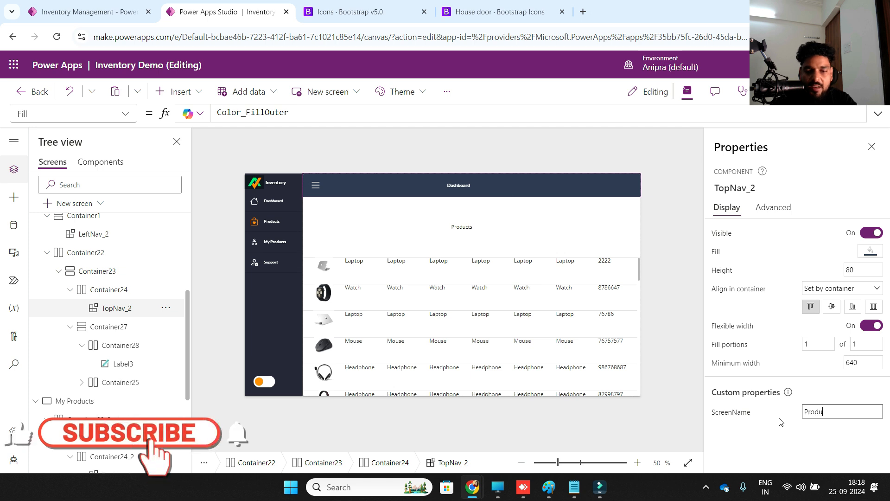
{"action": "type", "text": "cts"}
{"action": "left_click", "coordinate": [779, 420]}
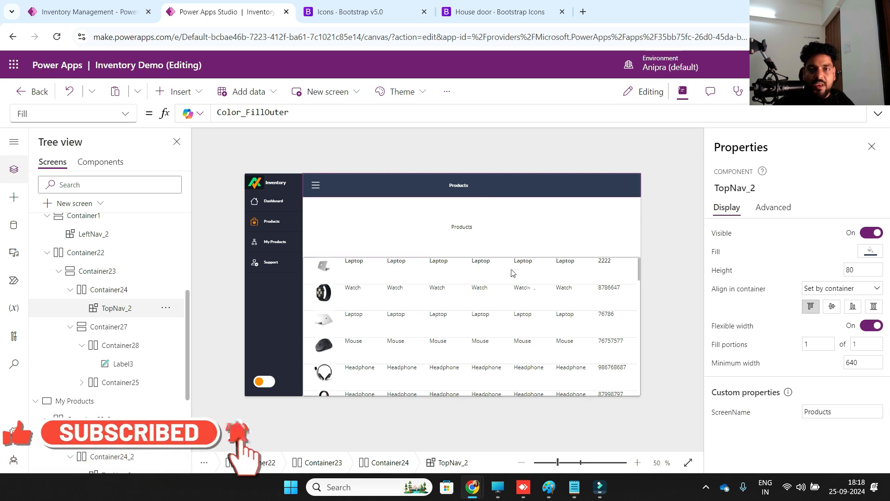
Step: Open the My Products screen and set the ScreenName custom property of its TopNav_3 component to "My Products"
{"action": "left_click", "coordinate": [81, 402]}
{"action": "left_click", "coordinate": [461, 187]}
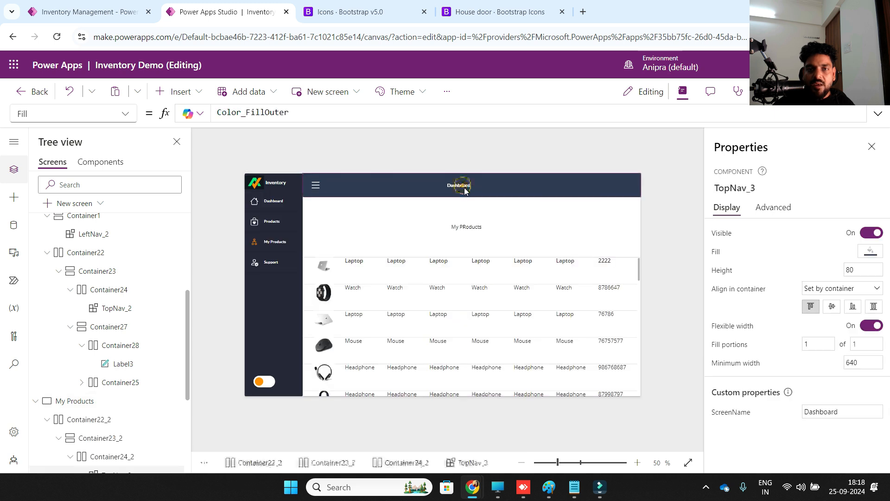
{"action": "double_click", "coordinate": [834, 412]}
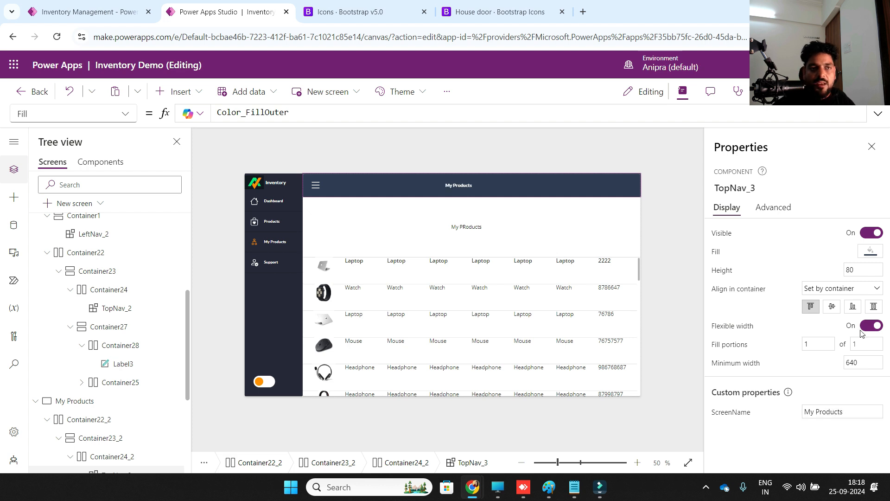
Step: Preview the app from the My Products screen and repeatedly collapse and expand the left navigation
{"action": "key", "text": "F5"}
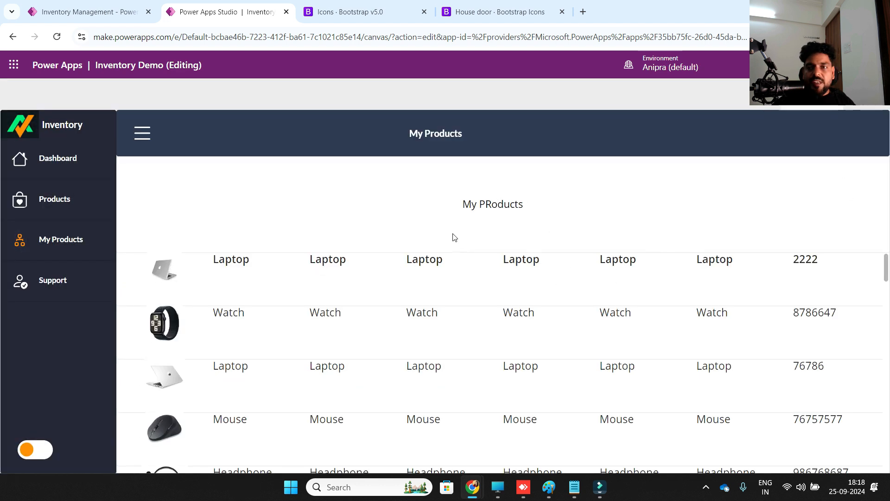
{"action": "left_click", "coordinate": [147, 134]}
{"action": "left_click", "coordinate": [84, 135]}
{"action": "left_click", "coordinate": [138, 138]}
{"action": "left_click", "coordinate": [78, 135]}
Step: Visit the Dashboard, Products and My Products screens in the preview to check their top bar titles
{"action": "left_click", "coordinate": [42, 157]}
{"action": "left_click", "coordinate": [52, 197]}
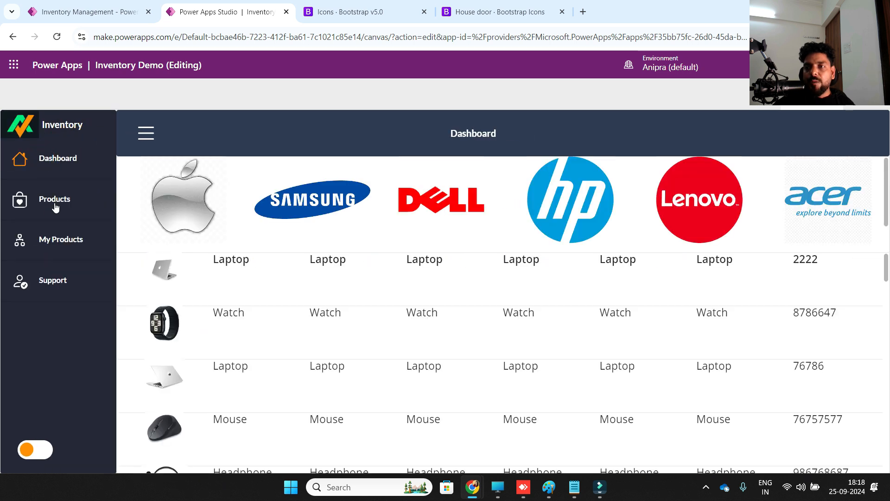
{"action": "left_click", "coordinate": [66, 241]}
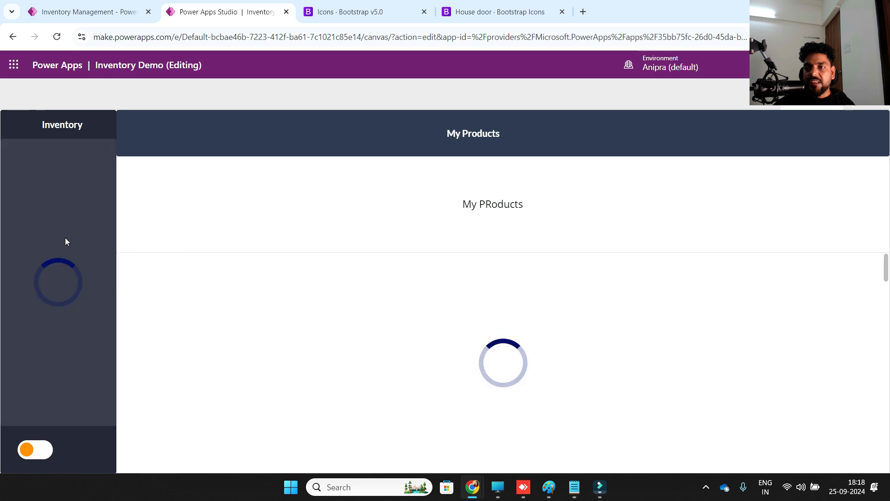